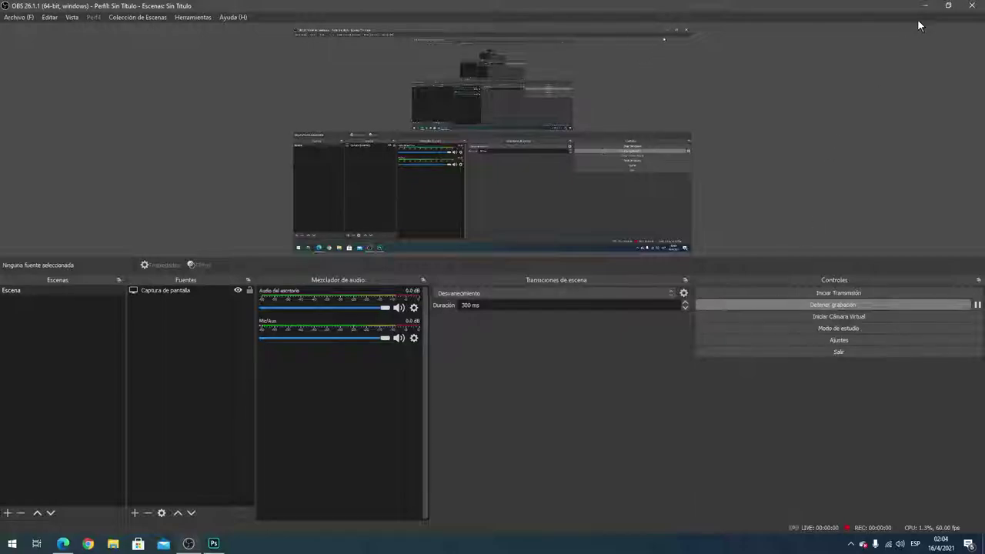
Minimize OBS Studio to reveal the Edge new-tab page
click(924, 5)
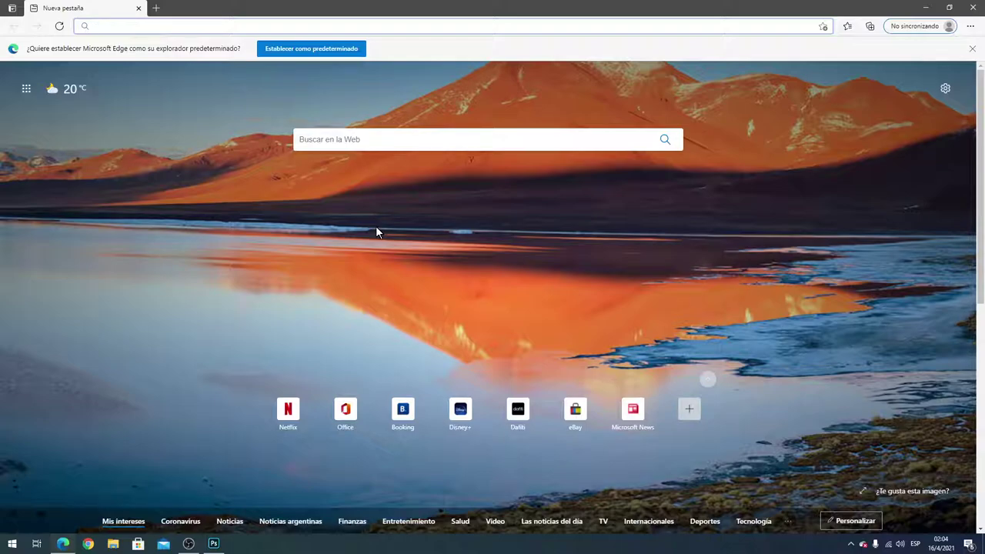
Search Bing images for 's9' and open the first Galaxy S9 Plus photo
text(s9)
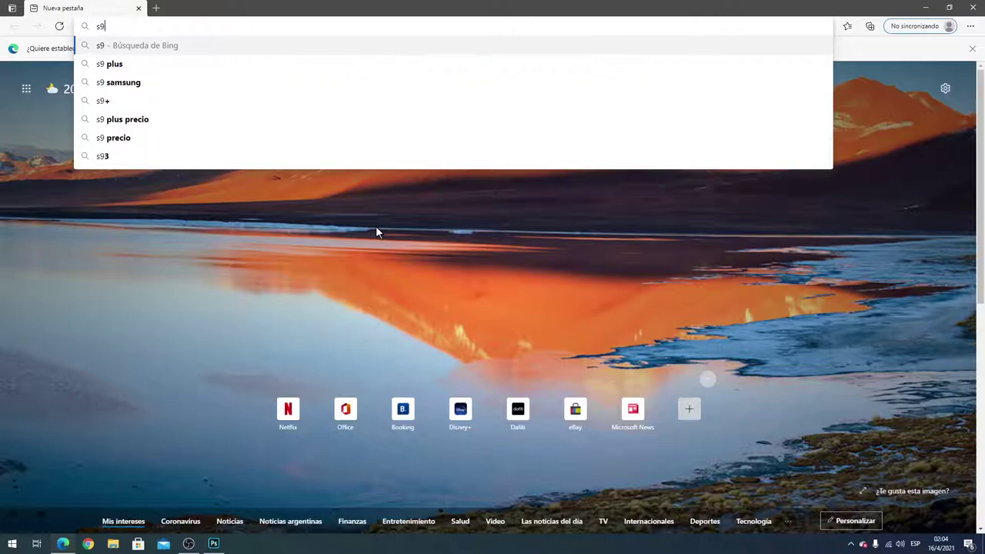
key(Return)
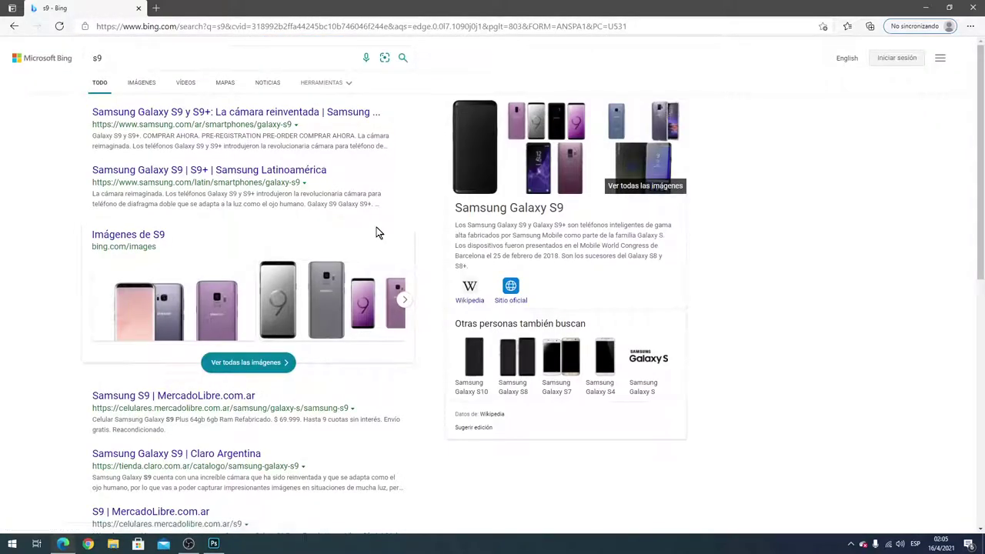
click(140, 82)
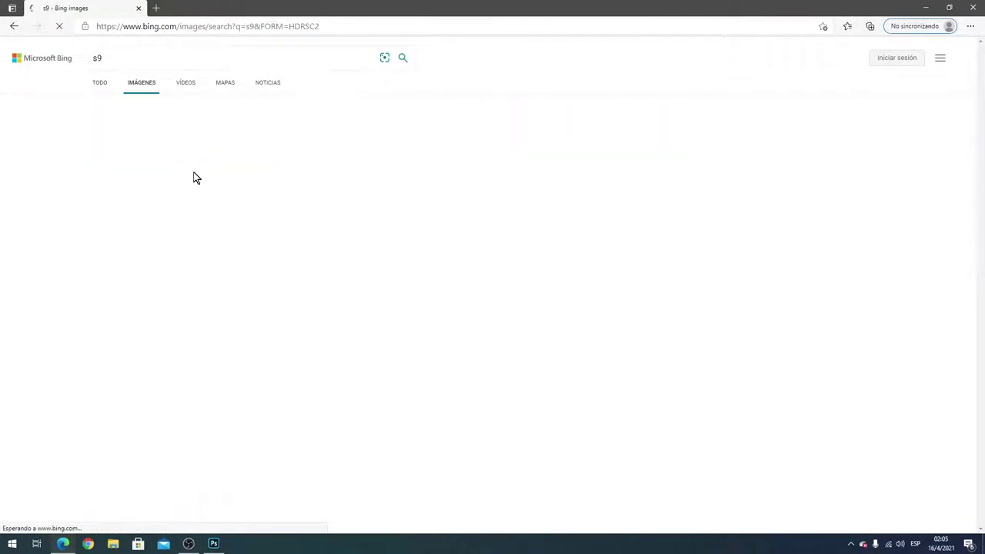
scroll(379, 341, down, 3)
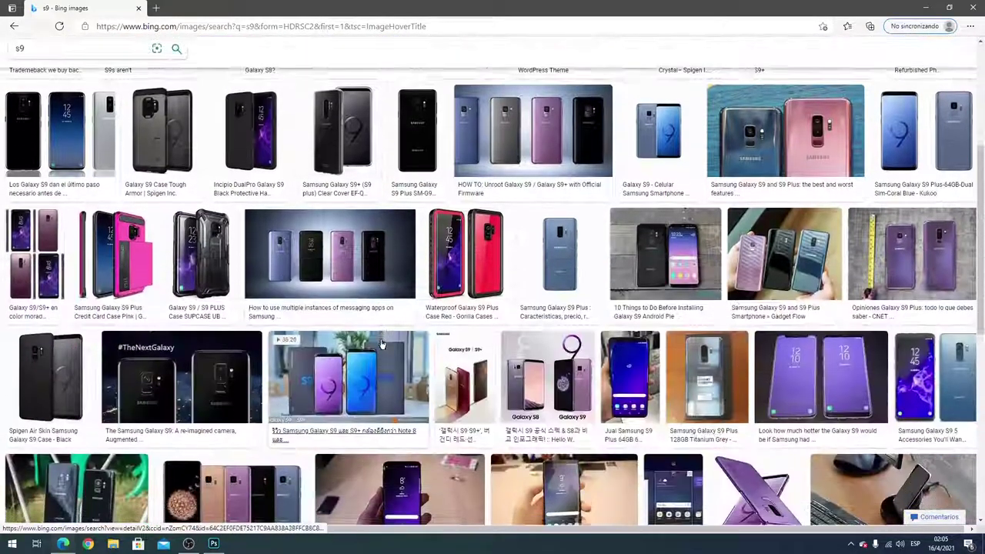
scroll(379, 342, up, 3)
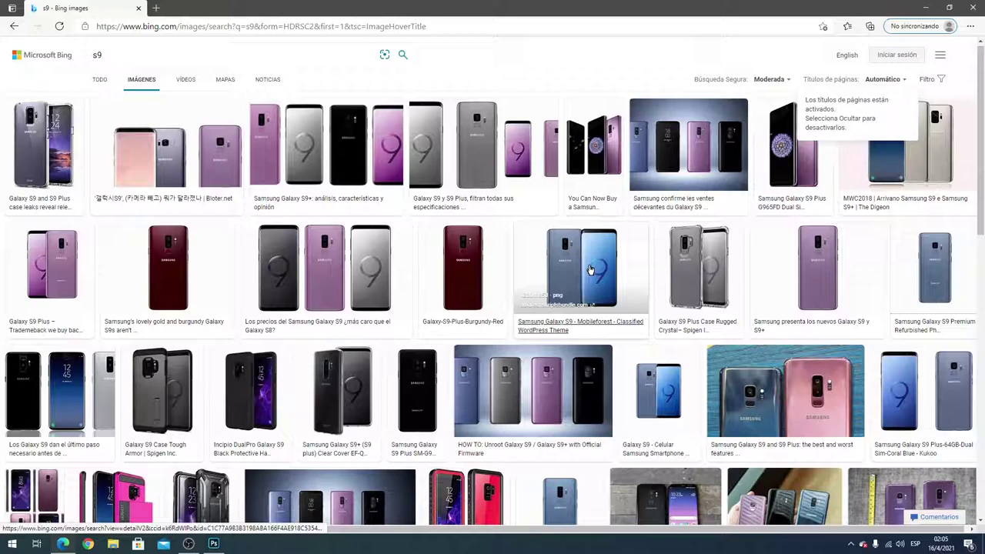
click(62, 160)
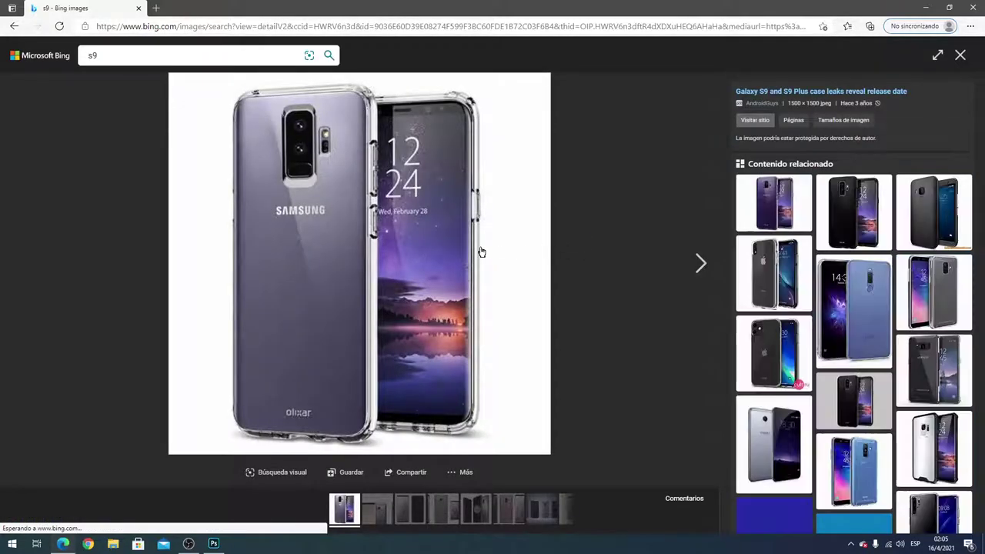
Save the phone photo to the Desktop as 's9'
right_click(480, 249)
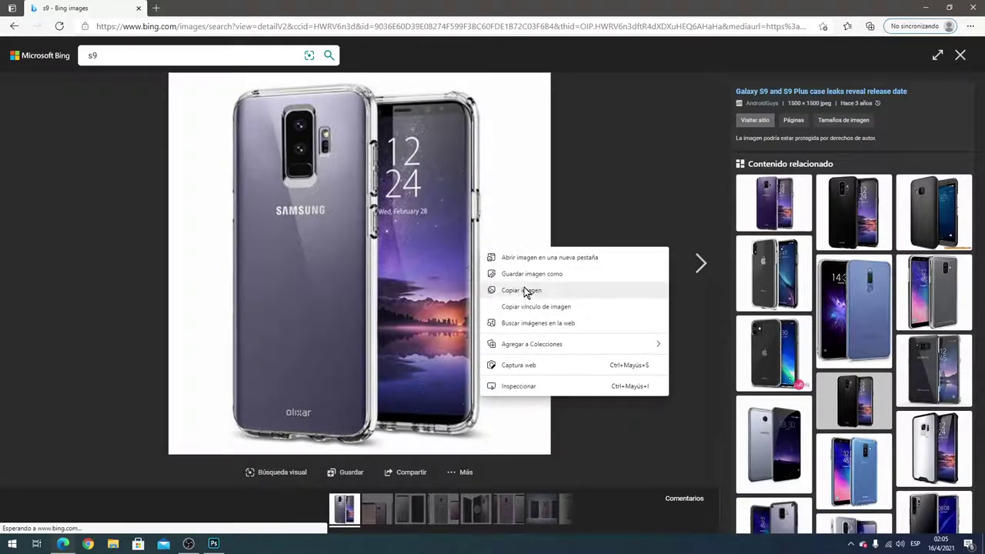
click(528, 279)
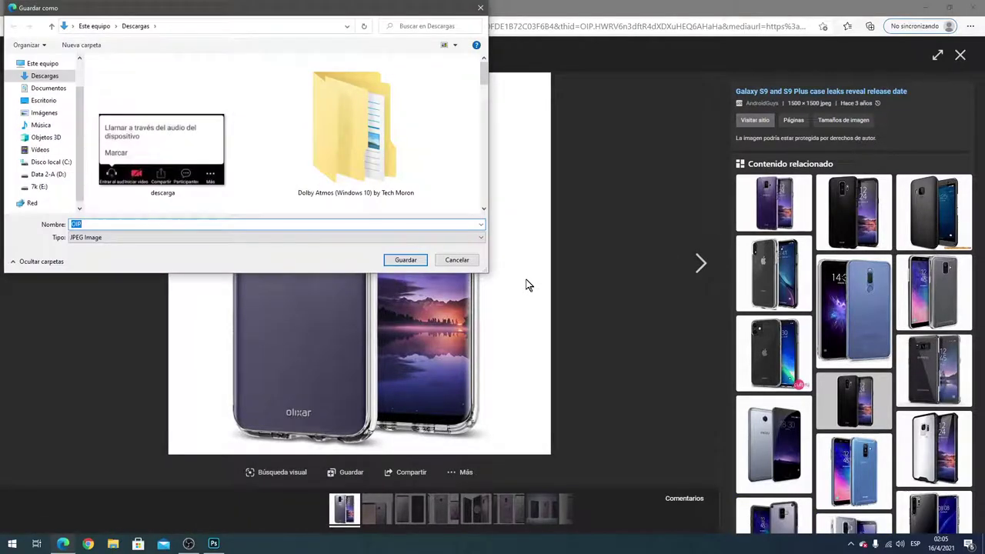
text(s9)
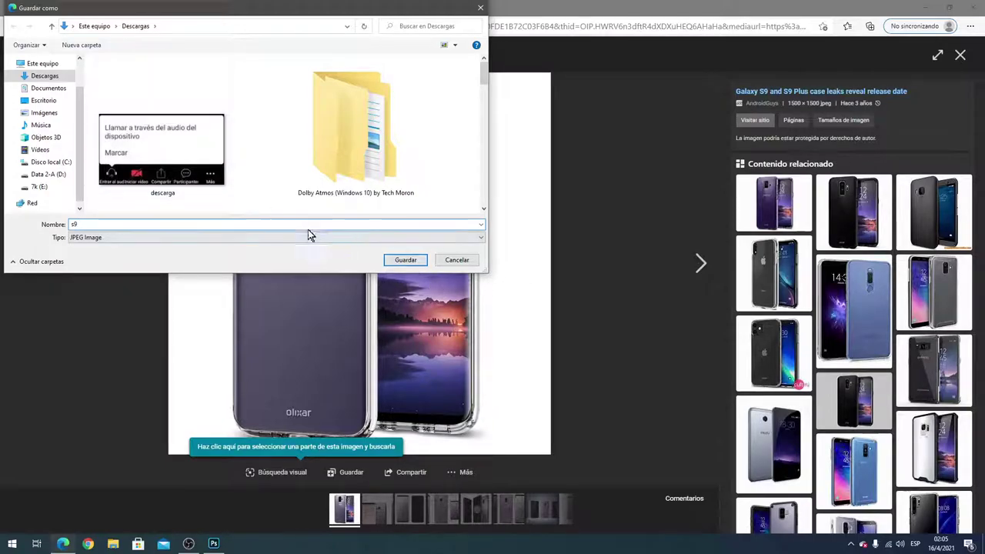
click(43, 100)
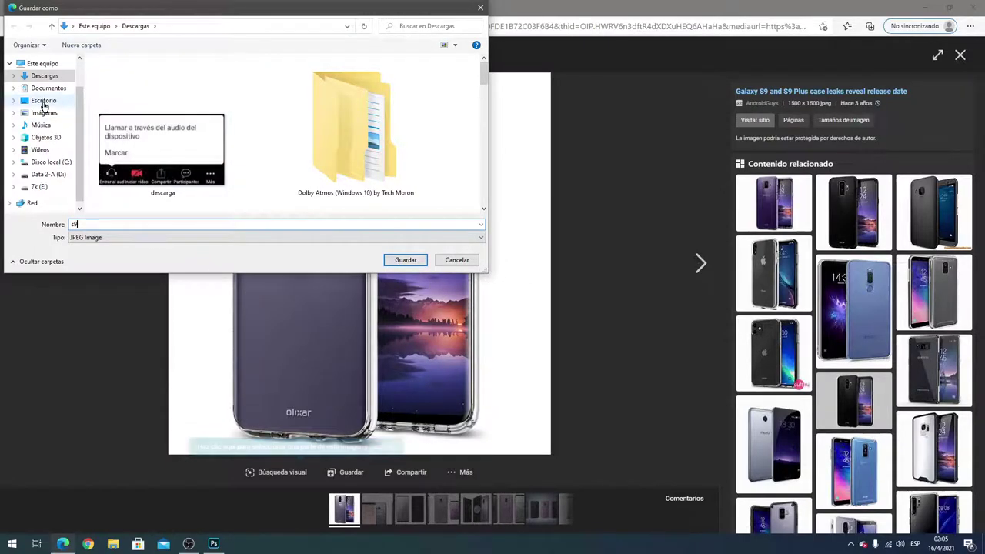
click(404, 260)
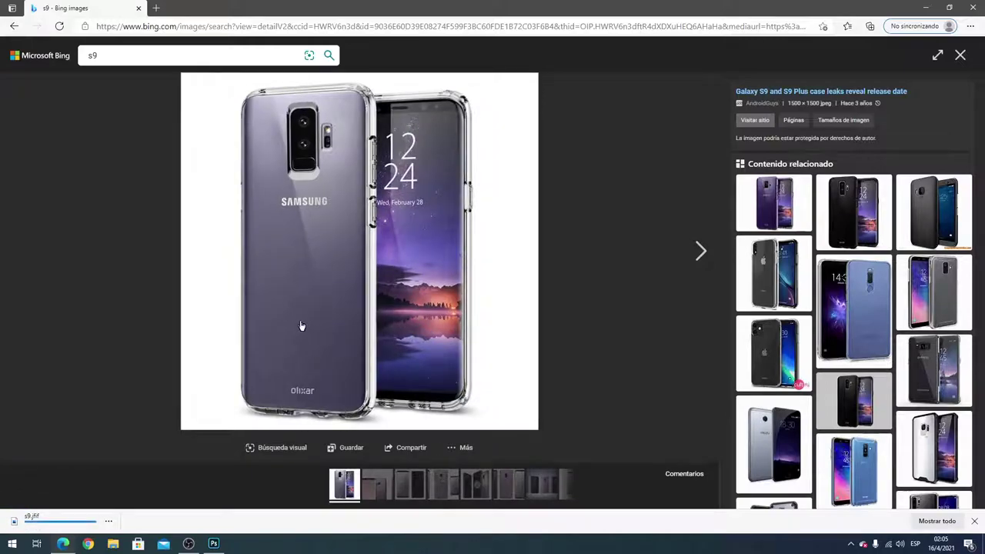
click(248, 27)
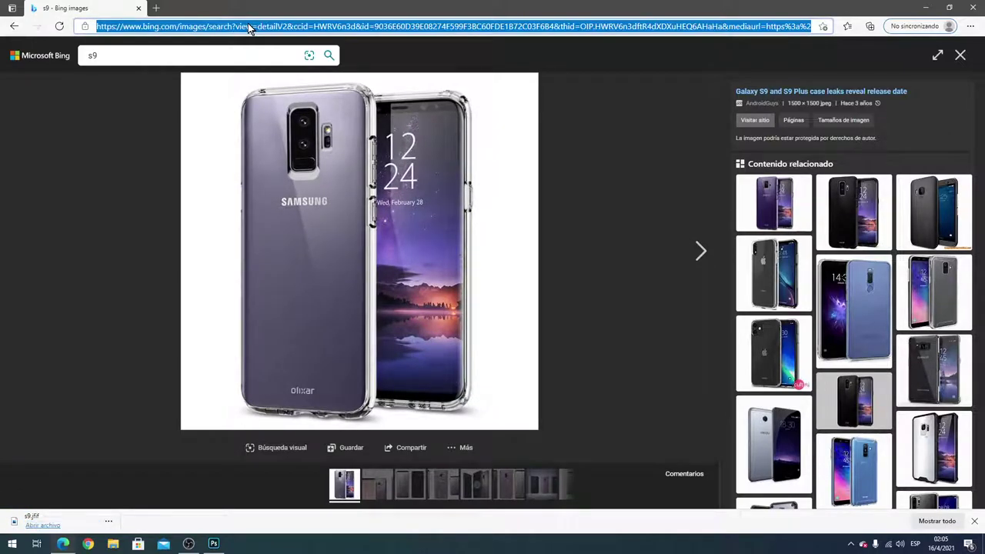
Search Bing images for 'fravega logo' and open the FRÁVEGA logo
text(fr)
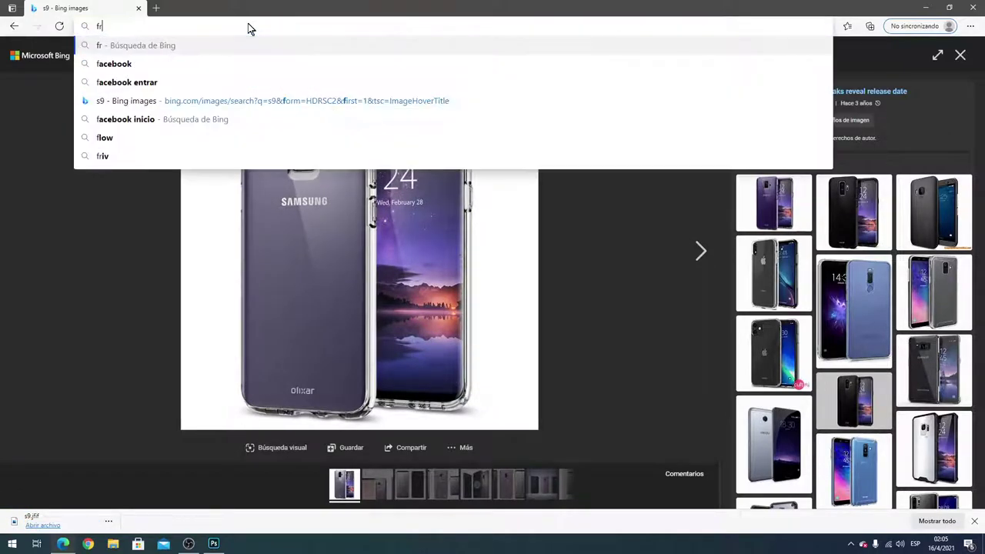
text(avega)
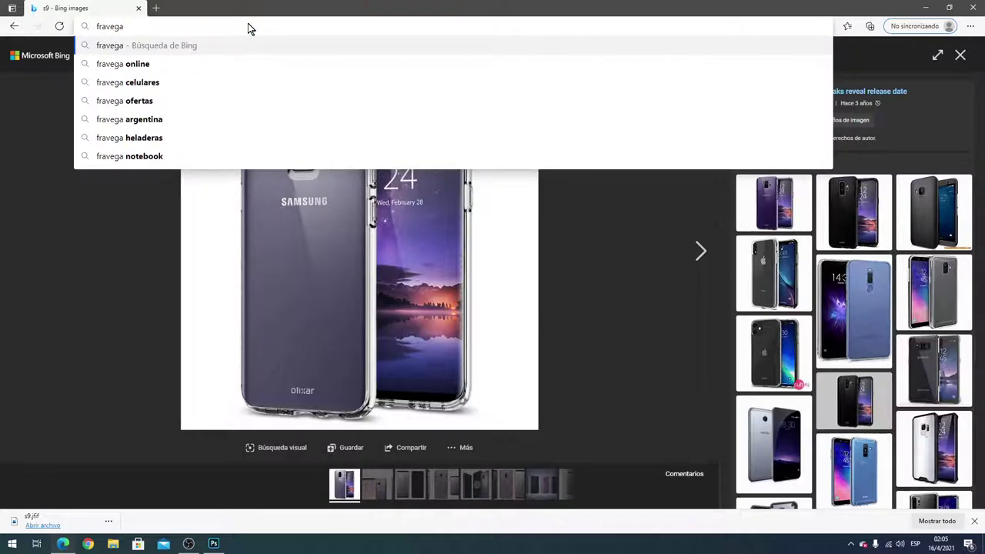
text( logo)
key(Return)
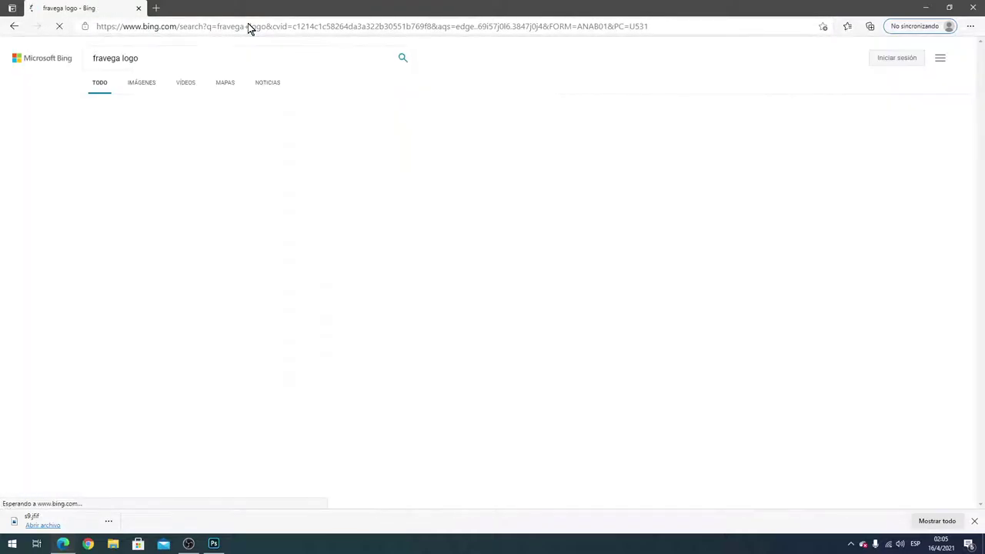
click(147, 83)
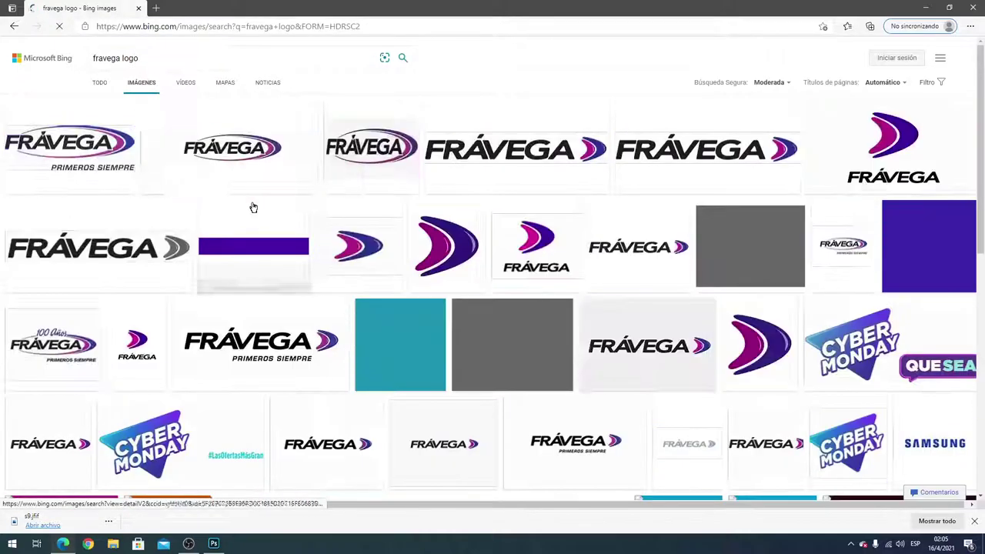
click(543, 239)
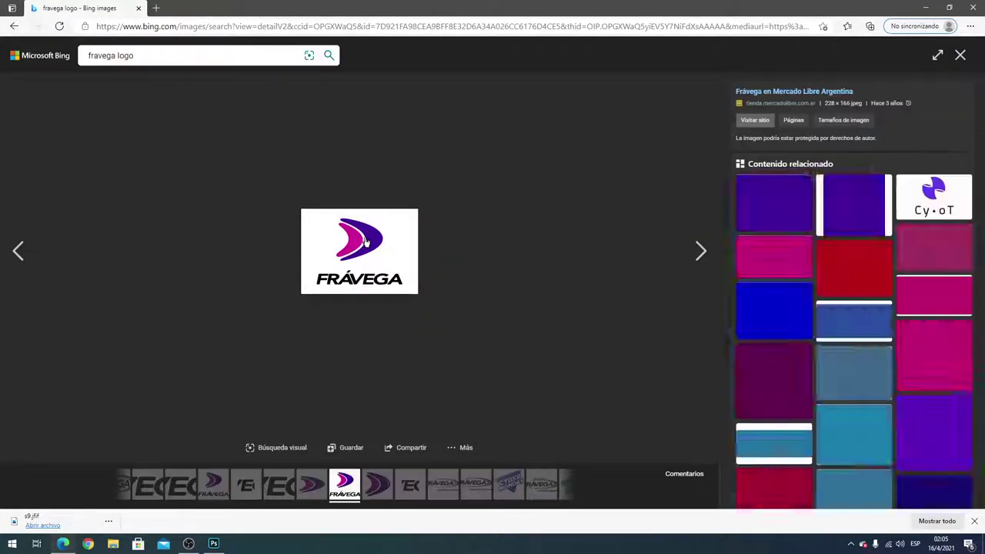
Save the logo image as 'logo' and switch over to Photoshop
right_click(367, 242)
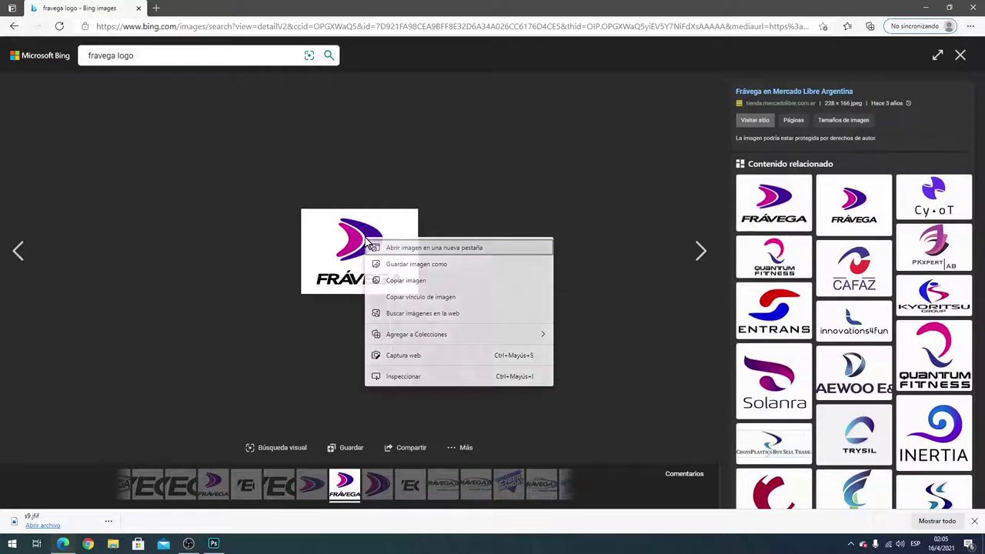
click(419, 267)
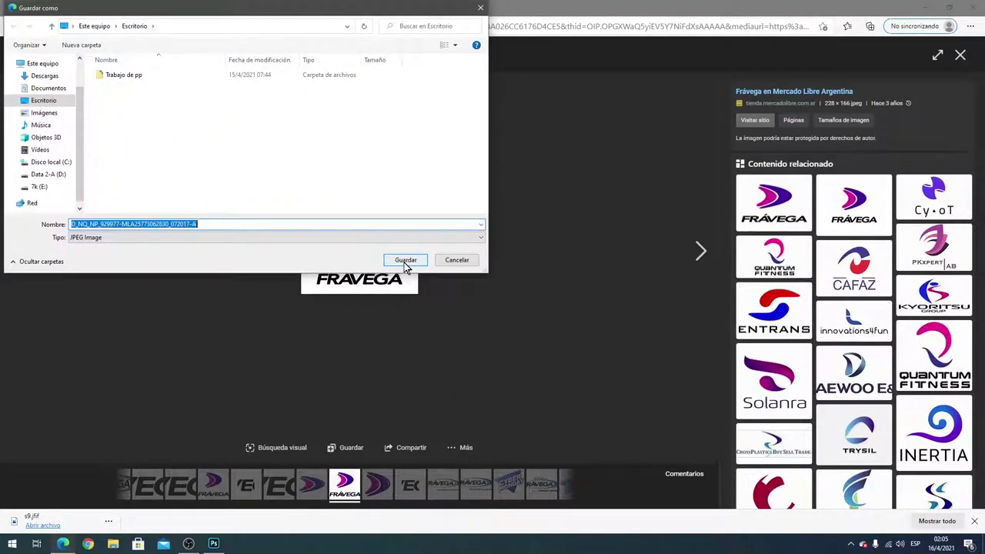
text(logo)
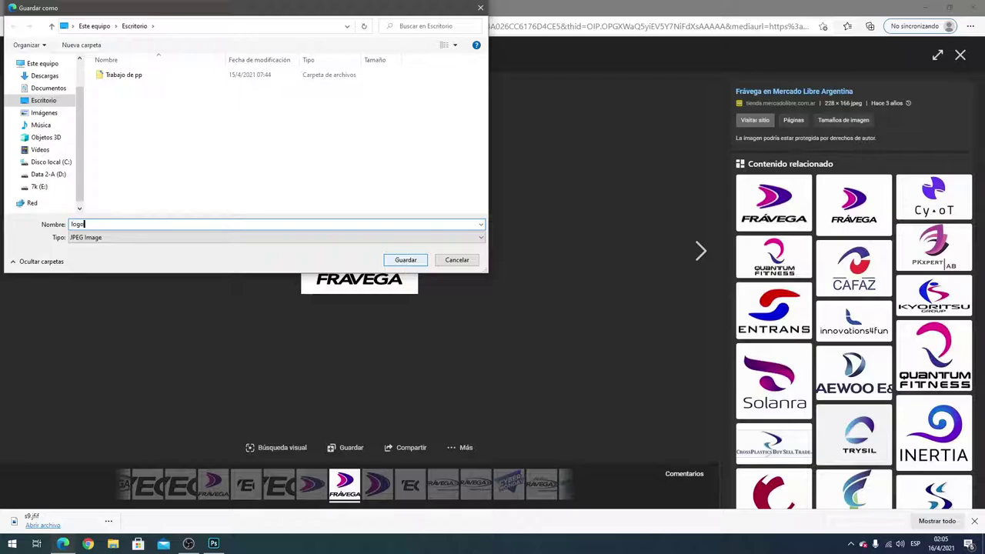
key(Return)
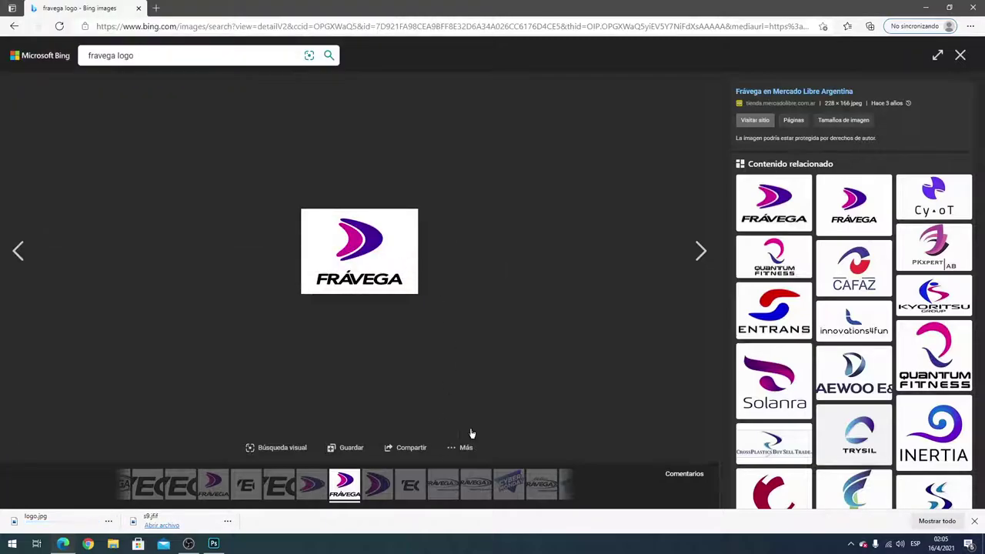
click(213, 544)
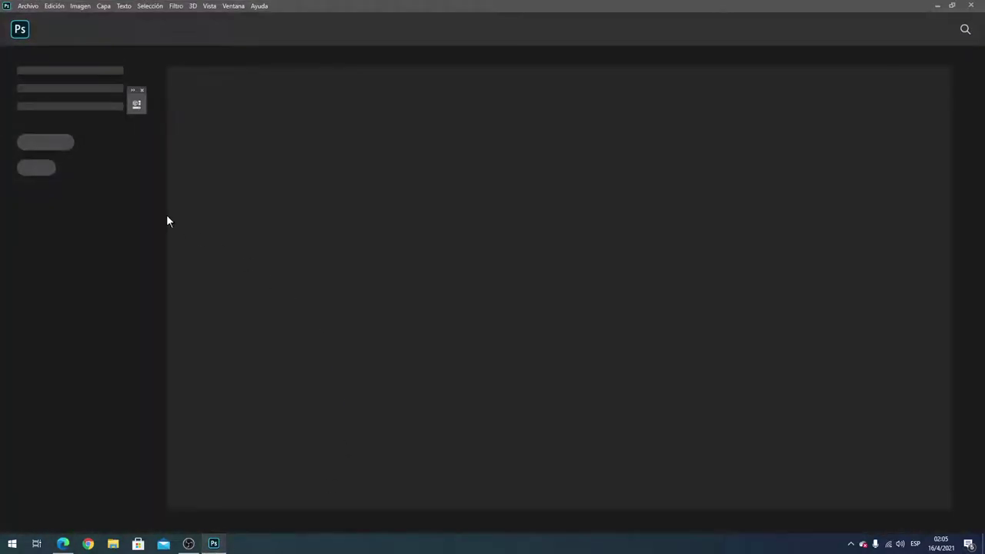
Create a new portrait 1080 × 1920 px document at 75 ppi in RGB 32 bit
click(29, 6)
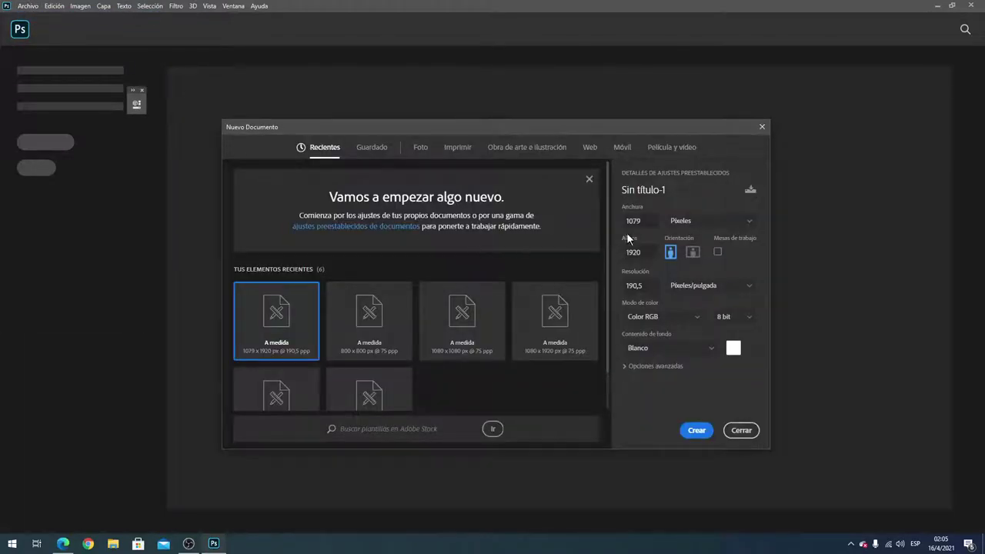
click(692, 252)
click(639, 220)
text(1)
text(080)
key(Tab)
text(19)
key(Tab)
text(75)
click(727, 320)
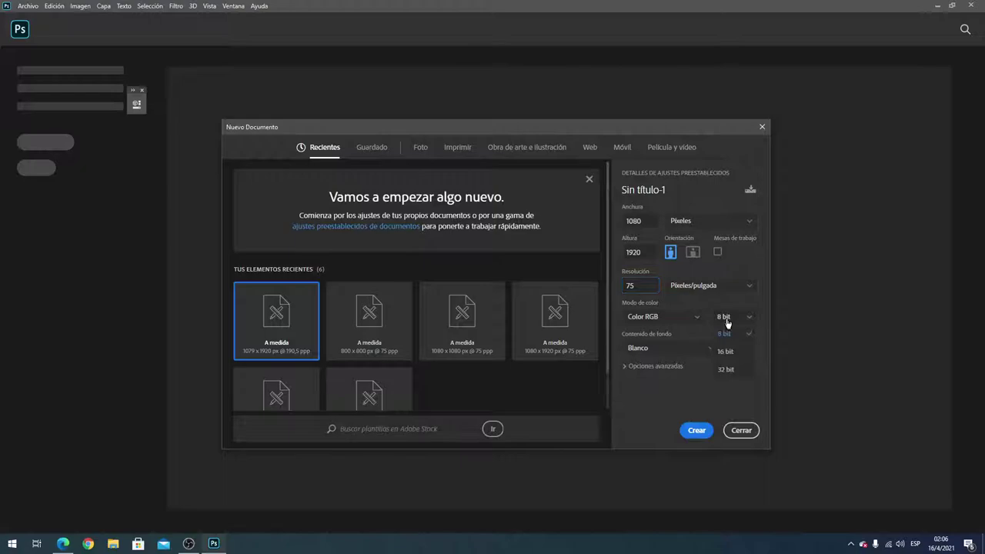
click(727, 370)
click(694, 431)
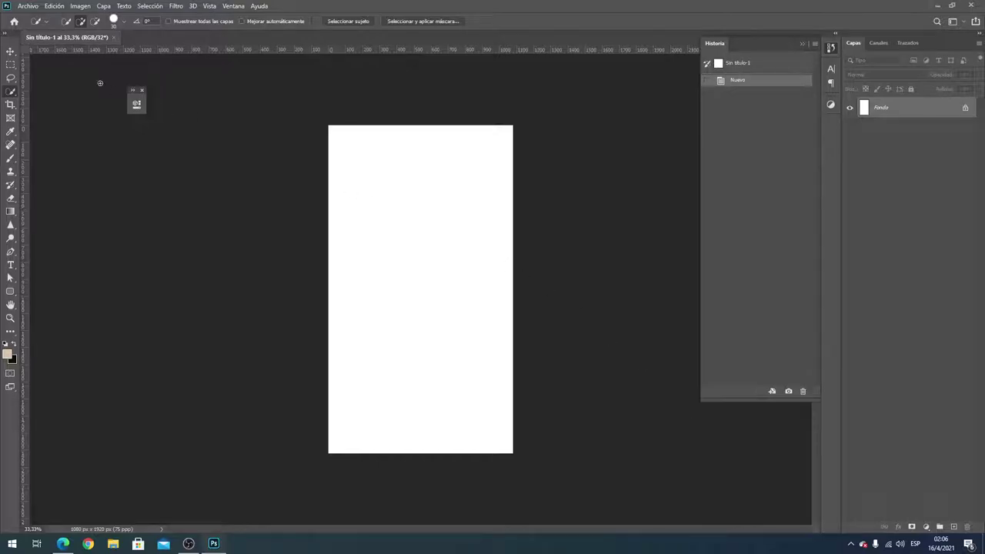
Place the s9 phone photo as an embedded layer, nudged slightly left, and commit it
click(33, 6)
click(91, 210)
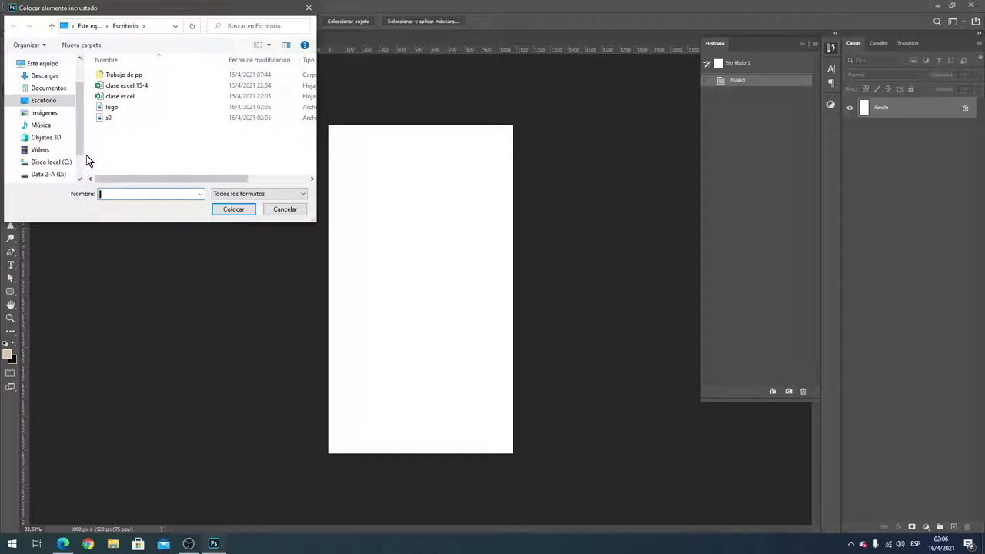
double_click(101, 118)
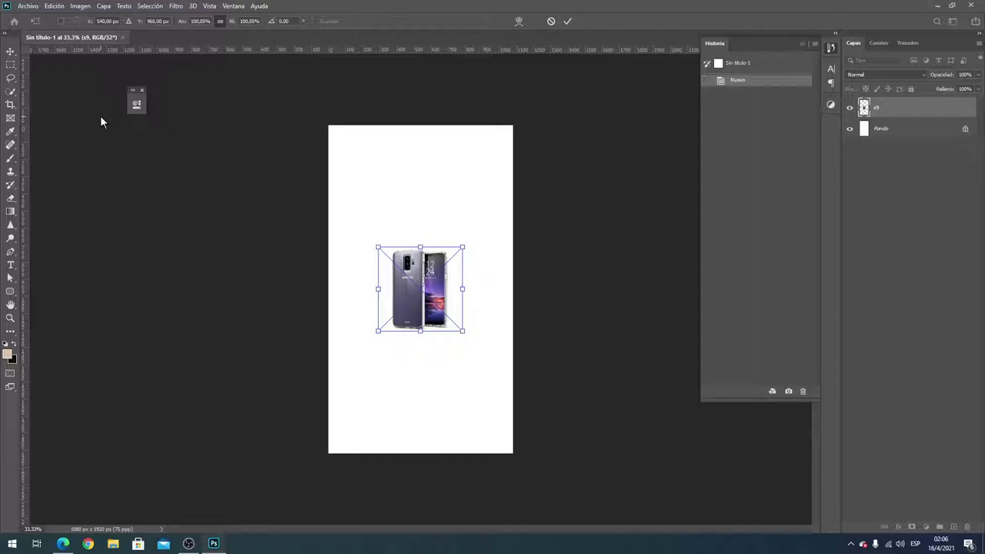
drag(421, 312, 390, 318)
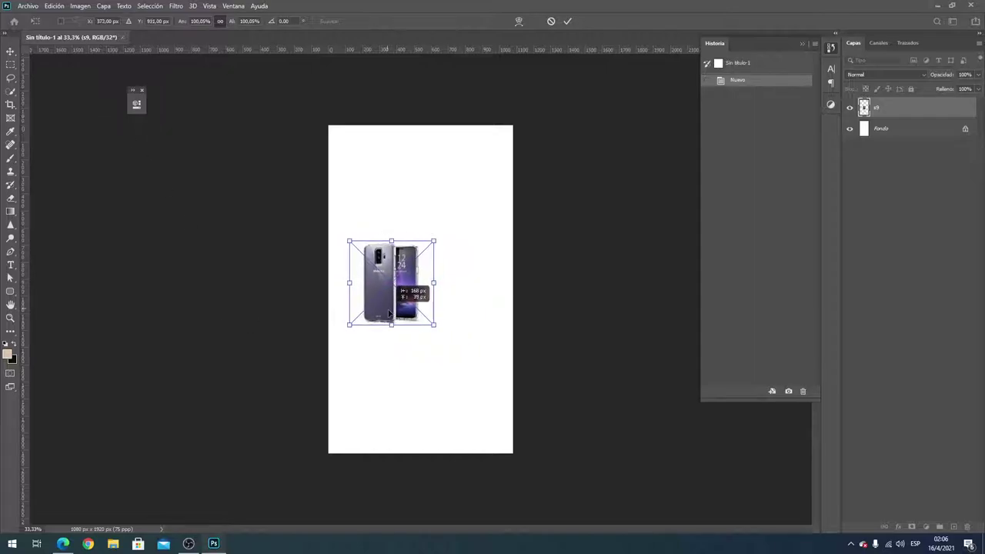
key(Return)
key(w)
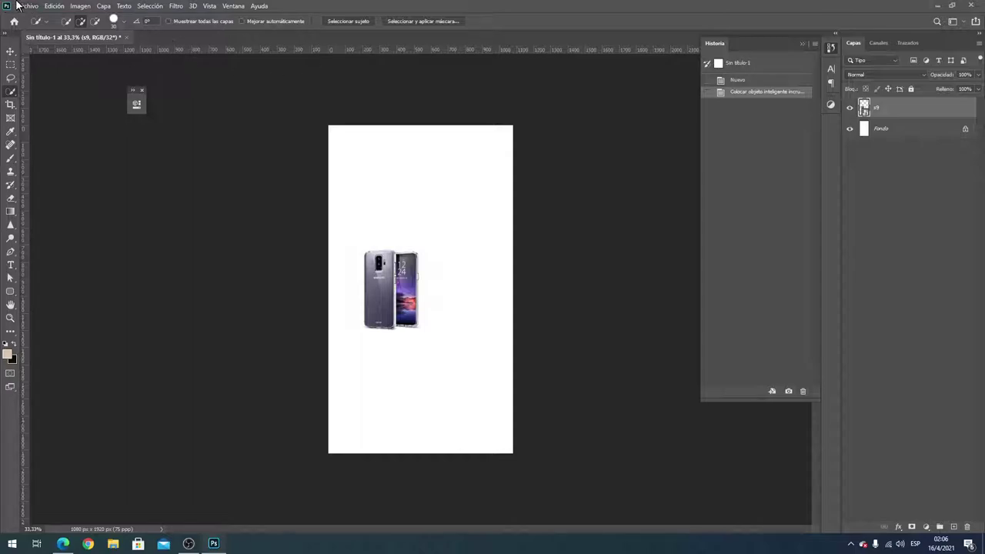
Add a new gradient fill layer to the document
click(104, 6)
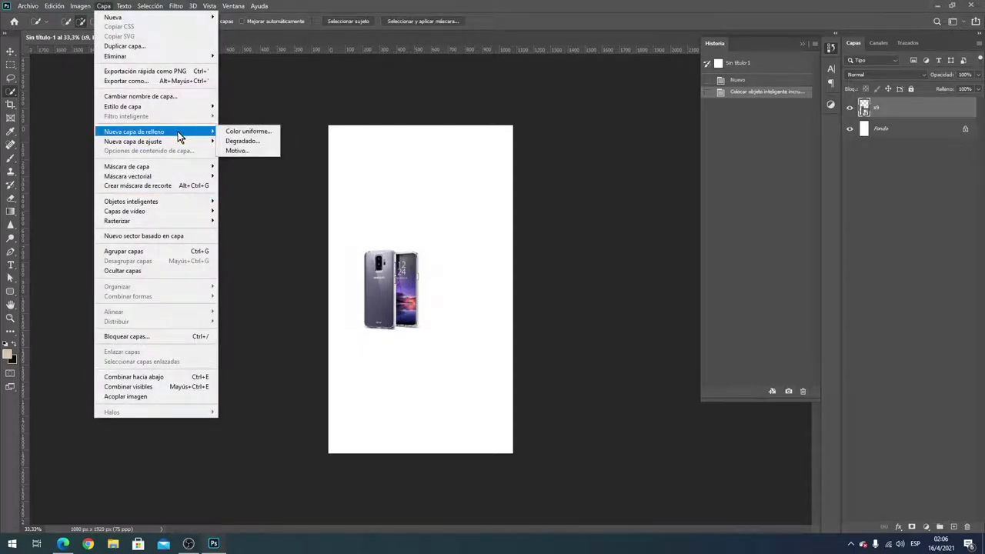
click(250, 144)
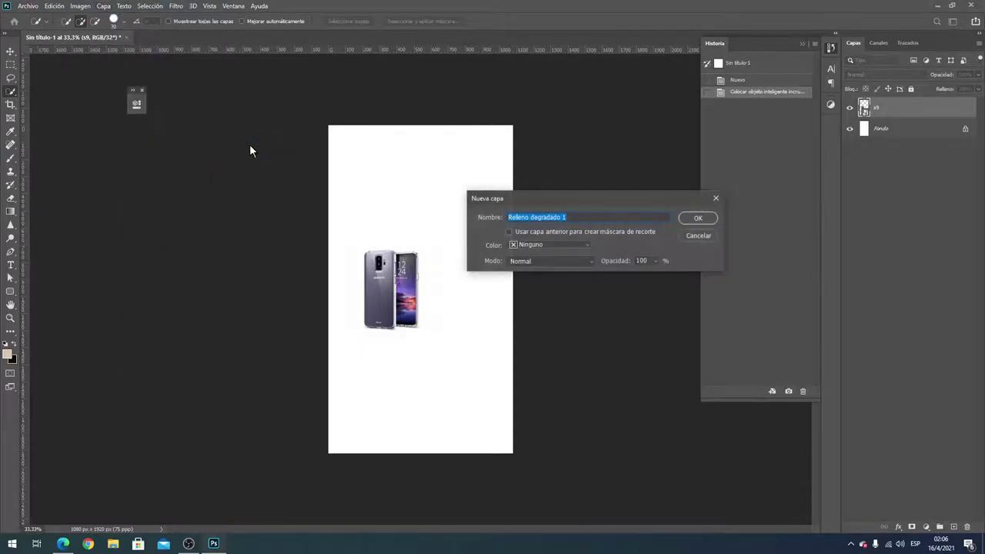
key(Return)
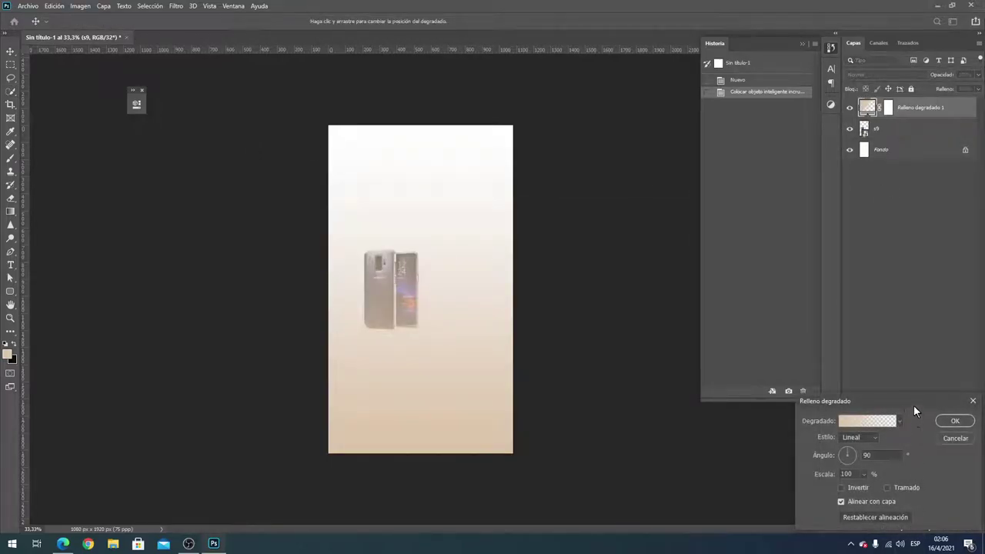
drag(914, 404, 607, 195)
Set the gradient fill to the Púrpura_19 purple preset at a 44° diagonal angle
click(555, 215)
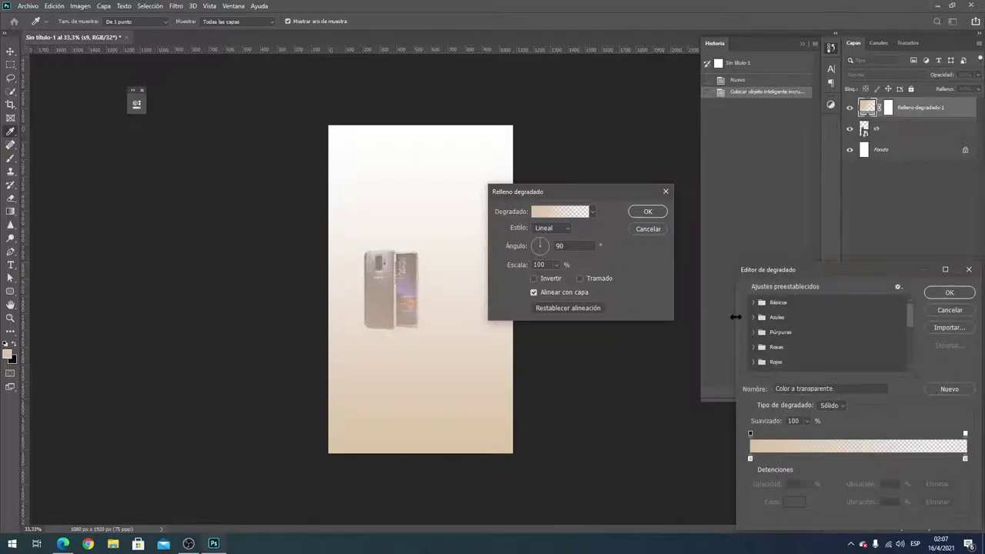
drag(794, 268, 498, 104)
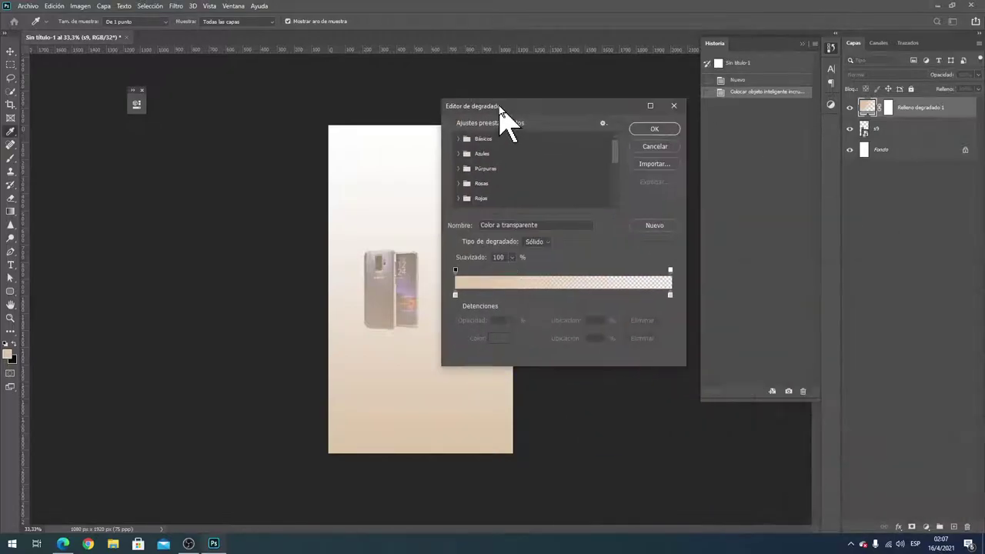
click(460, 170)
scroll(515, 174, down, 2)
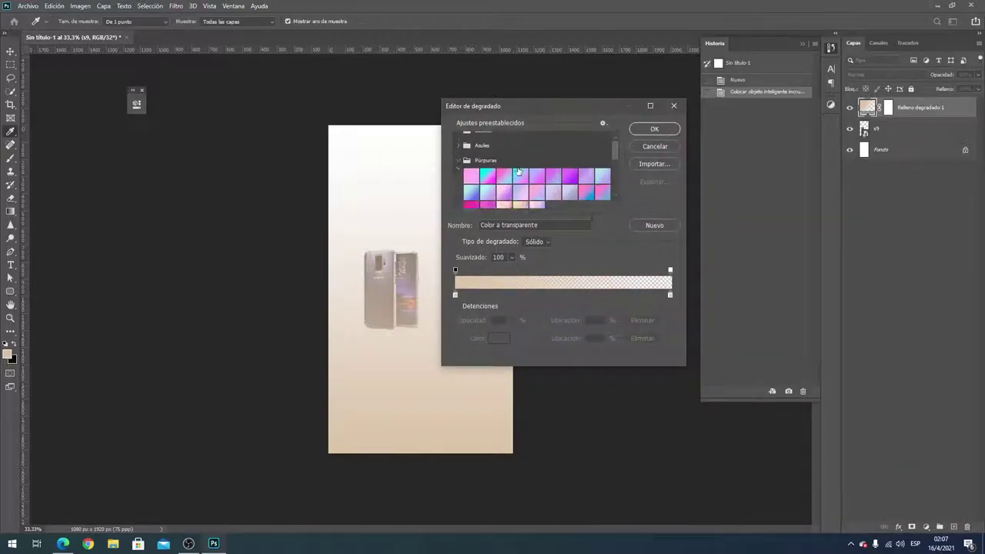
click(471, 169)
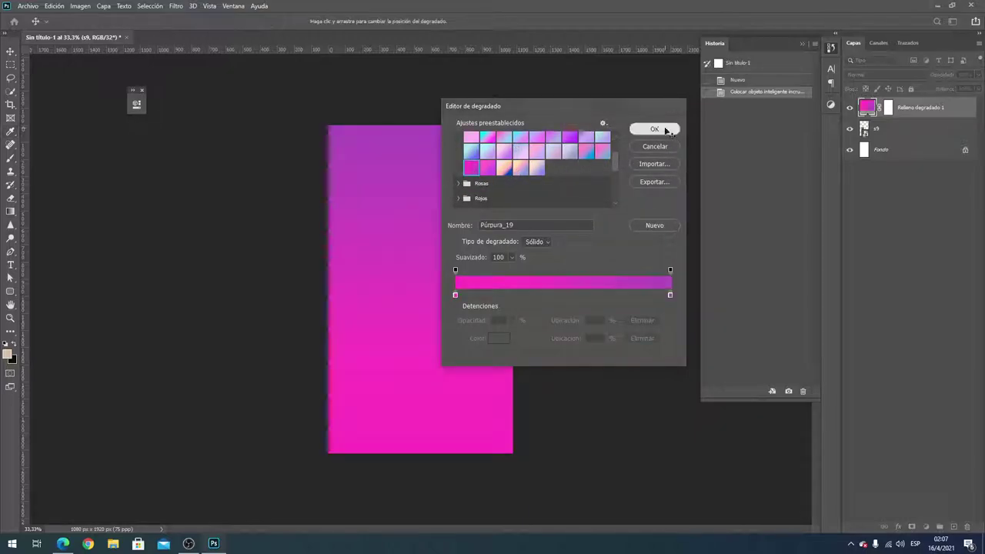
click(655, 129)
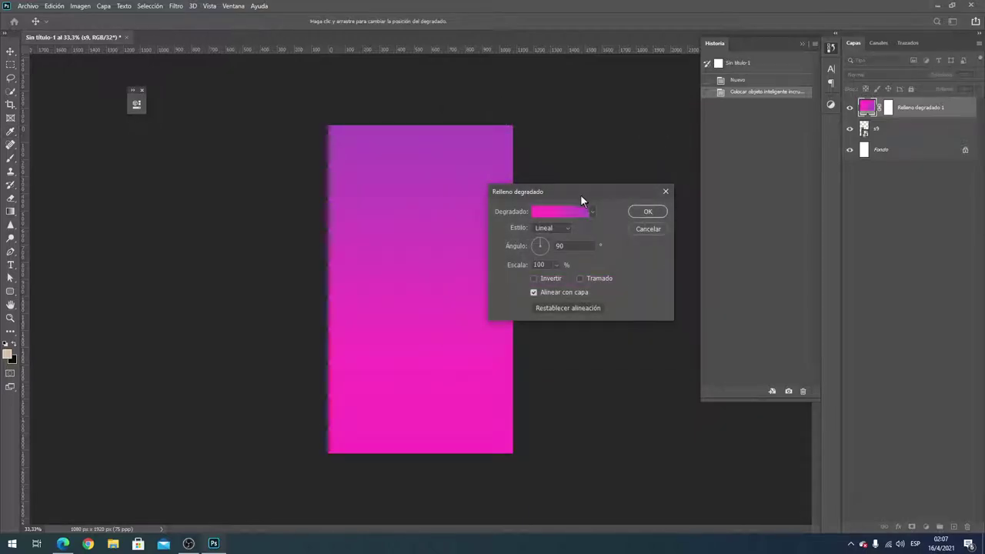
click(537, 243)
click(643, 211)
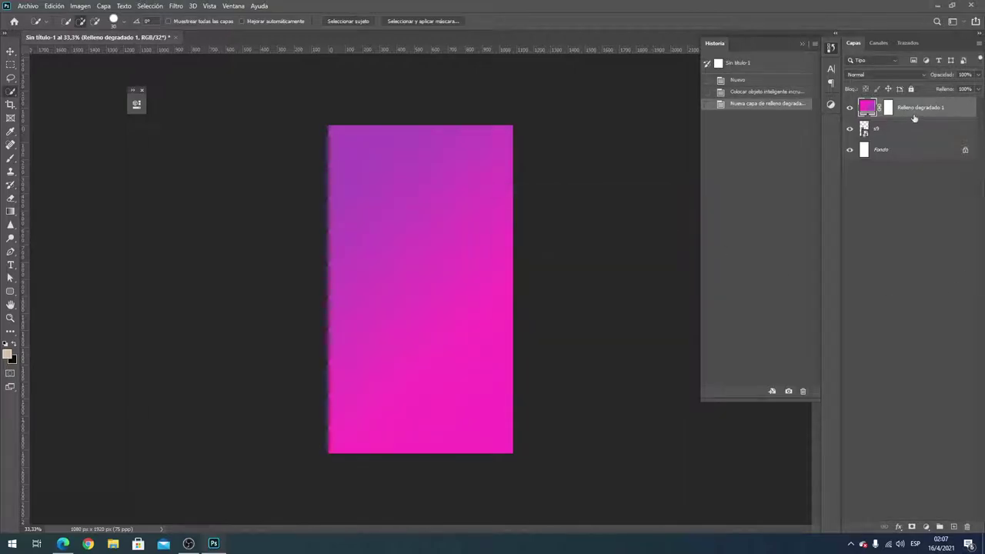
Move the gradient layer below the s9 layer and nudge the phone slightly right
drag(914, 117, 933, 149)
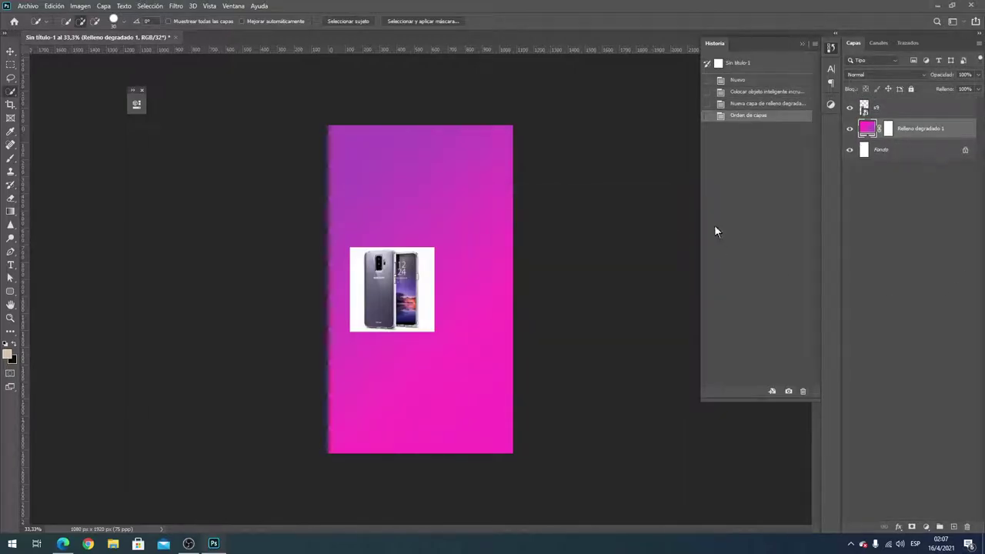
scroll(383, 362, up, 2)
scroll(384, 362, up, 1)
scroll(384, 363, down, 1)
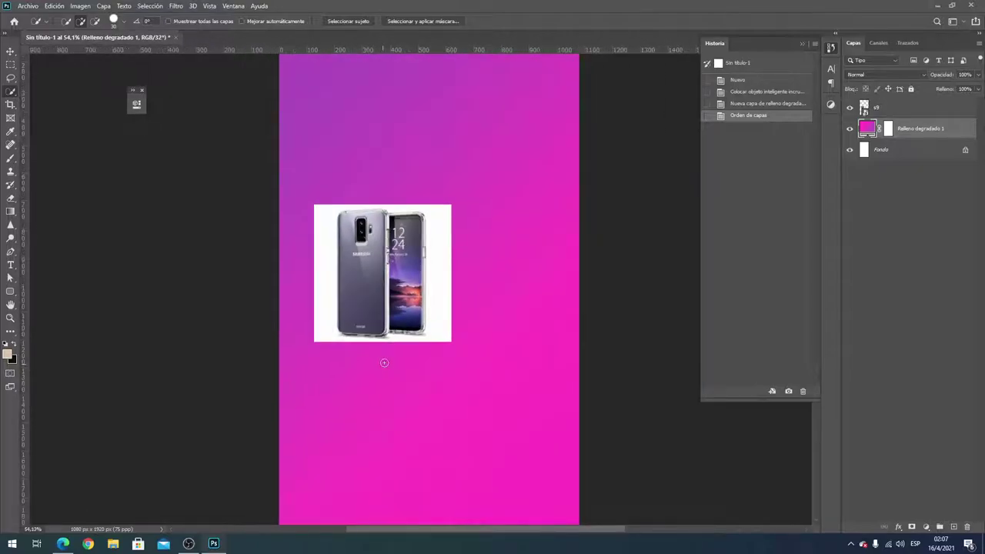
click(10, 50)
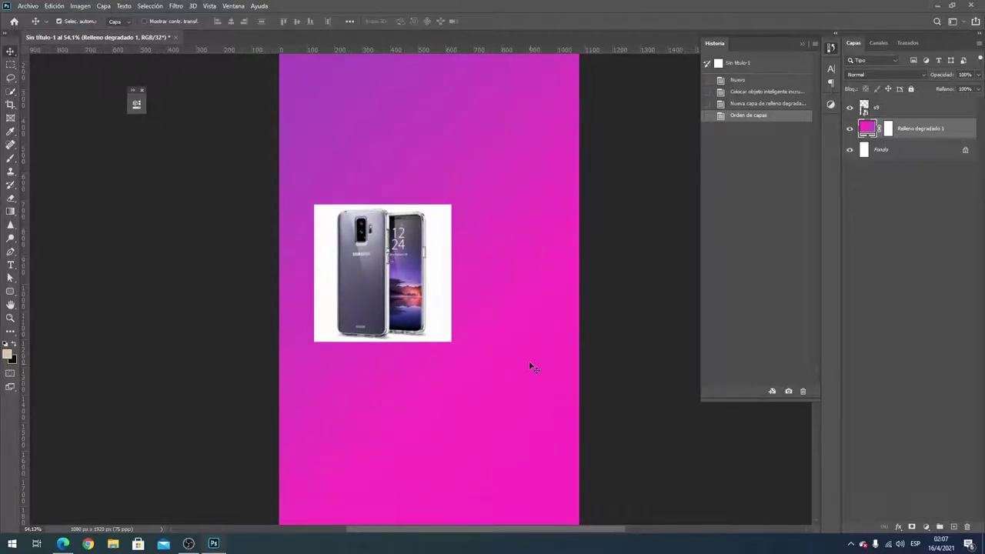
drag(417, 299, 435, 299)
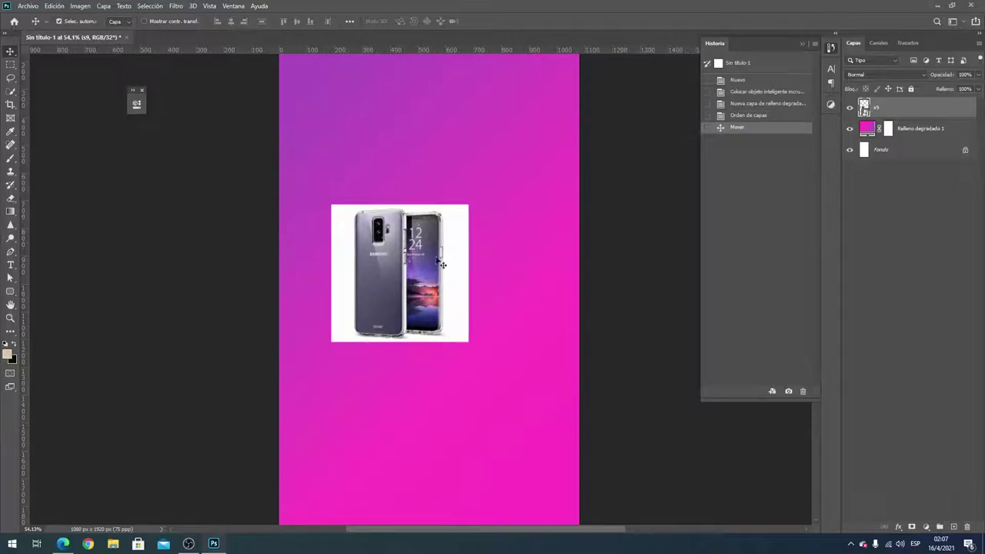
Close the Select menu without choosing anything and select the s9 phone layer
click(149, 6)
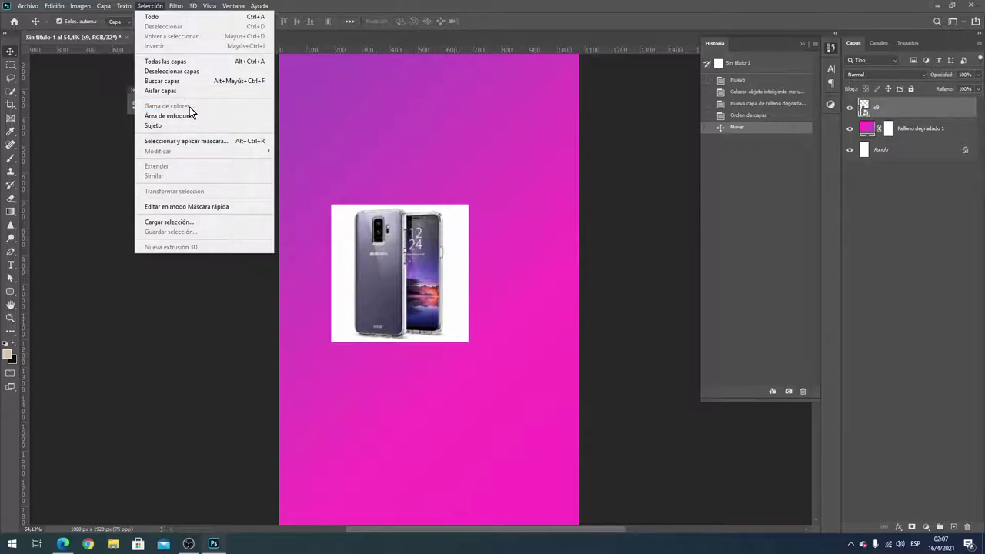
click(660, 150)
click(875, 242)
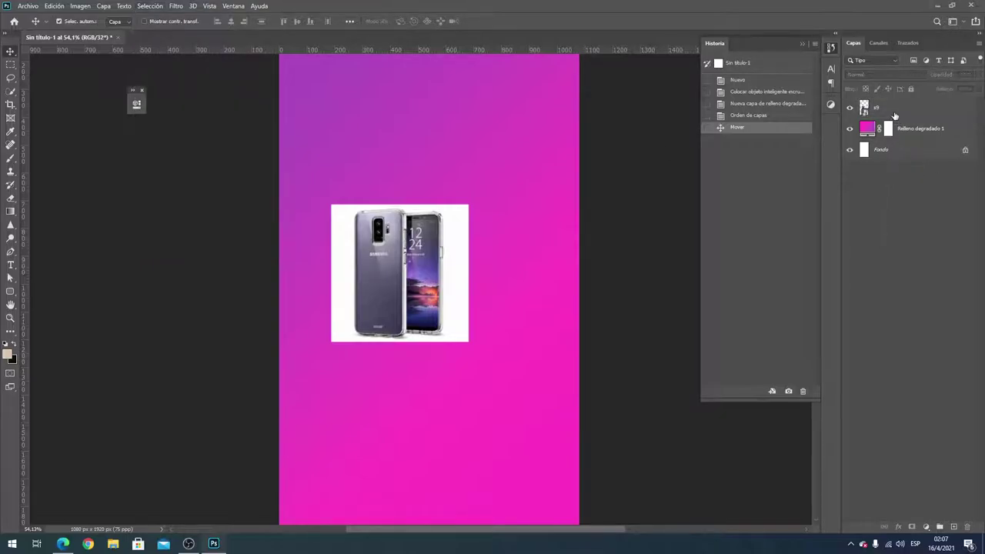
click(894, 114)
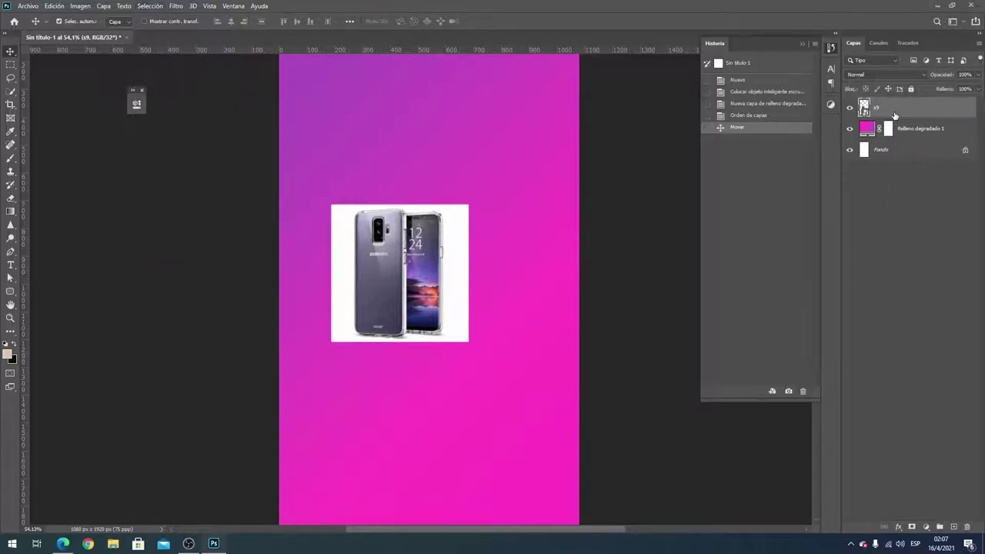
Select the phone itself on the s9 layer with Select > Subject
click(148, 8)
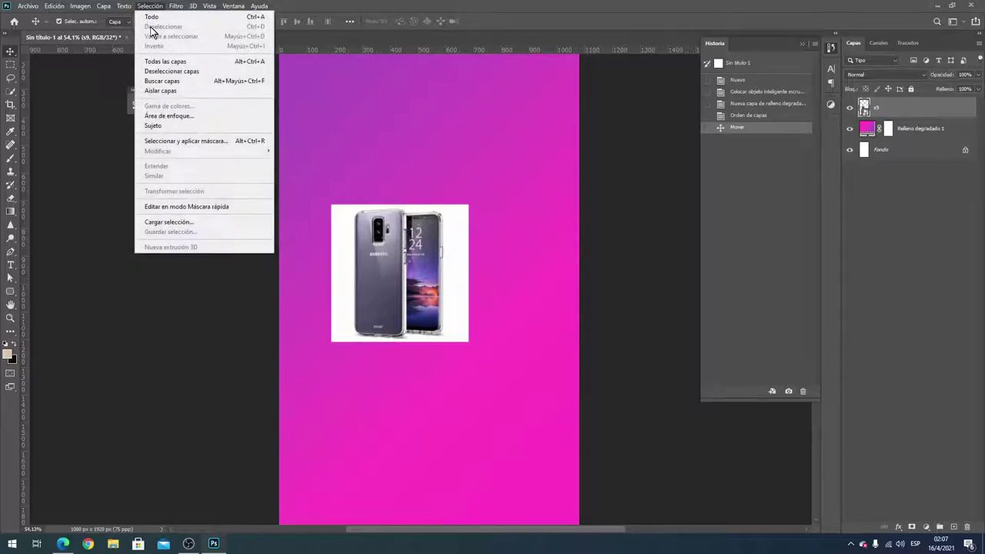
click(399, 259)
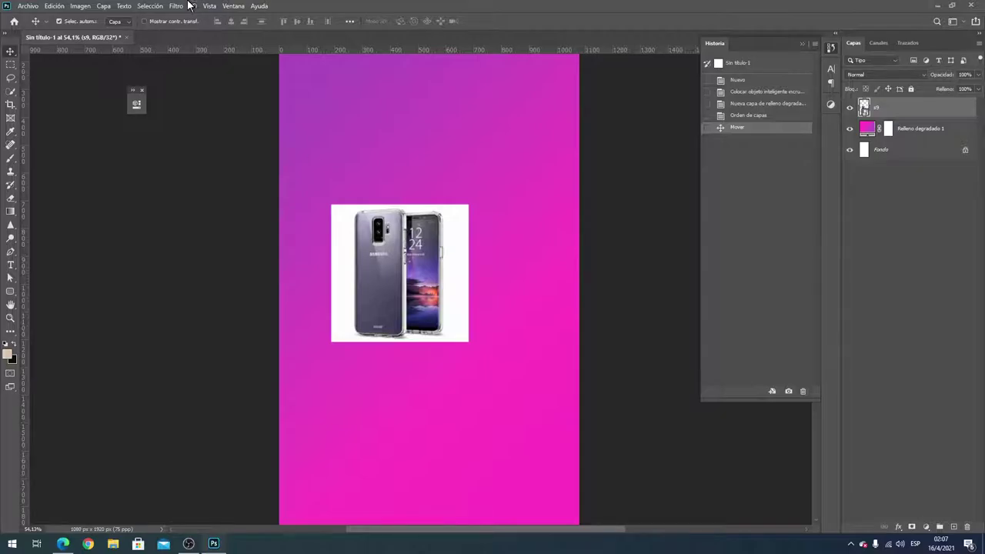
click(143, 7)
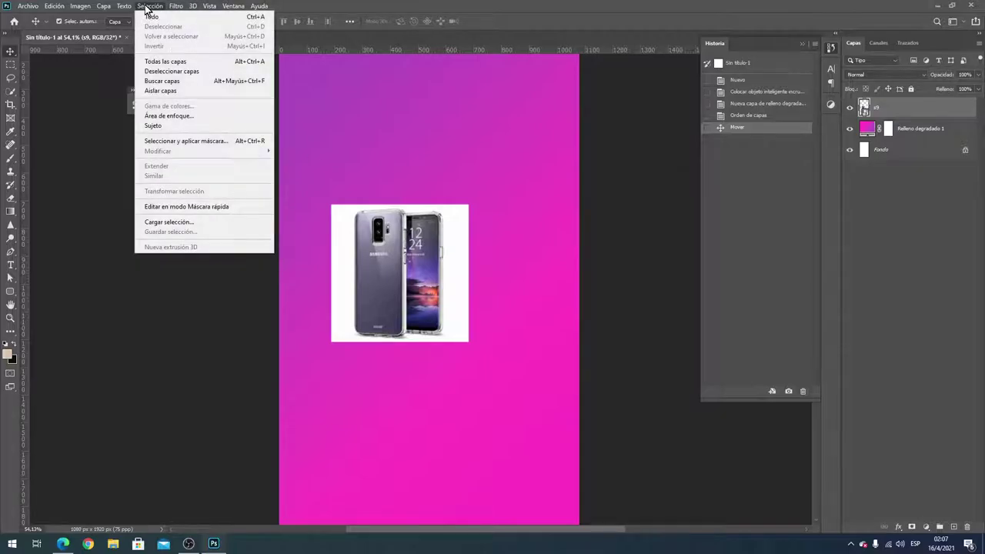
click(179, 126)
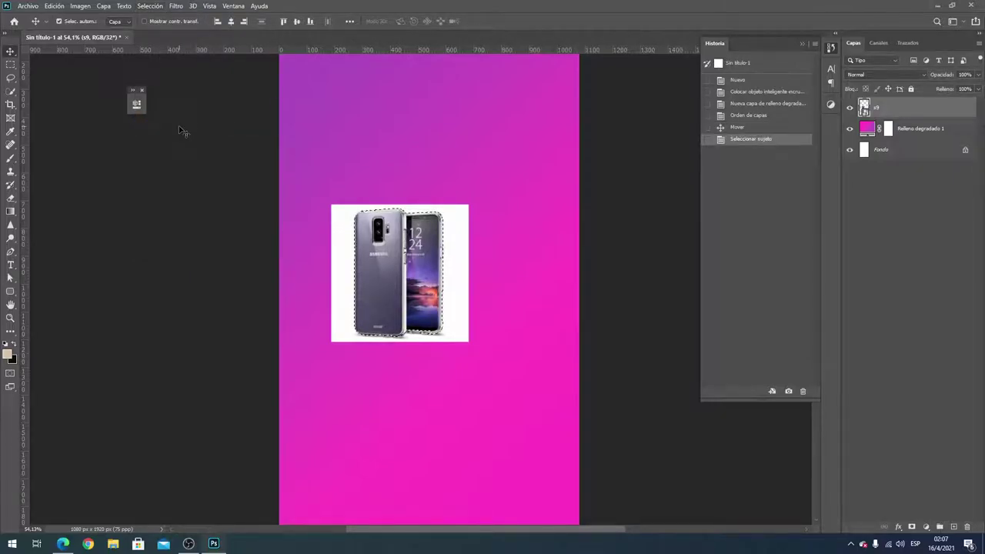
click(103, 6)
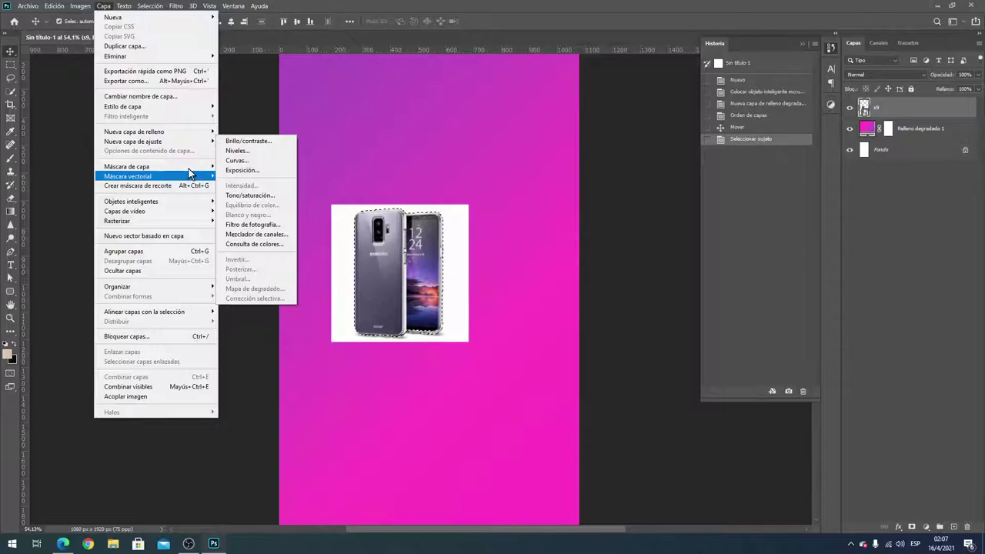
mouse_move(127, 166)
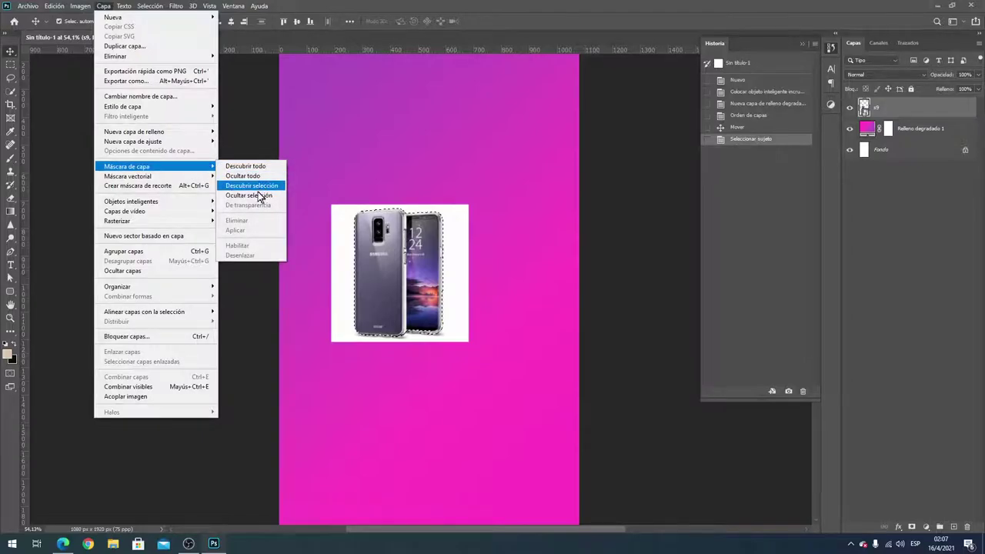
Add a Reveal Selection layer mask so only the phone shows
click(267, 190)
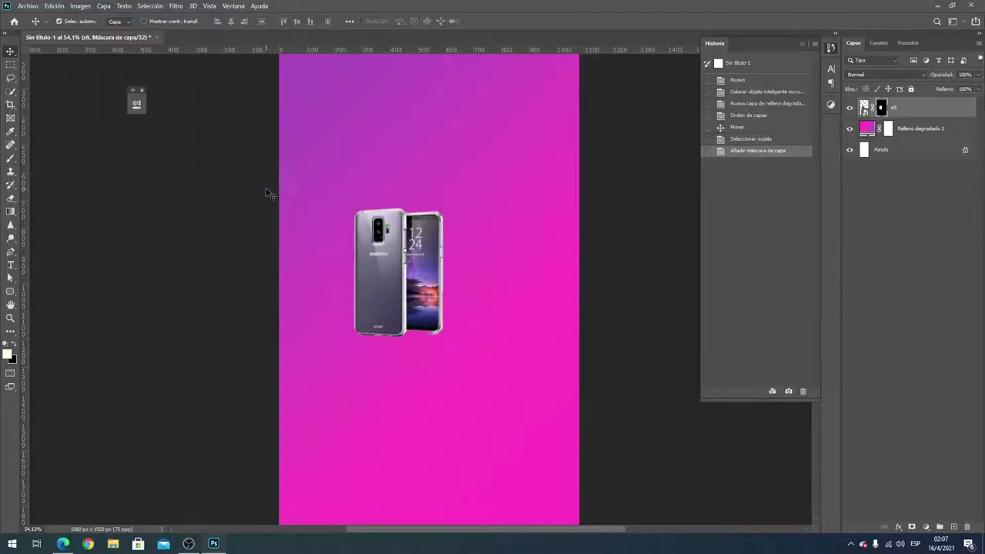
scroll(590, 408, up, 2)
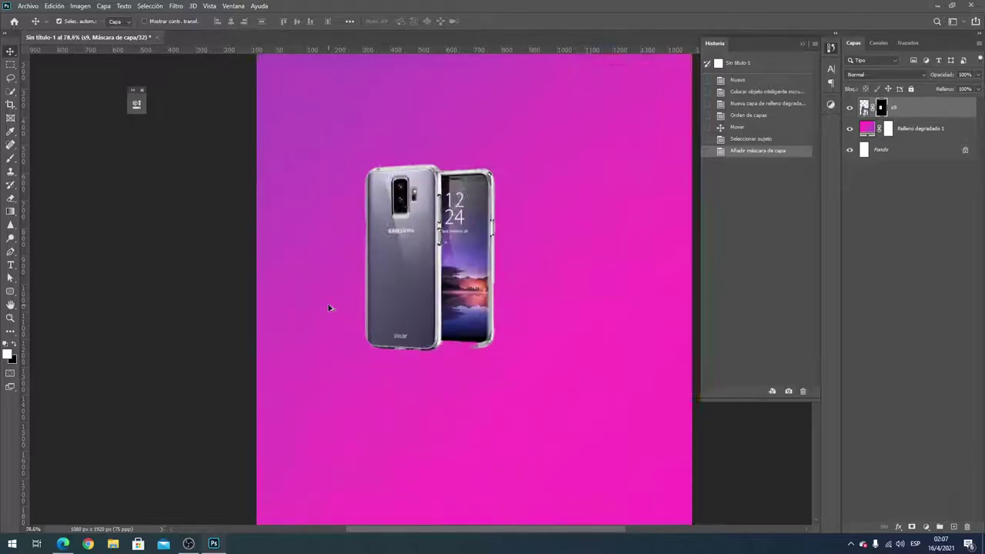
scroll(329, 308, up, 2)
scroll(589, 321, up, 2)
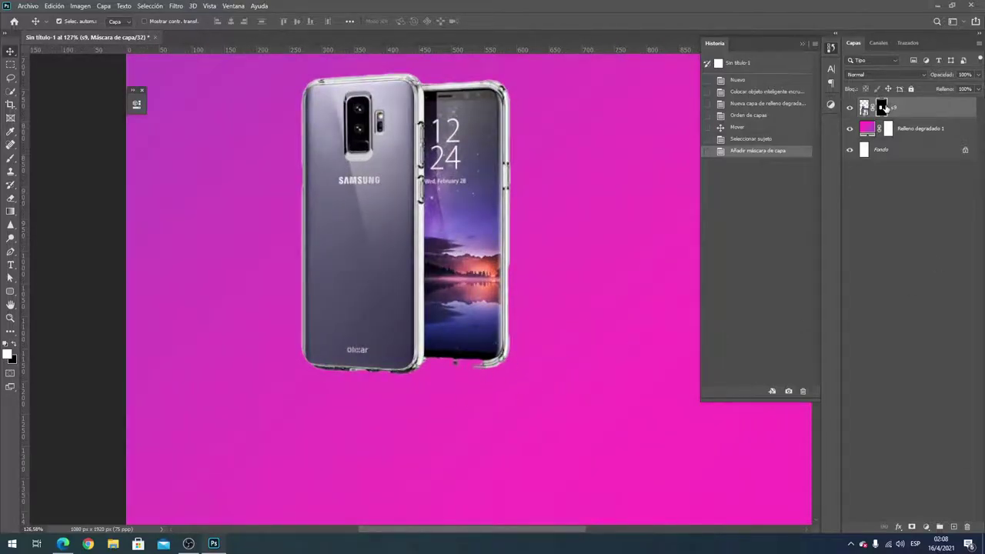
Paint on the mask with the Brush to hide the phone's ragged bottom edge
click(11, 158)
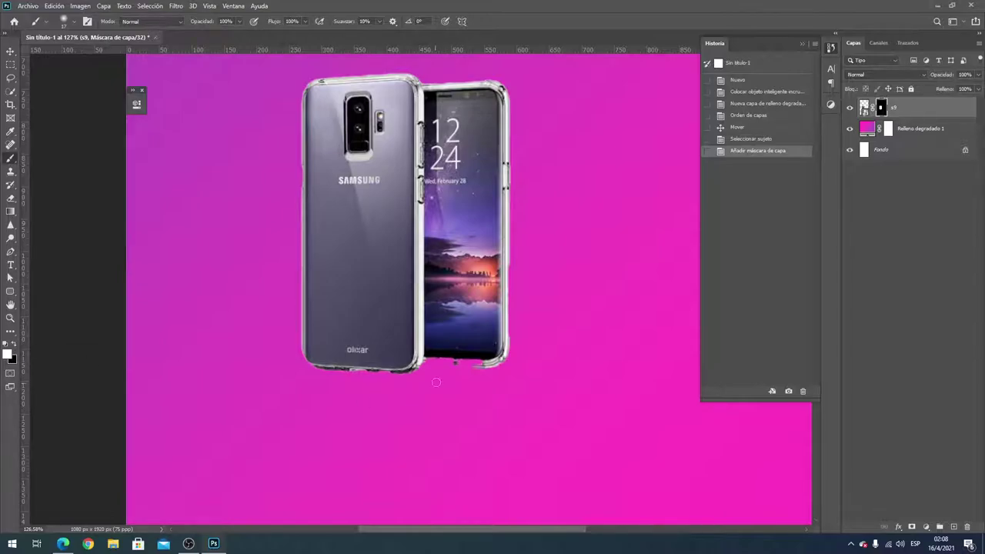
right_click(457, 304)
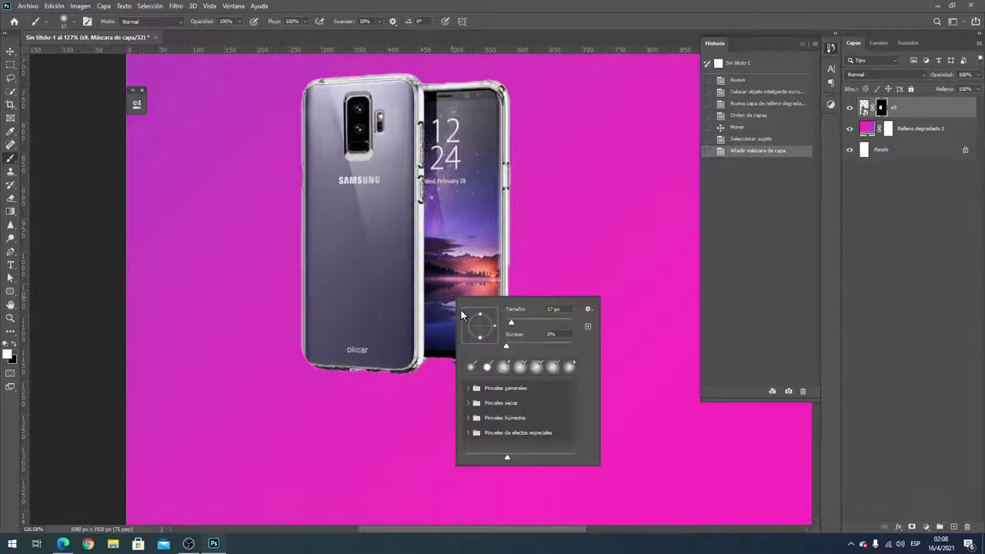
click(404, 341)
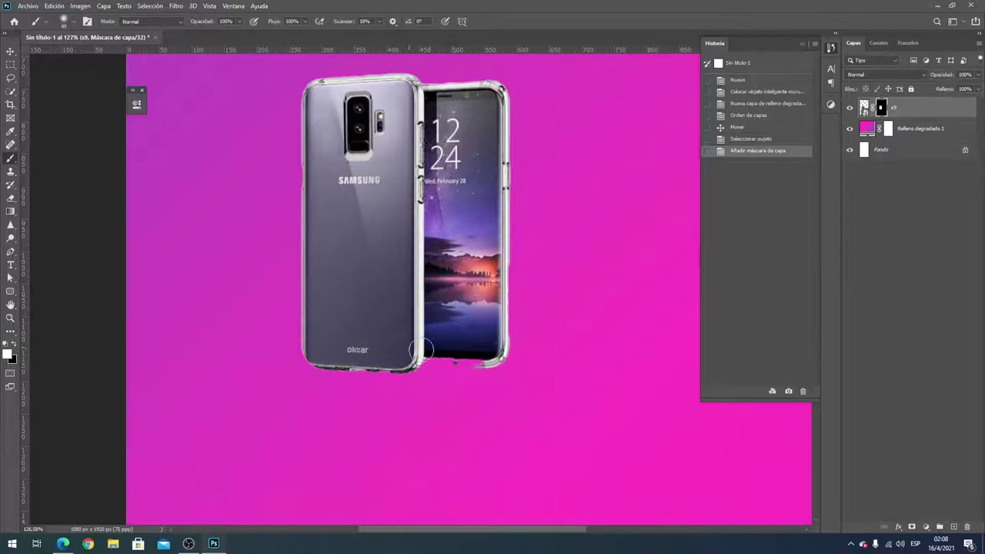
drag(407, 351, 490, 352)
key(ctrl+z)
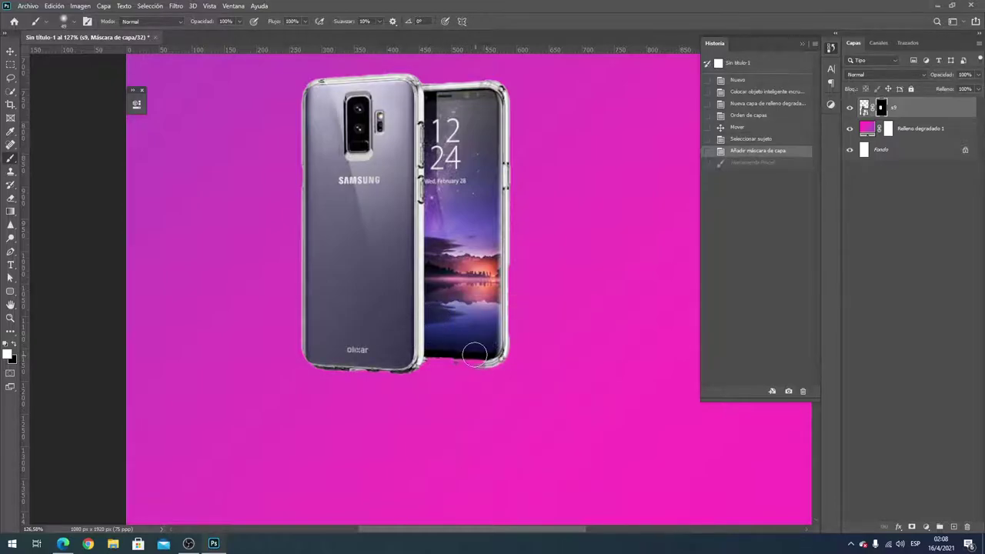
drag(465, 350, 428, 350)
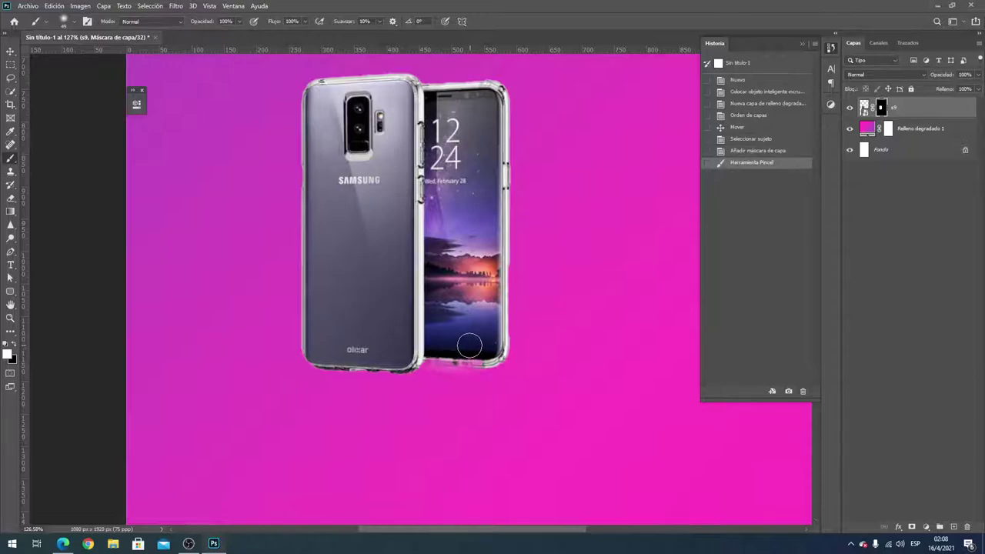
Shrink the brush and repaint the phone's lower screen edge for a clean cut-out
right_click(475, 346)
drag(538, 370, 530, 370)
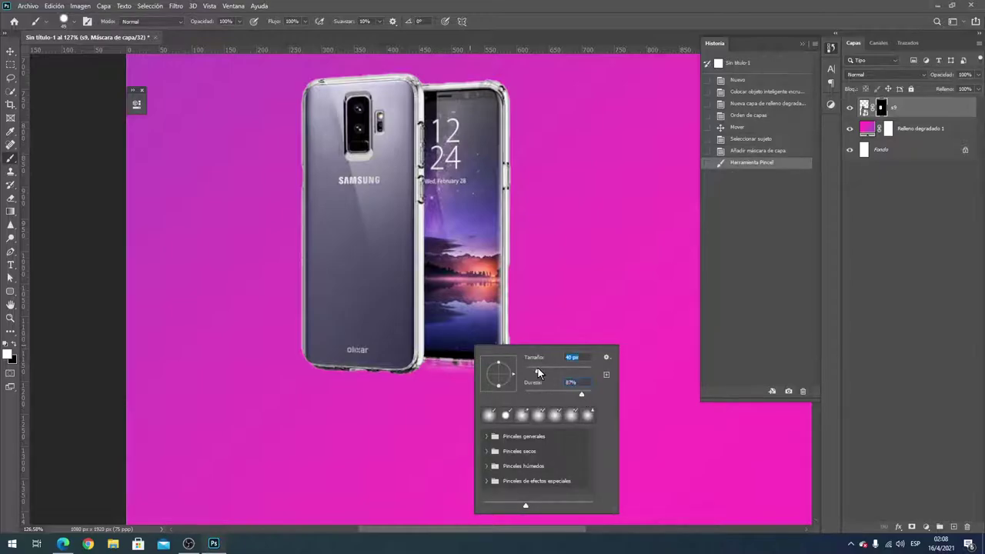
click(423, 344)
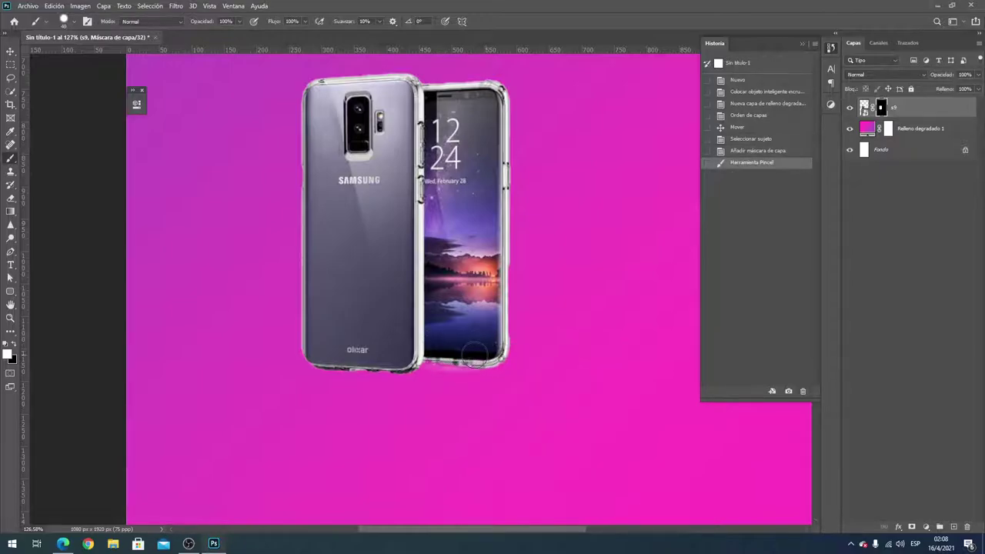
drag(472, 355, 338, 358)
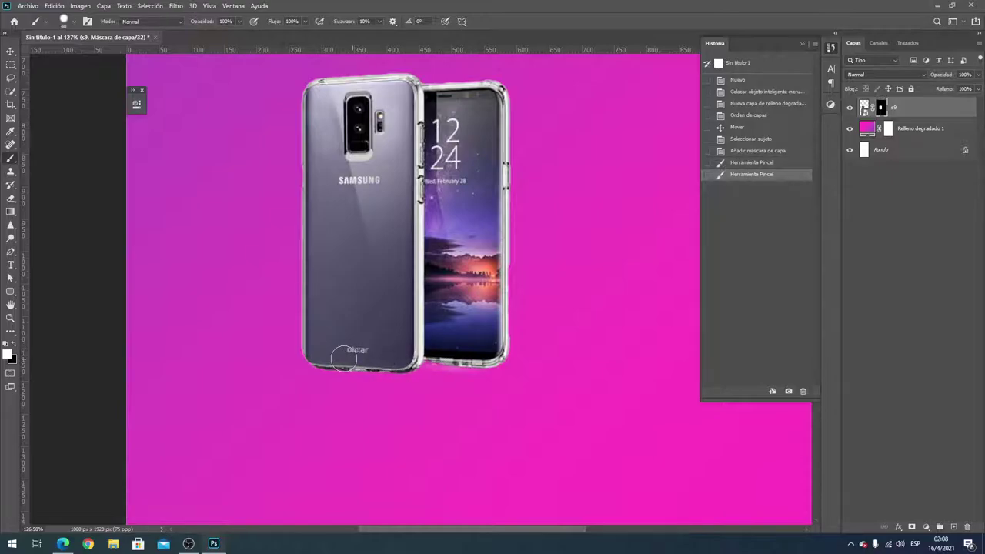
scroll(396, 108, up, 1)
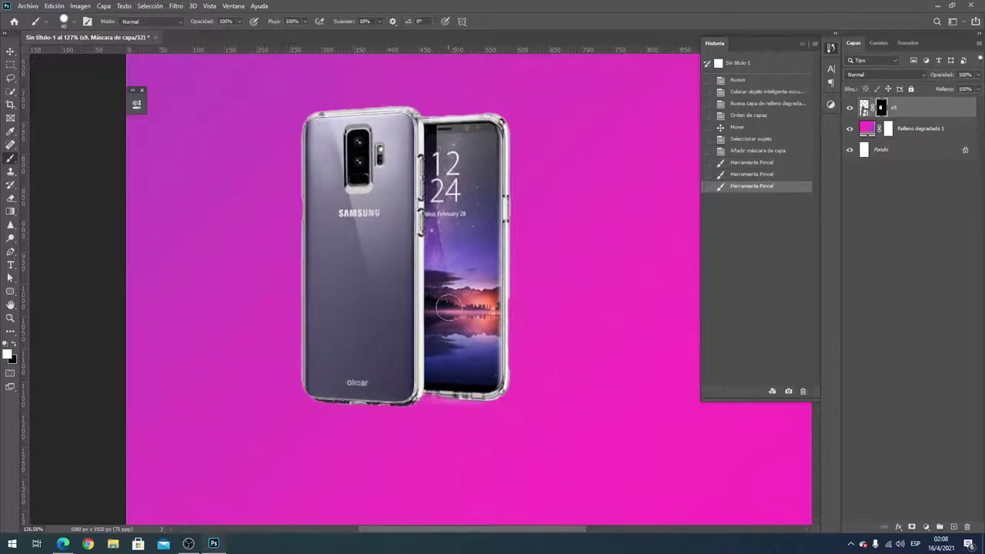
scroll(454, 343, down, 3)
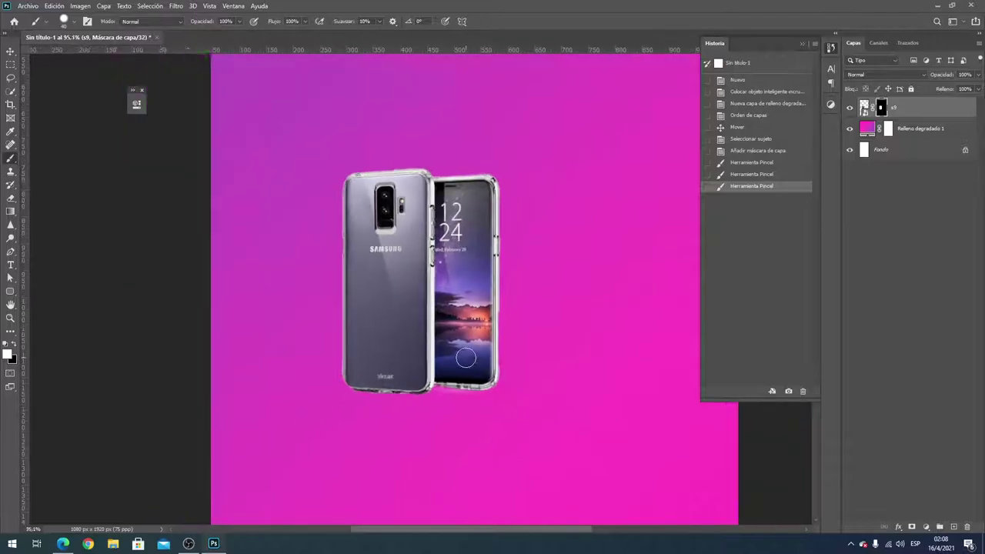
scroll(462, 346, down, 3)
scroll(469, 354, down, 3)
scroll(362, 327, up, 1)
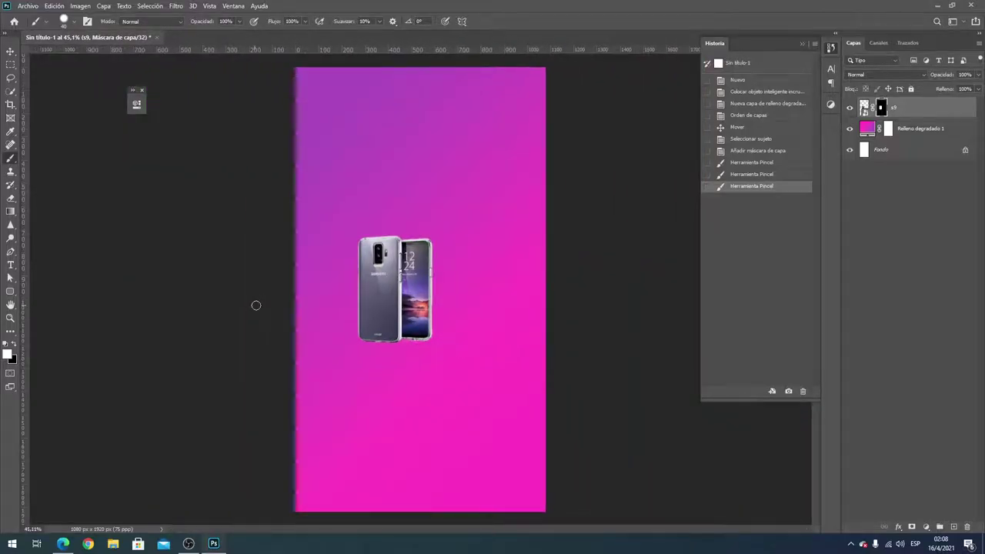
Scale the phone to about 163% with Free Transform and centre it on the background
click(10, 52)
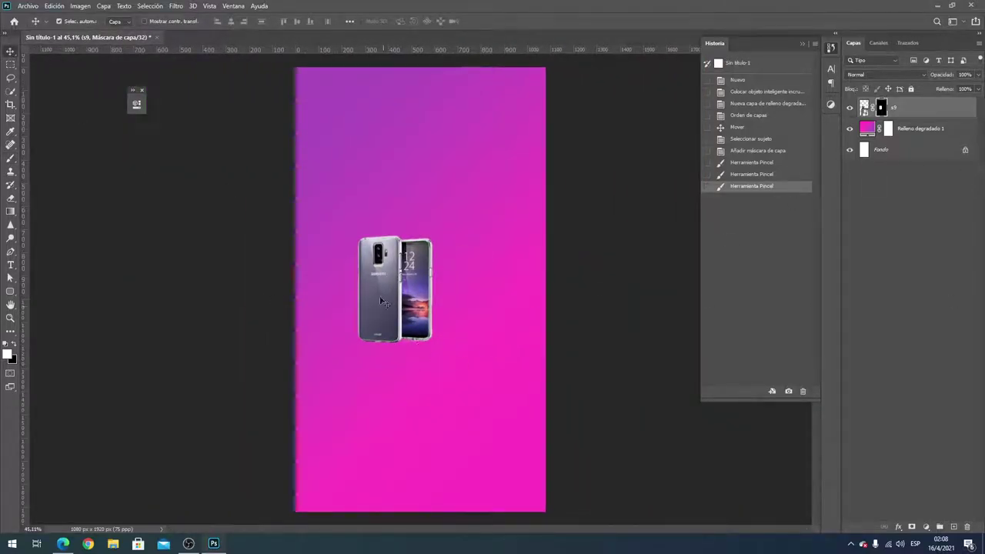
mouse_move(395, 310)
mouse_down()
mouse_move(408, 308)
mouse_move(397, 292)
mouse_move(412, 321)
mouse_up()
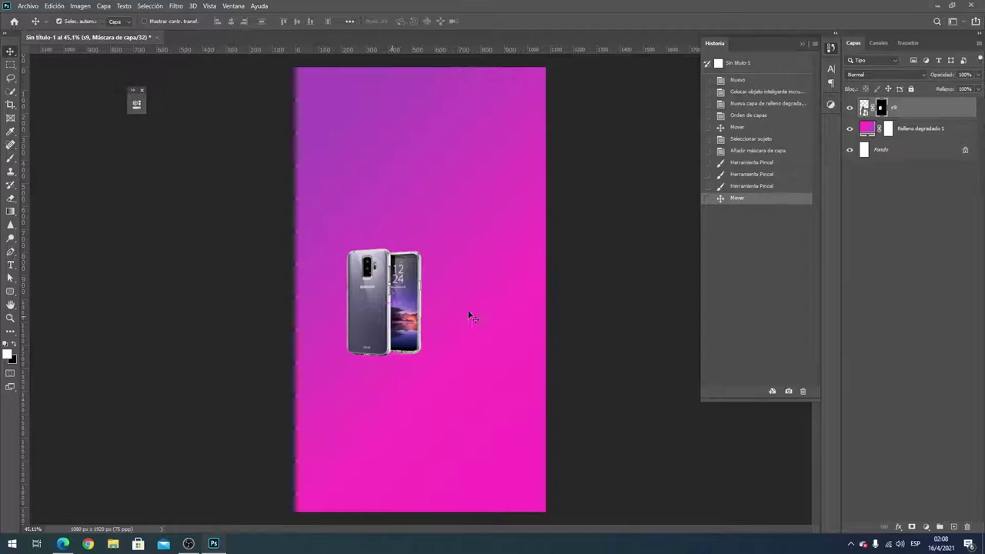
click(944, 116)
key(ctrl+t)
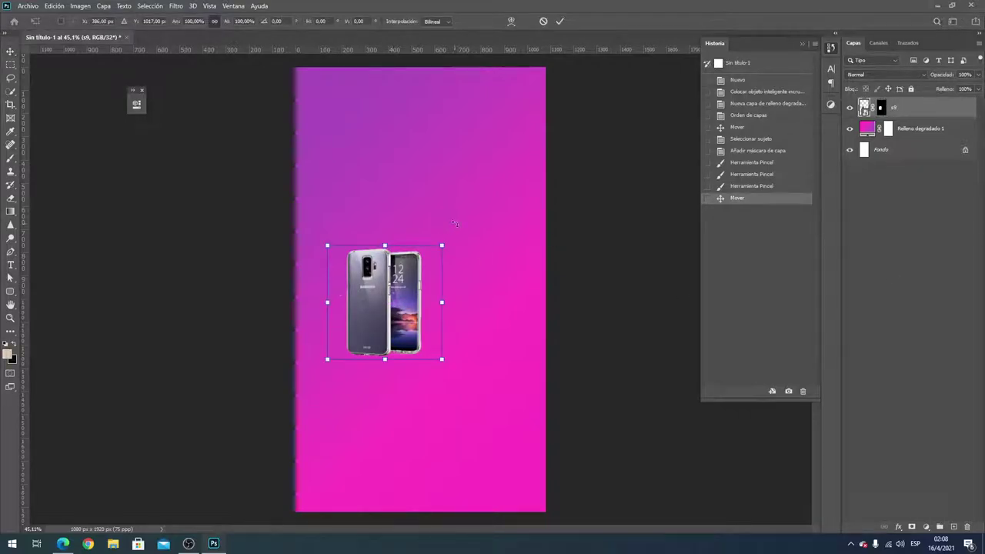
drag(440, 251, 520, 176)
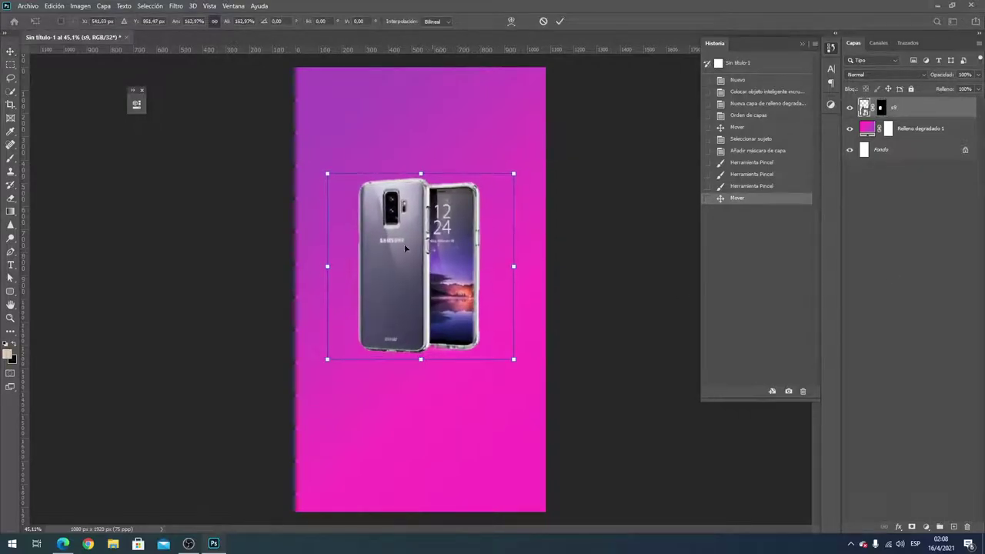
mouse_move(400, 299)
mouse_down()
mouse_move(355, 348)
mouse_move(365, 328)
mouse_up()
key(Return)
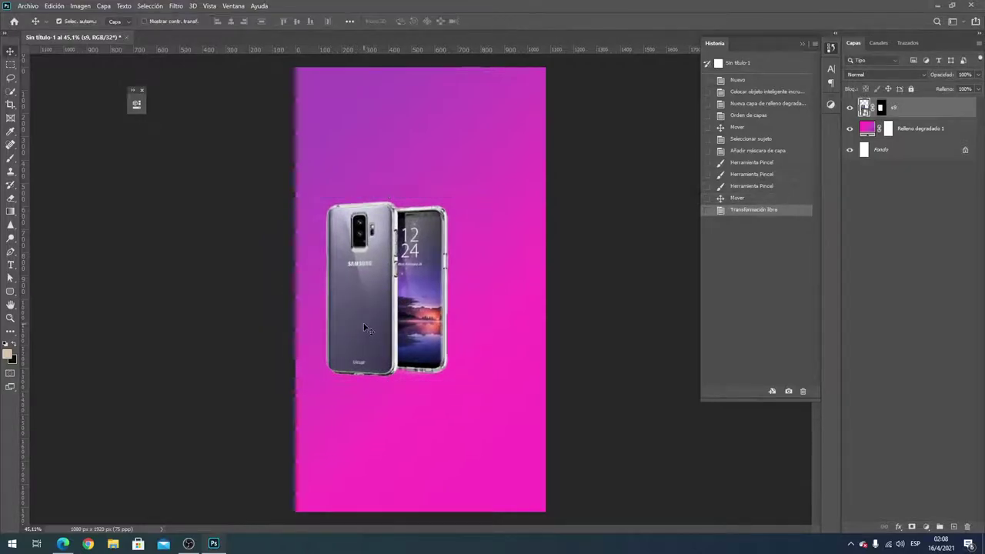
click(947, 134)
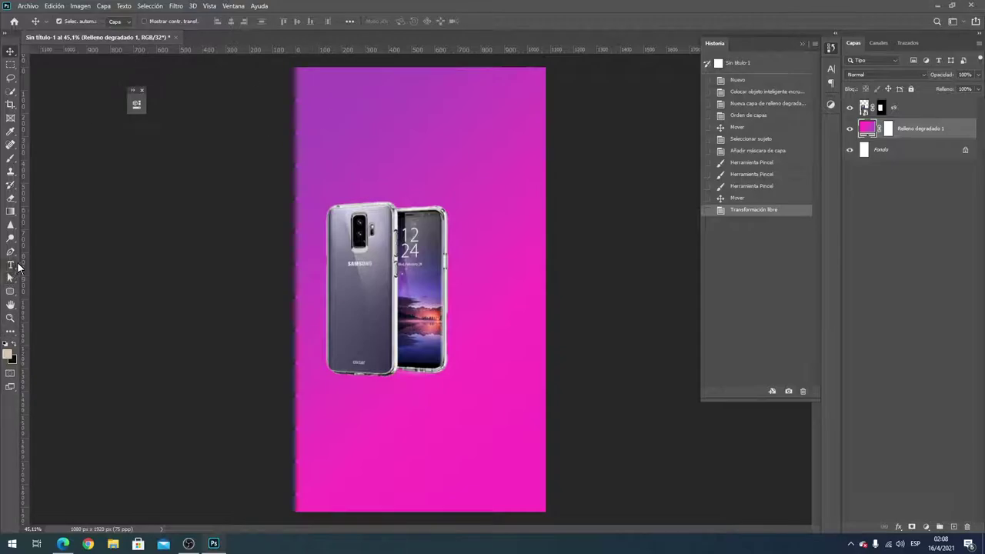
Add a grey 'K' text layer on the canvas at 1296 pt font size
click(11, 267)
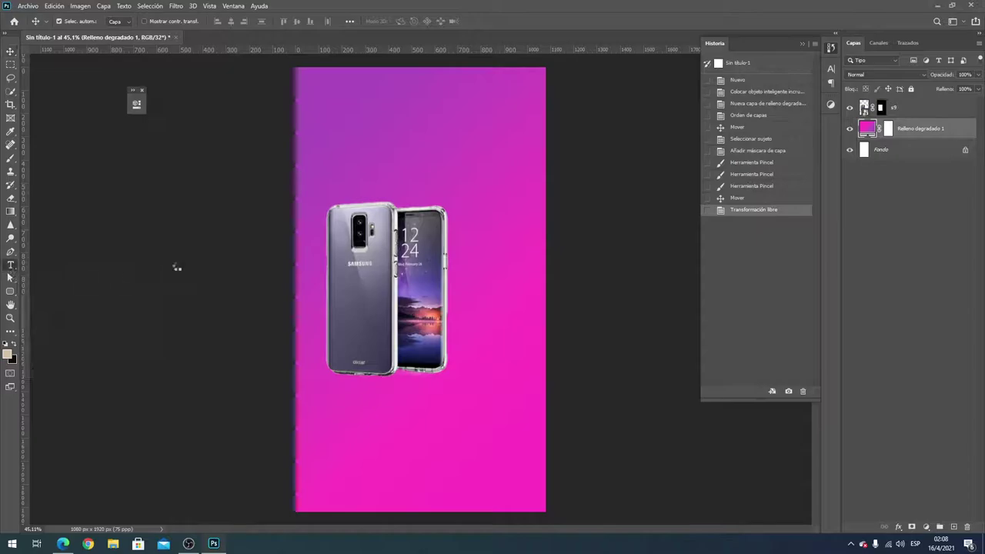
click(329, 296)
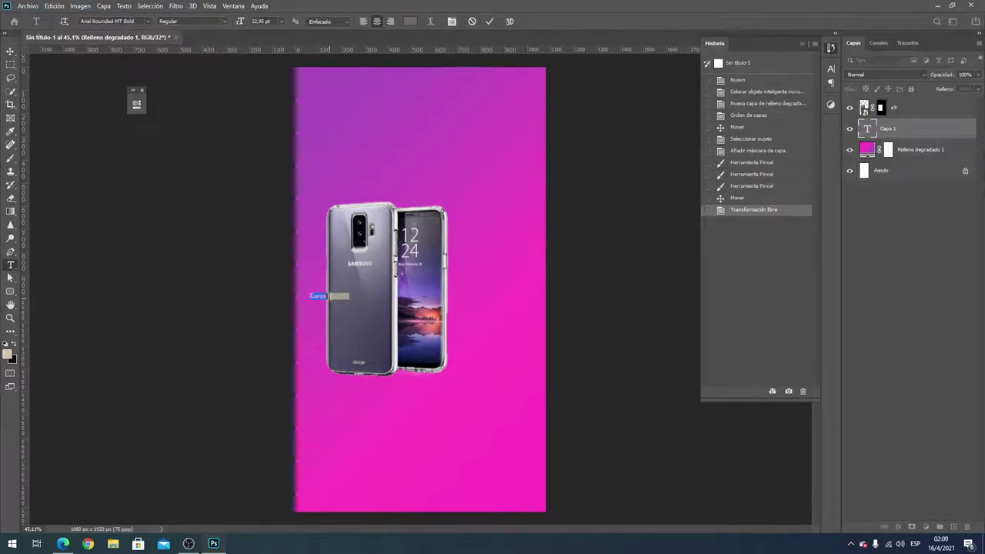
key(BackSpace)
drag(240, 20, 846, 51)
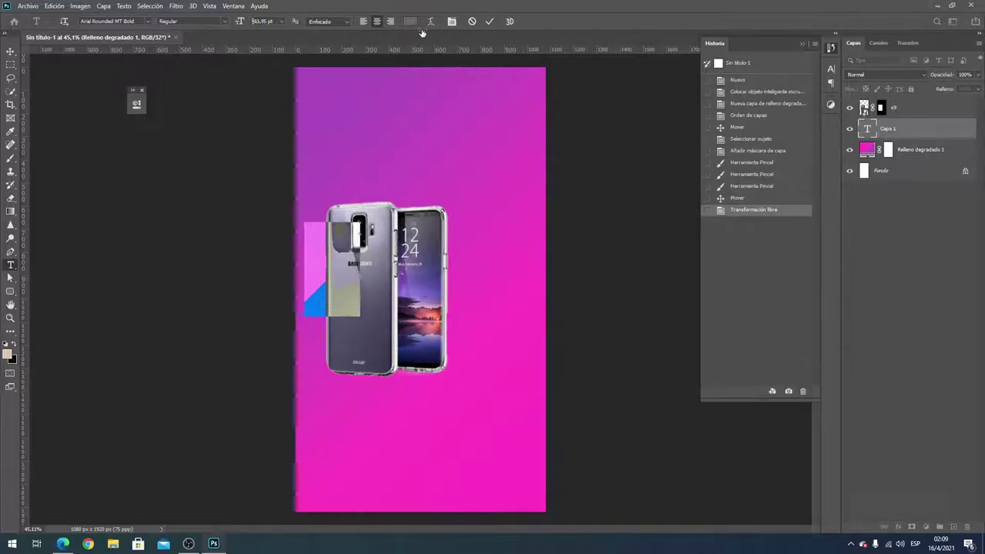
click(10, 50)
Free-transform the K to about 252%, stretching it across the canvas behind the phone
drag(380, 204, 379, 261)
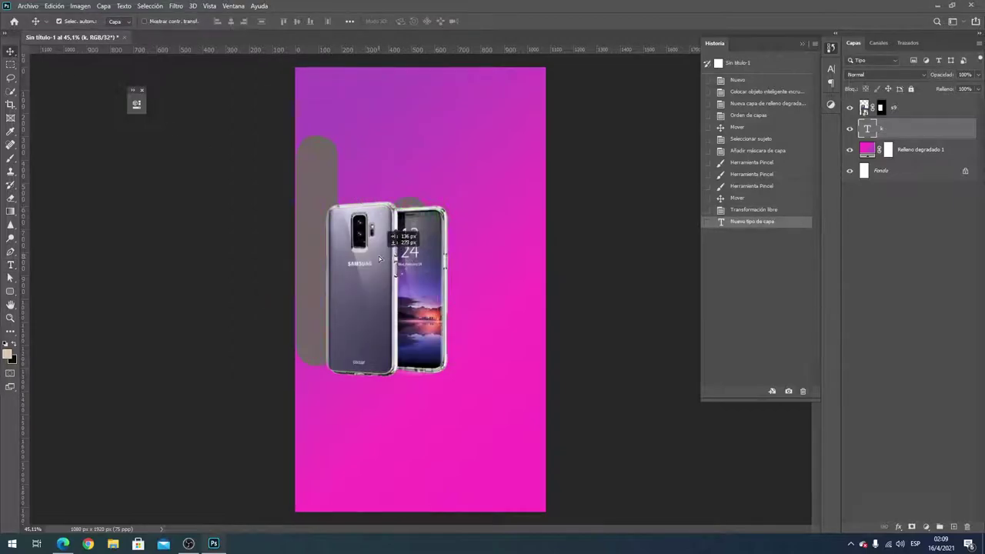
key(ctrl+t)
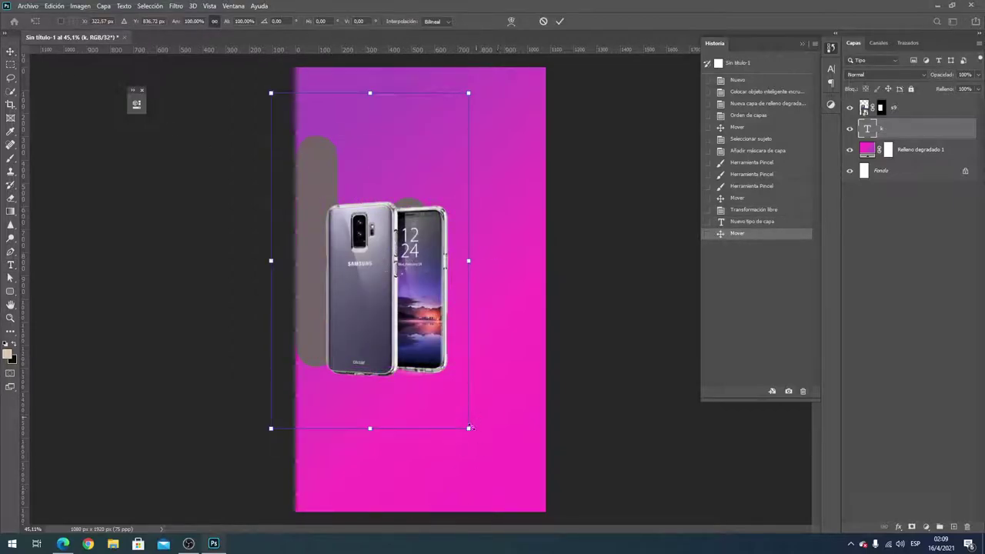
mouse_move(468, 429)
mouse_down()
mouse_move(648, 547)
mouse_move(693, 553)
mouse_up()
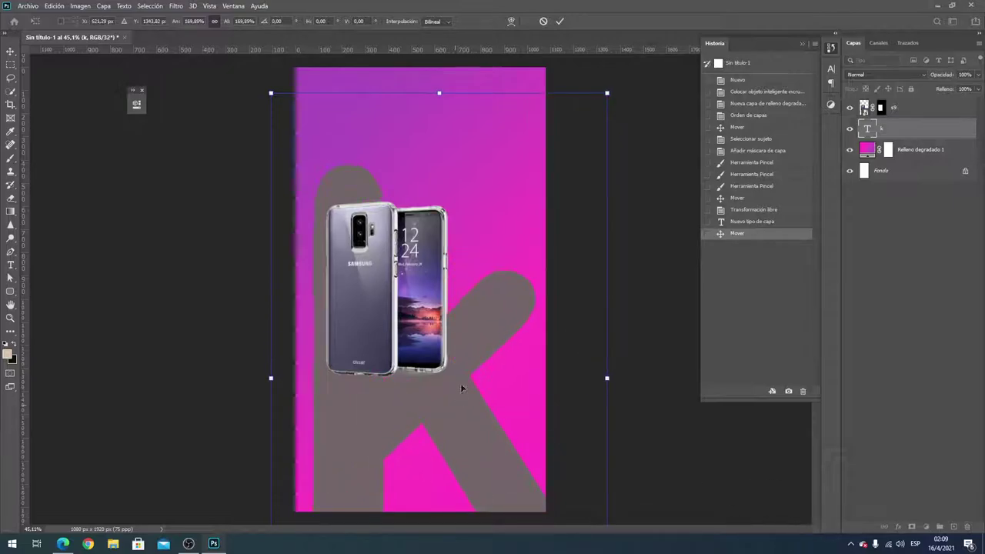
drag(460, 383, 454, 299)
drag(606, 273, 769, 273)
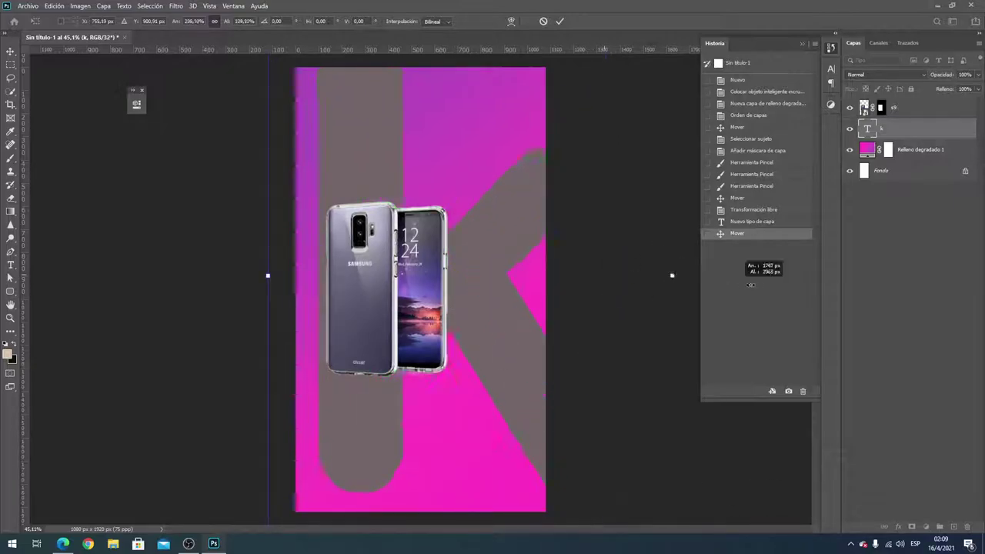
mouse_move(431, 308)
mouse_down()
mouse_move(367, 324)
mouse_move(384, 324)
mouse_up()
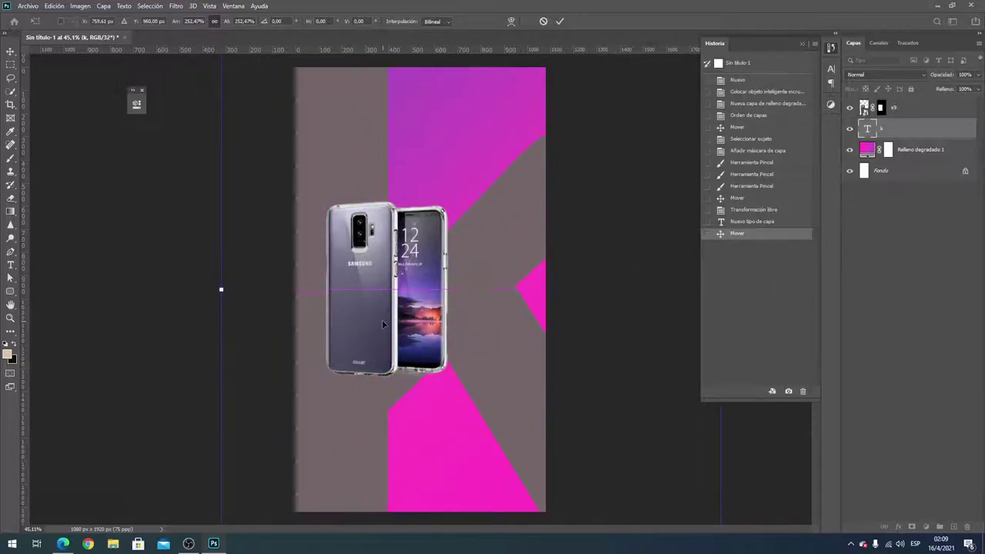
key(Return)
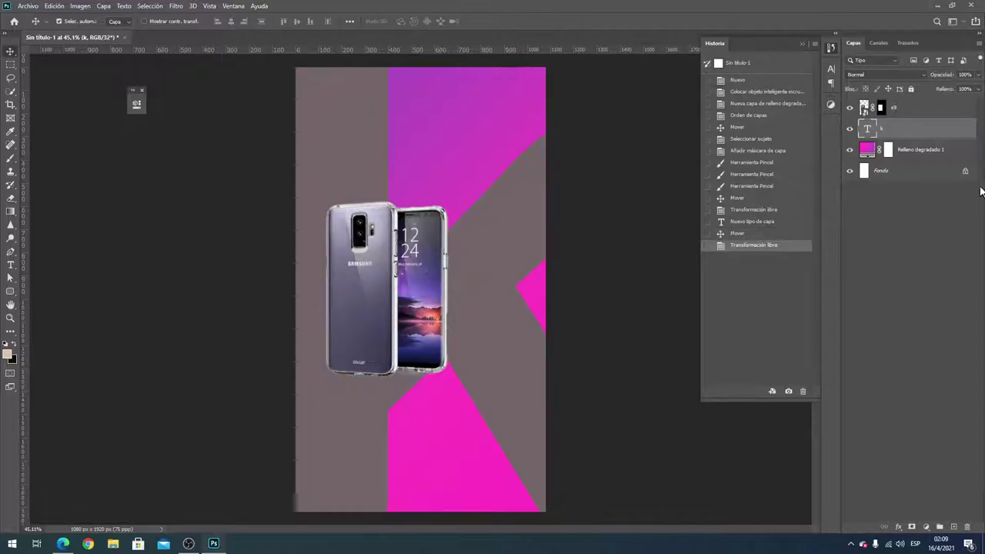
Open the K layer's Layer Style and add a Gradient Overlay effect
right_click(903, 130)
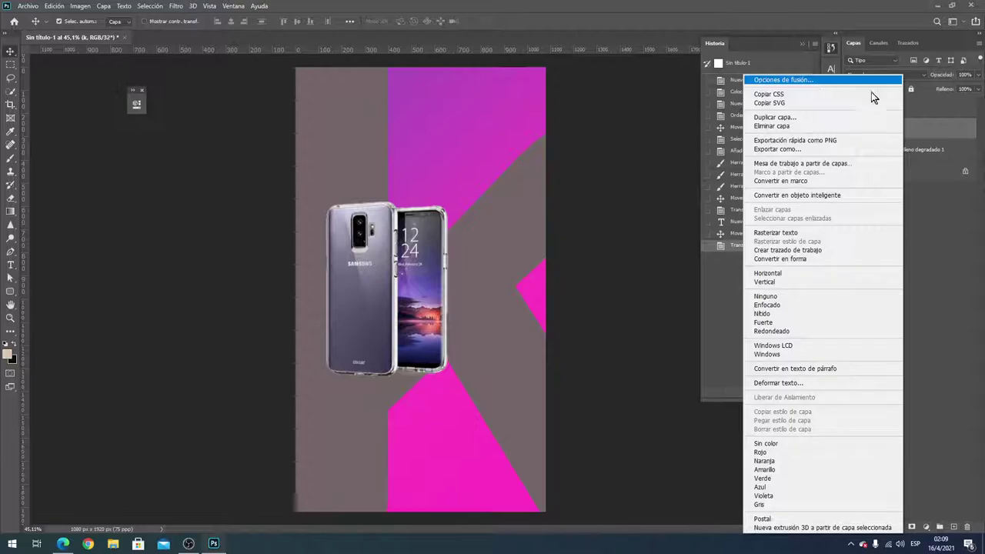
key(Escape)
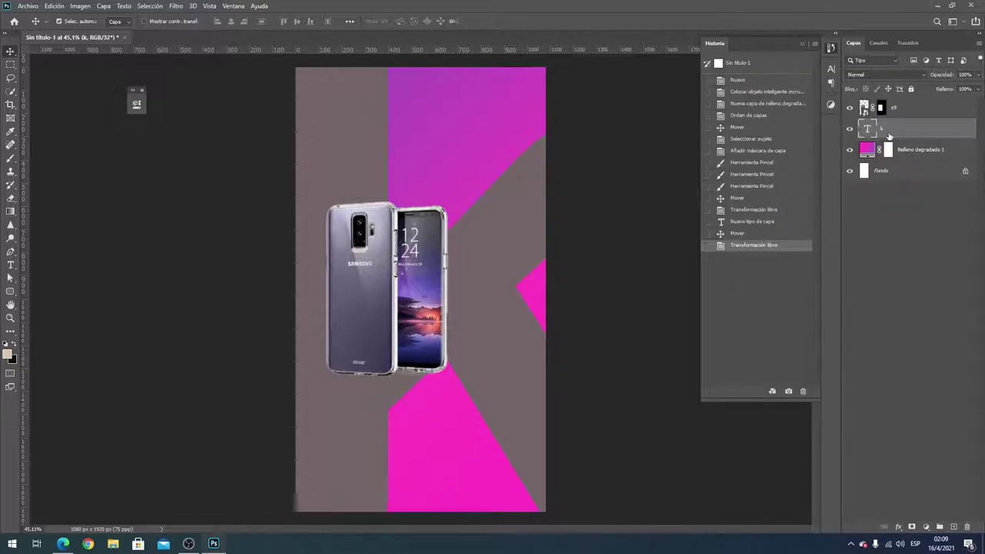
right_click(903, 131)
key(Escape)
drag(627, 280, 509, 68)
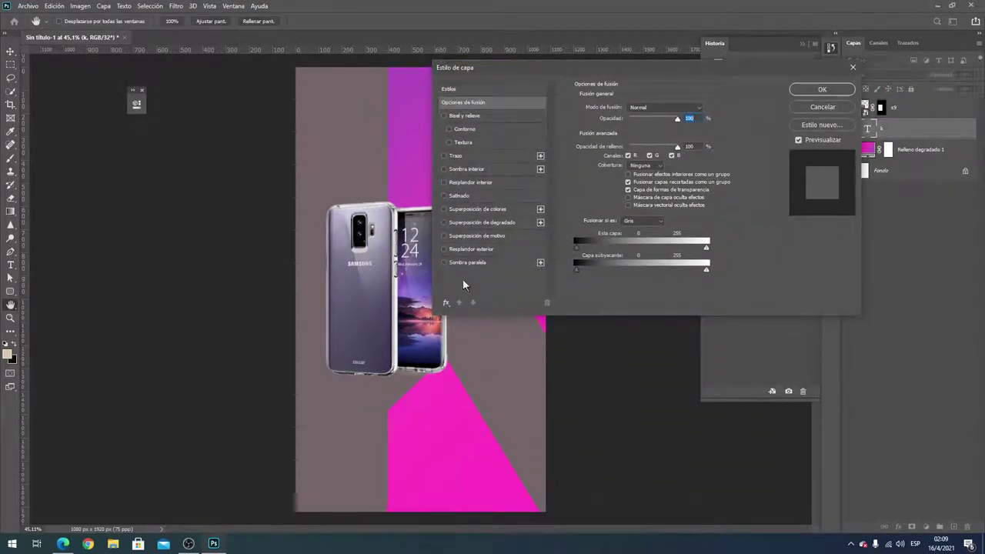
click(446, 303)
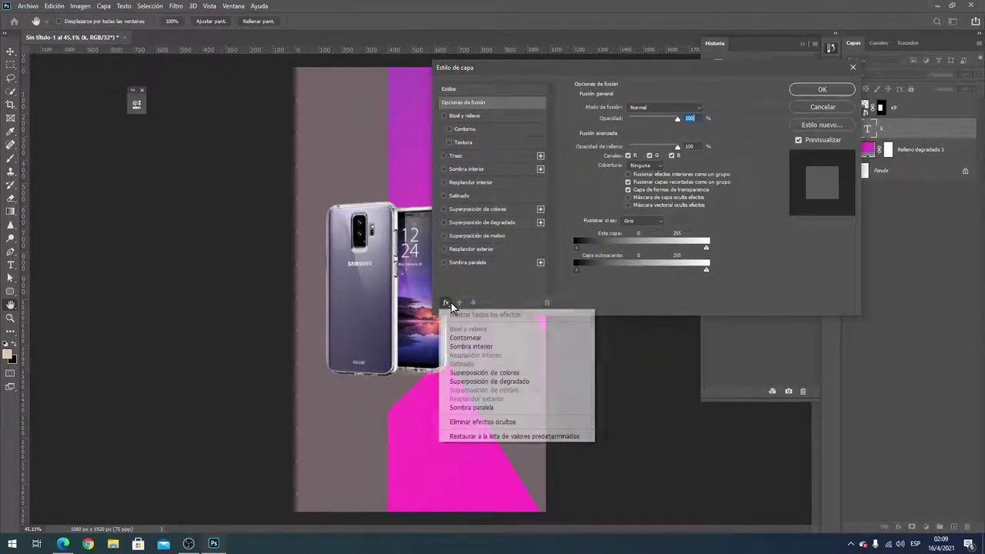
click(494, 381)
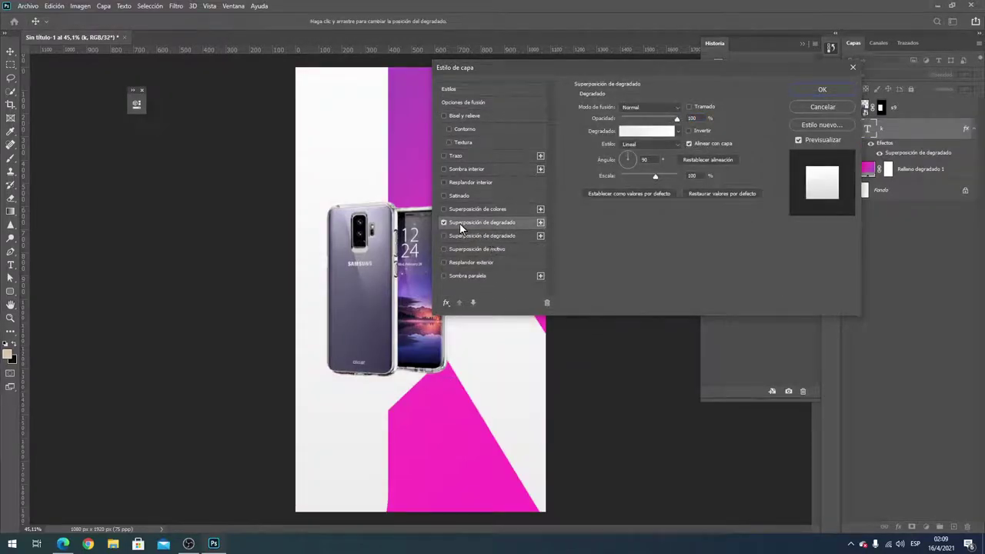
click(446, 302)
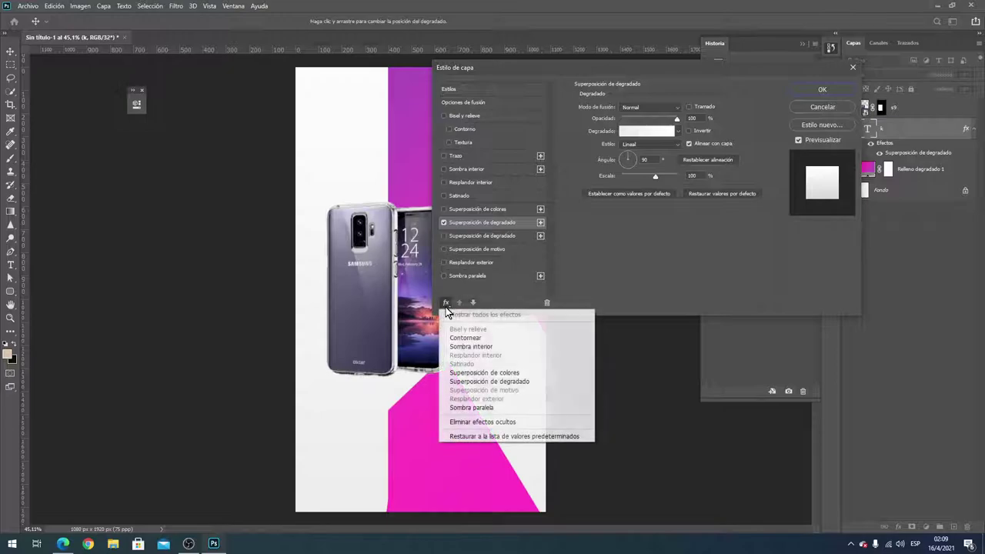
click(474, 436)
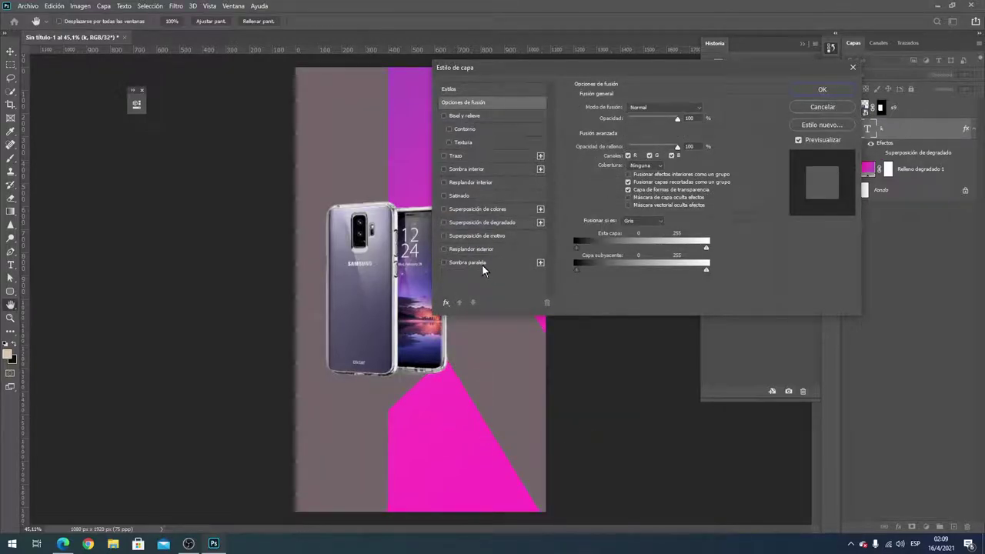
click(485, 223)
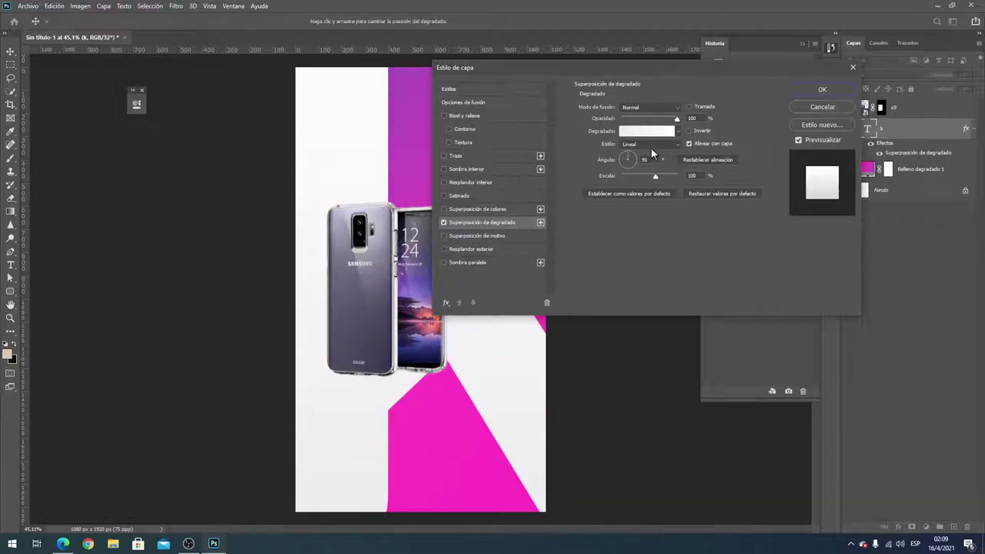
Give the gradient overlay a blue-purple preset from the Azules gradients
click(677, 132)
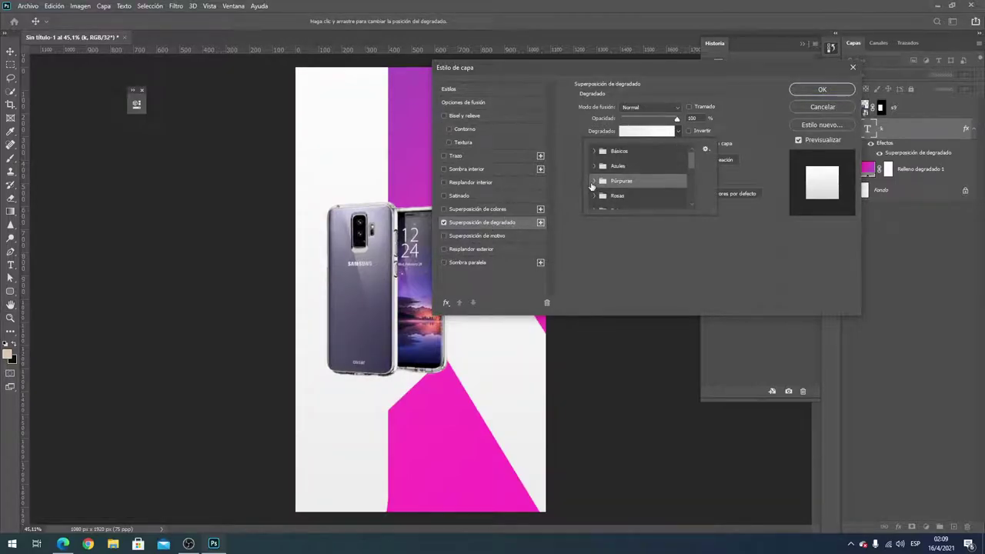
click(592, 183)
scroll(602, 149, down, 1)
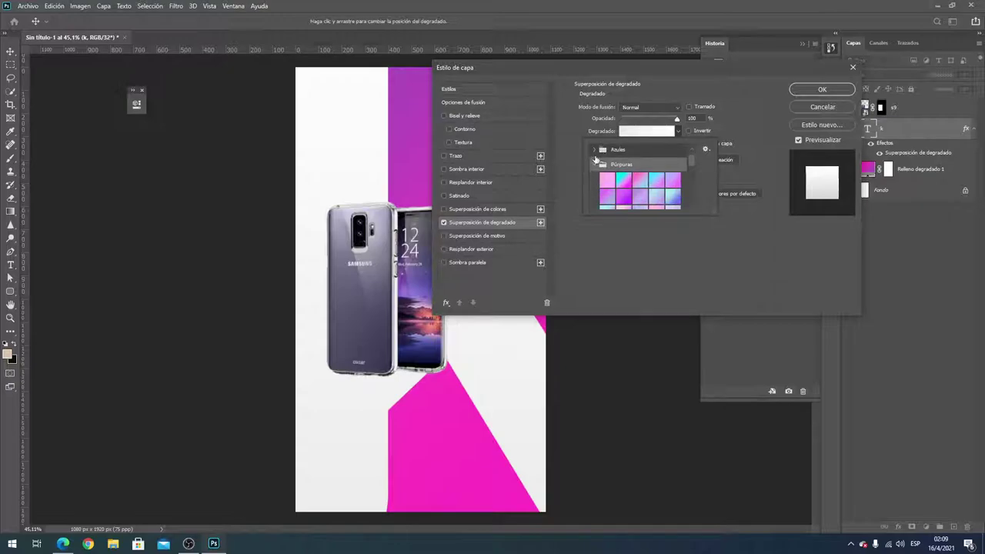
click(595, 151)
scroll(608, 169, down, 2)
scroll(639, 185, down, 1)
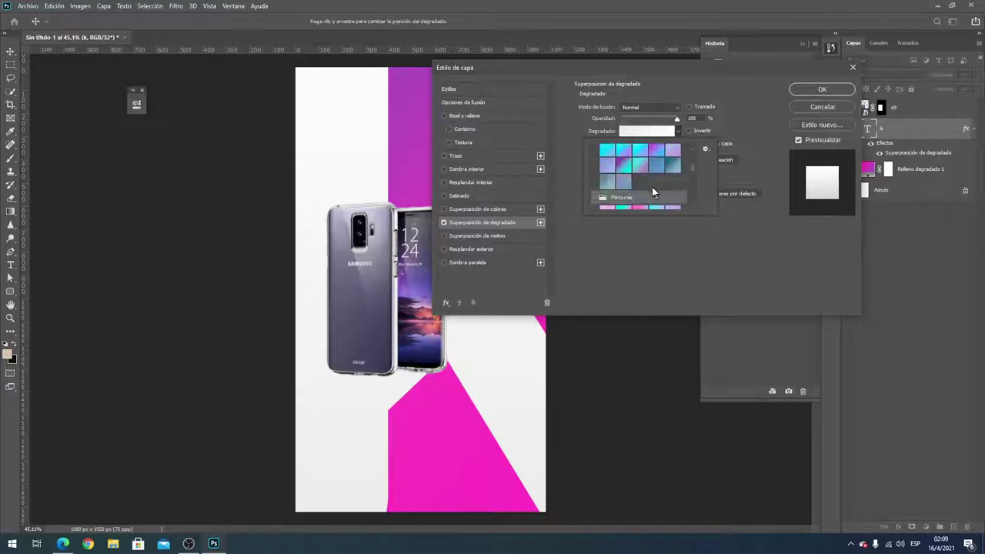
click(658, 149)
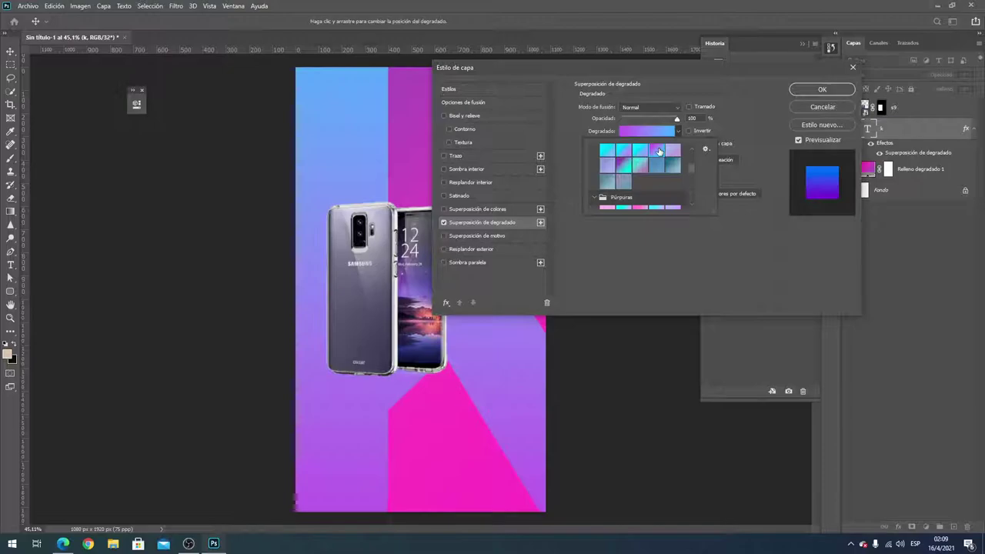
click(744, 136)
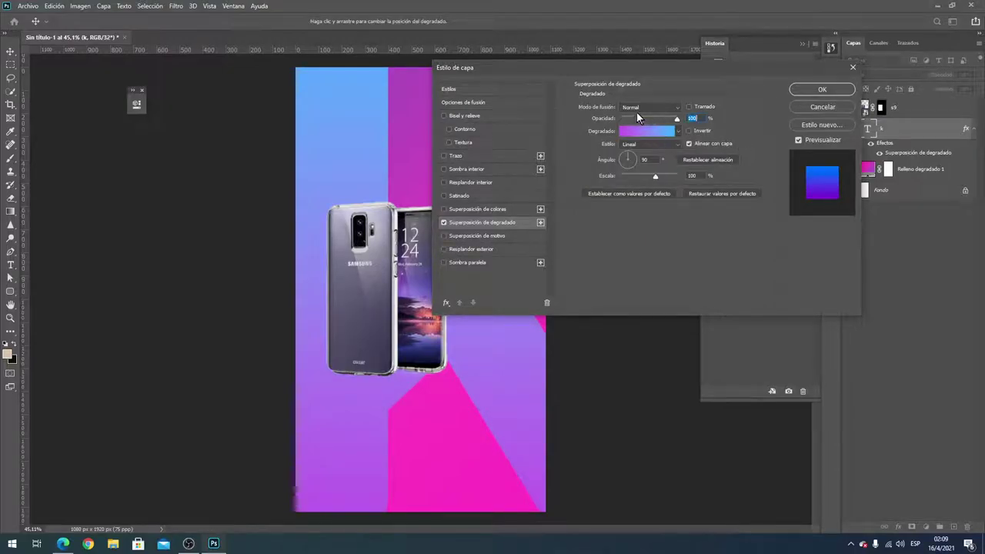
Add a second gradient overlay at 143° with the Dividir blend mode
click(633, 152)
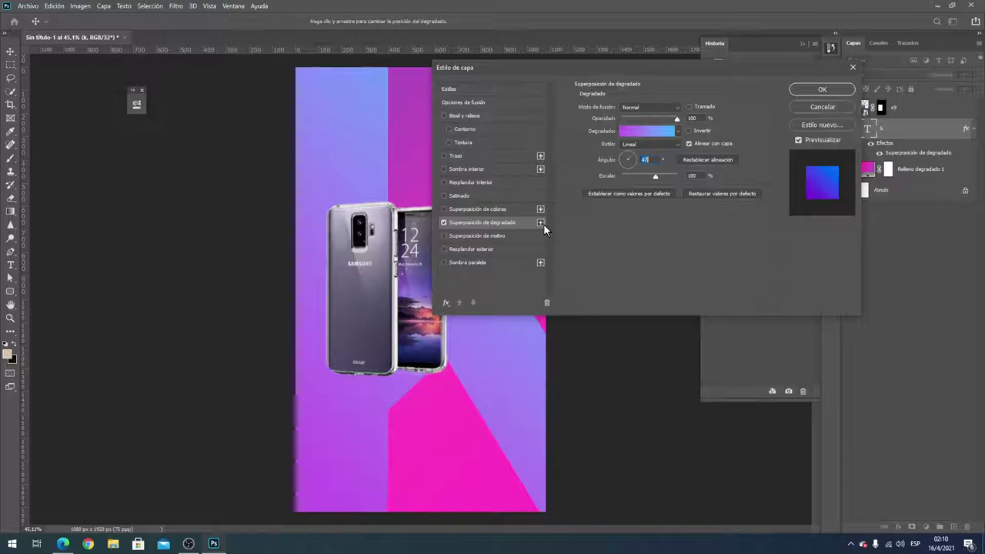
click(540, 222)
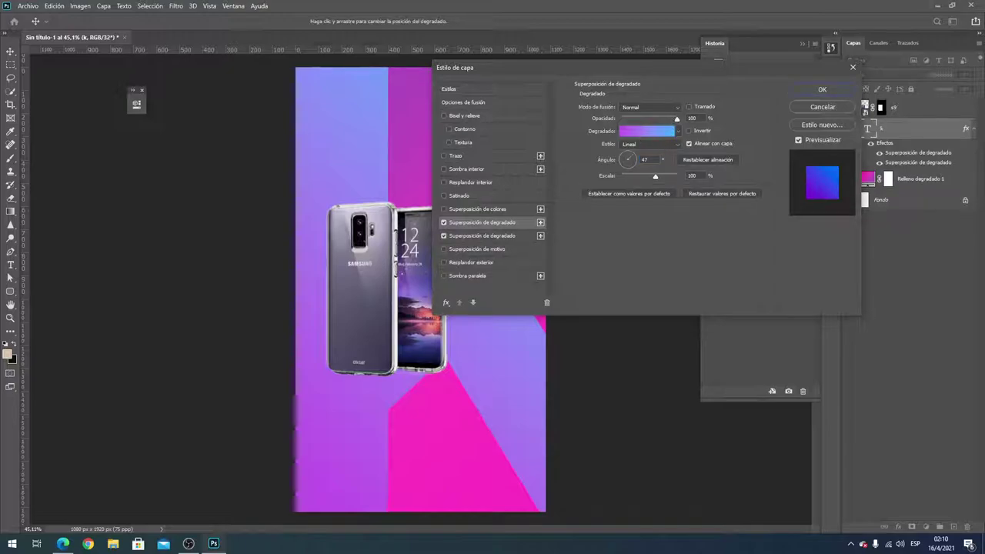
click(624, 159)
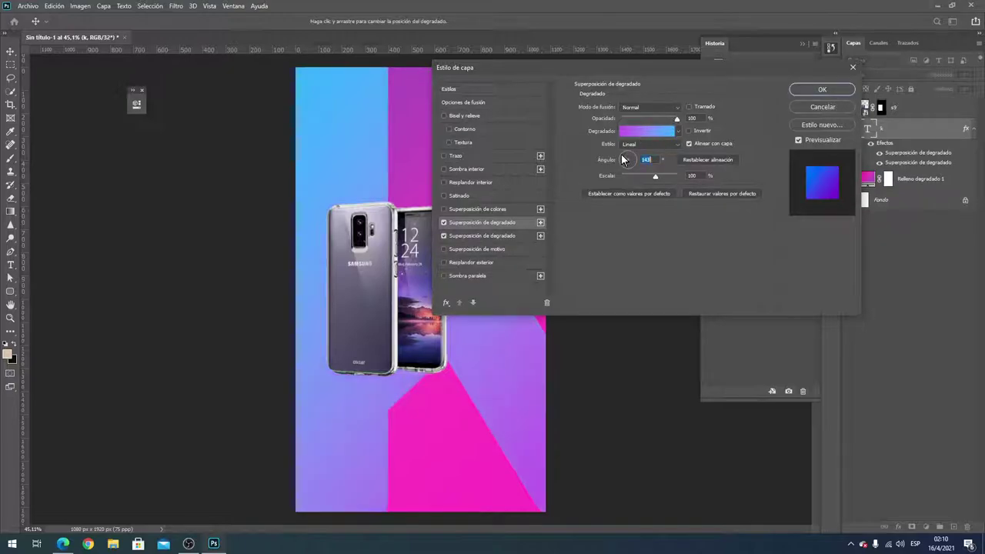
click(675, 107)
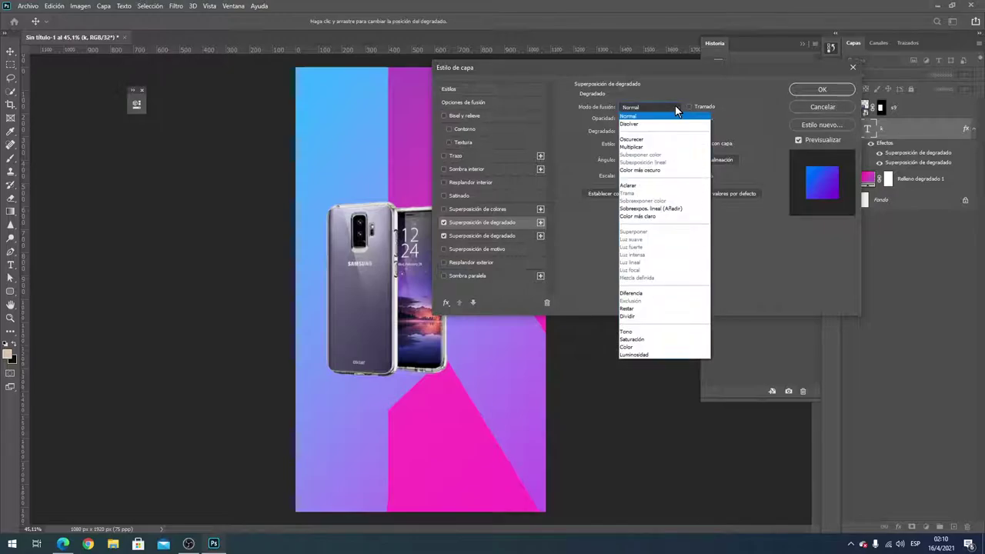
click(662, 146)
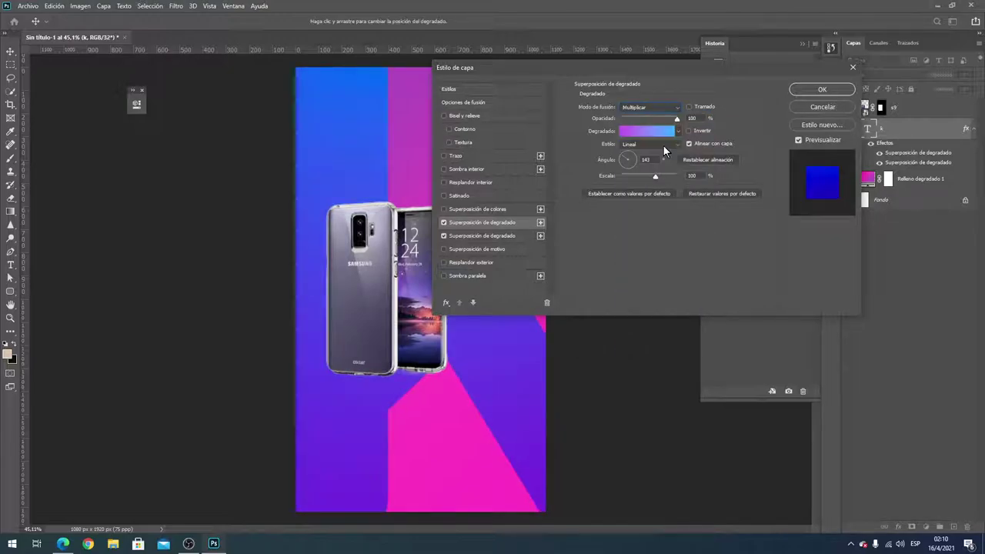
key(Down)
key(Down)
key(Down)
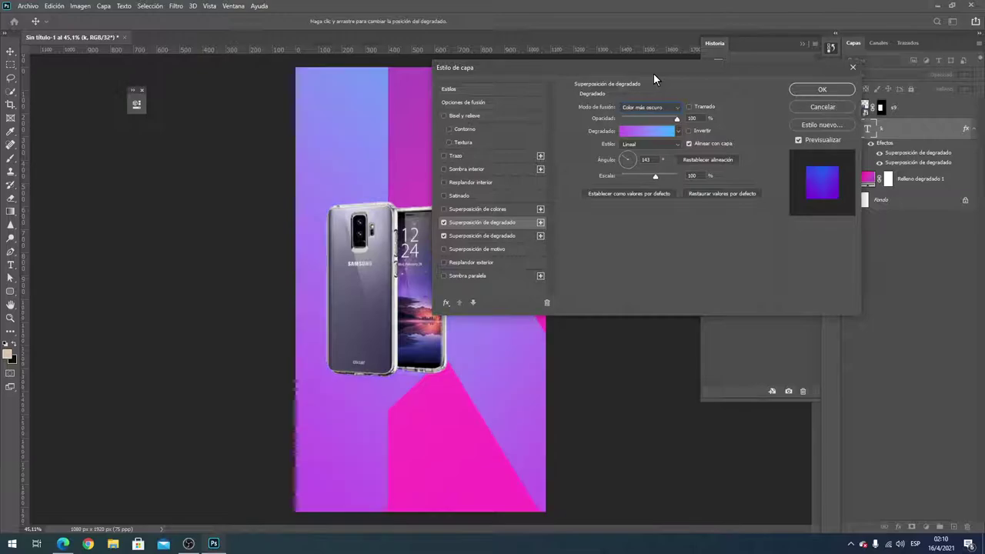
key(Down)
key(Down)
key(Down)
key(Down)
key(Down)
key(Down)
key(Down)
key(Down)
key(Down)
key(Down)
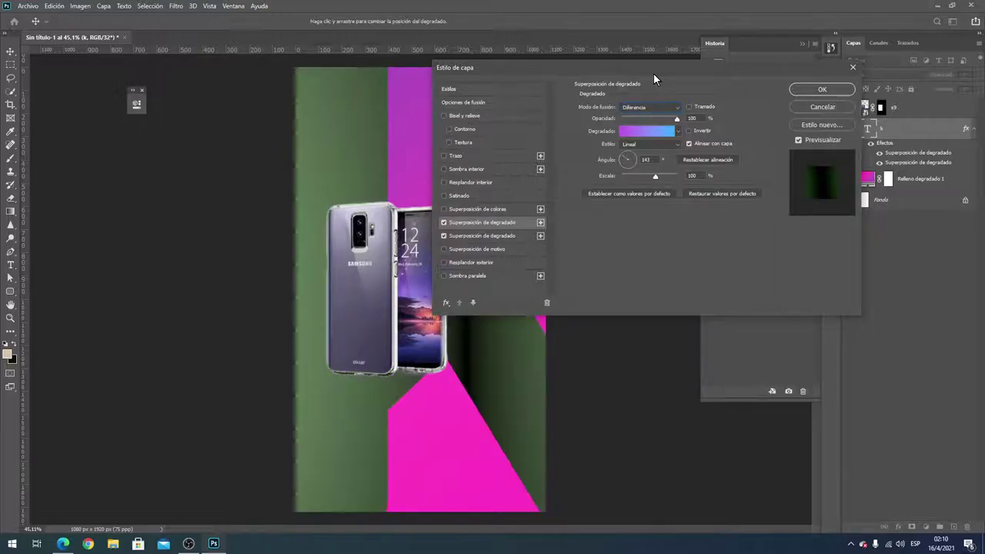
key(Down)
key(Down)
key(Down)
key(Down)
key(Up)
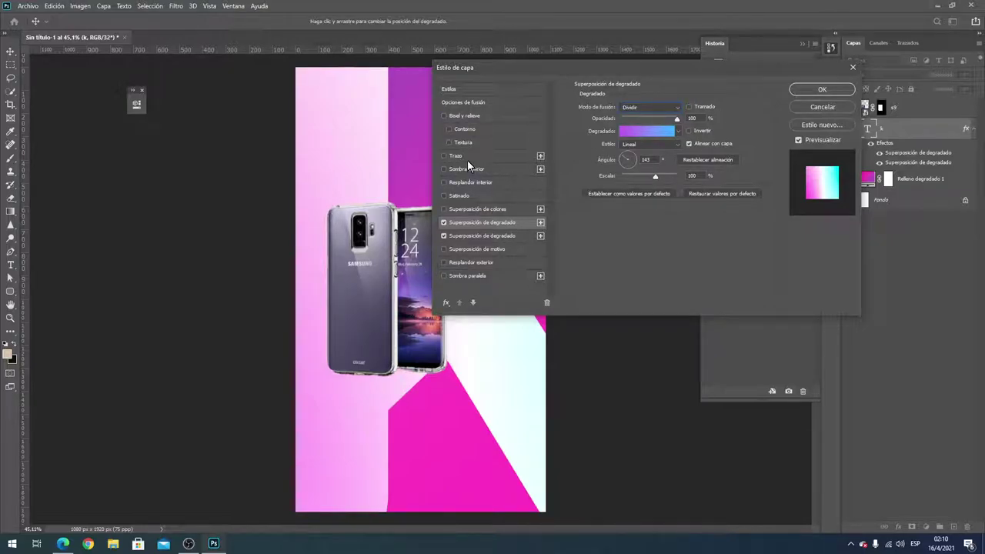
Enable a drop shadow at 20 px distance and apply the layer styles
click(443, 275)
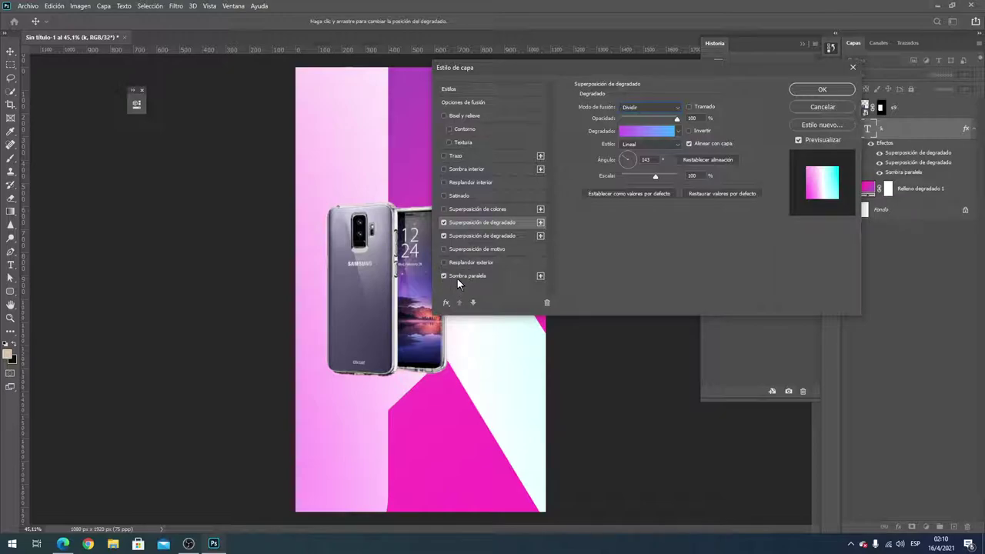
click(459, 277)
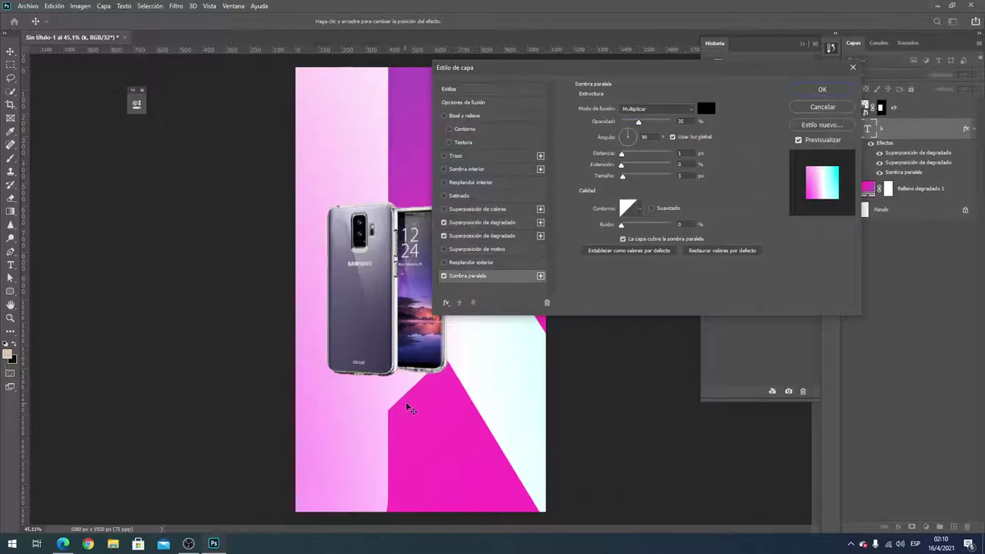
mouse_move(407, 405)
mouse_down()
mouse_move(405, 396)
mouse_move(558, 382)
mouse_up()
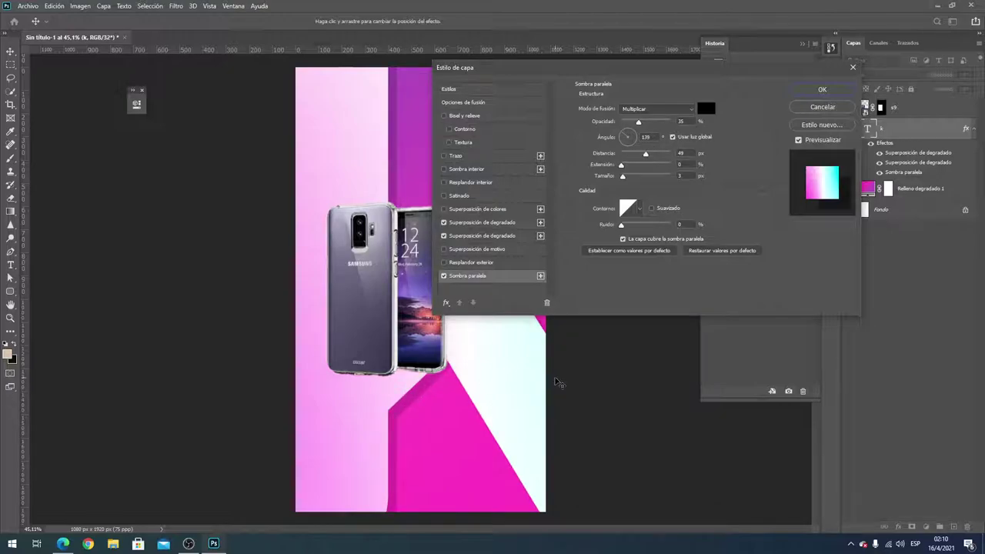
click(822, 89)
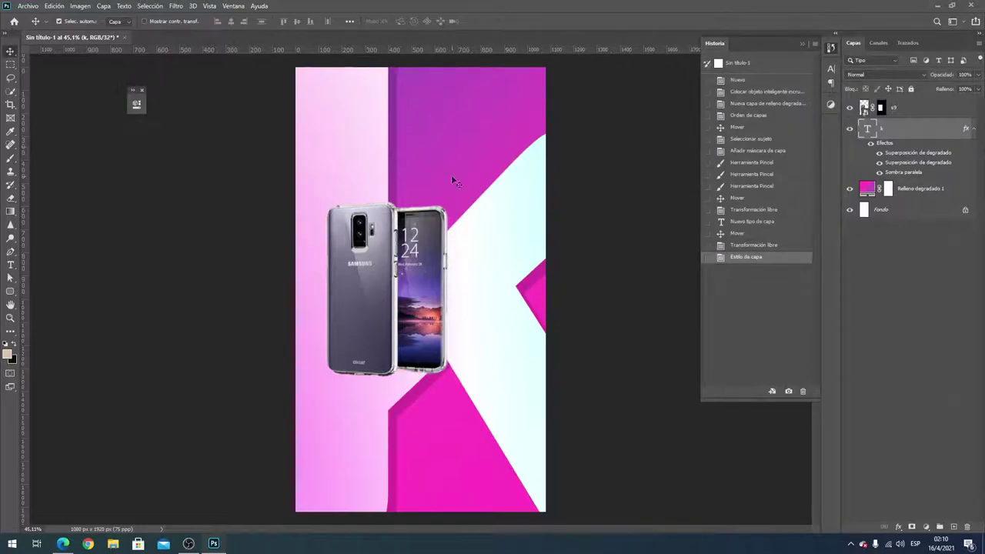
Place the Frávega logo as an embedded layer above the phone and move it to the bottom centre
click(28, 6)
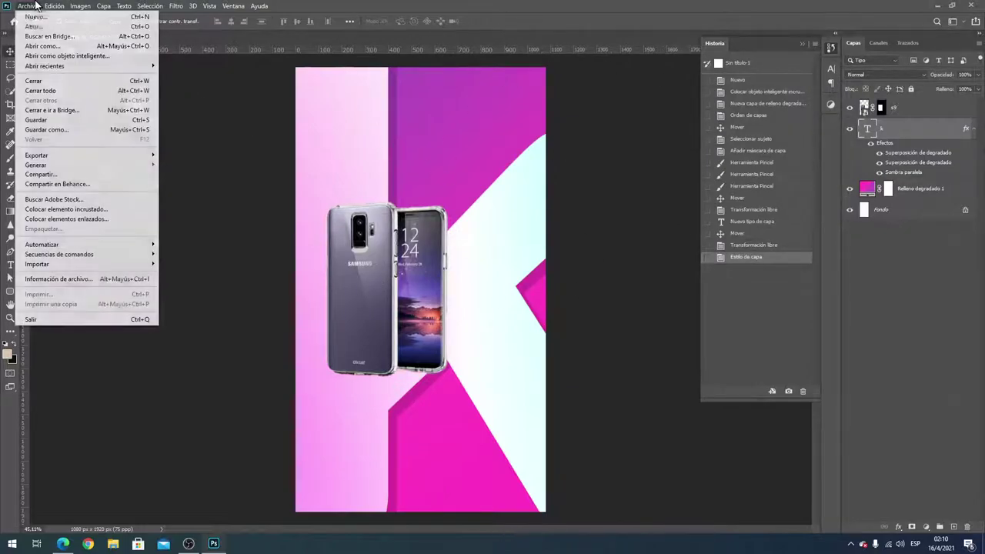
click(65, 209)
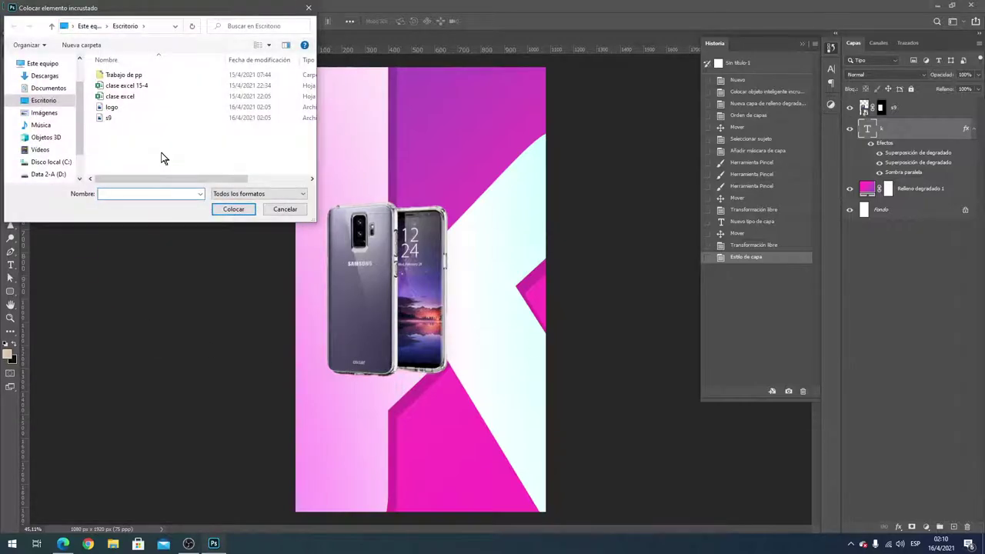
double_click(111, 107)
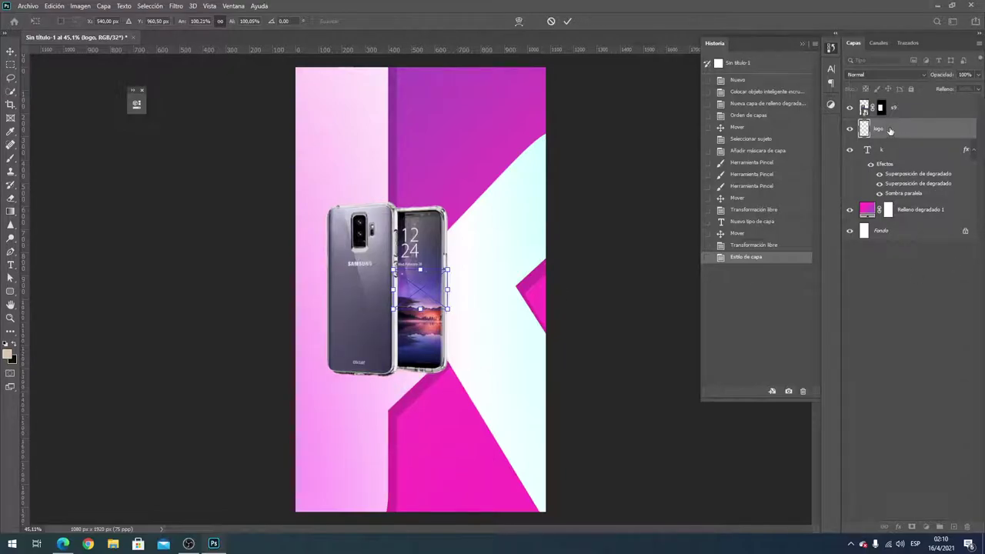
drag(890, 130, 881, 106)
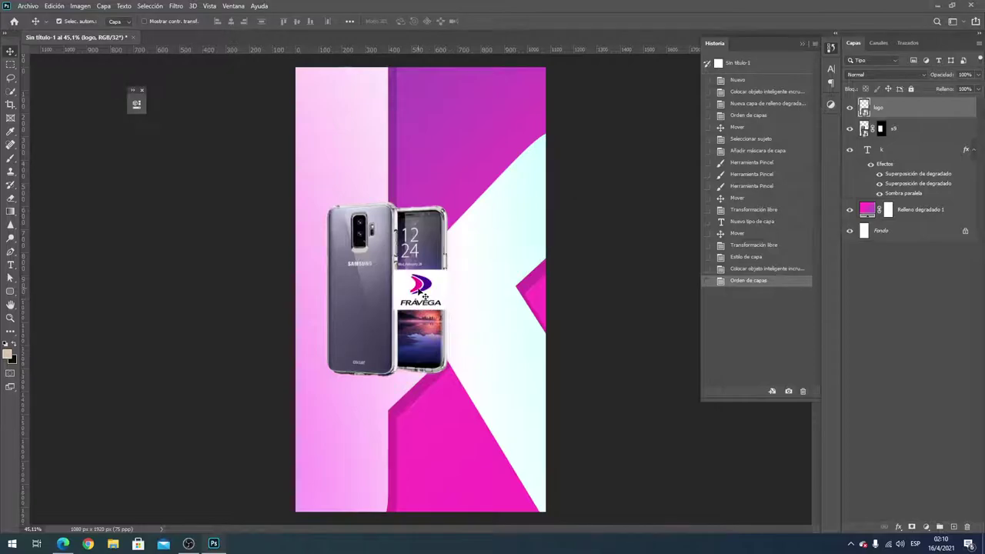
key(ctrl+t)
mouse_move(419, 296)
mouse_down()
mouse_move(410, 450)
mouse_move(420, 117)
mouse_move(421, 448)
mouse_up()
key(Return)
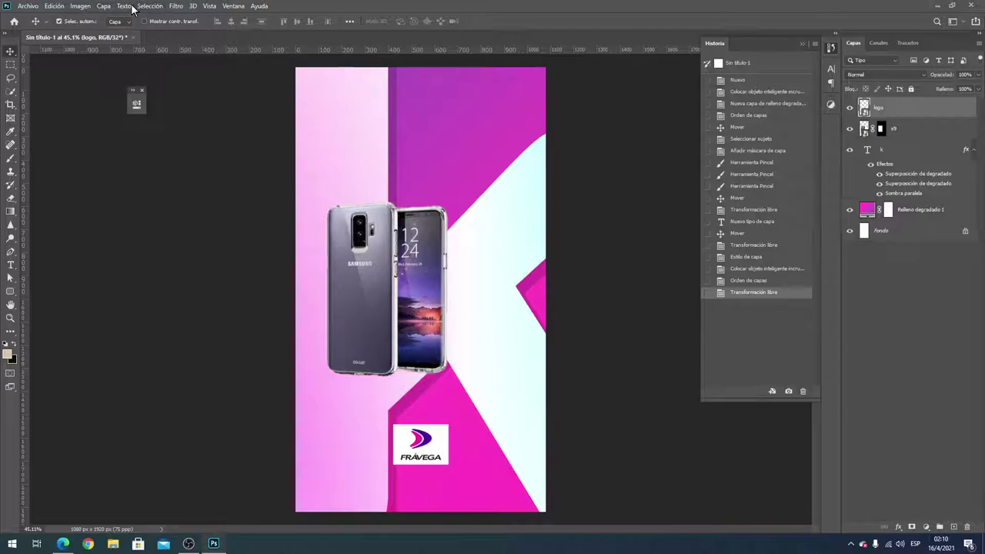
click(160, 7)
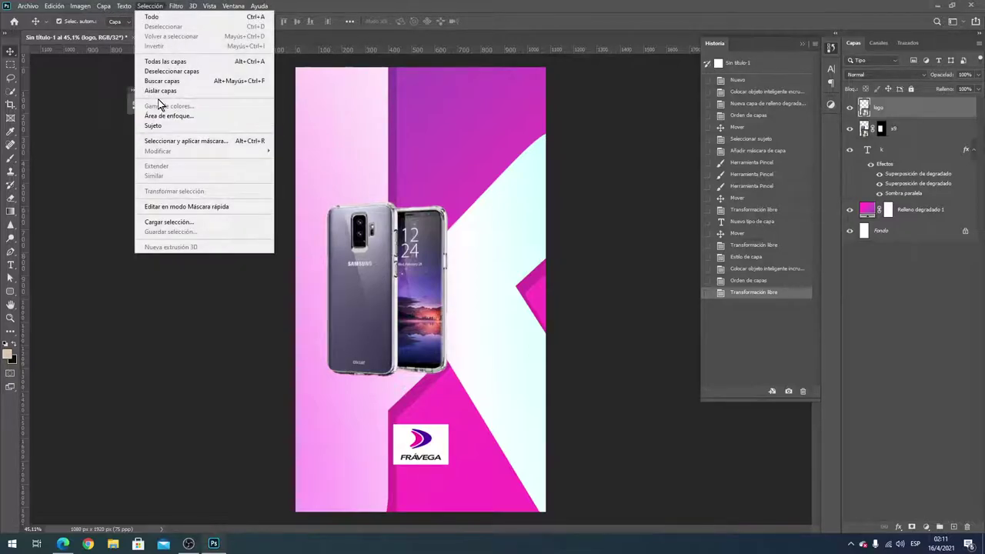
Rasterize the logo layer, then undo the rasterization
click(923, 329)
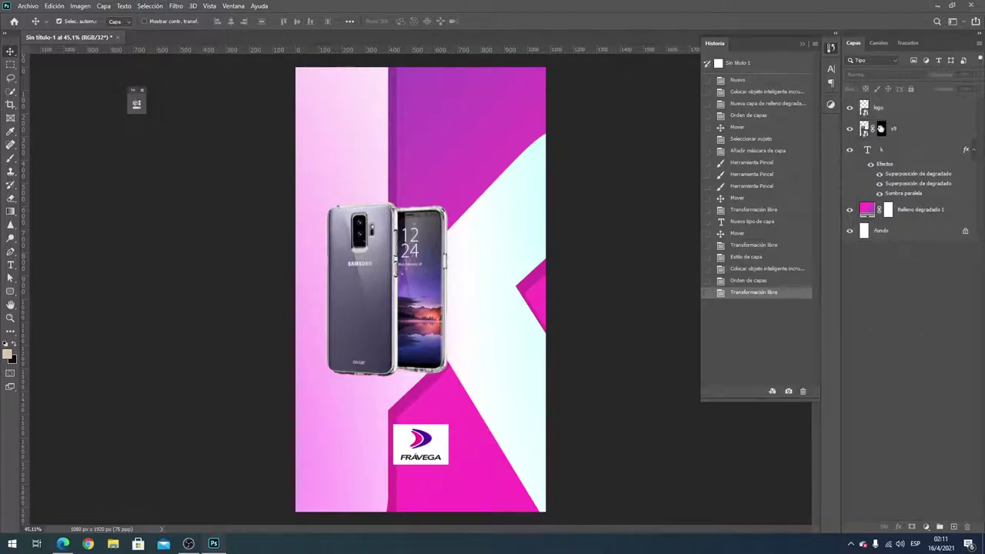
right_click(881, 112)
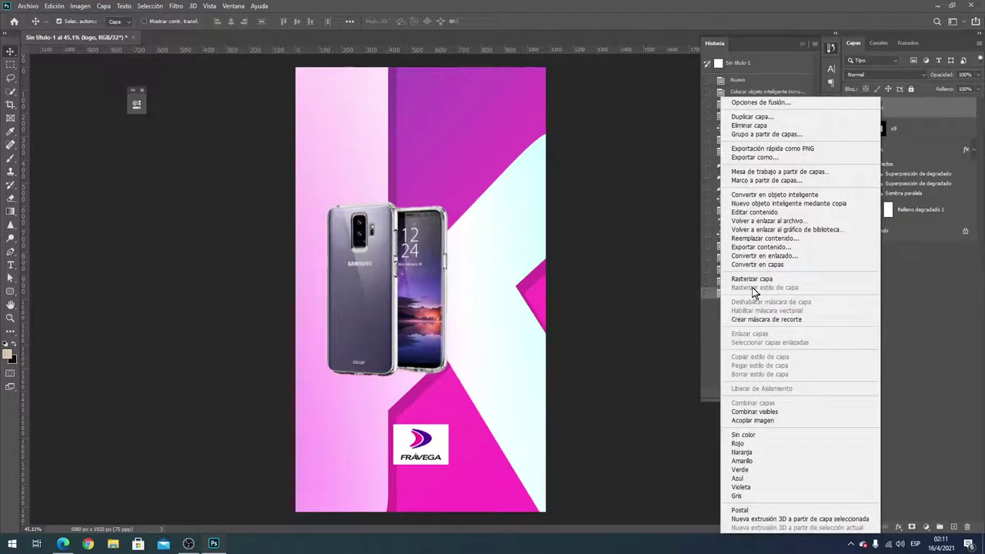
click(751, 280)
click(146, 6)
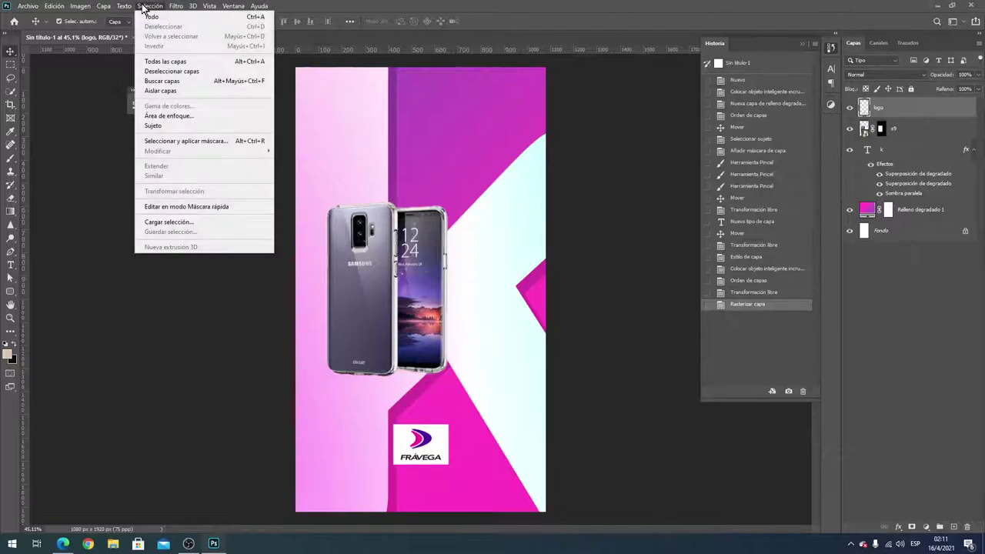
click(143, 7)
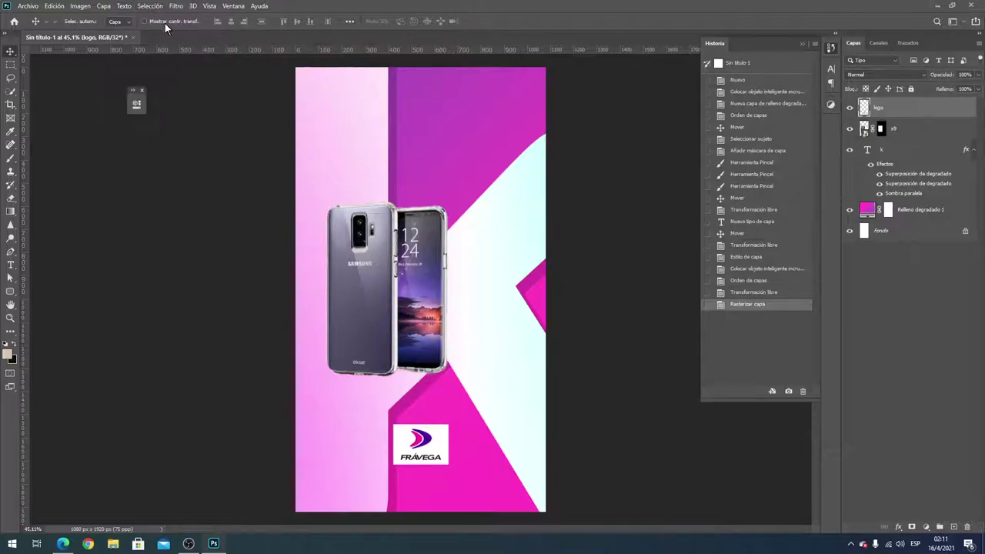
key(ctrl+z)
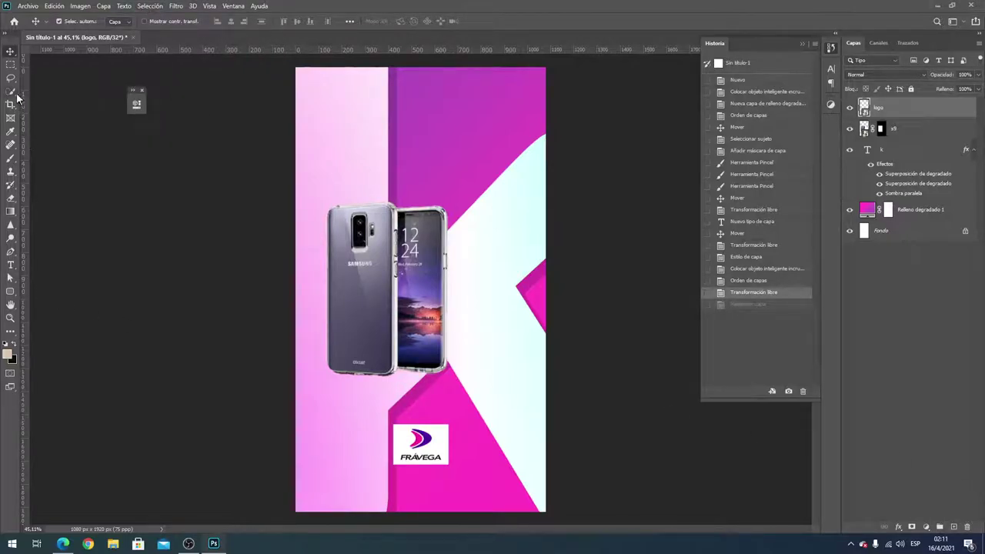
Attempt a Magic Wand selection of the logo's white box and dismiss the 32-bit error
click(16, 94)
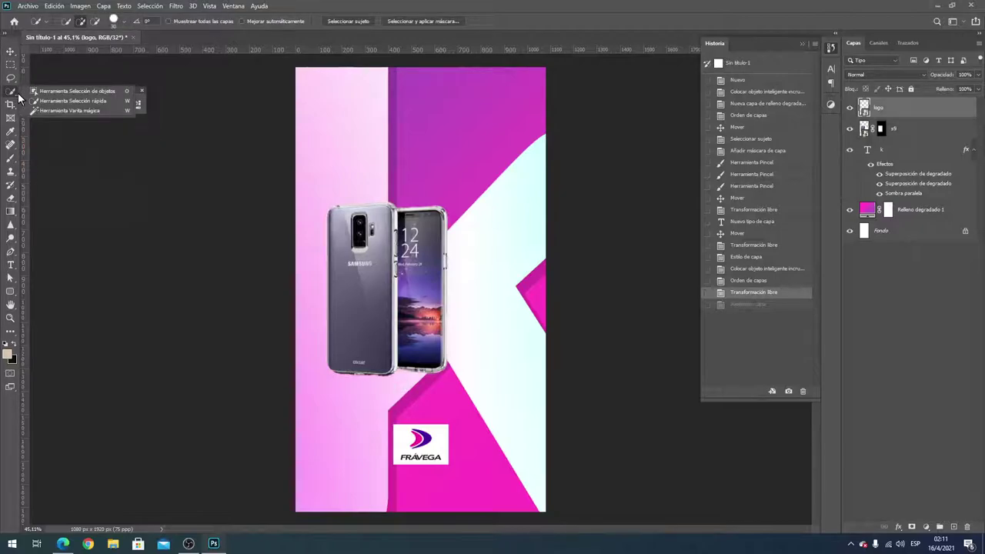
click(83, 115)
scroll(383, 386, up, 5)
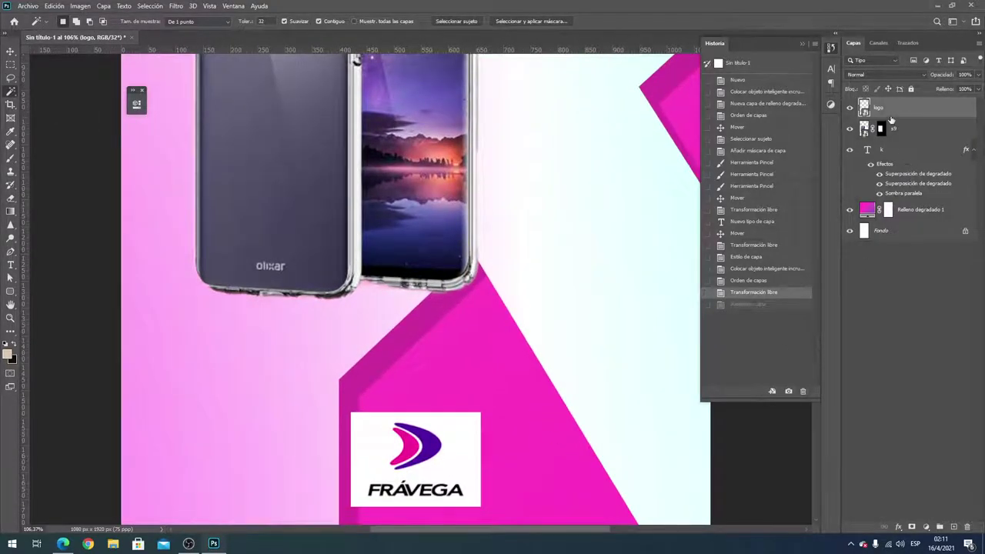
click(458, 473)
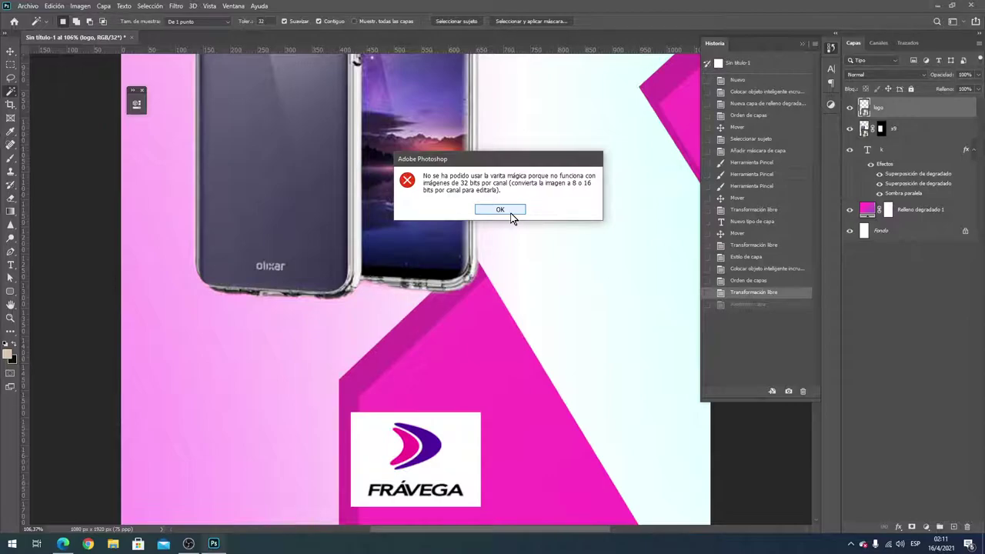
click(510, 214)
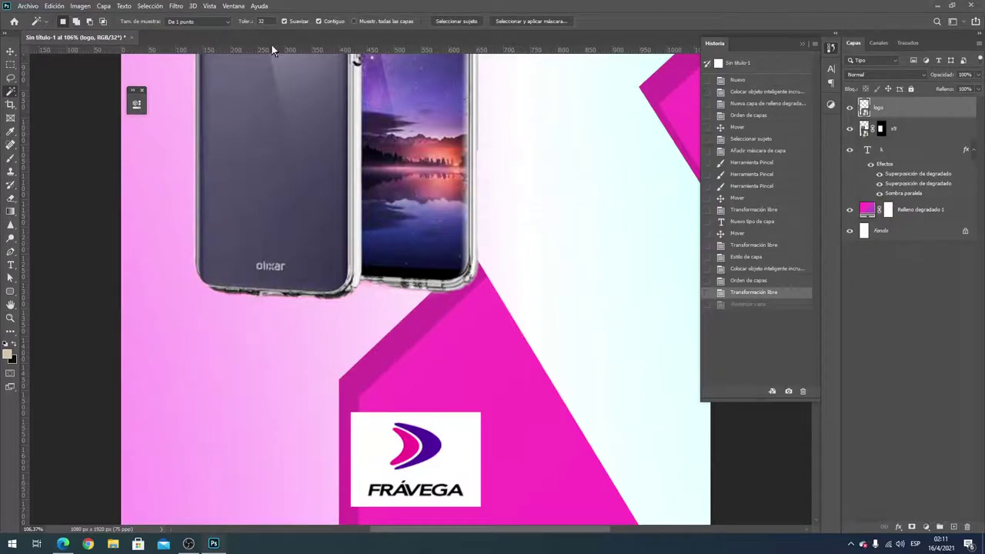
Convert the document to 16 bits per channel, then undo a test white-area selection
click(86, 7)
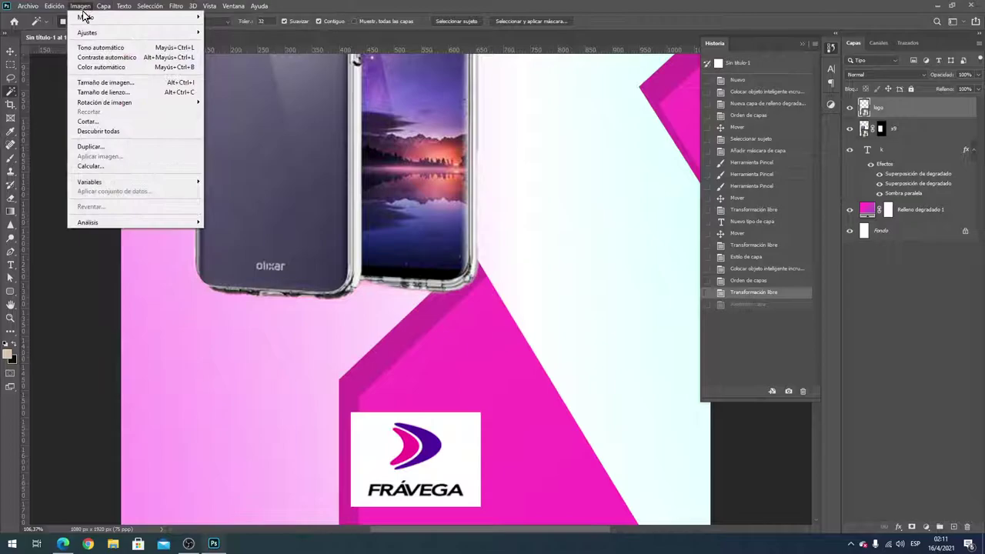
mouse_move(86, 17)
click(233, 113)
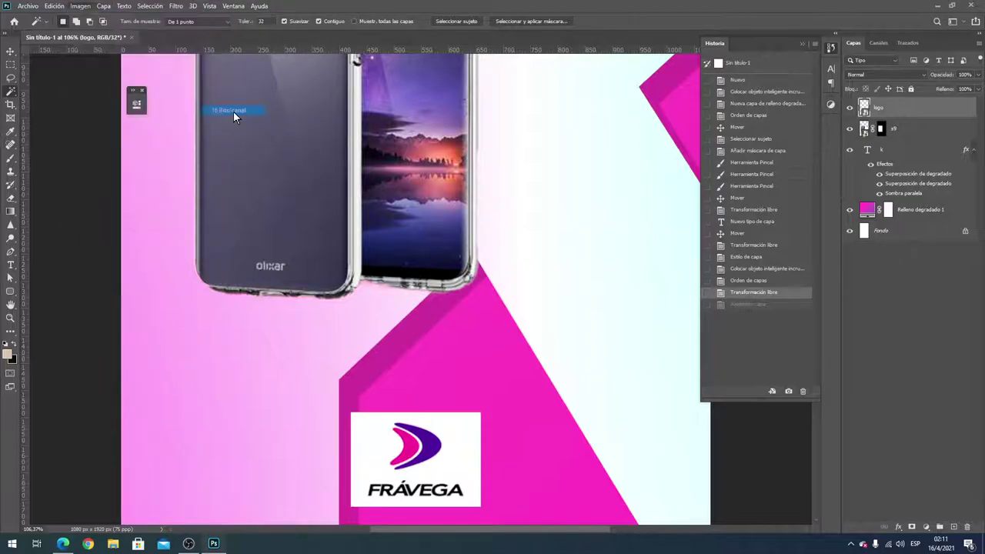
click(588, 211)
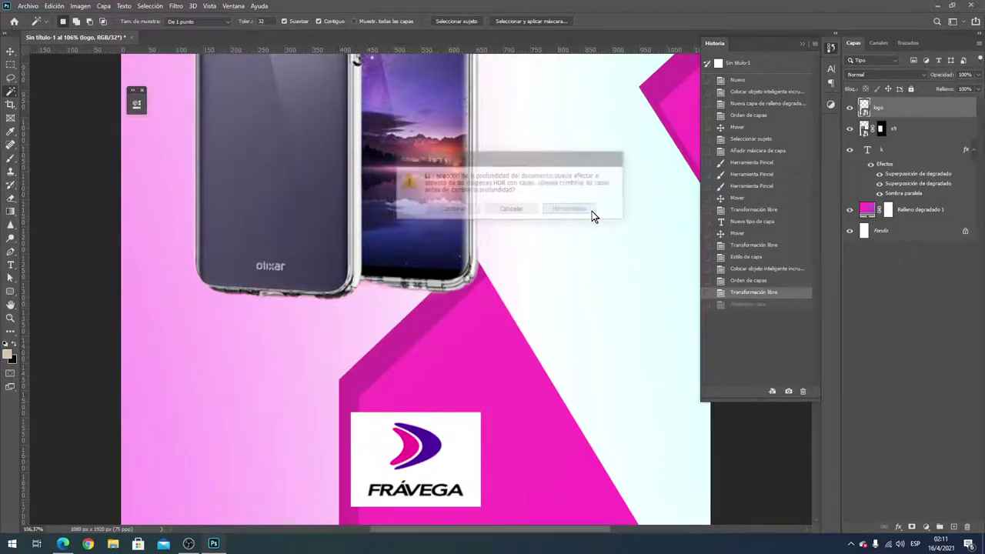
click(451, 431)
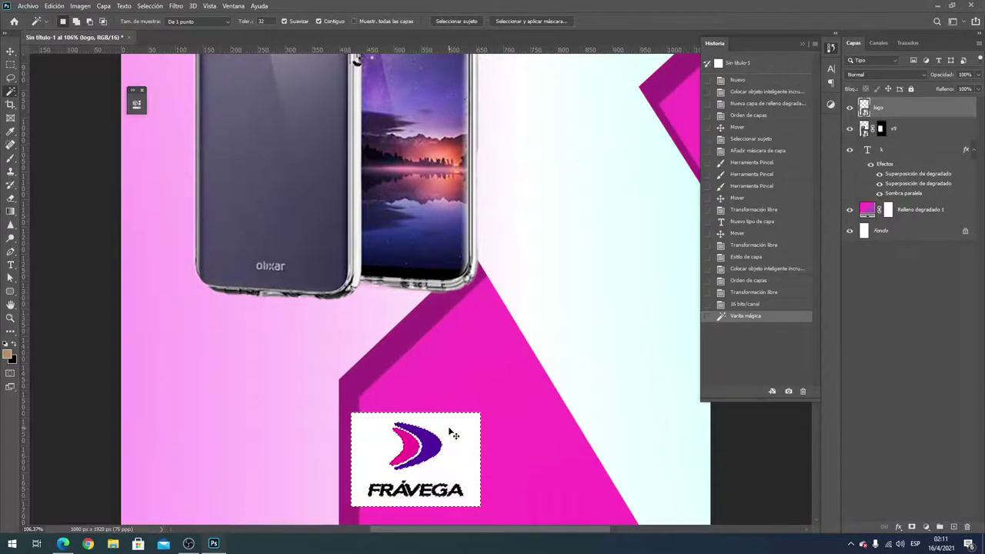
key(ctrl+z)
Select the logo's white with Gama de colores and hide it with an Ocultar selección layer mask
click(159, 7)
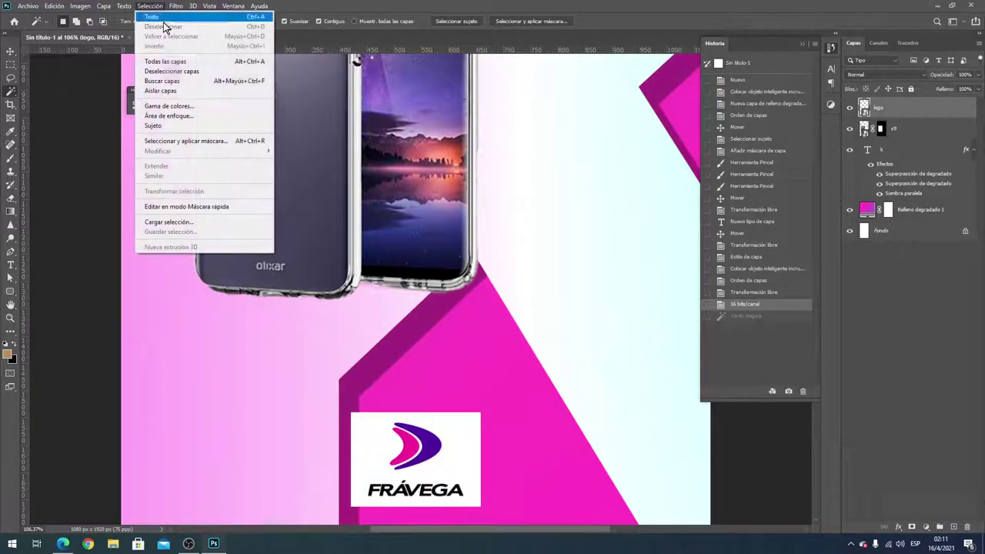
click(179, 106)
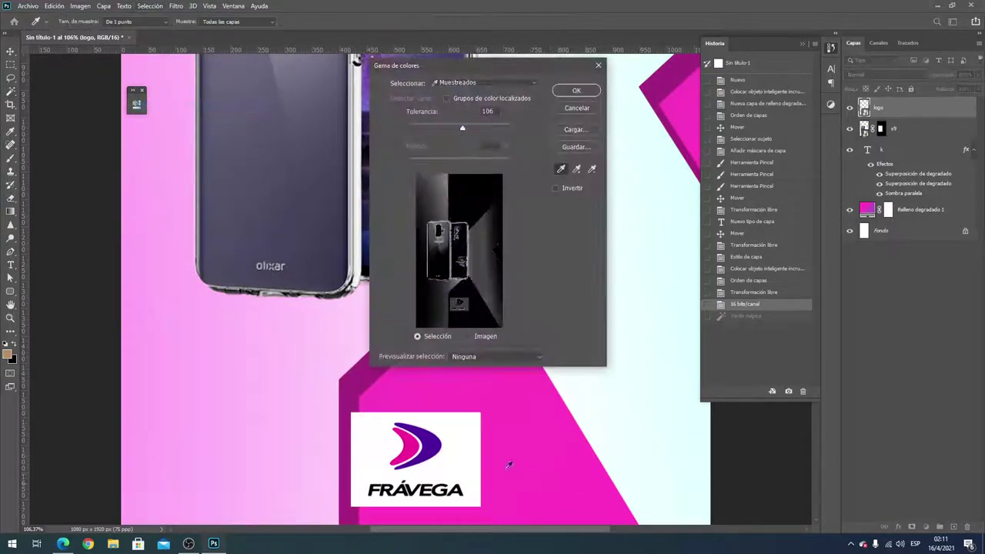
click(461, 447)
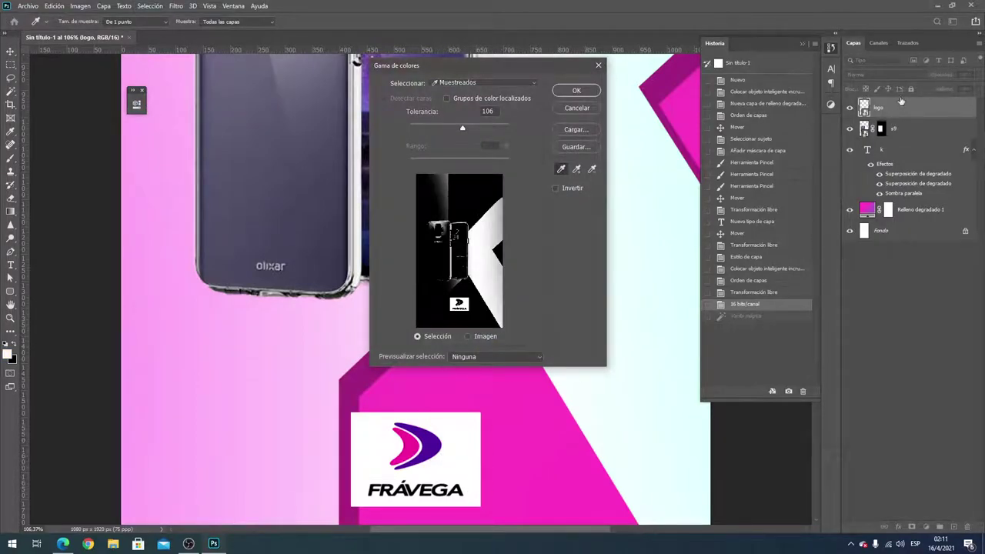
click(588, 91)
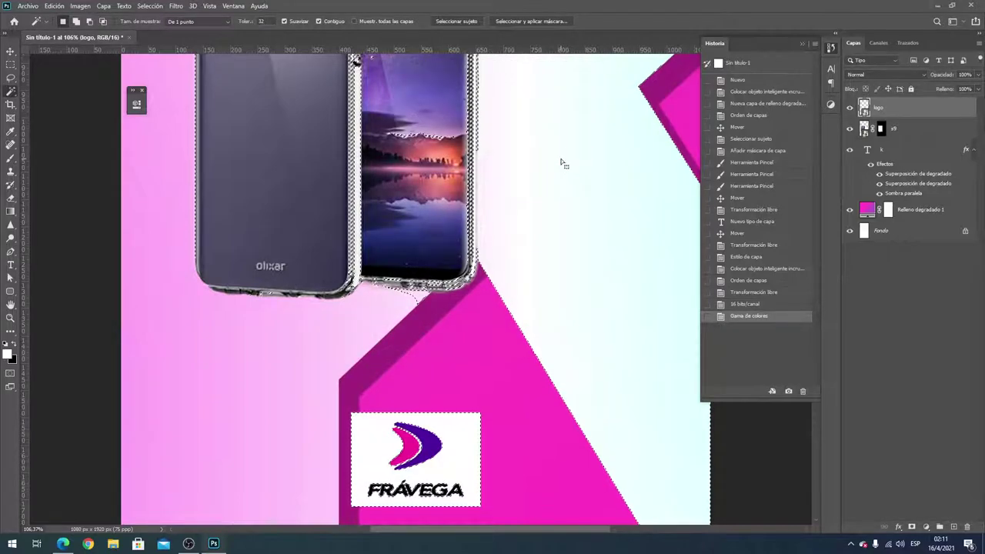
click(104, 6)
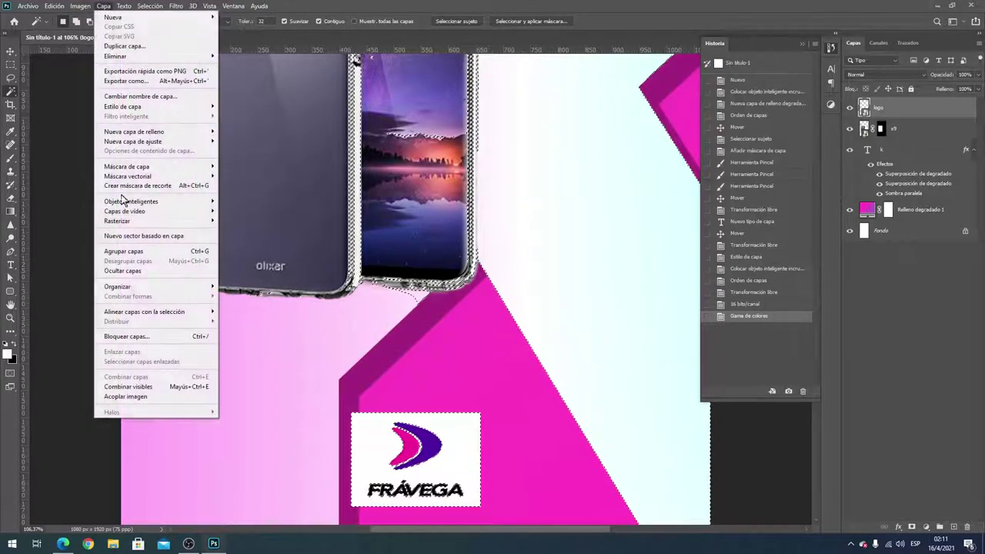
mouse_move(127, 166)
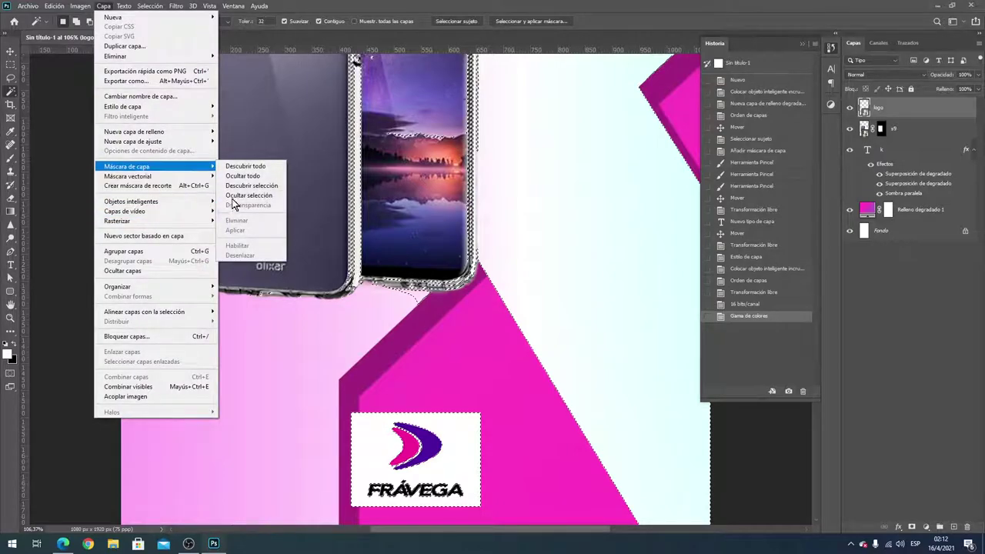
click(239, 198)
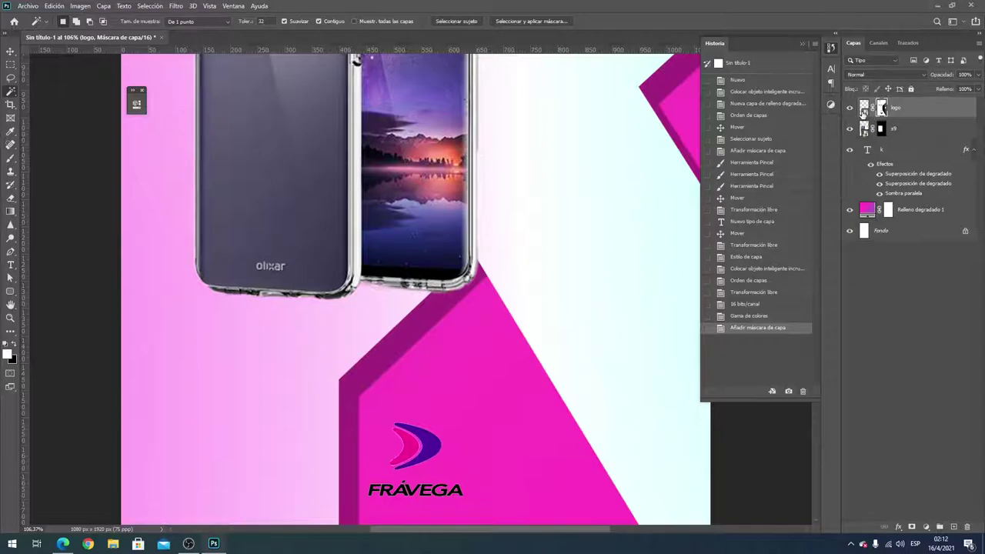
click(863, 108)
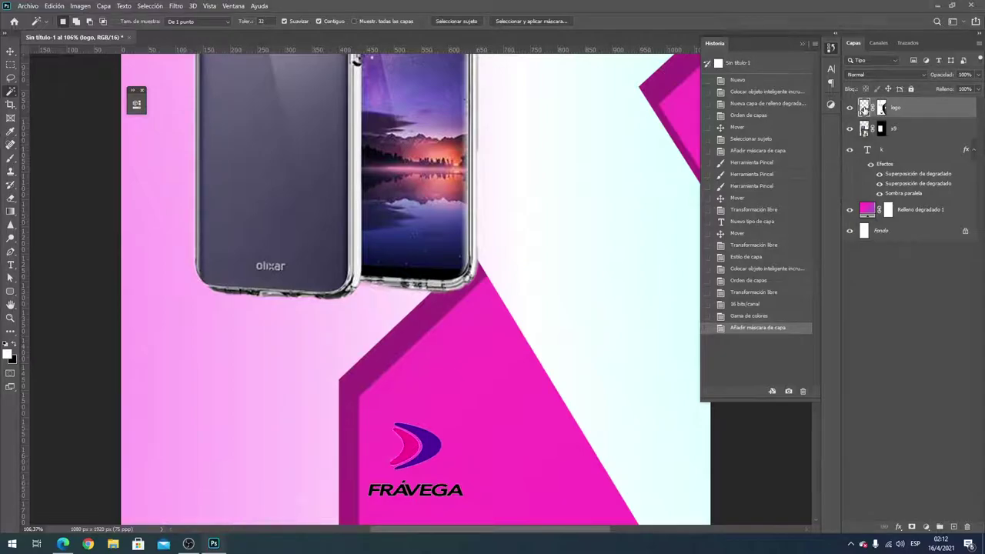
Add a thin white Trazo stroke to the logo layer
right_click(864, 109)
key(Escape)
click(454, 155)
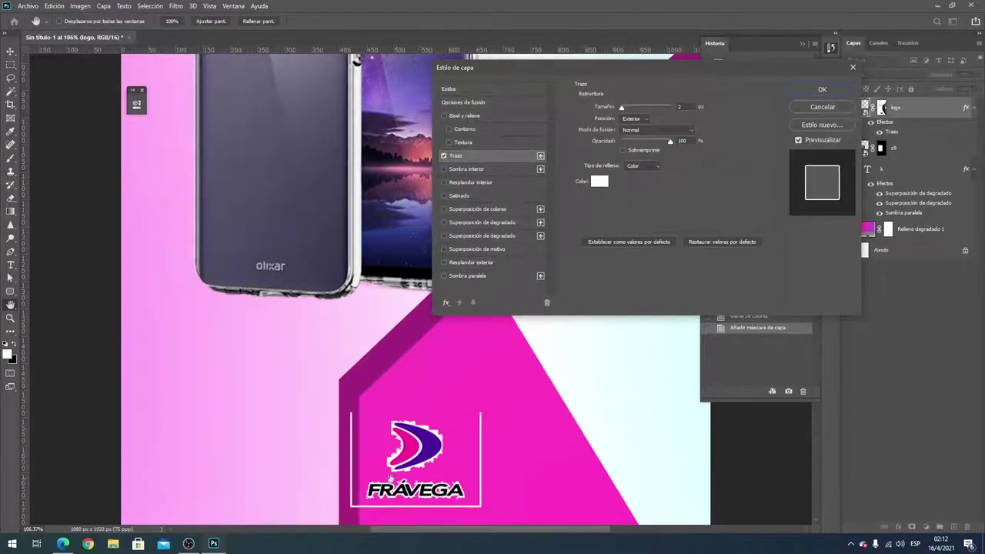
drag(621, 107, 622, 110)
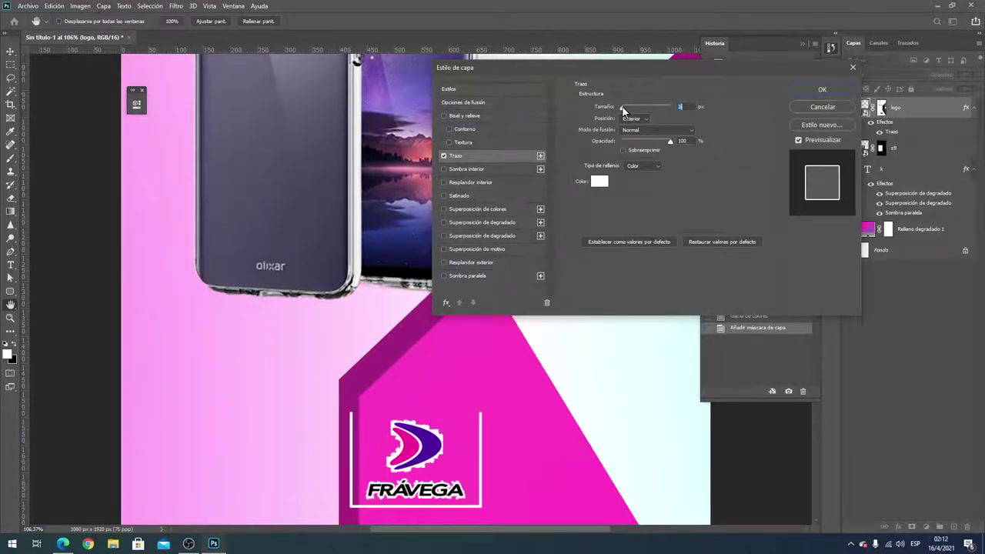
click(822, 89)
Brush black on the logo mask to erase the stray white frame line beside the logo
click(881, 108)
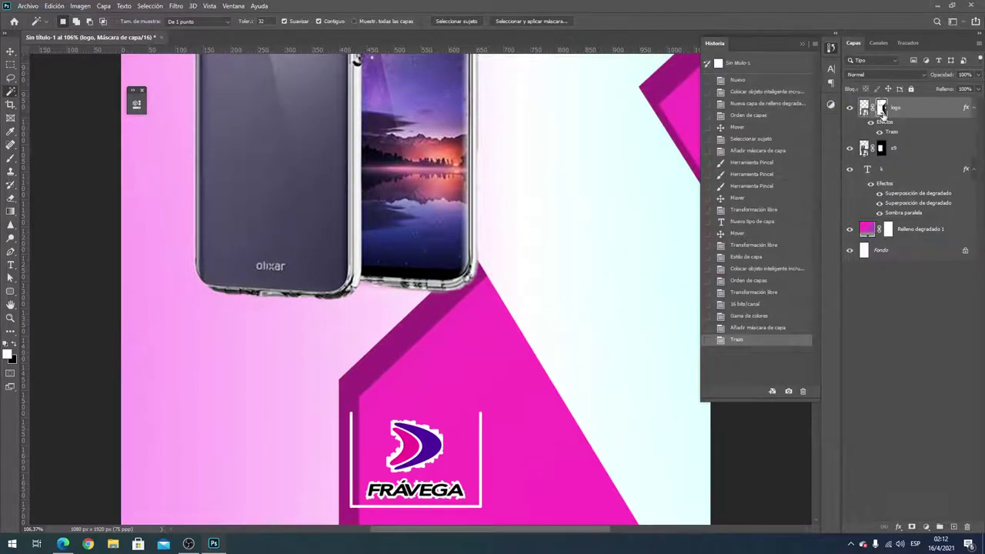
key(b)
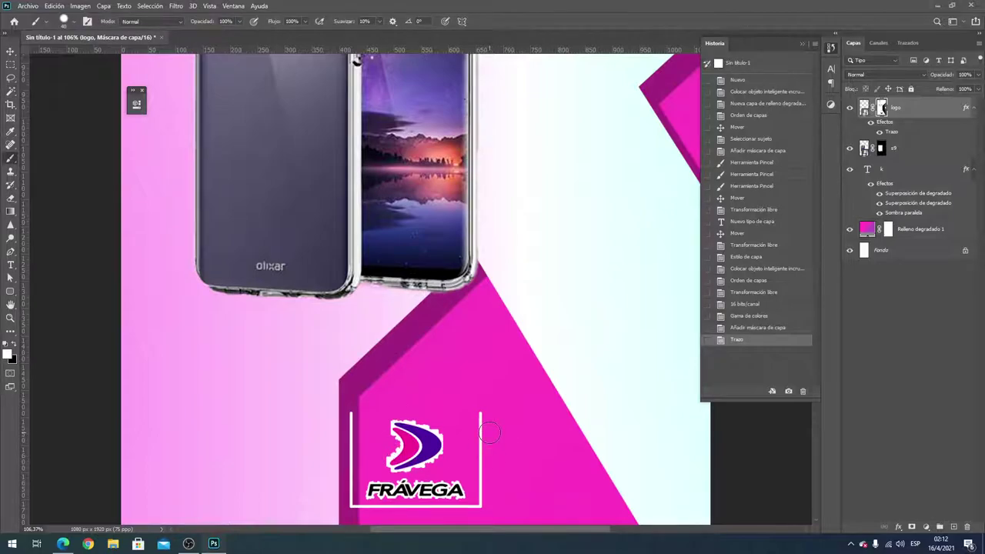
key(x)
mouse_move(484, 420)
mouse_down()
mouse_move(483, 517)
mouse_move(350, 488)
mouse_move(351, 411)
mouse_up()
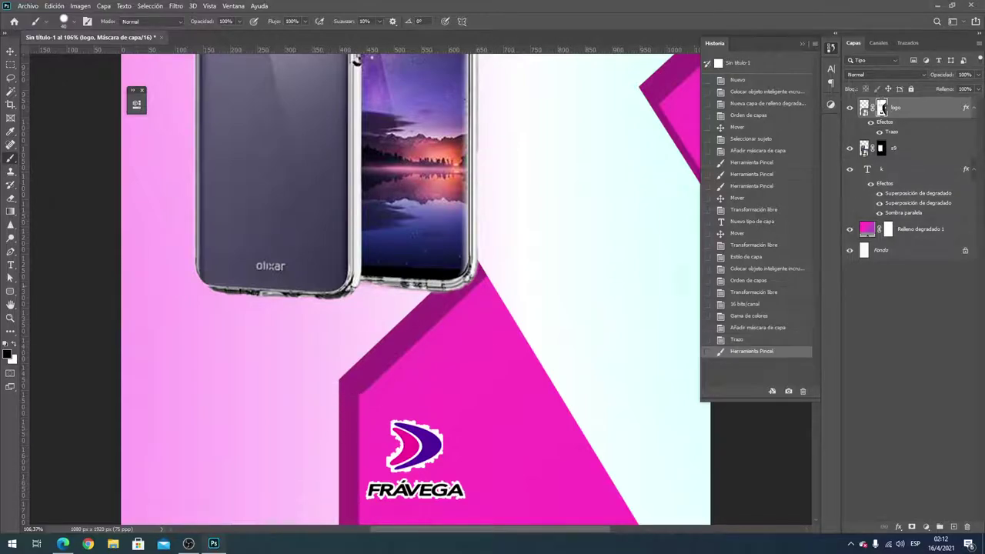
ctrl+click(882, 108)
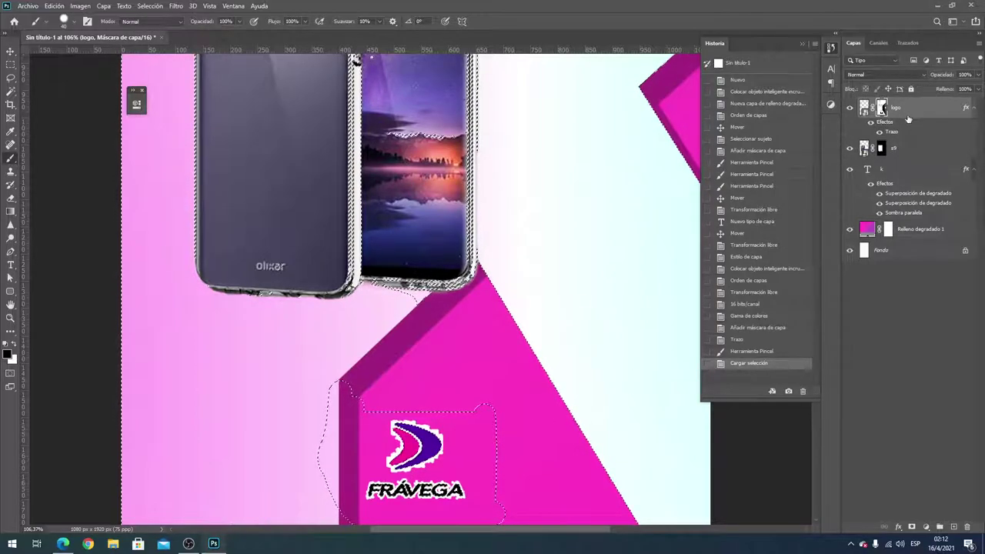
key(ctrl+z)
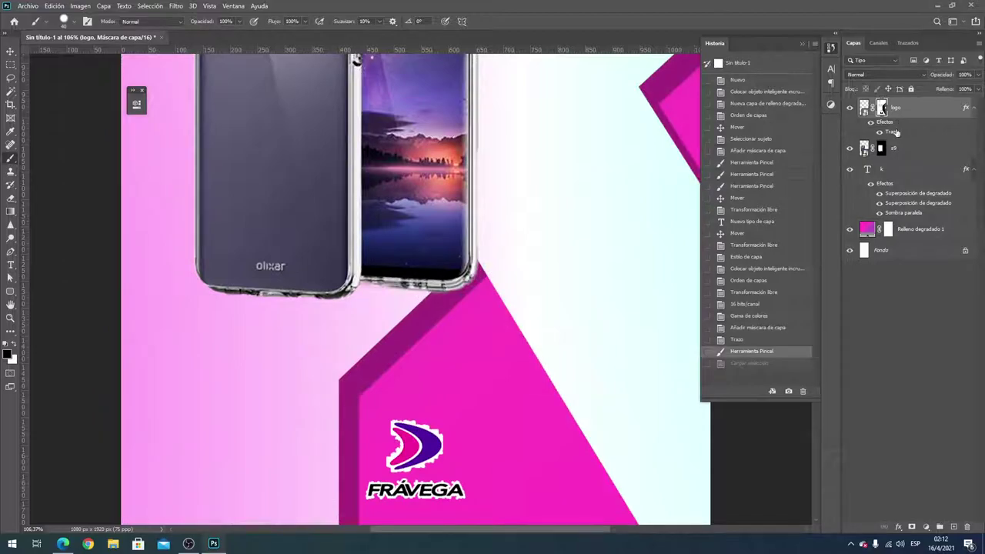
click(894, 134)
Change the logo's Trazo stroke to Interior position with a 5 px size
double_click(894, 134)
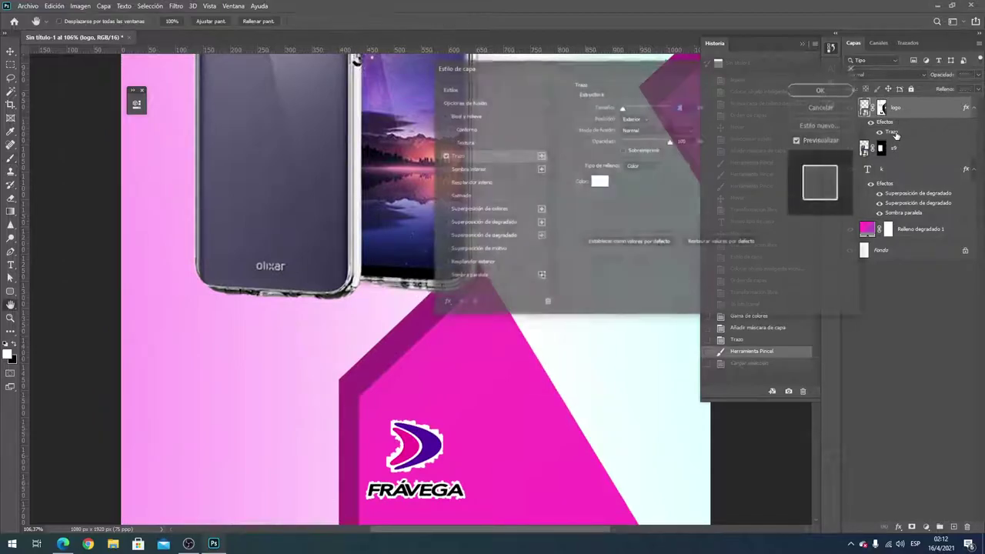
click(635, 119)
click(638, 135)
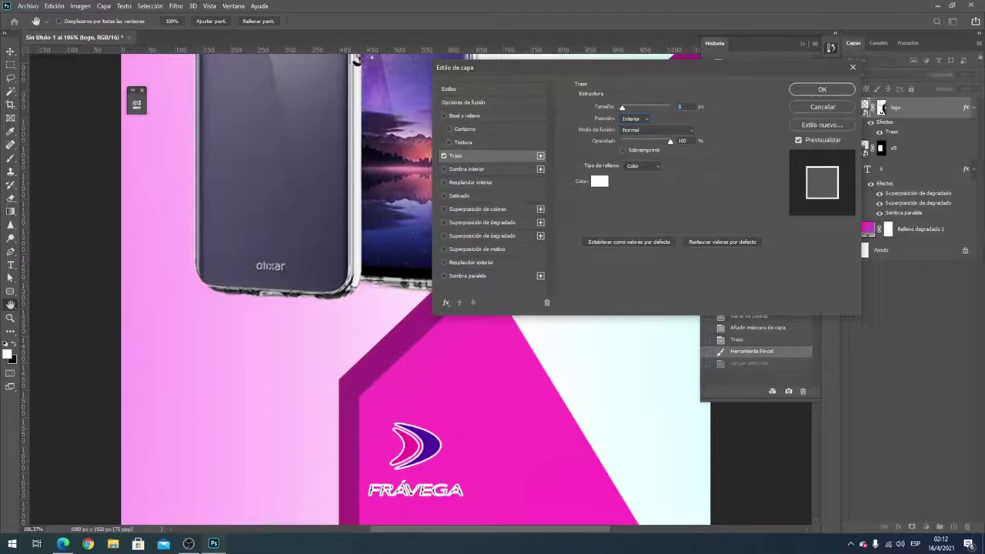
click(605, 107)
key(Down)
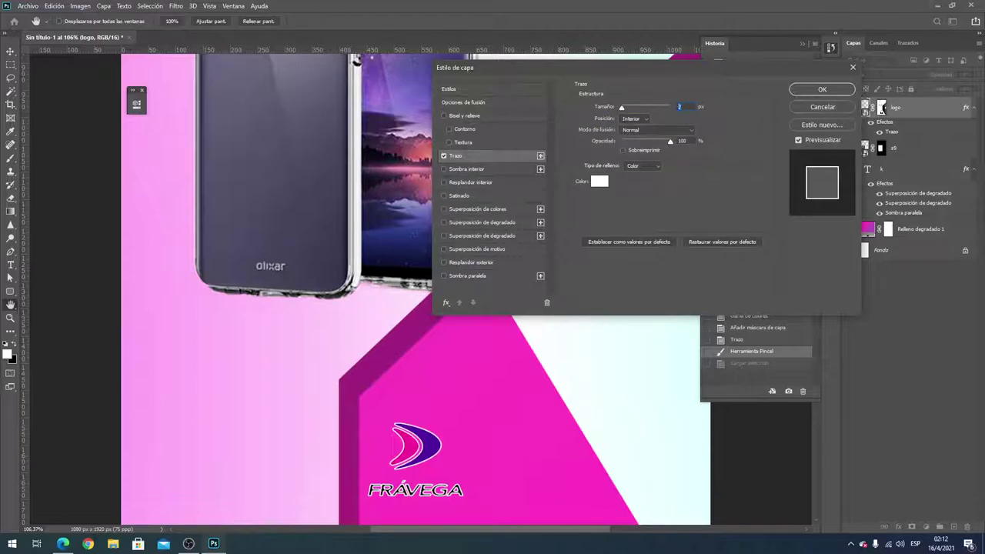
text(5)
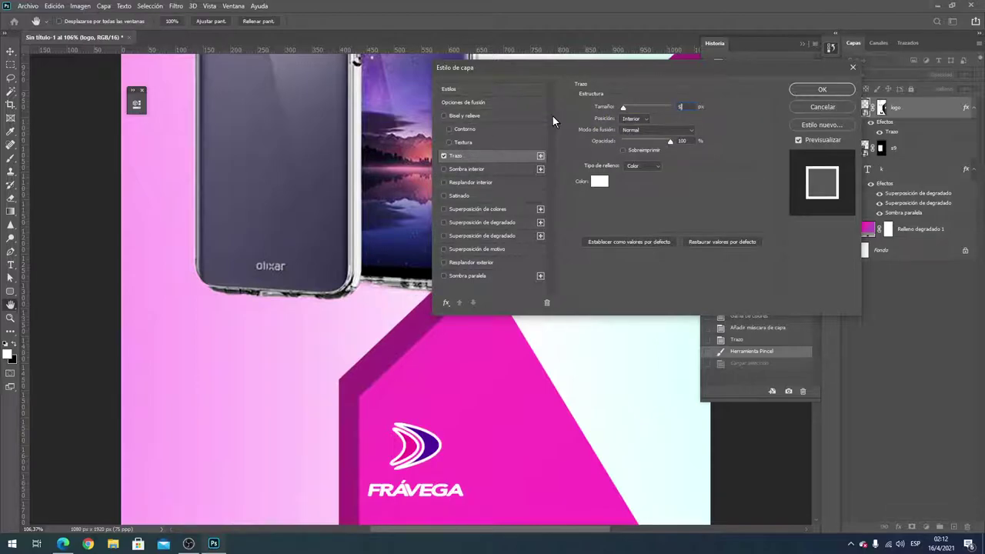
click(820, 89)
scroll(377, 291, down, 3)
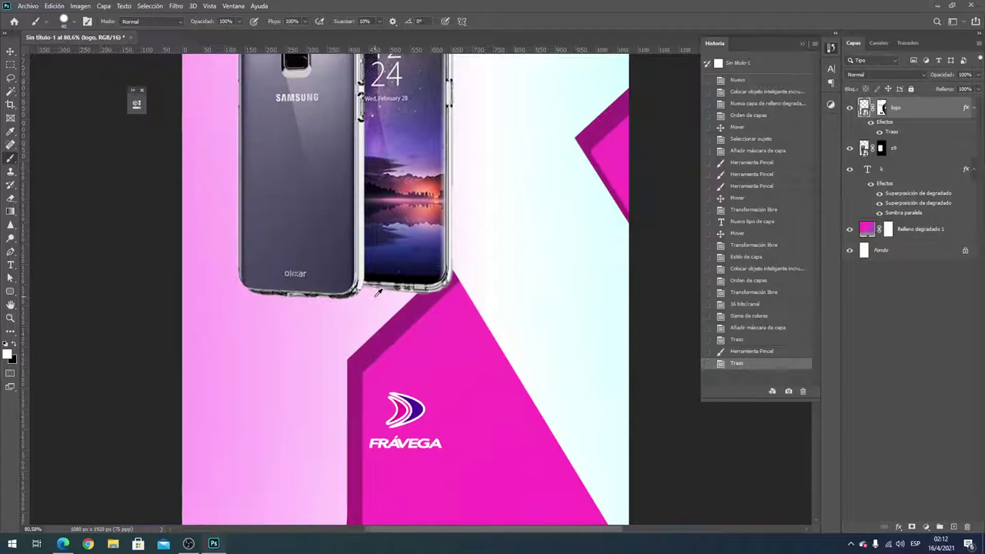
scroll(377, 290, down, 3)
scroll(377, 291, down, 3)
scroll(339, 287, down, 1)
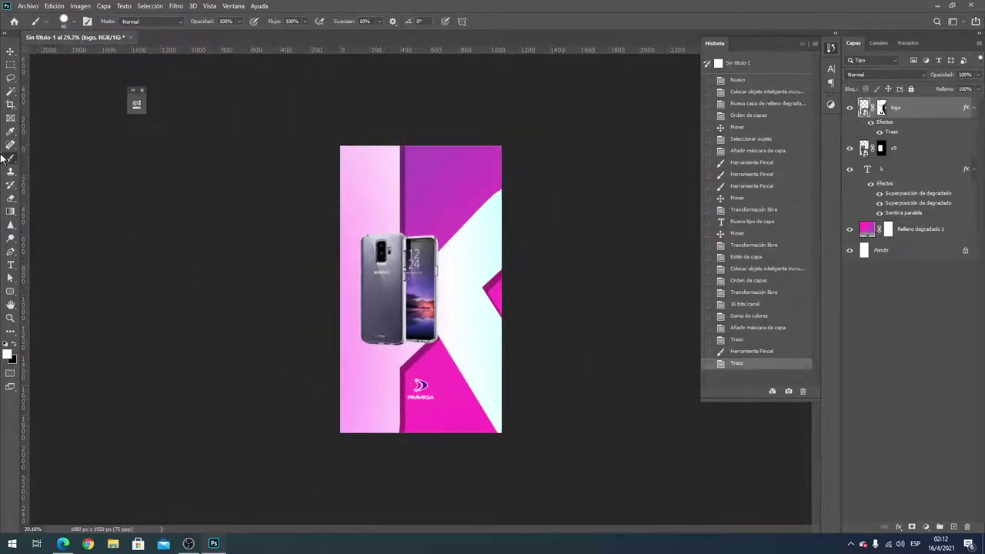
click(11, 264)
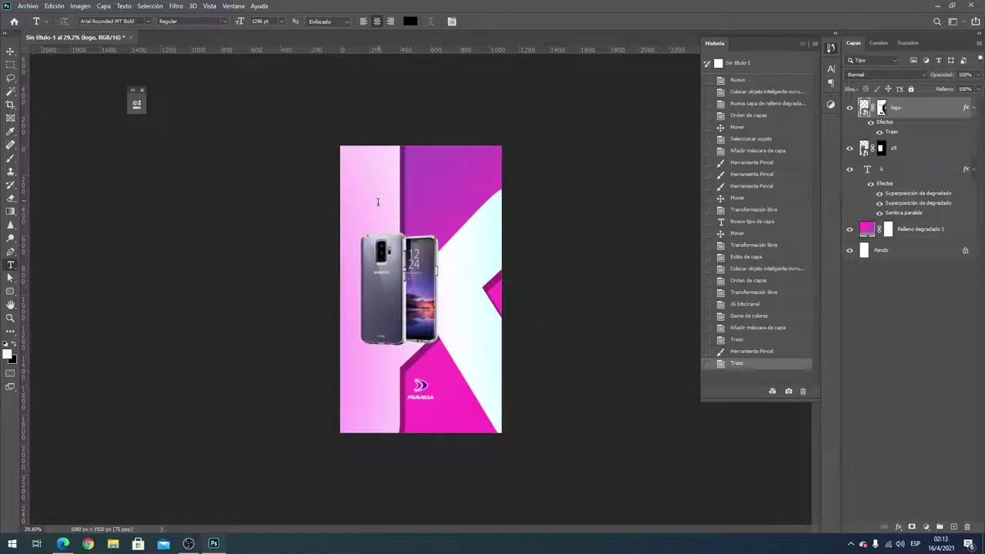
Search Bing Images for 'samsung logo 2020'
click(63, 544)
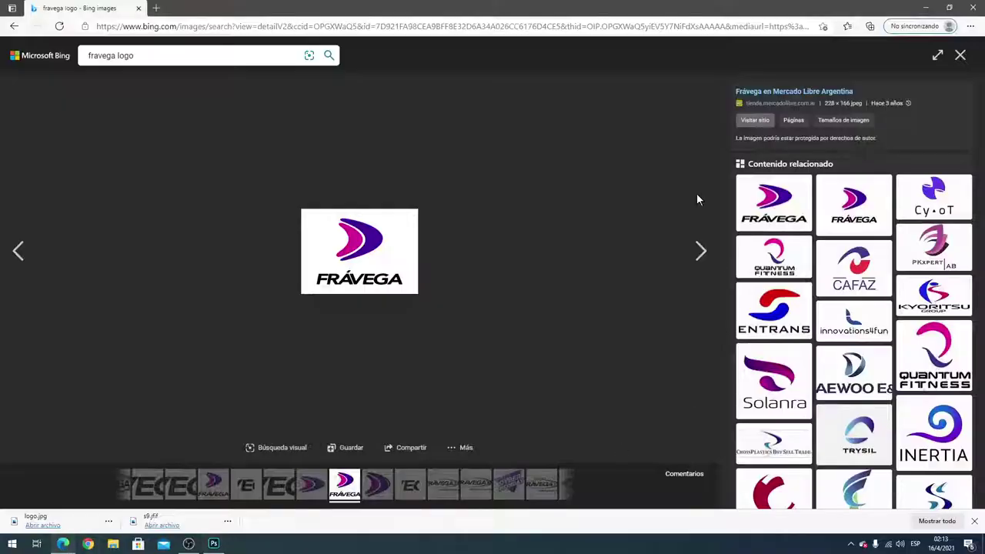
click(328, 27)
text(s)
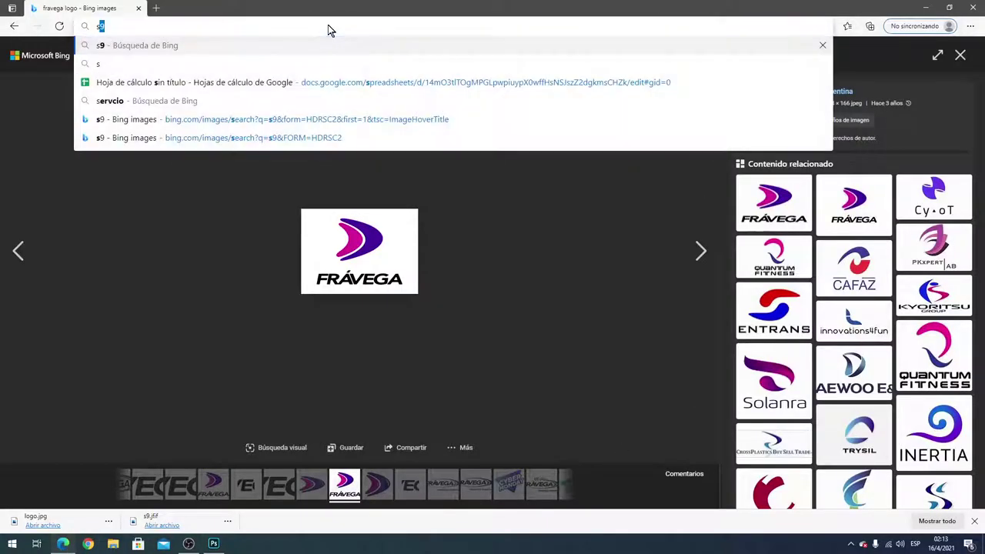
text(amsung logo)
key(Return)
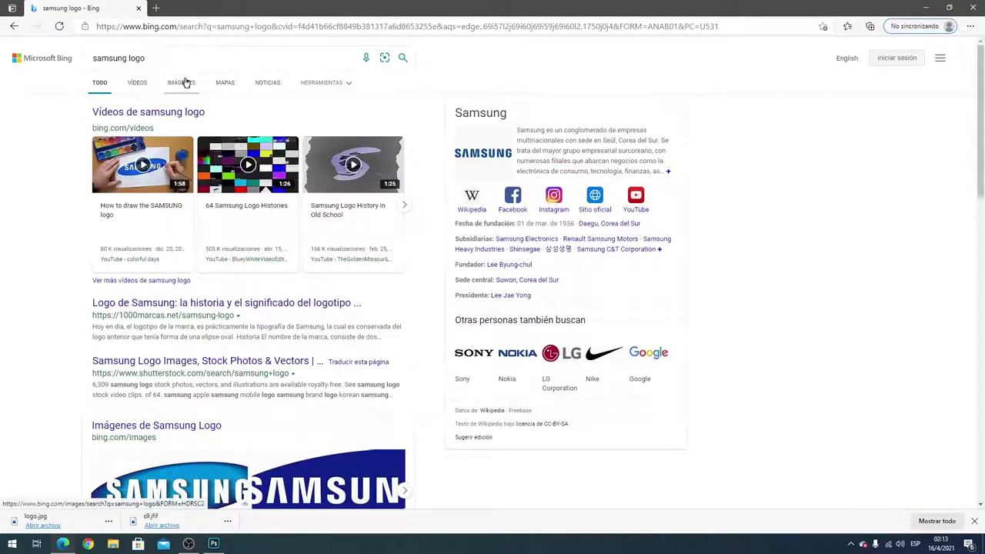
click(183, 82)
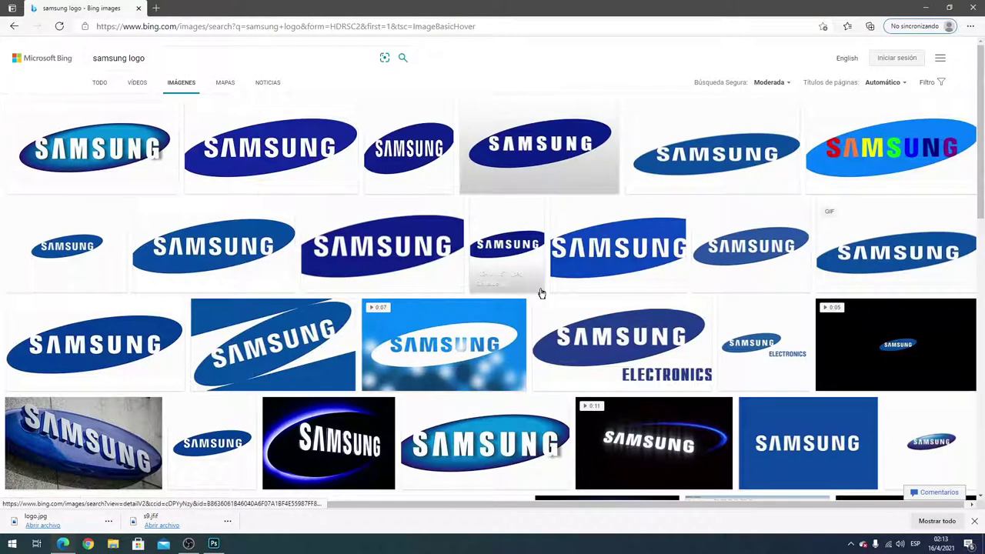
scroll(541, 293, down, 3)
scroll(543, 294, up, 3)
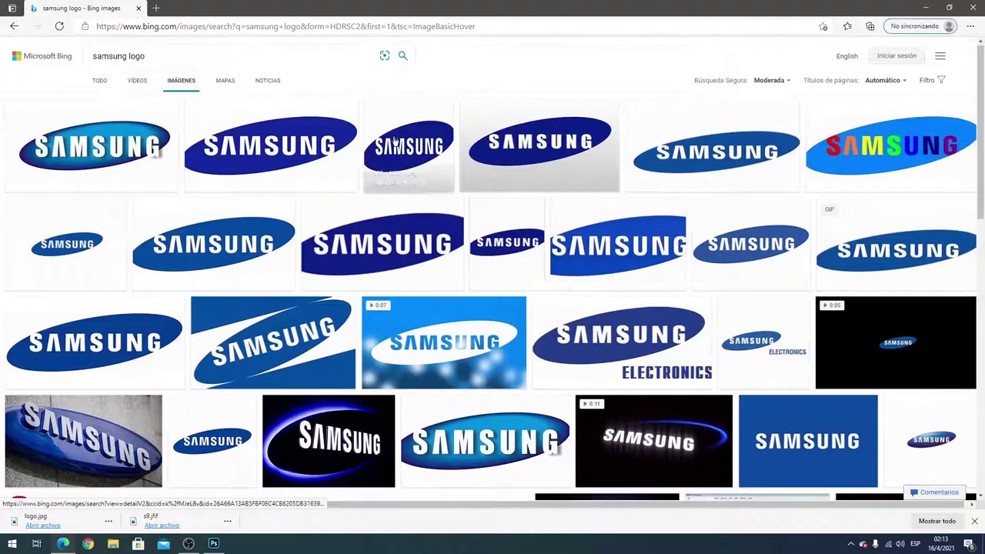
text(202)
key(Return)
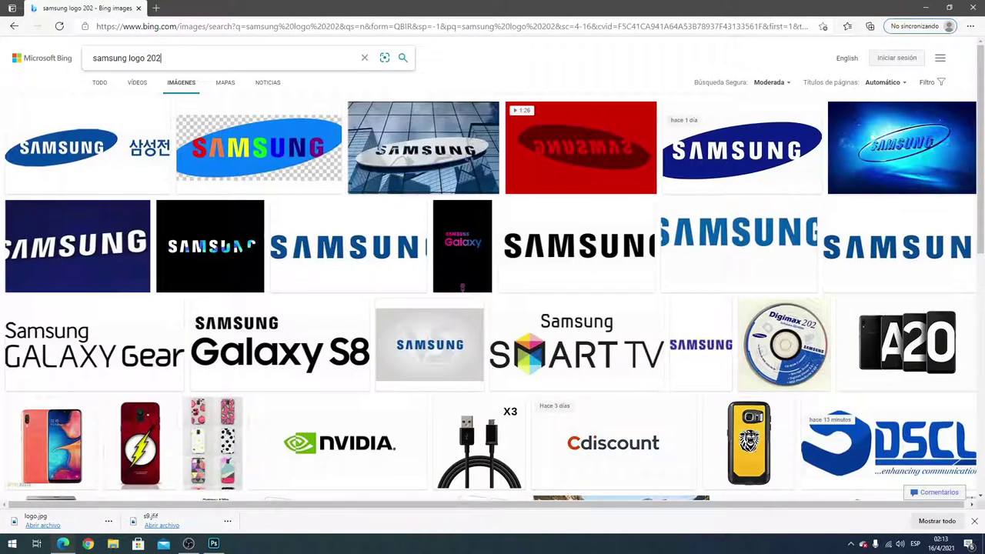
text(0)
key(Return)
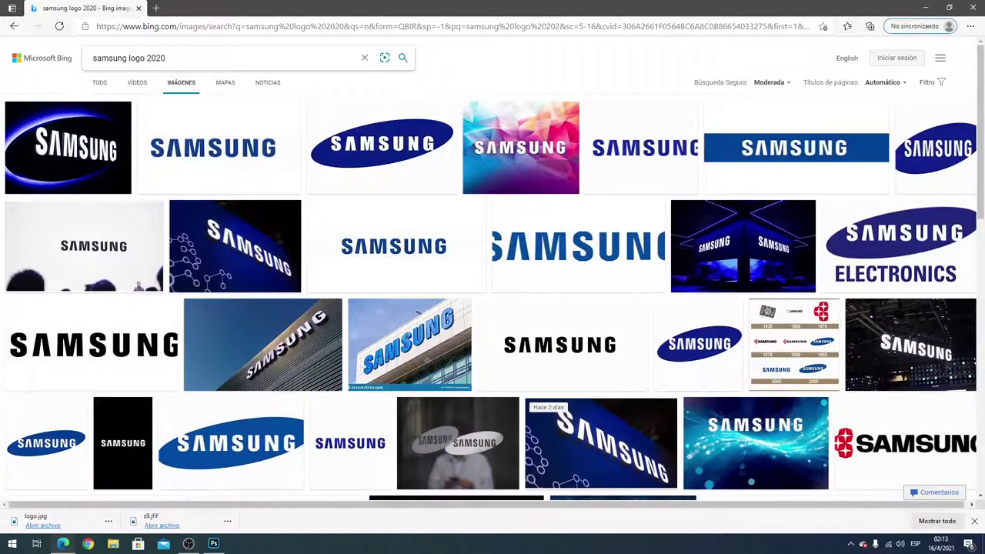
Save the transparent blue SAMSUNG wordmark as 'logo s' and drag it into the poster
click(663, 142)
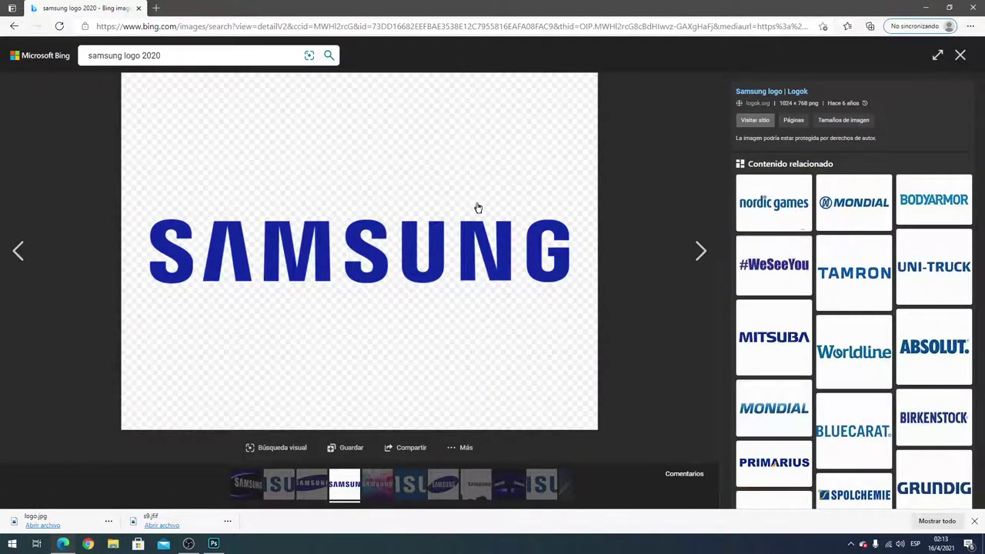
right_click(478, 207)
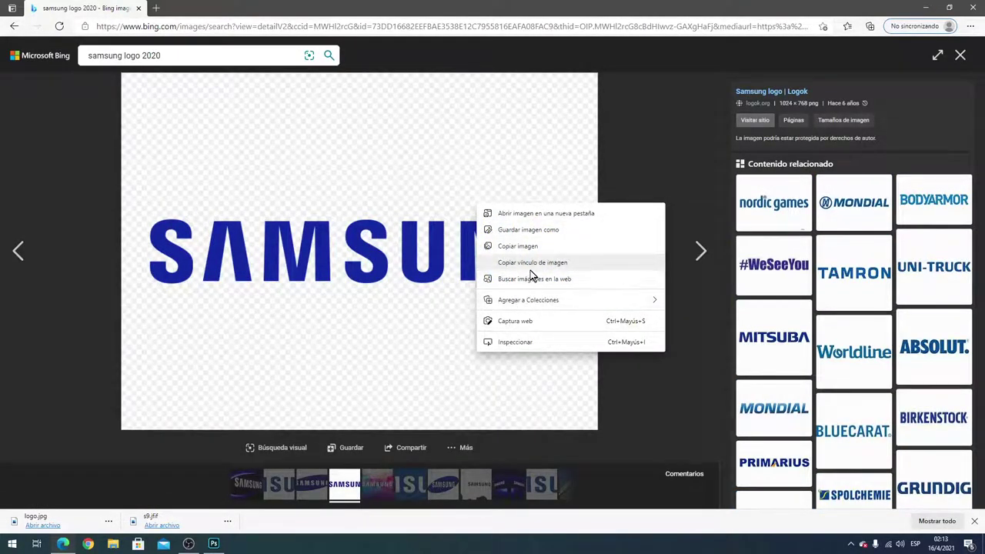
click(548, 230)
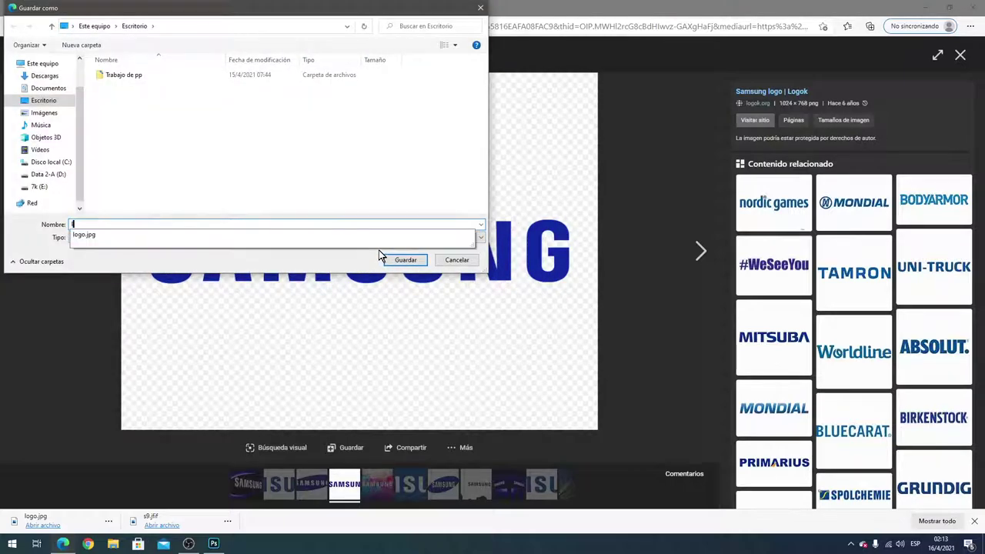
text(logo s)
key(Return)
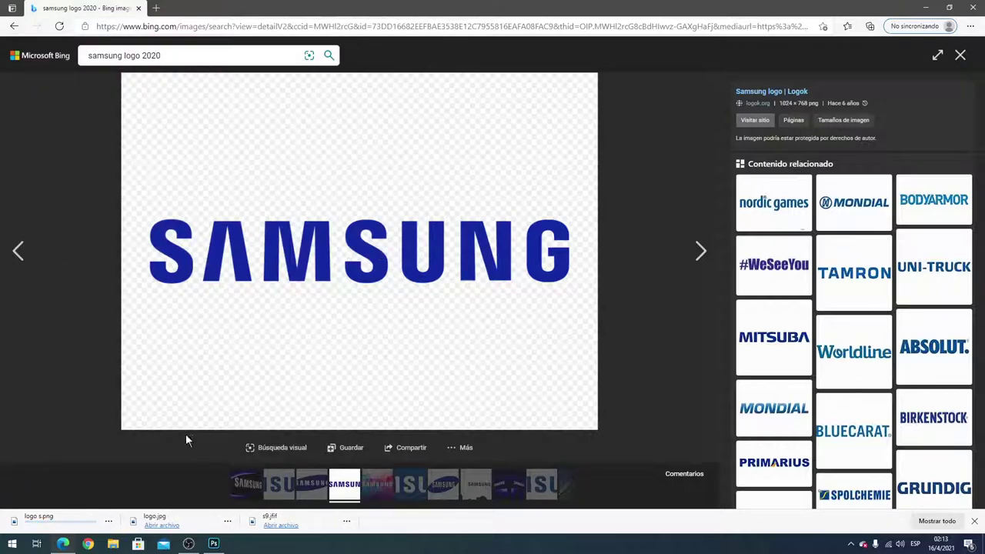
mouse_move(62, 521)
mouse_down()
mouse_move(178, 531)
mouse_move(437, 207)
mouse_up()
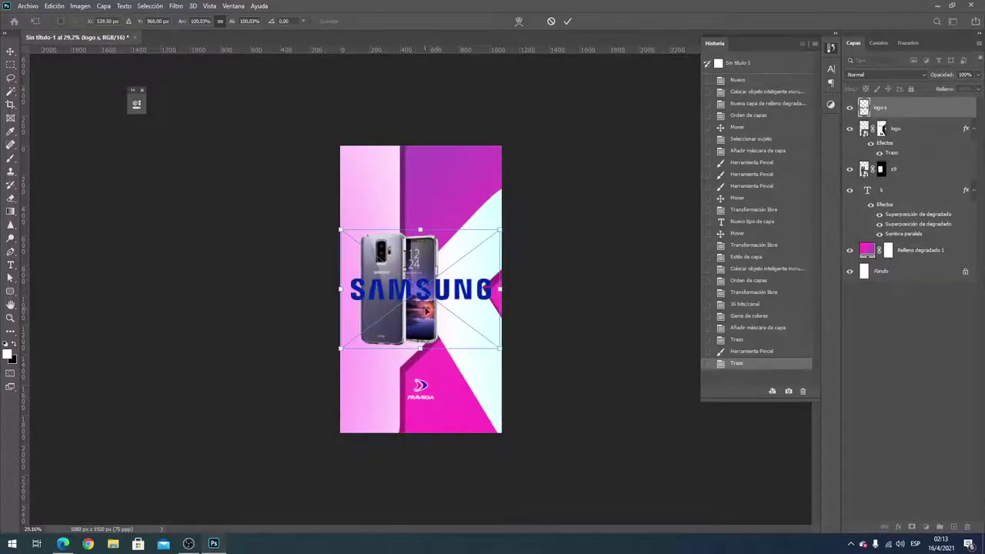
Position the SAMSUNG logo near the top of the poster above the phone and commit it
drag(430, 300, 429, 196)
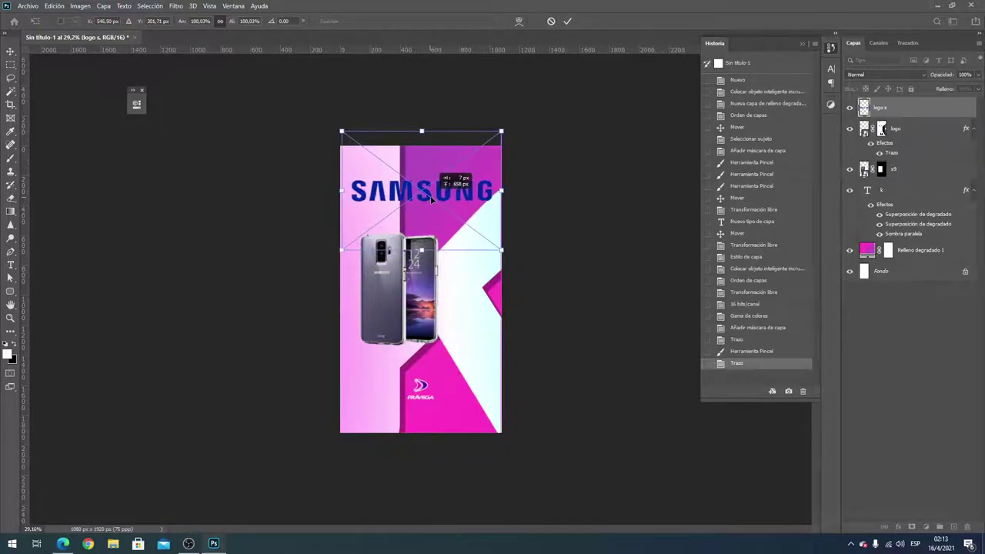
key(Return)
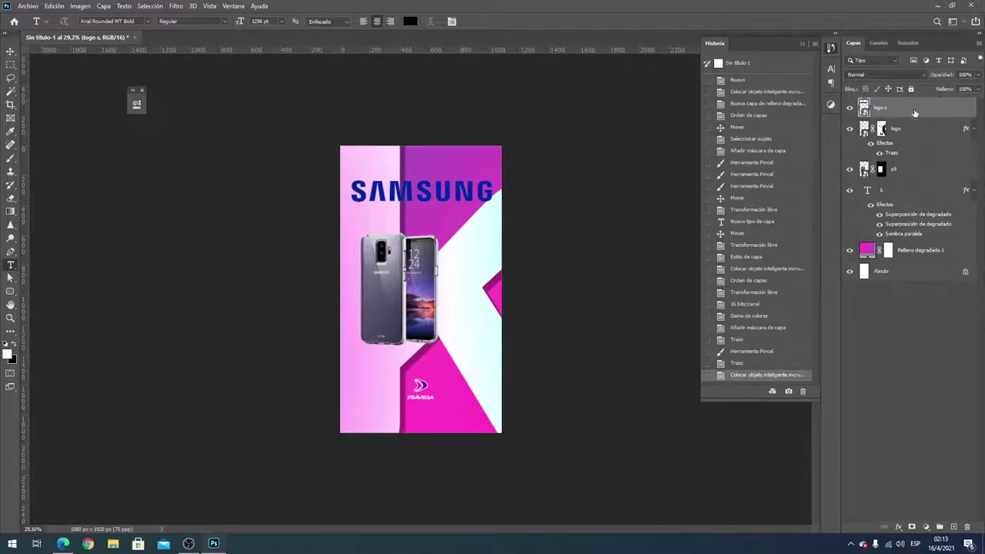
right_click(914, 110)
key(Escape)
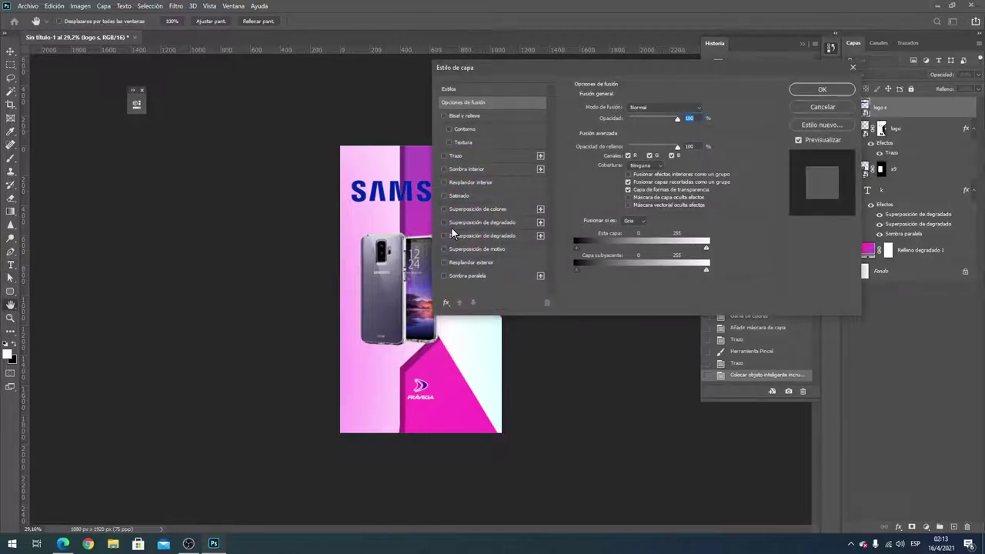
Try overlay effects on the SAMSUNG logo, then add a drop shadow close to the letters
click(444, 219)
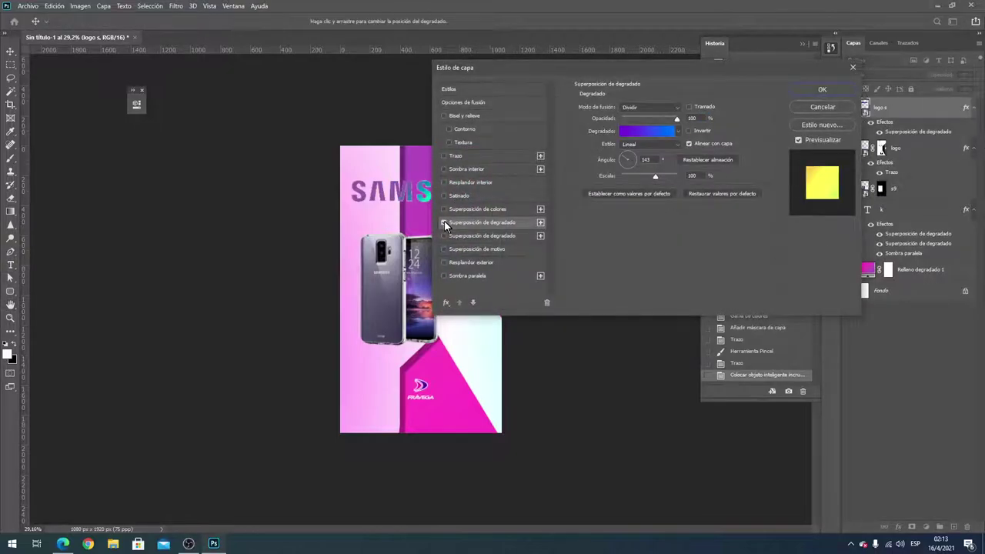
click(439, 221)
click(443, 234)
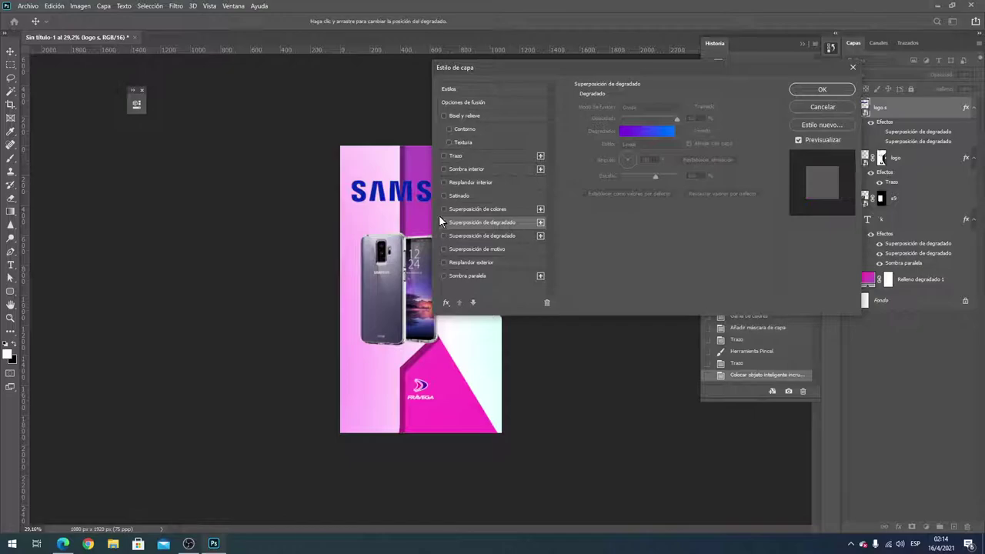
click(443, 207)
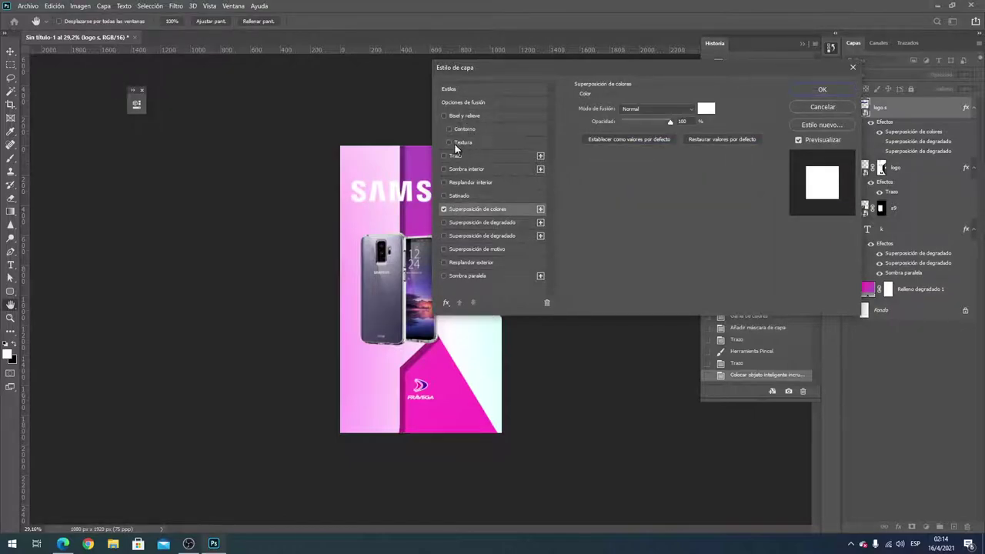
click(466, 277)
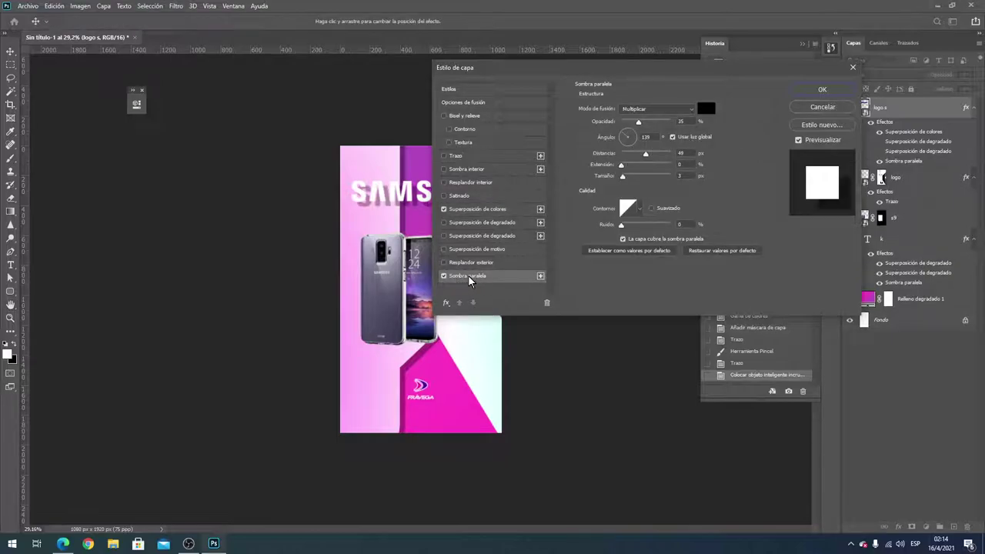
drag(414, 210, 416, 208)
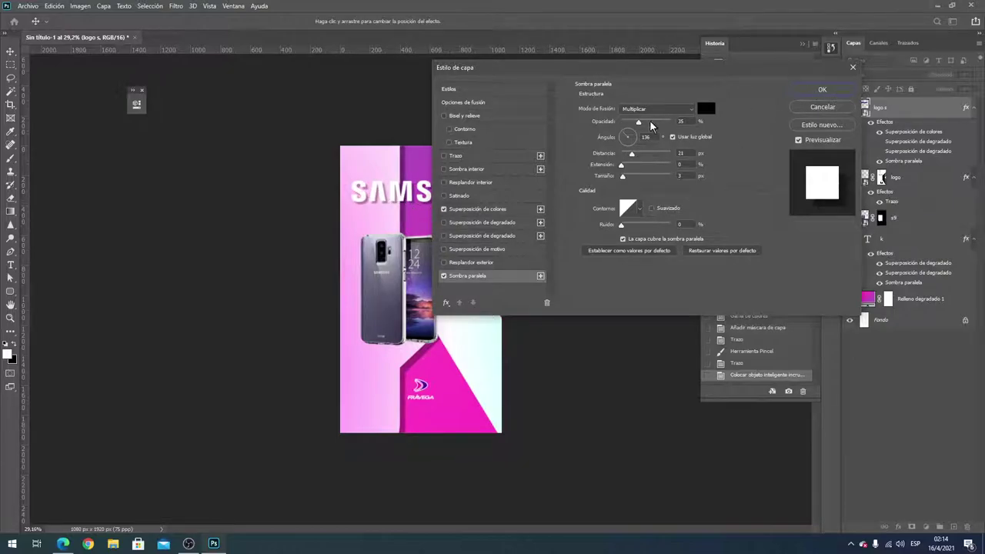
Replace the colour overlay with a Gris_03 gradient overlay in Normal mode and apply the styles
click(441, 209)
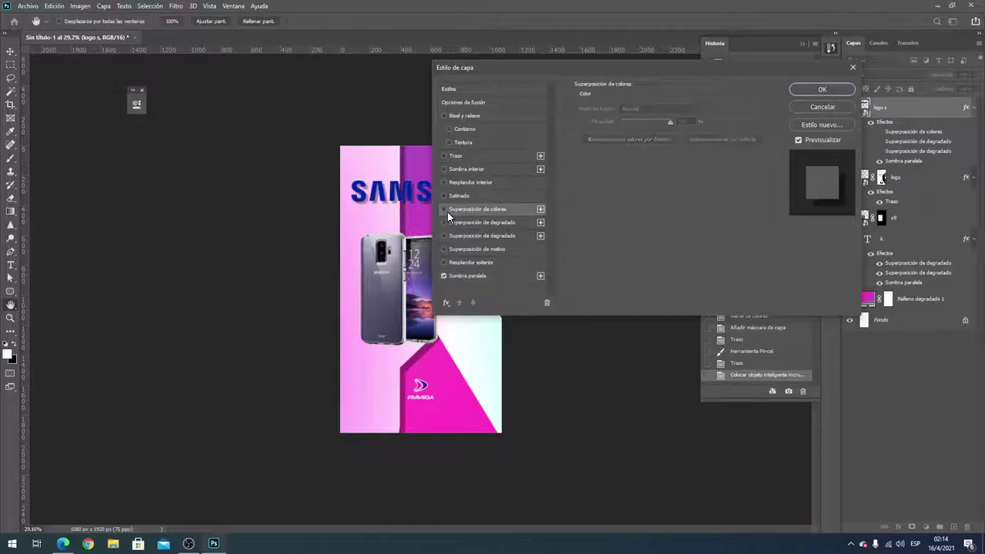
click(460, 221)
click(672, 133)
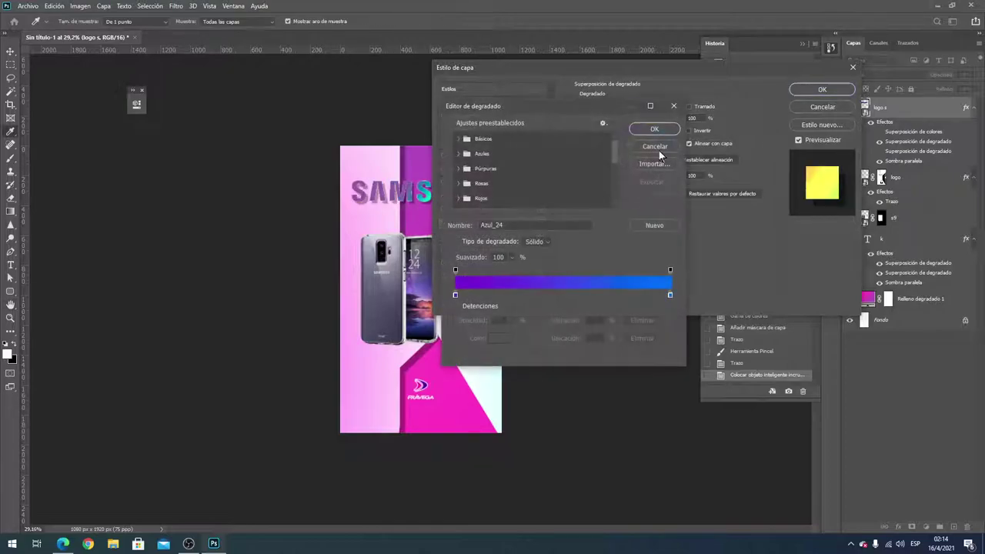
scroll(522, 176, down, 5)
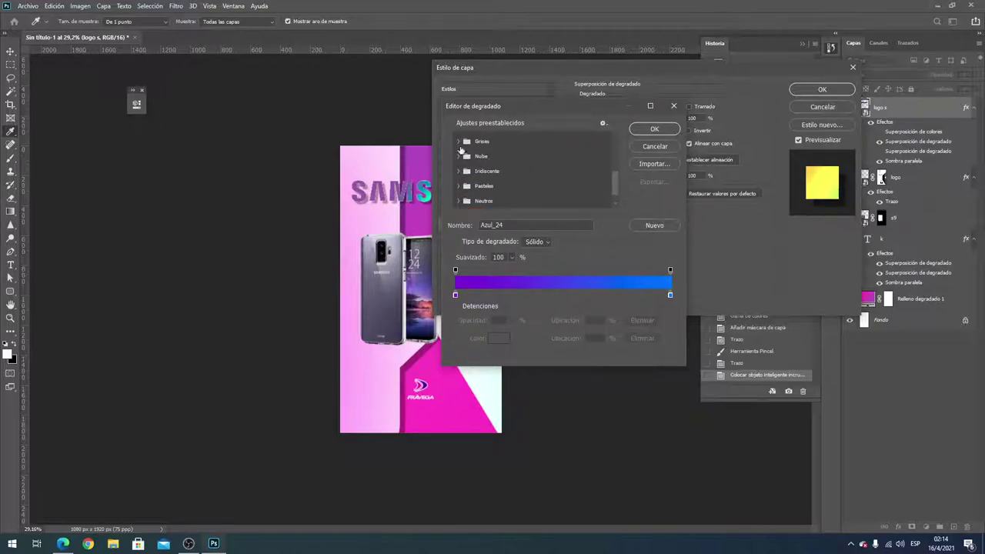
scroll(459, 146, up, 2)
click(503, 160)
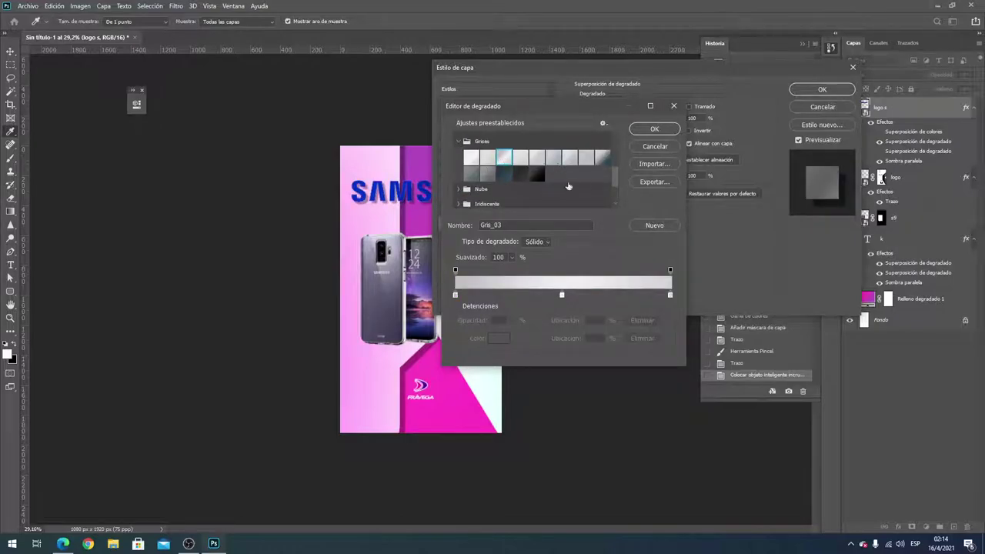
click(666, 128)
click(670, 108)
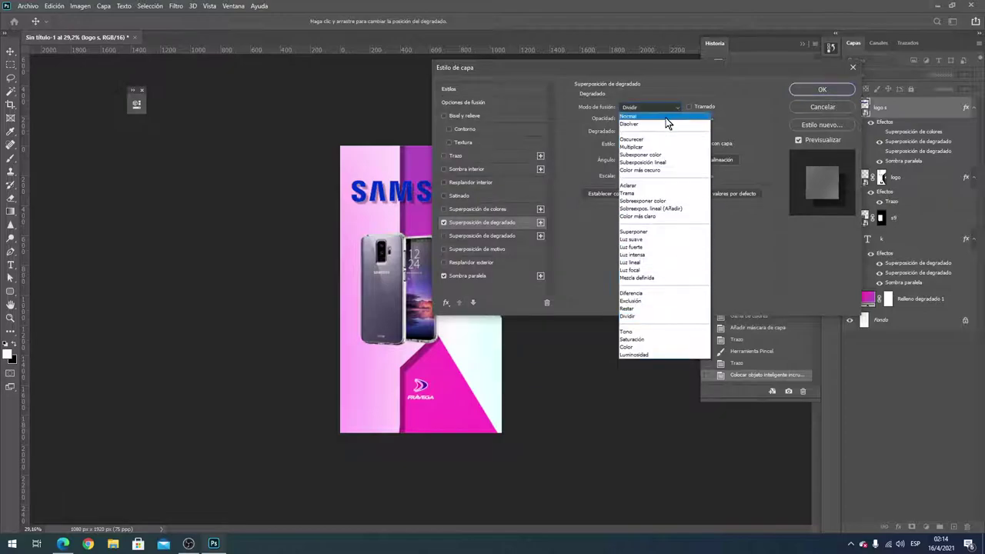
key(n)
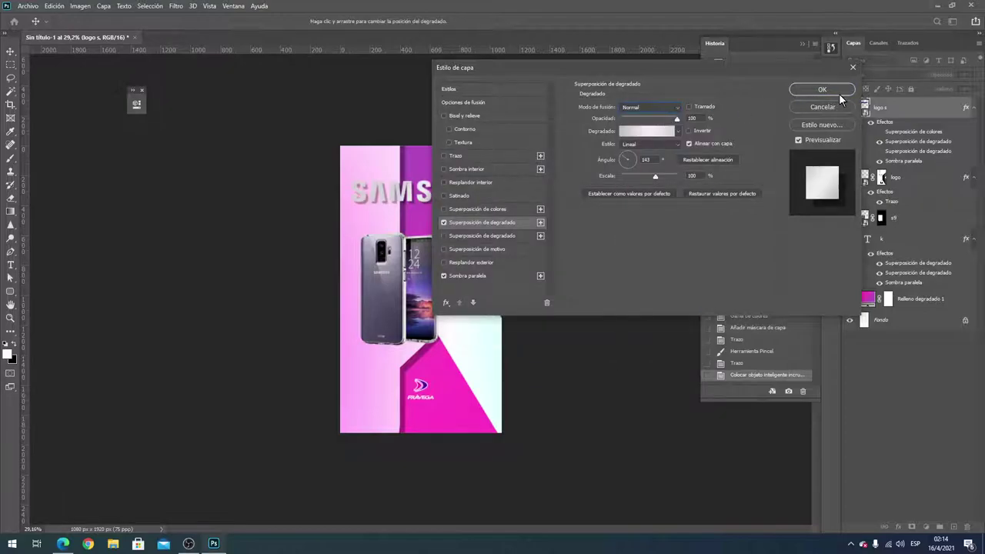
click(828, 88)
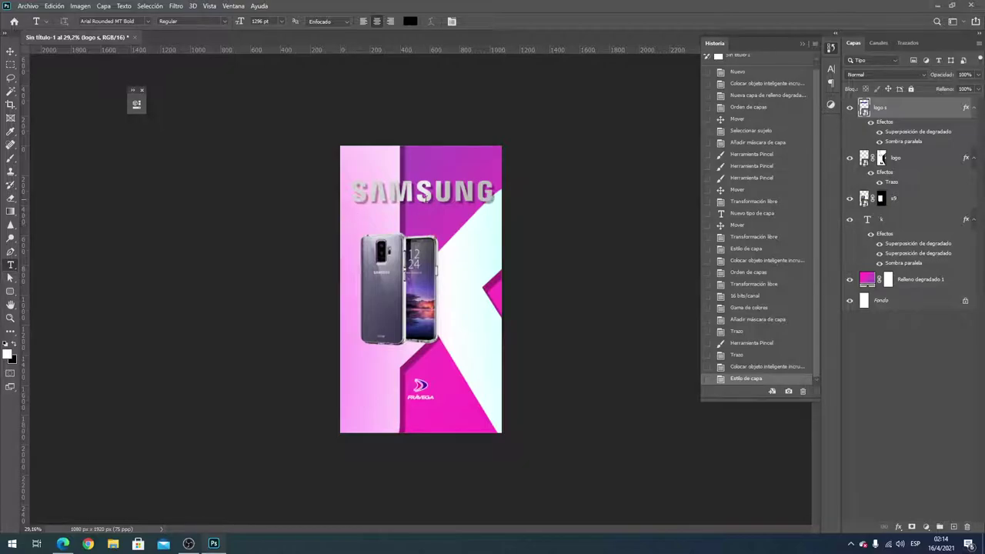
Run a Bing search for 's9 ad' in Edge
click(74, 548)
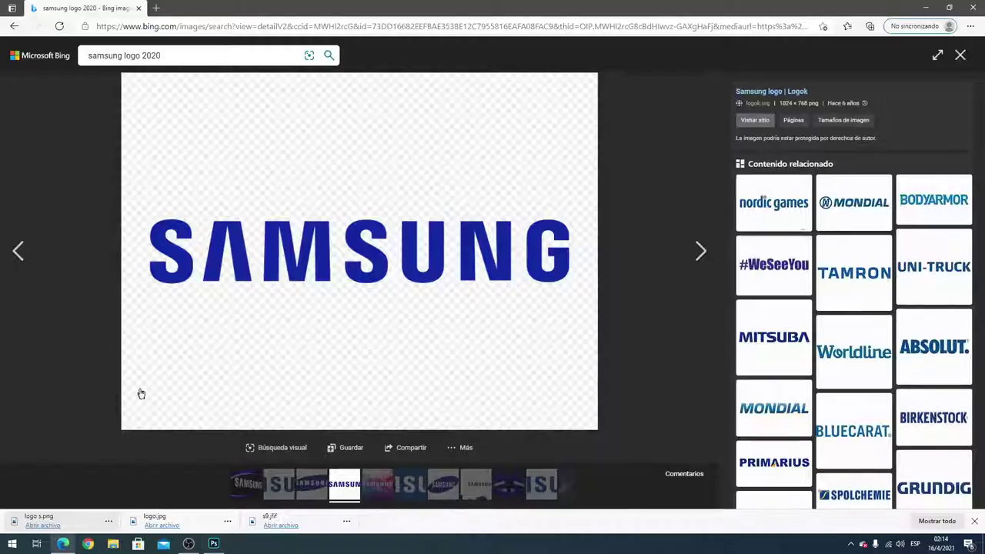
click(256, 28)
text(s9)
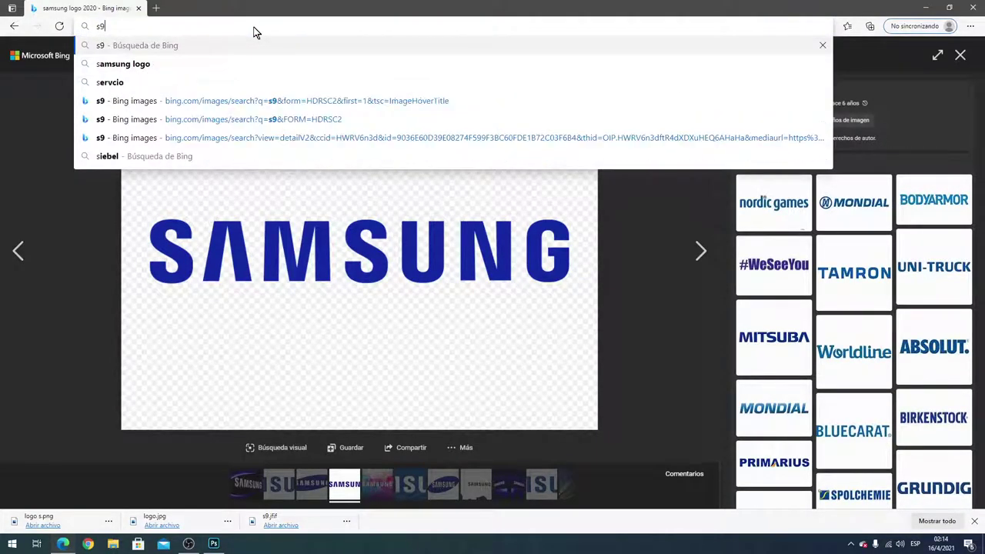
text( ad)
key(Return)
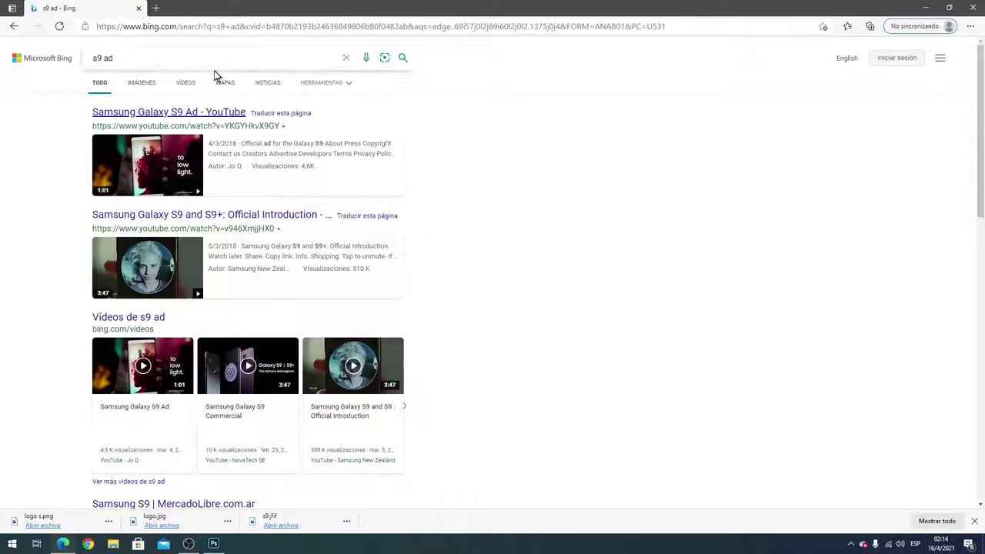
Enlarge the Galaxy S9 | S9+ ad from the image results and drag it toward Photoshop
click(142, 82)
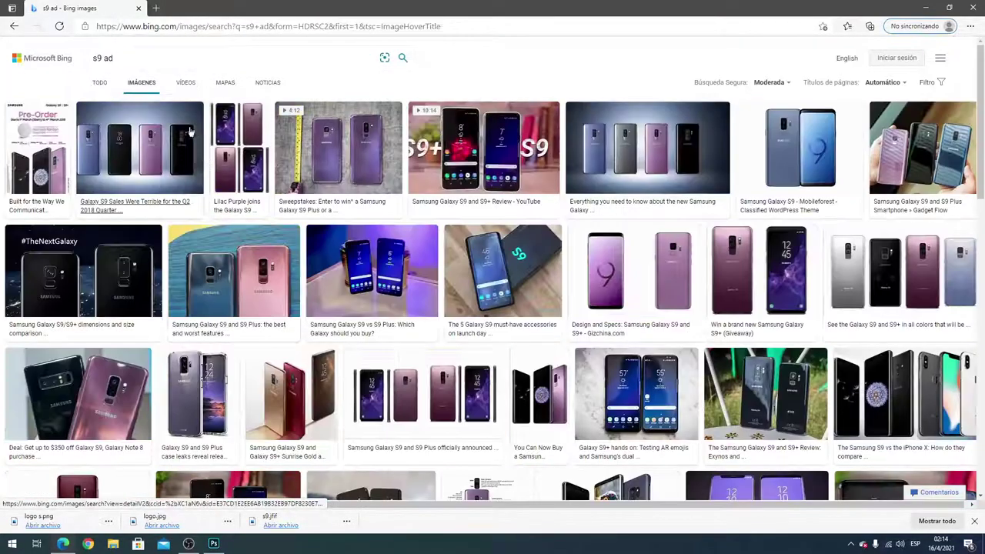
scroll(783, 151, down, 10)
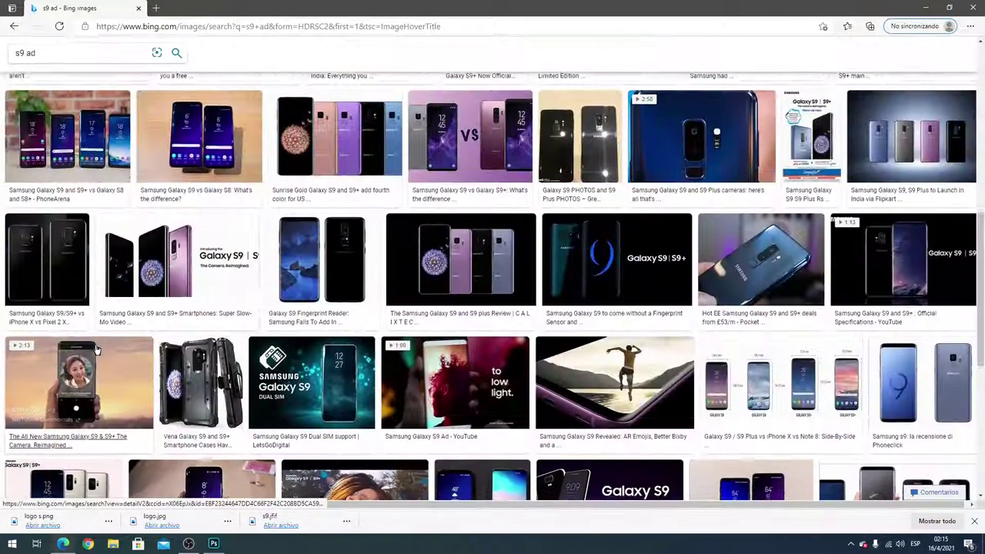
click(250, 274)
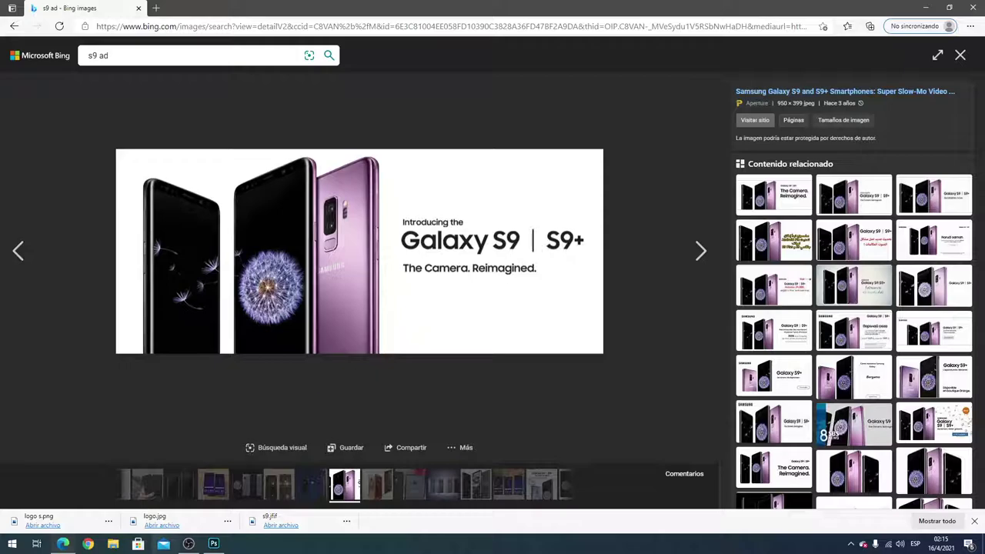
drag(537, 250, 224, 544)
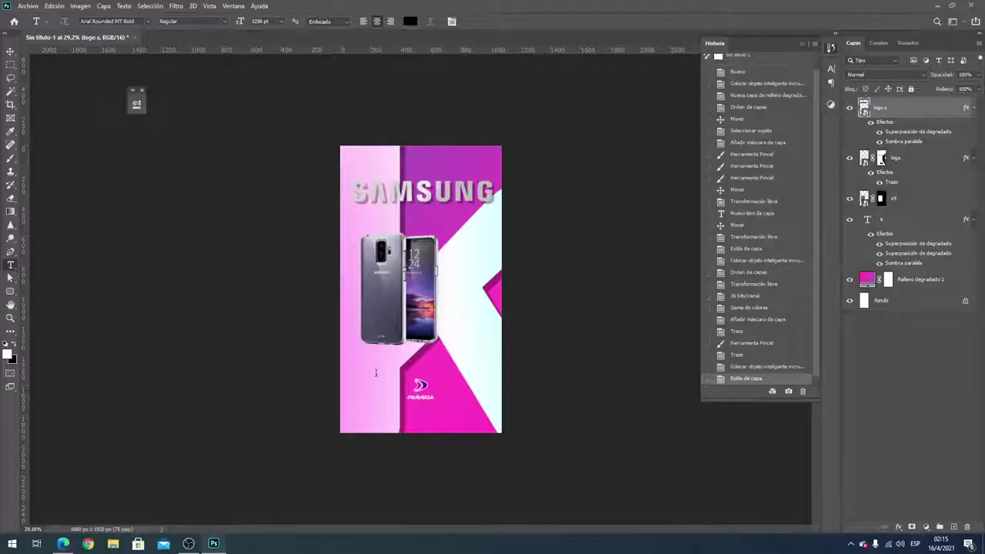
drag(215, 544, 439, 195)
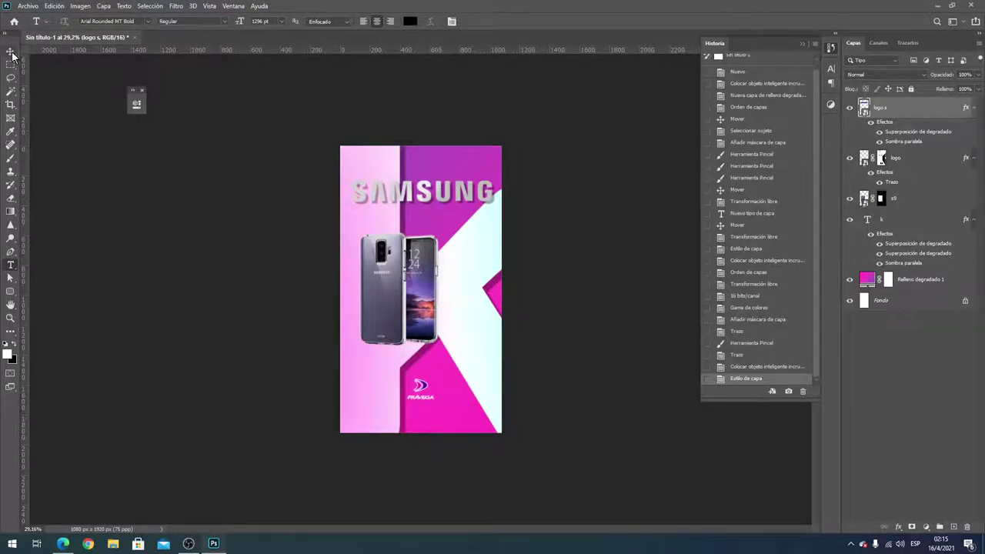
Commit an edit on the k text layer, lock it, and dismiss the locked-layer warnings
click(10, 52)
click(9, 266)
click(416, 217)
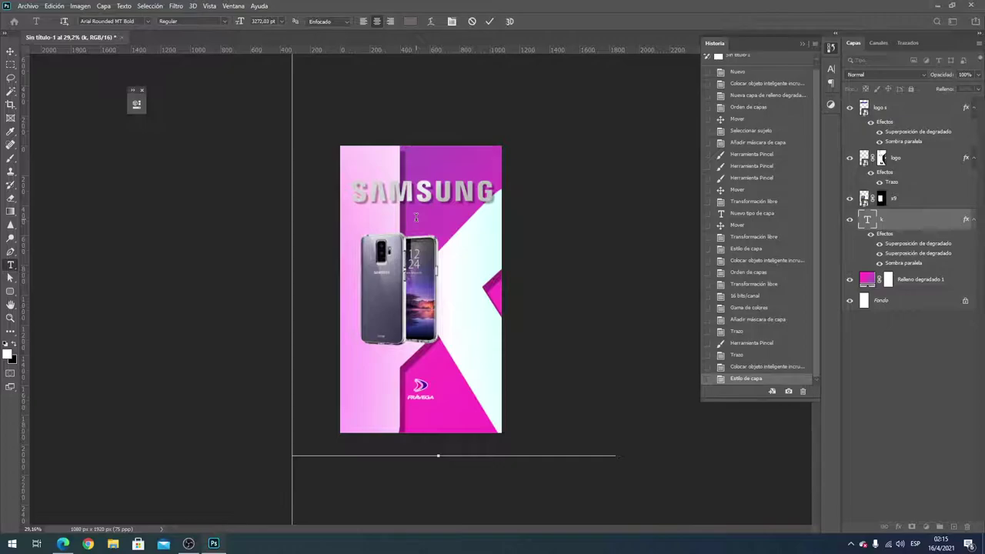
click(10, 50)
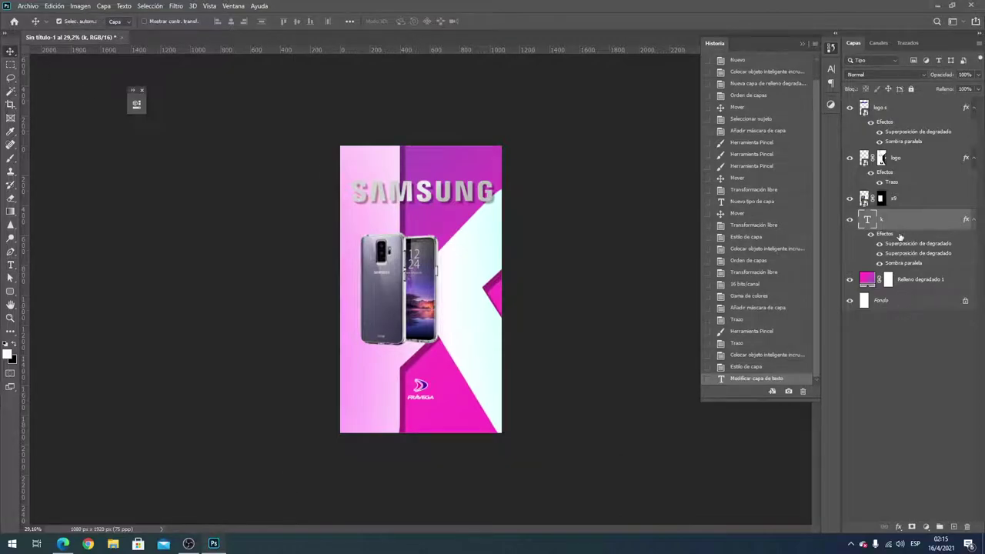
click(911, 89)
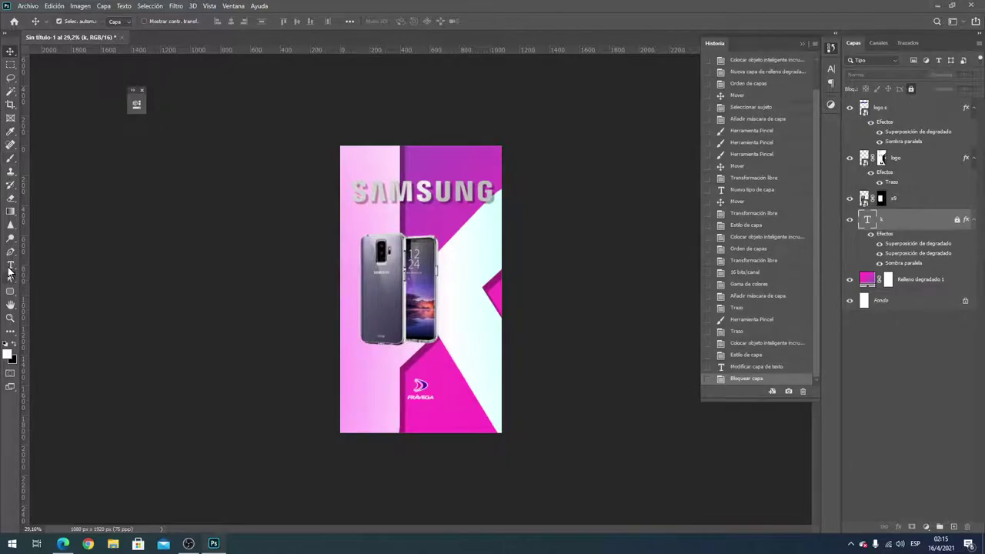
click(10, 266)
click(388, 377)
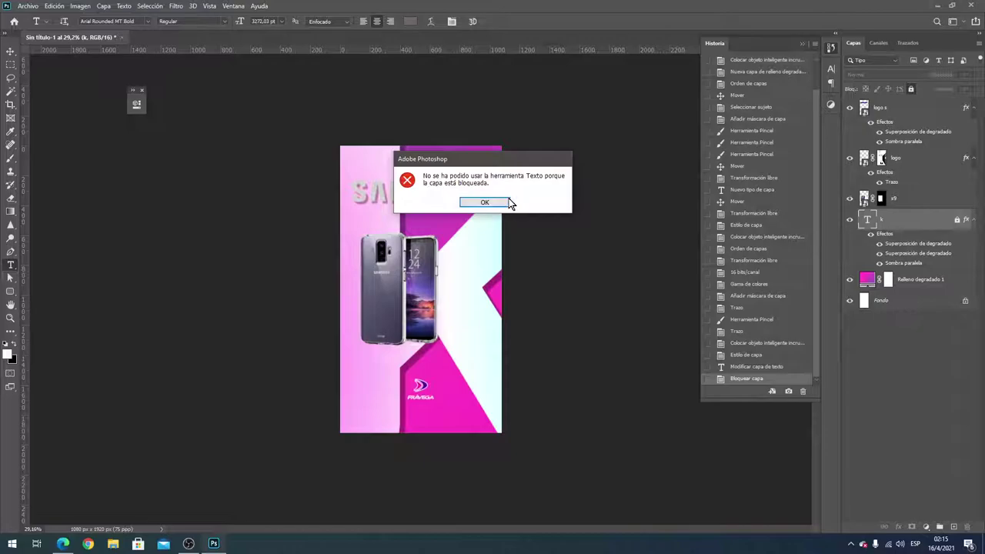
click(508, 204)
Hide the k layer and start a new 100 pt text layer below the SAMSUNG logo
click(850, 220)
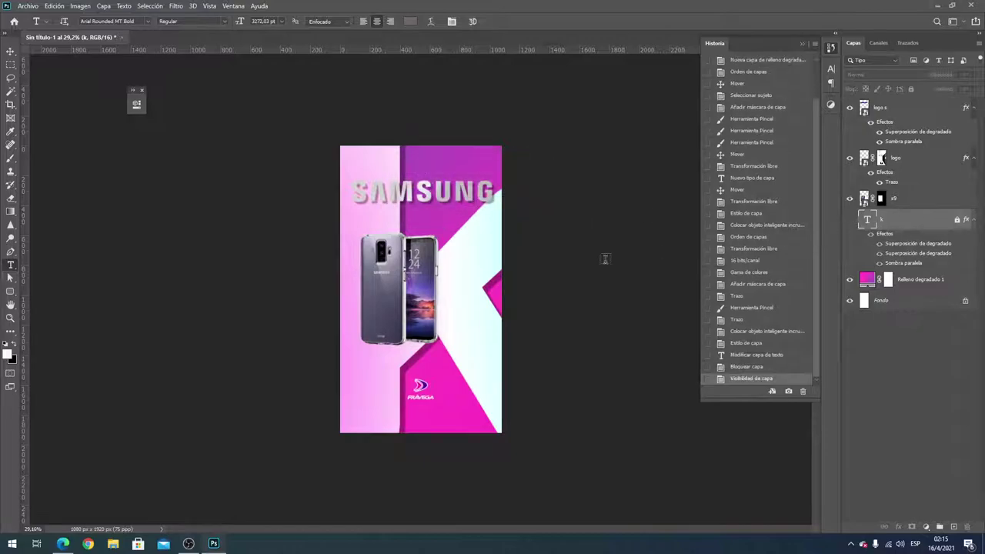
click(456, 243)
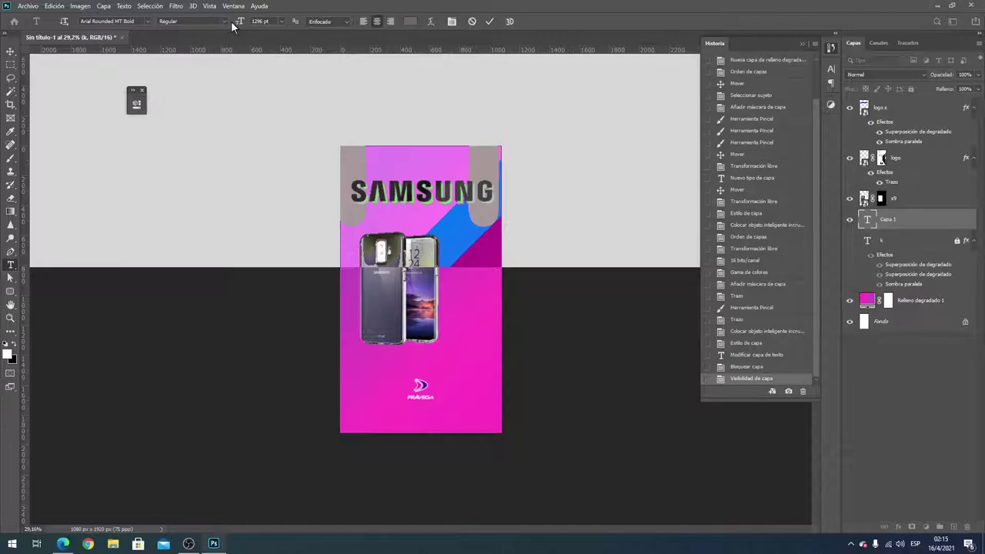
drag(240, 23, 207, 23)
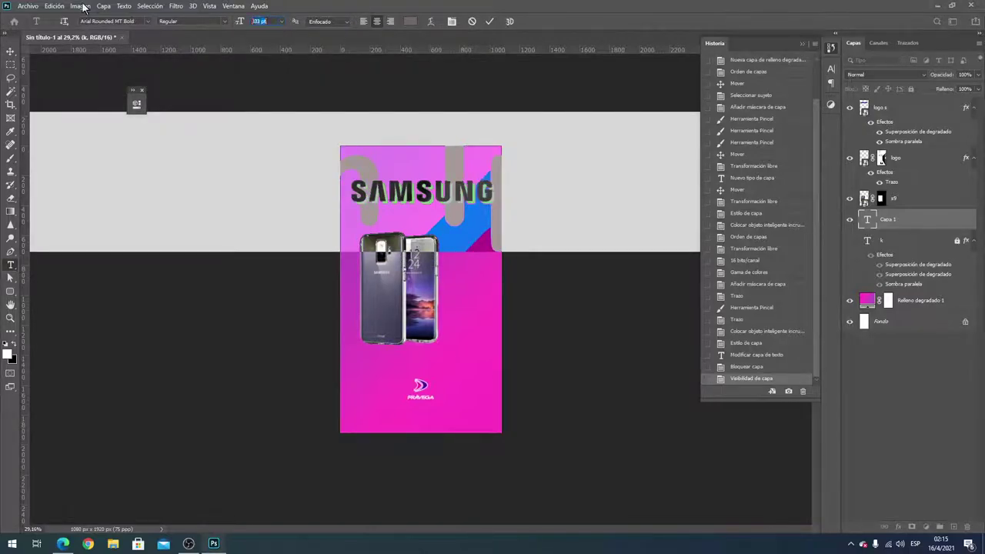
text(100)
key(Return)
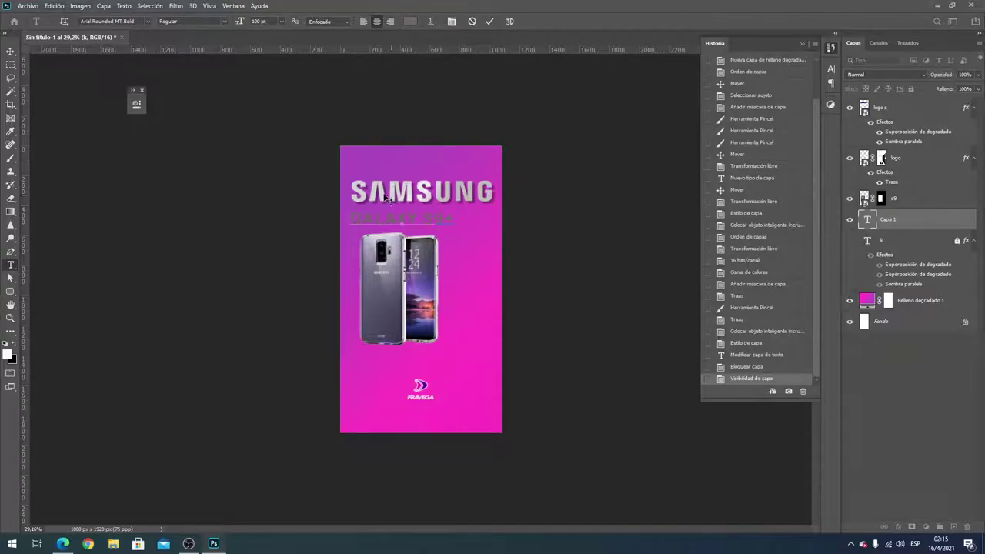
Colour the GALAXY S9+ text black (000000), commit it, and shift it right under SAMSUNG
drag(350, 218, 455, 218)
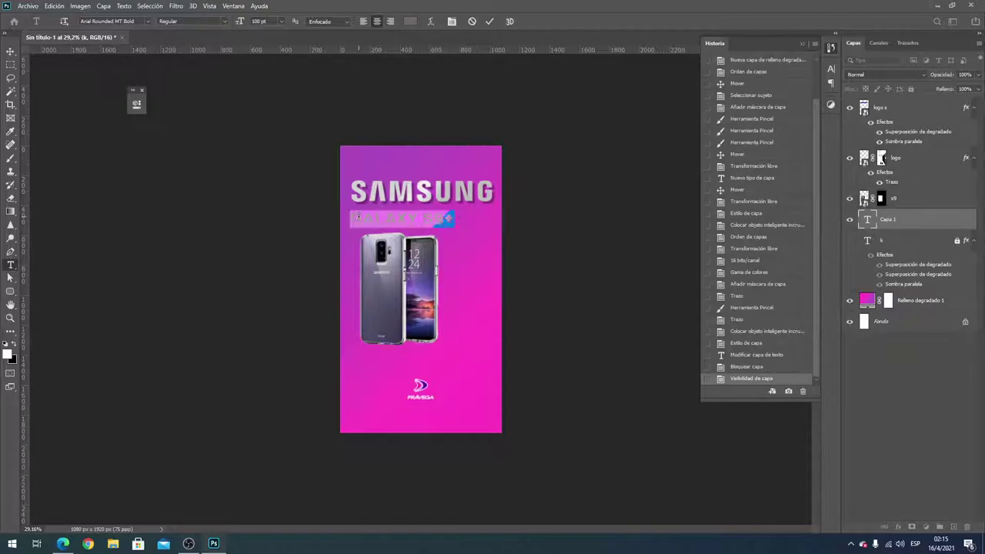
click(409, 21)
text(000000)
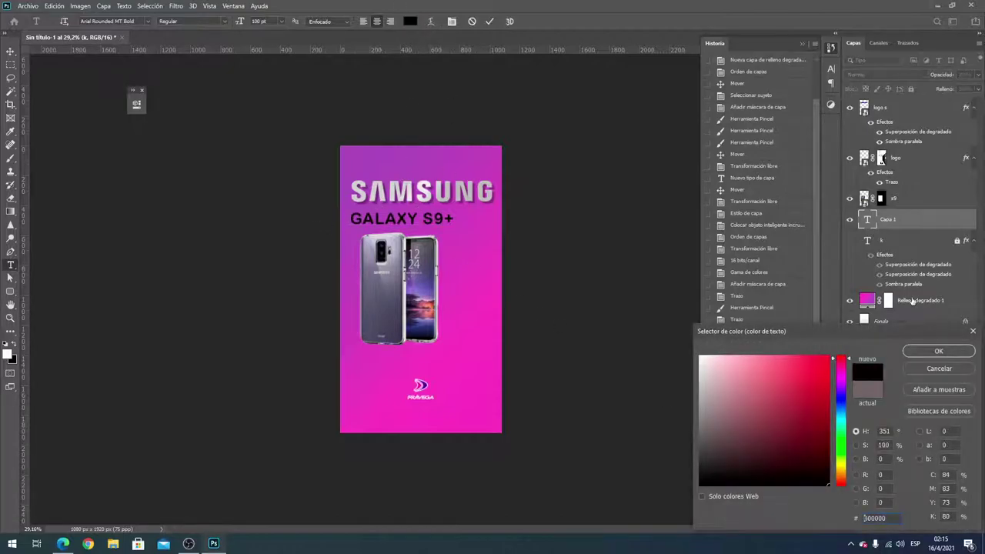
click(922, 355)
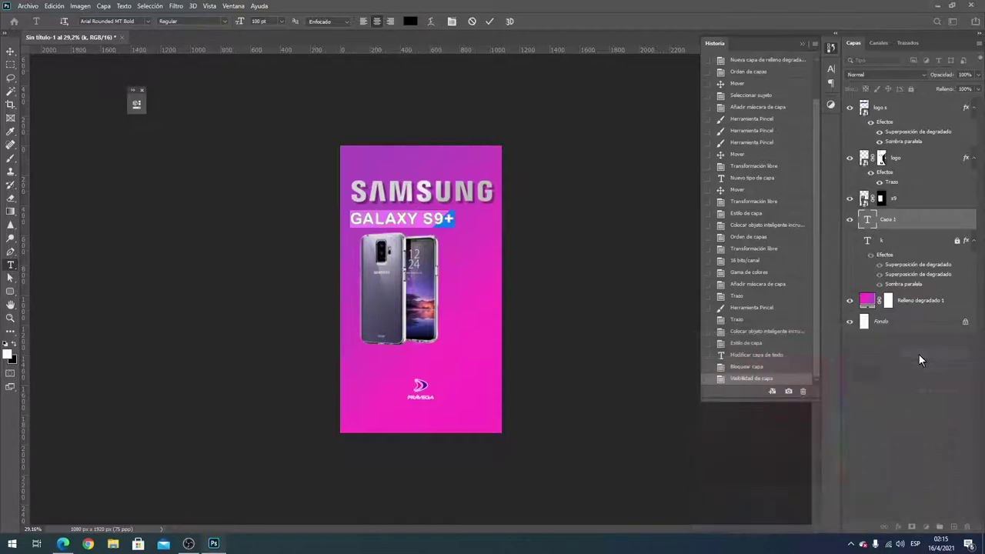
click(10, 51)
drag(410, 218, 440, 220)
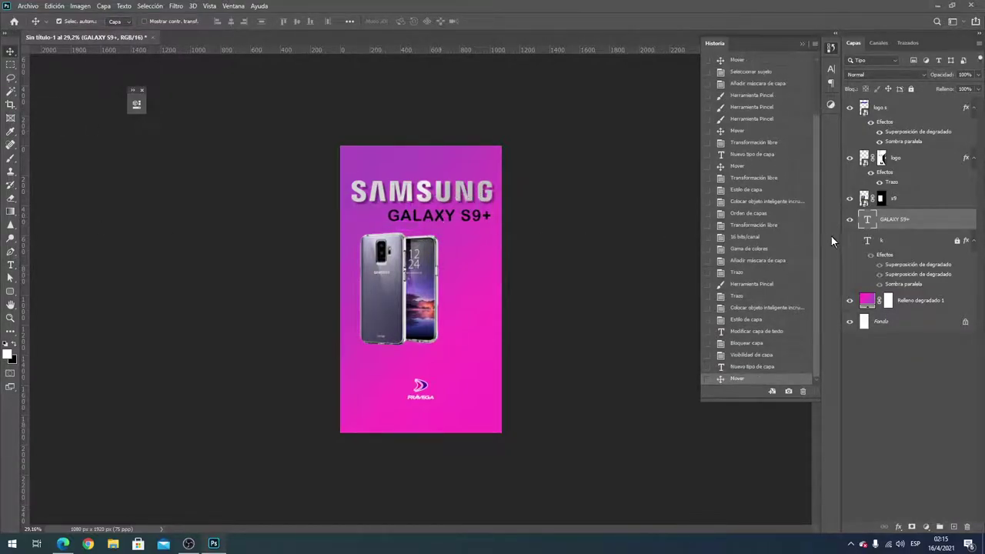
Toggle the k layer's visibility and the SAMSUNG logo's effects to compare
click(850, 241)
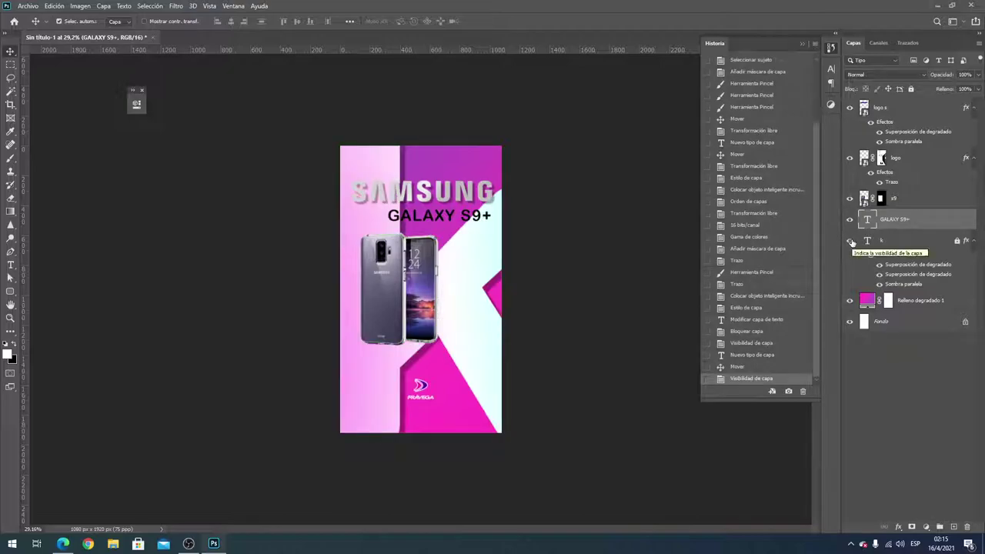
click(851, 241)
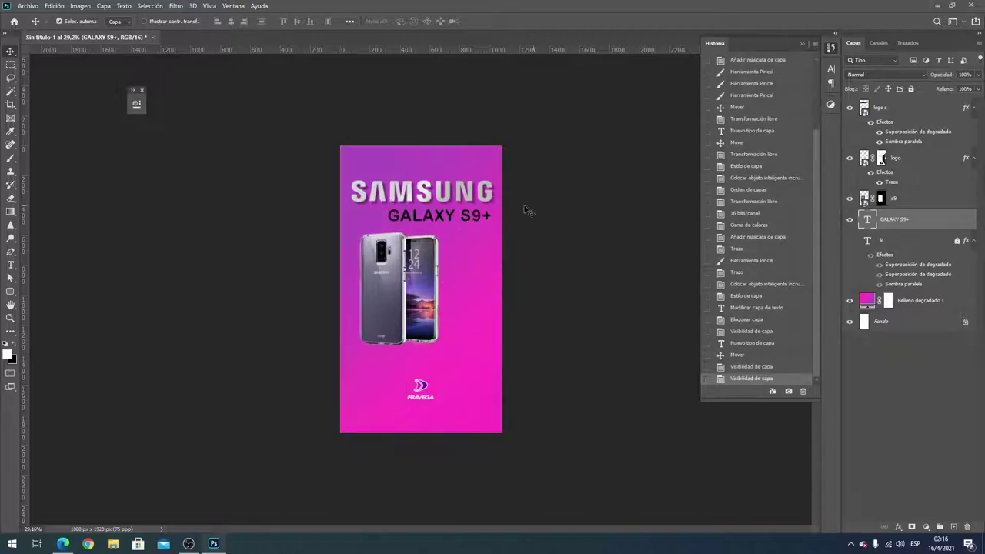
click(486, 200)
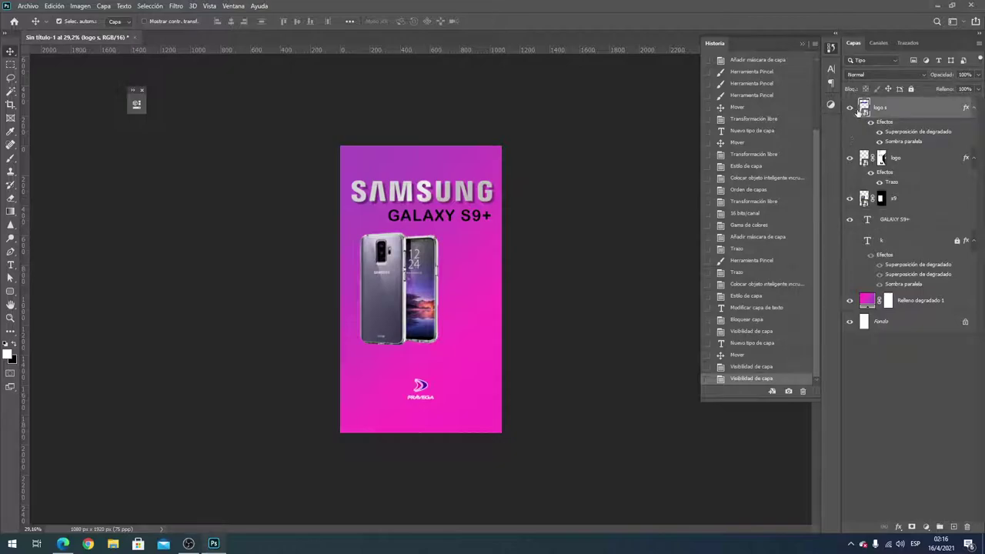
click(879, 132)
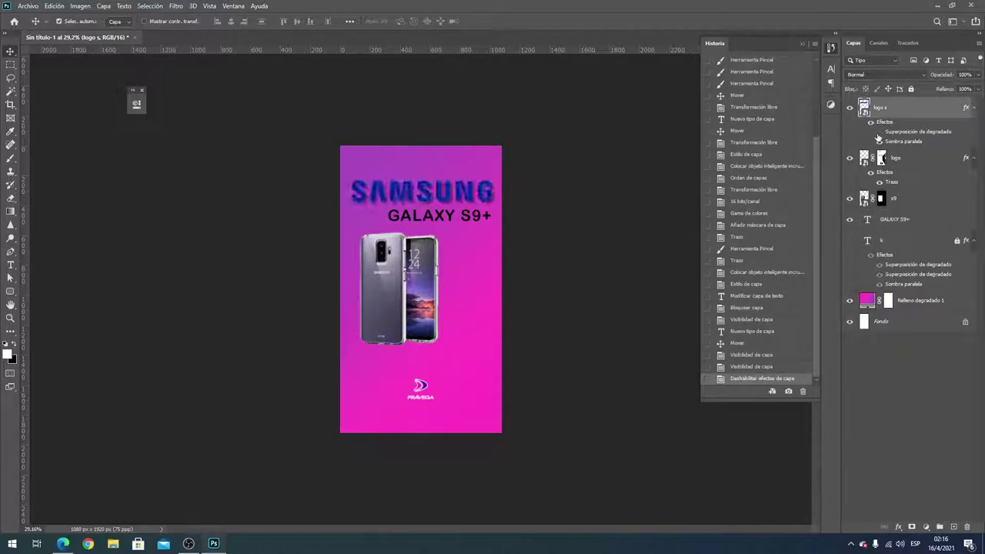
click(879, 132)
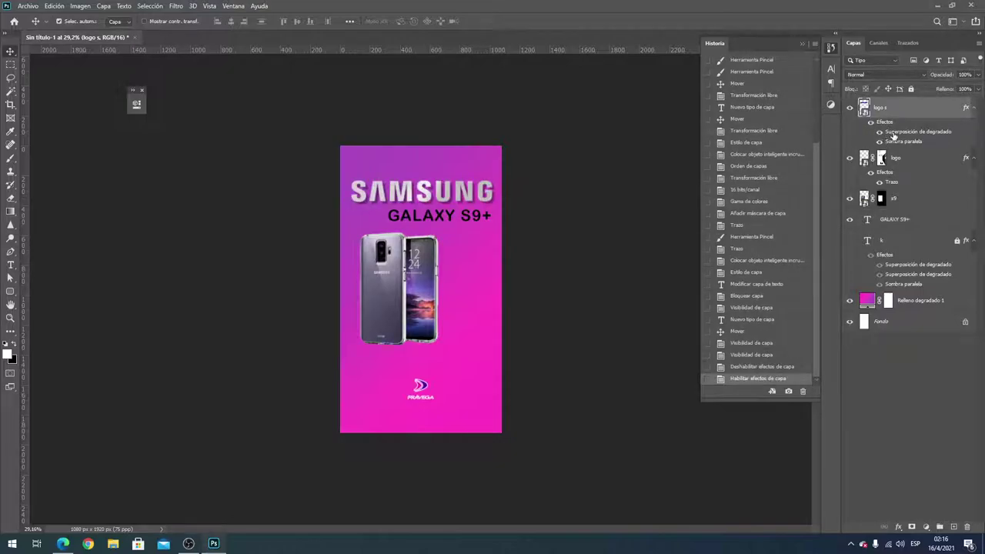
Give the SAMSUNG logo a black 000000 colour overlay and show the k shapes again
double_click(892, 135)
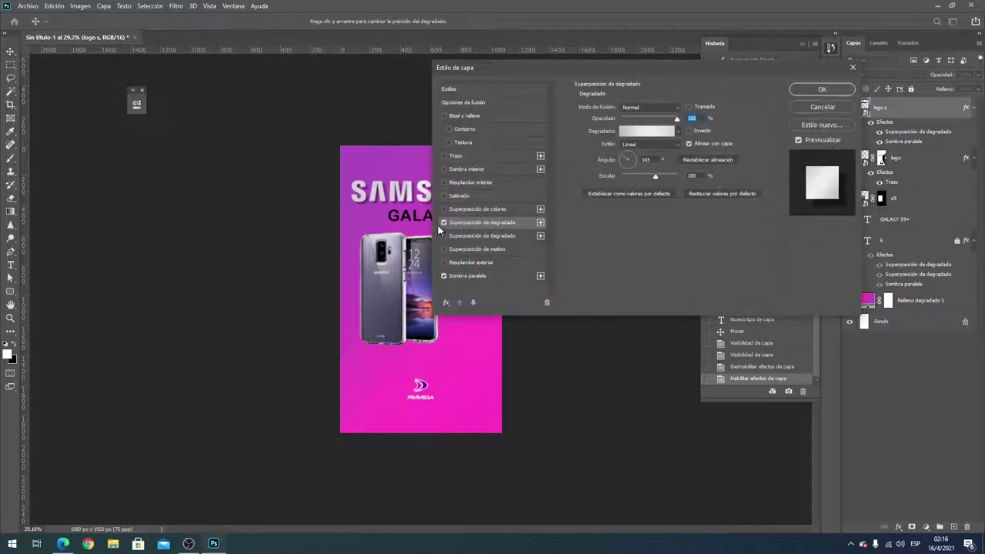
click(443, 210)
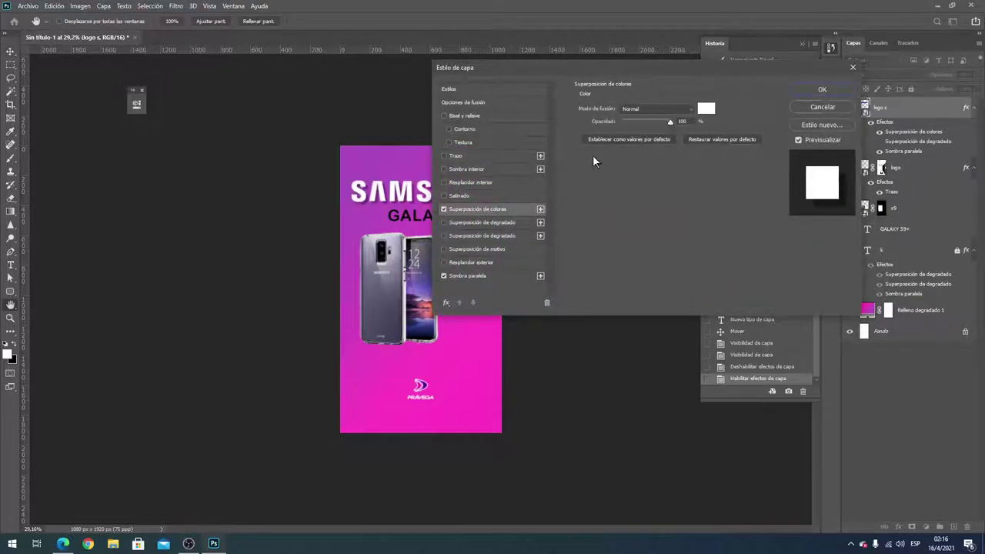
click(706, 109)
drag(752, 423, 820, 486)
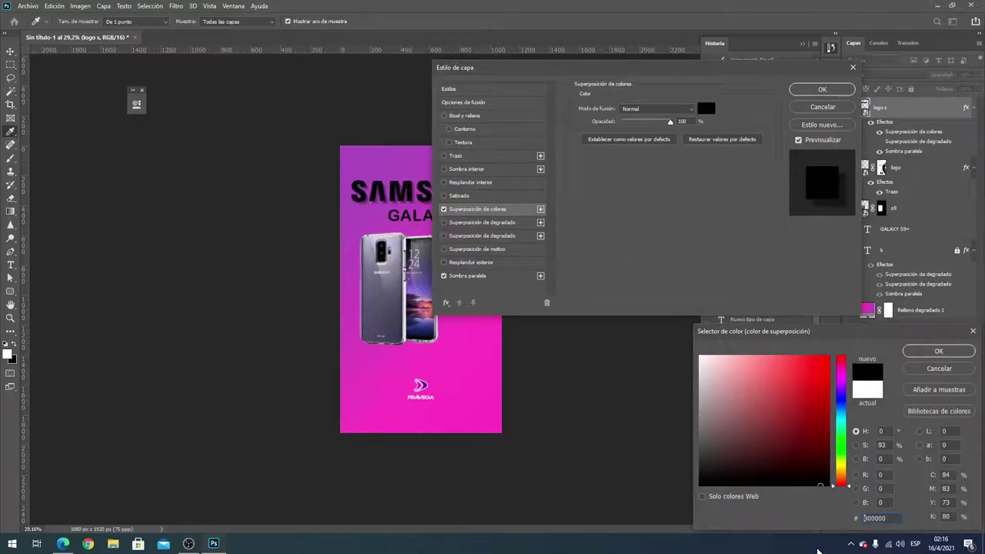
click(938, 351)
click(822, 89)
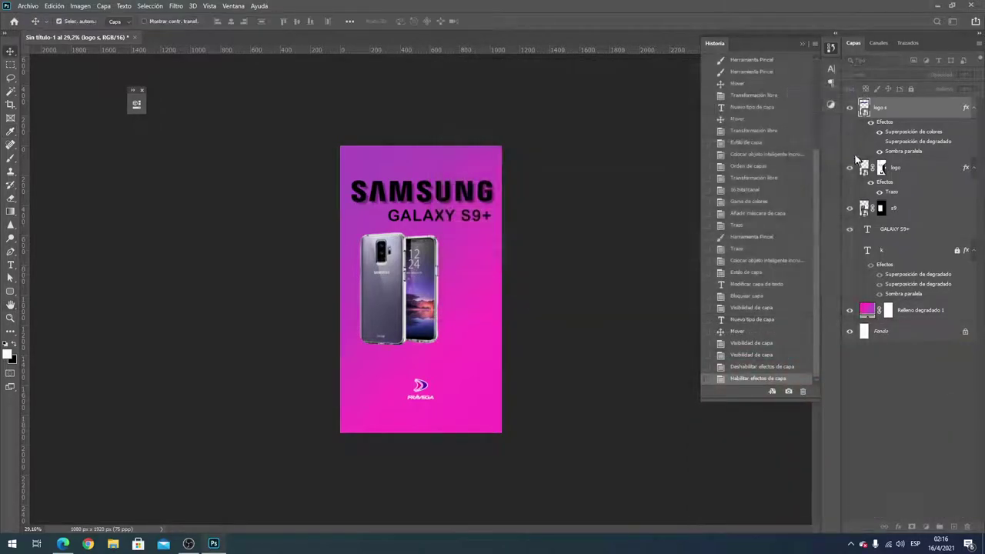
click(850, 252)
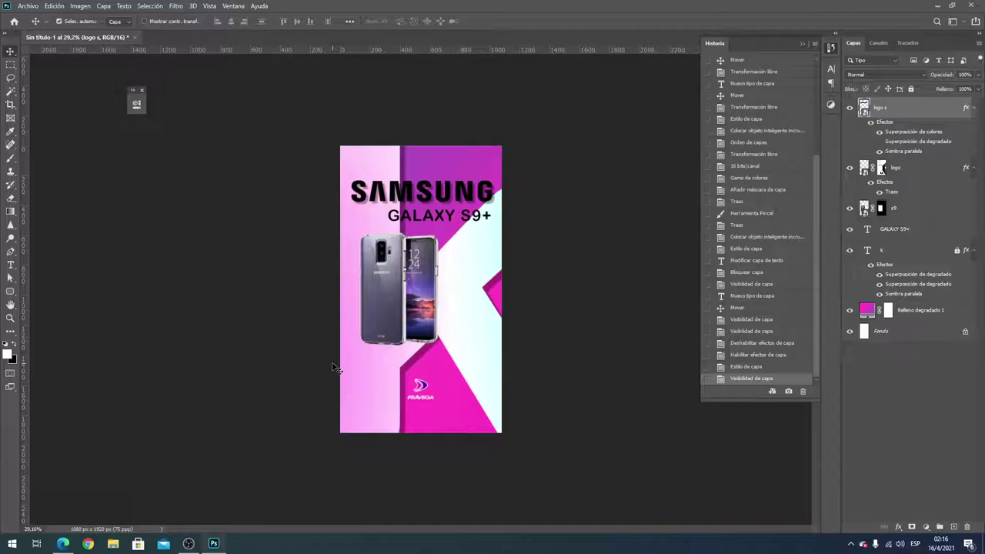
click(63, 544)
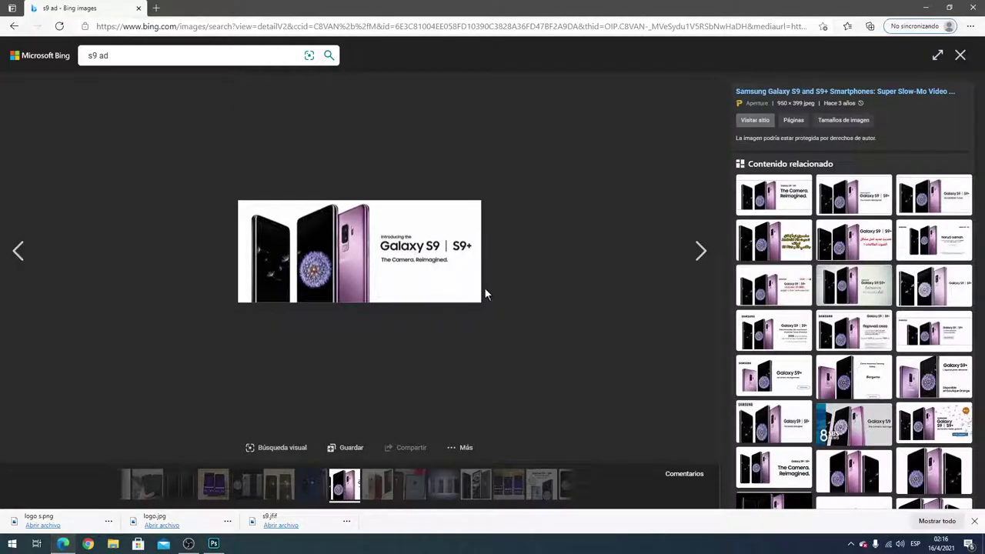
mouse_move(854, 240)
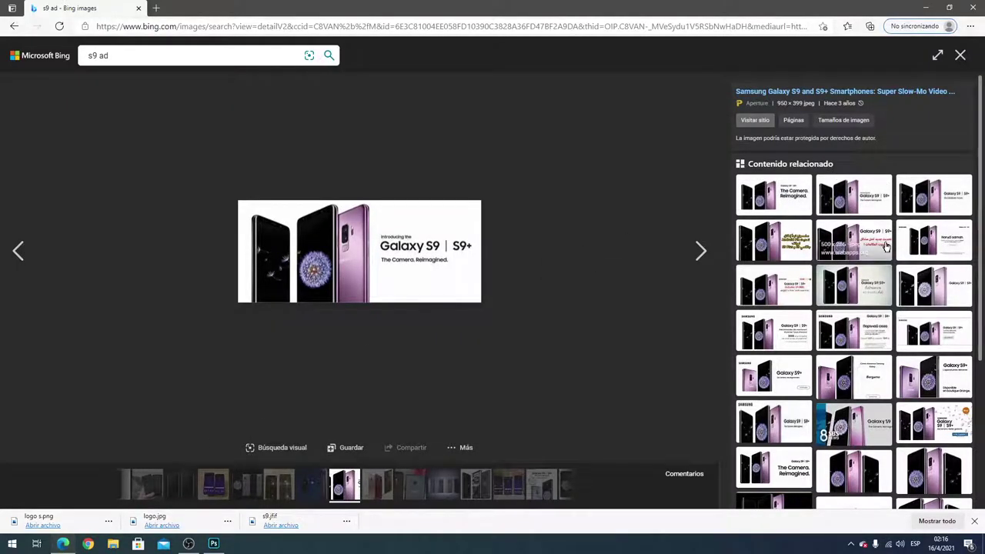
Browse Galaxy S9 ad examples, including the Italian, CHF 100 Cashback and Thai price ads
click(856, 324)
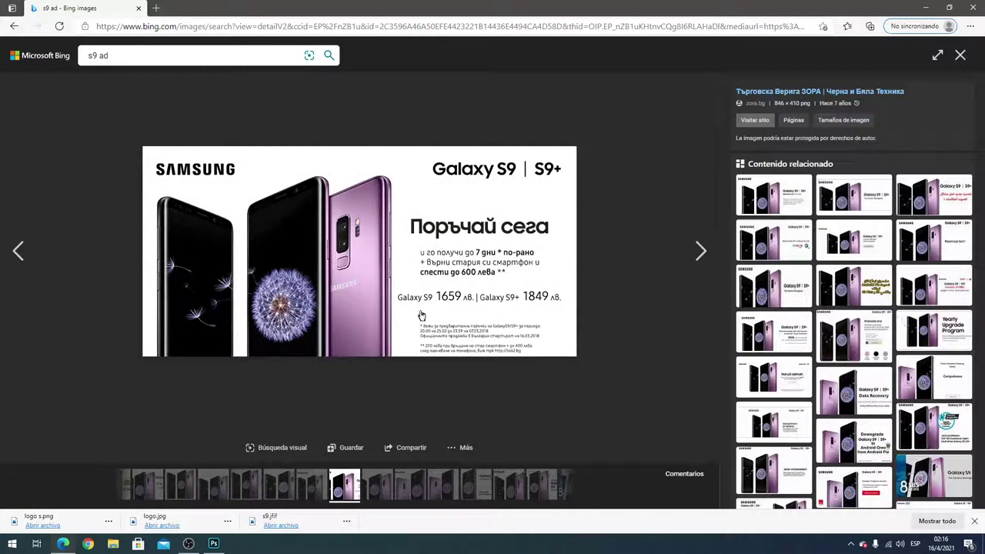
click(850, 338)
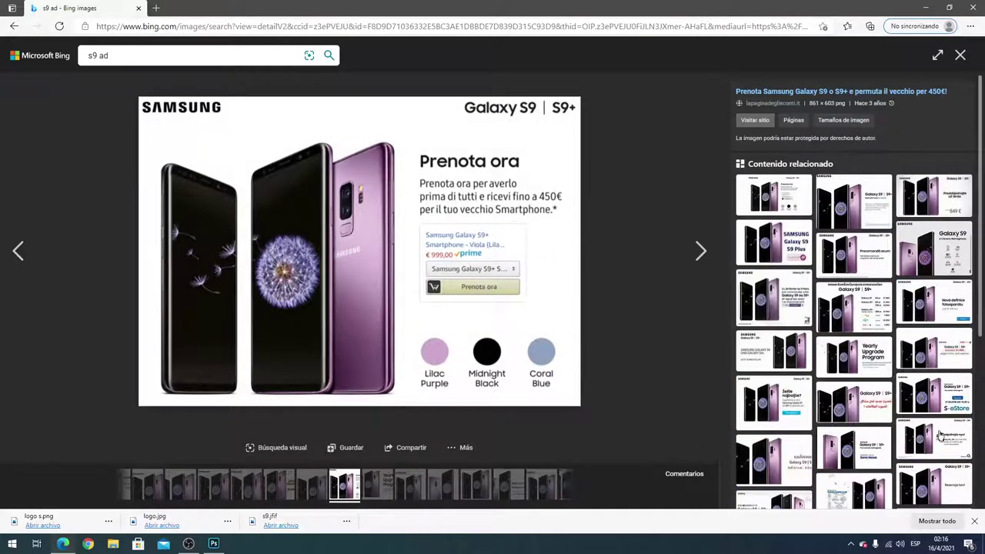
scroll(940, 436, down, 3)
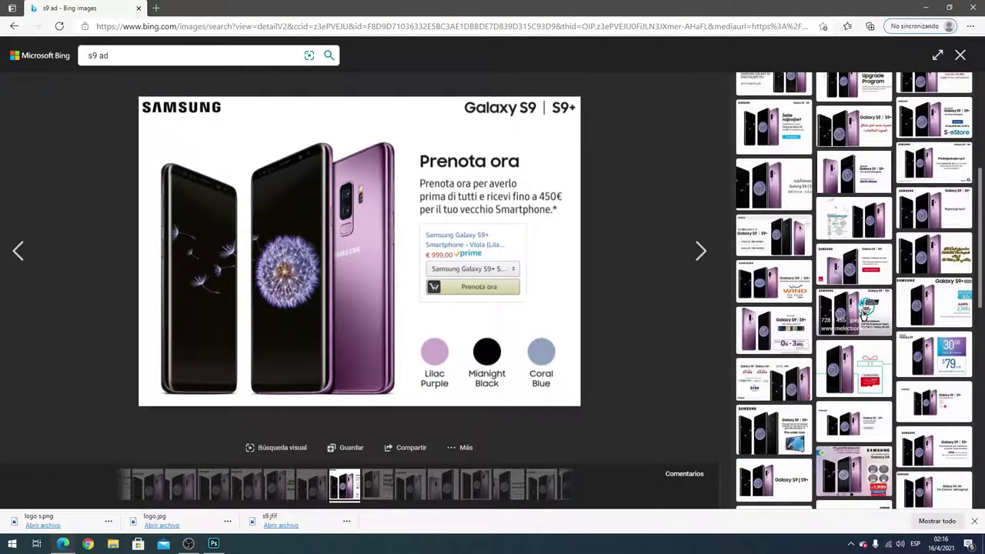
click(862, 314)
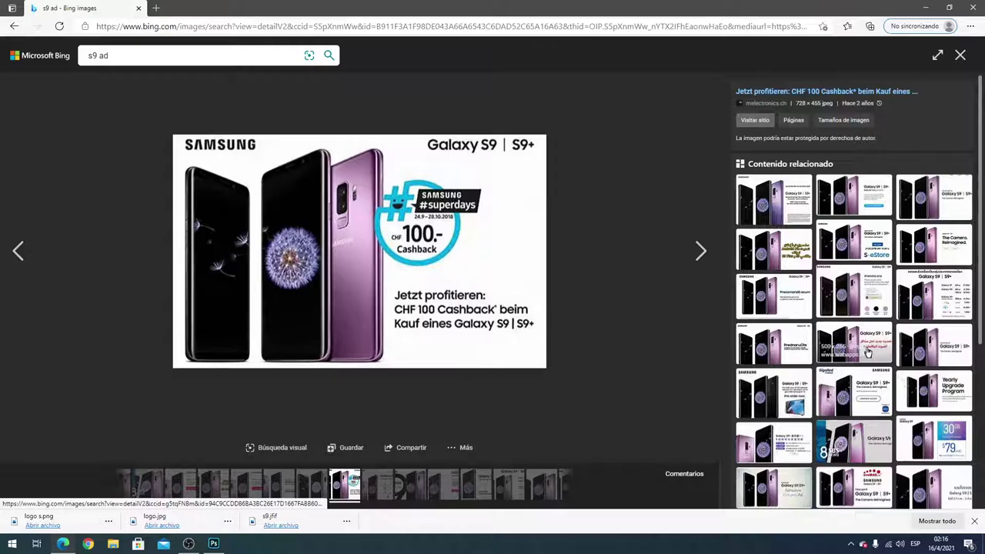
click(955, 285)
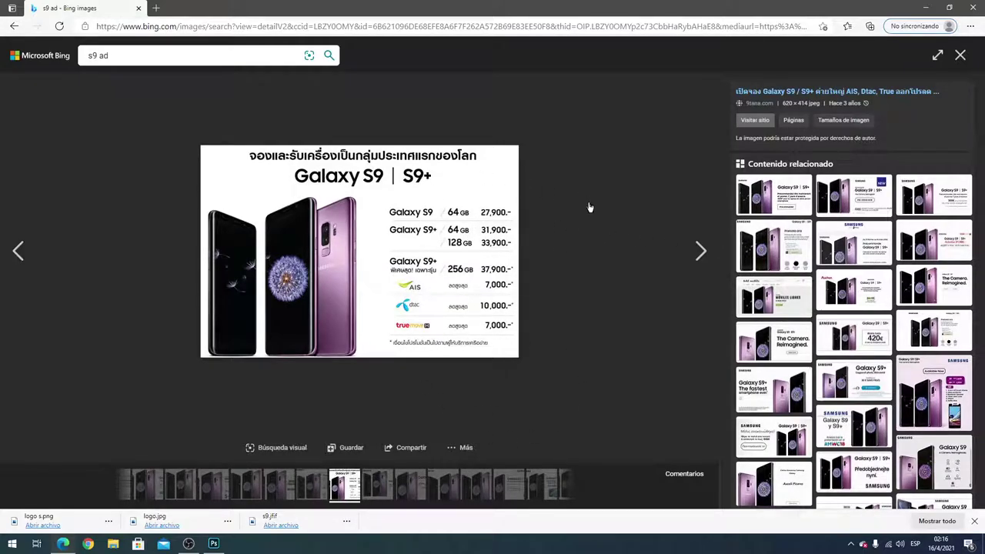
click(213, 543)
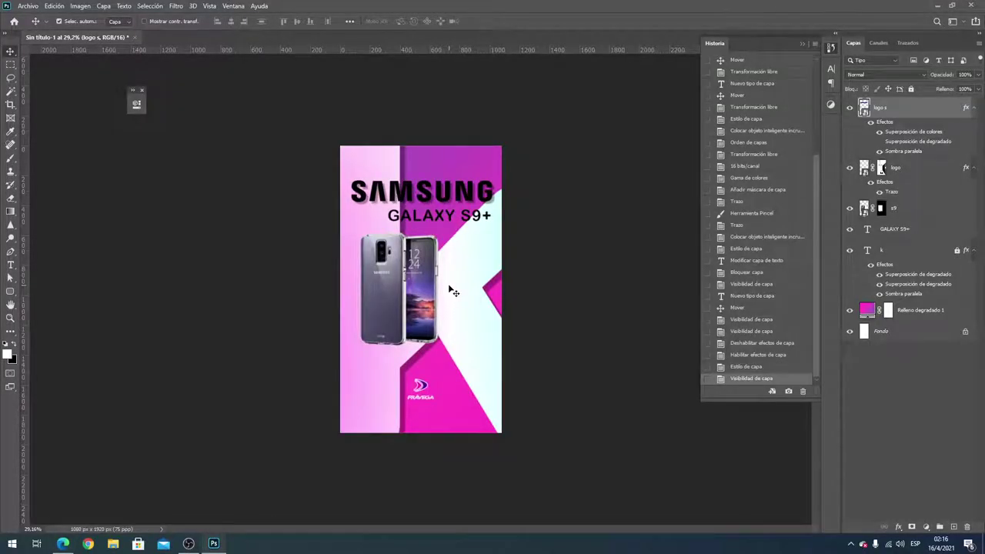
Hide the pink and white k layer and type 'VIDEO 4K' beside the phone
key(t)
click(850, 255)
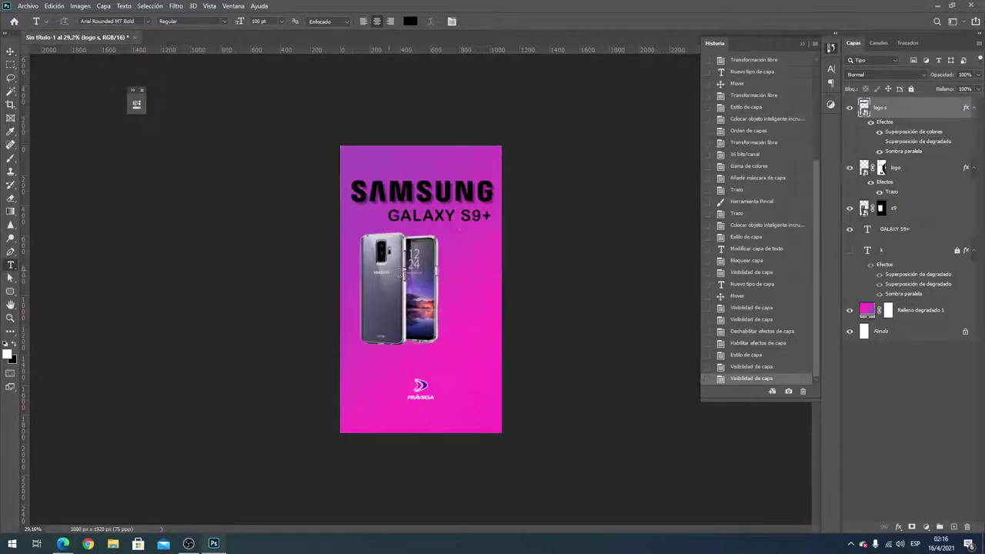
click(458, 278)
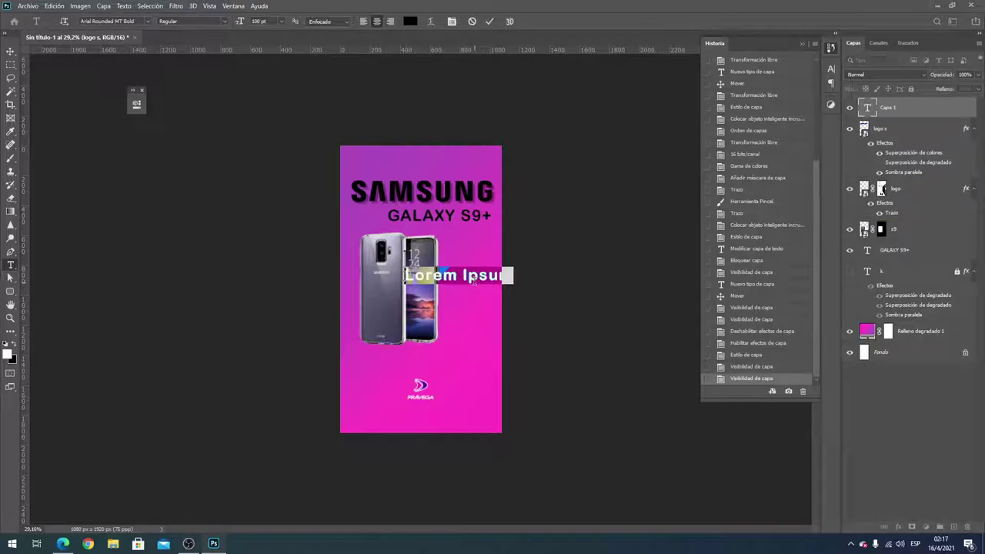
text(VIDEO )
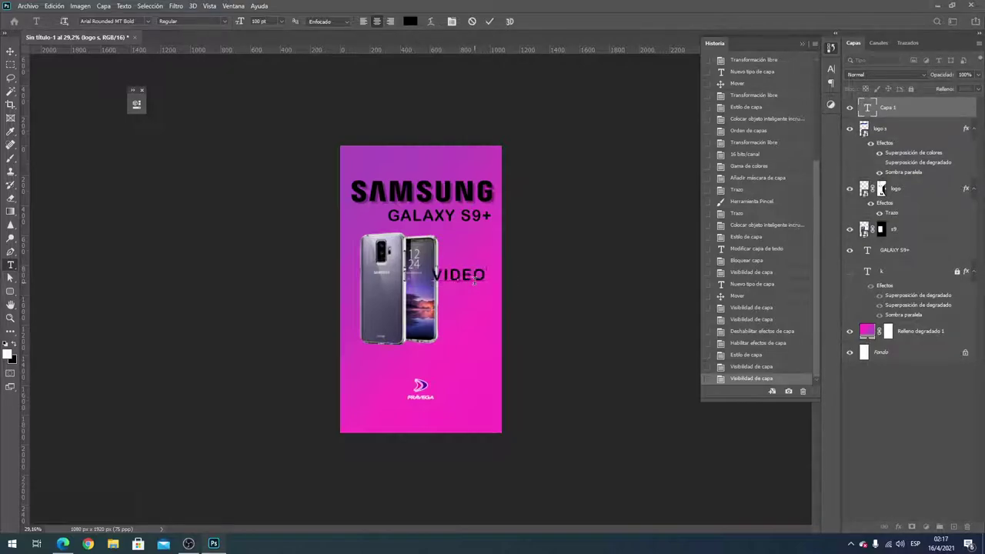
text(4K)
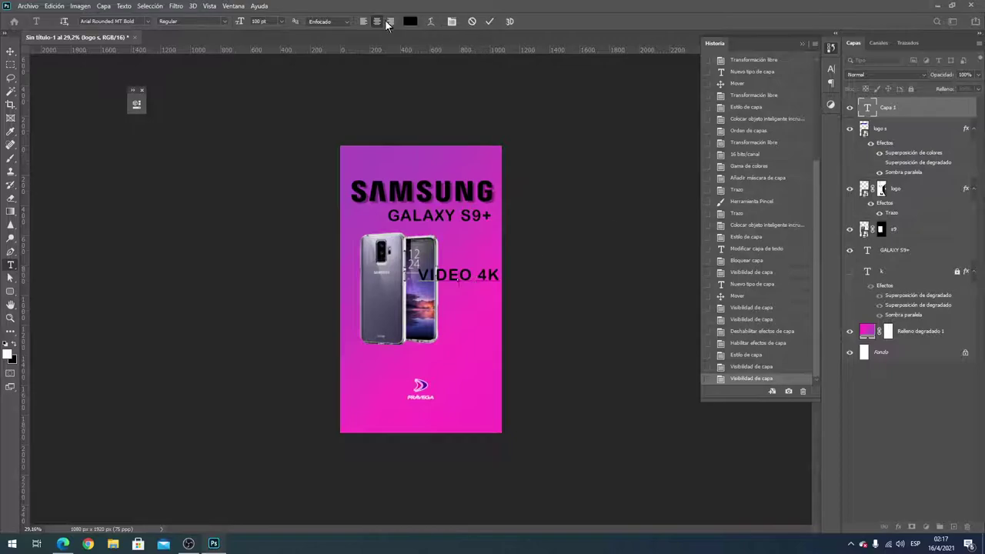
click(209, 6)
click(233, 6)
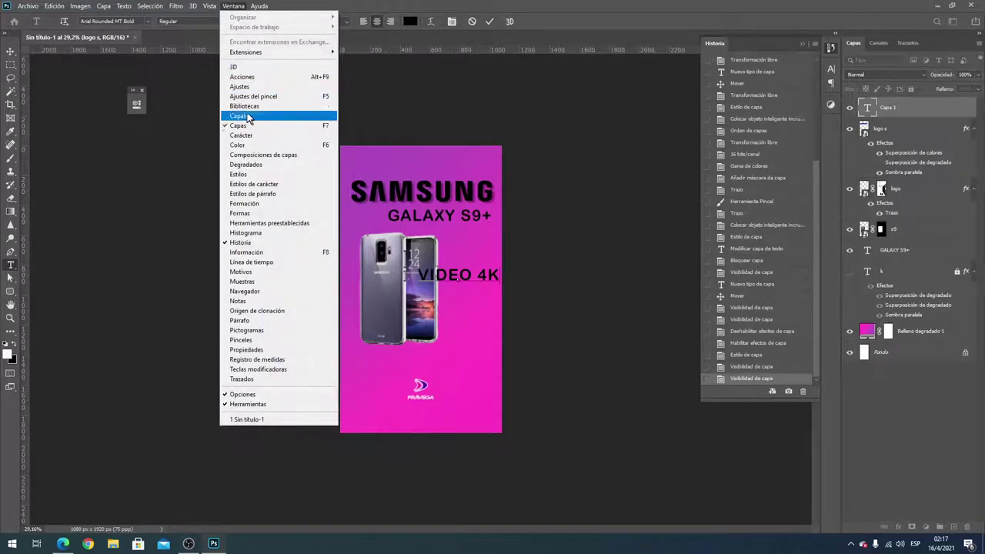
Add the second text line and try a leading value of 8 in the Character panel
click(260, 137)
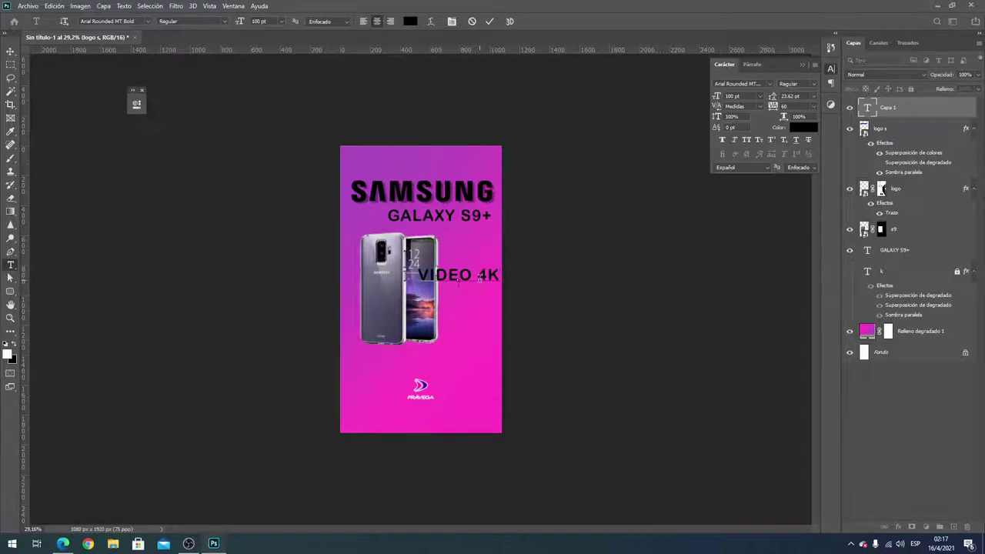
text(VID)
text(EO 4K)
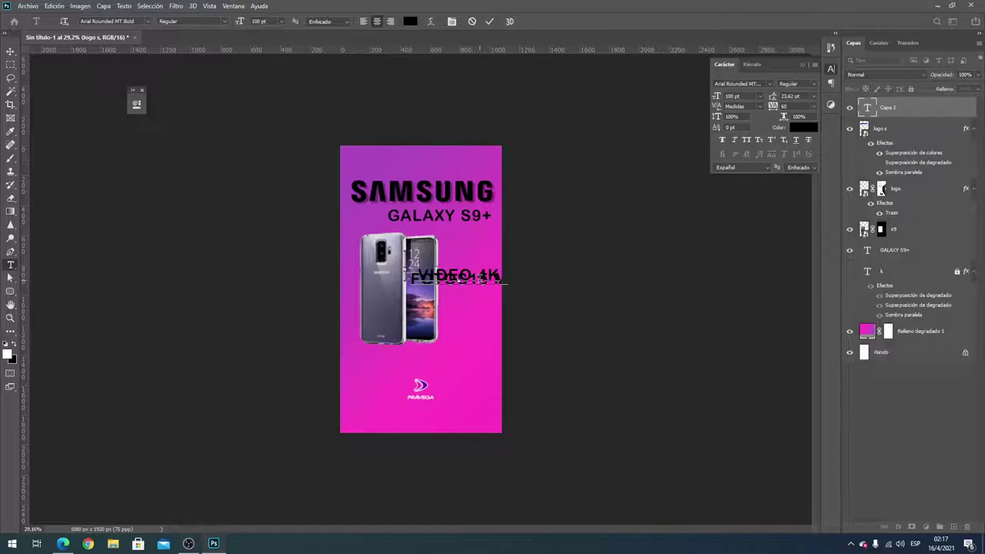
text(M)
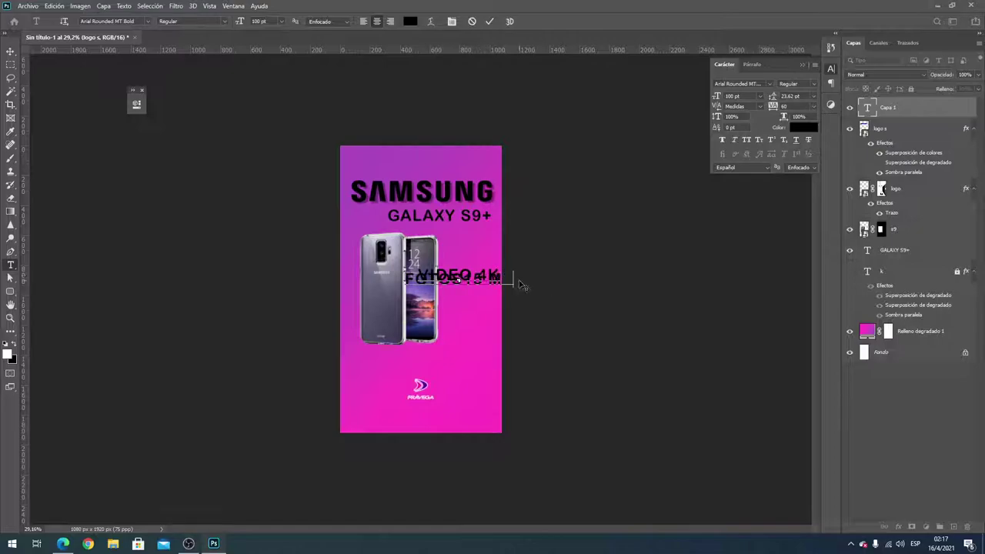
key(ctrl+a)
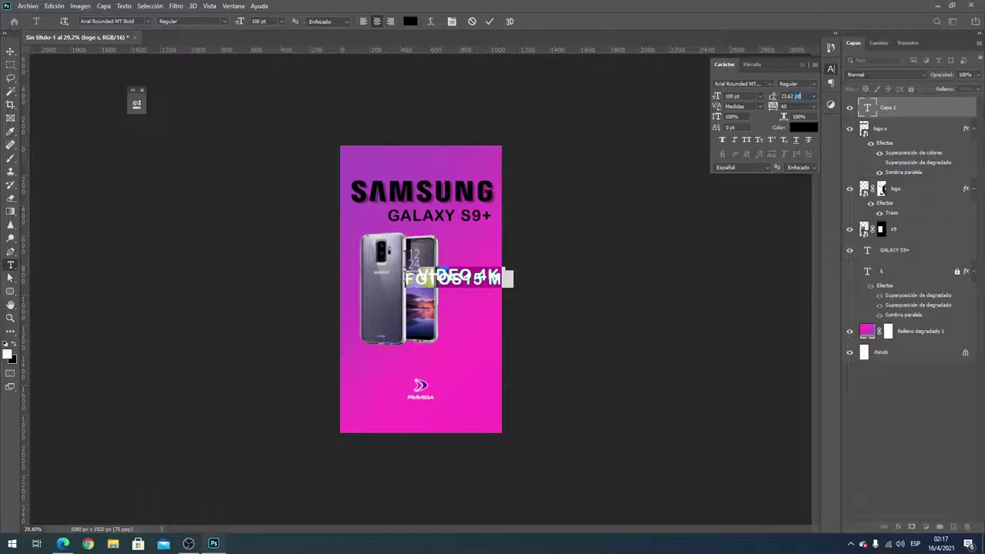
text(8)
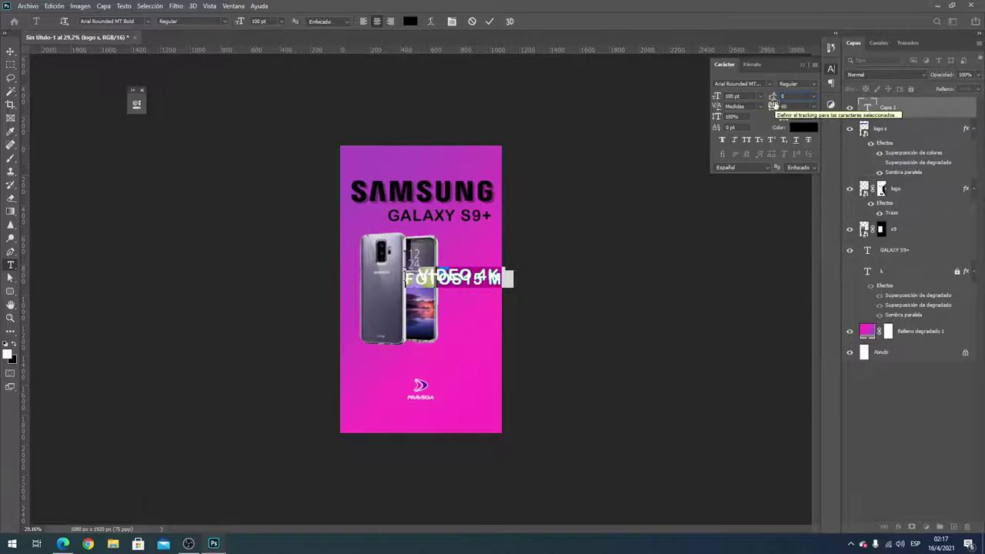
key(Return)
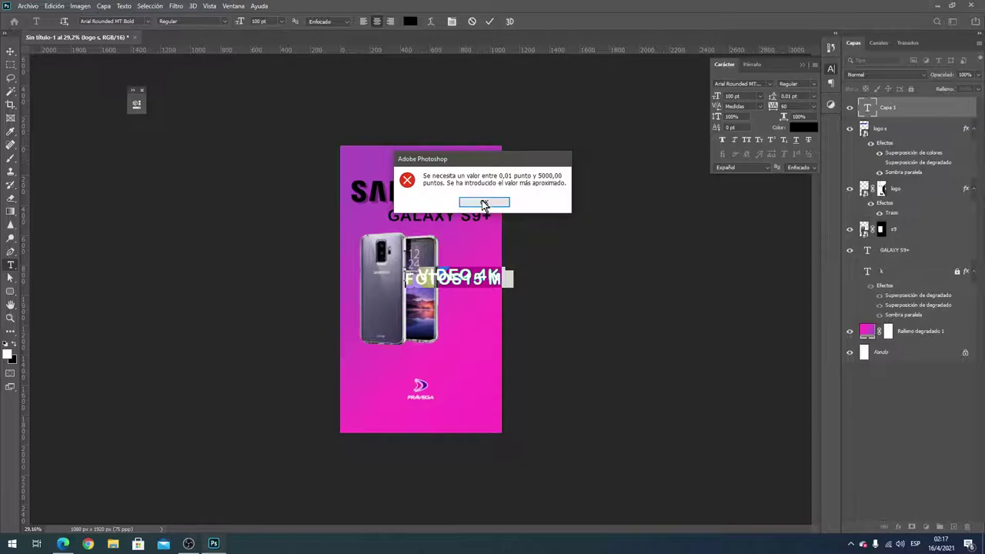
click(484, 202)
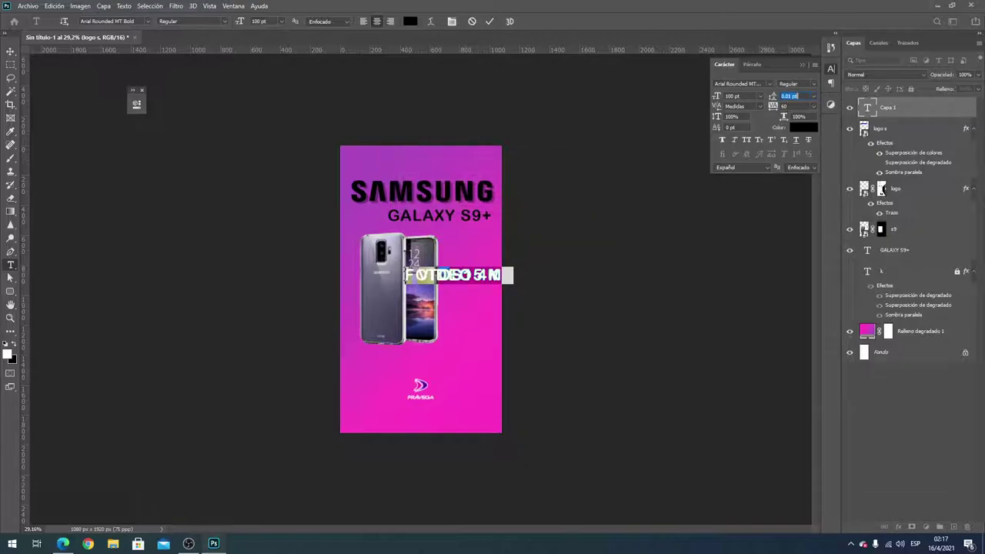
Set leading to 99,01 pt and left-align the VIDEO 4K / FOTOS15 M lines
drag(774, 97, 822, 98)
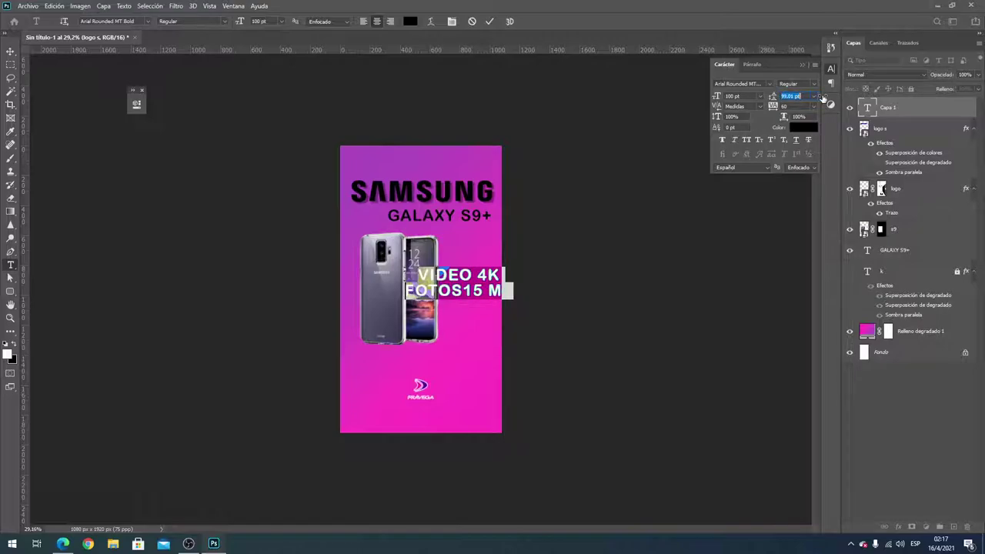
click(422, 286)
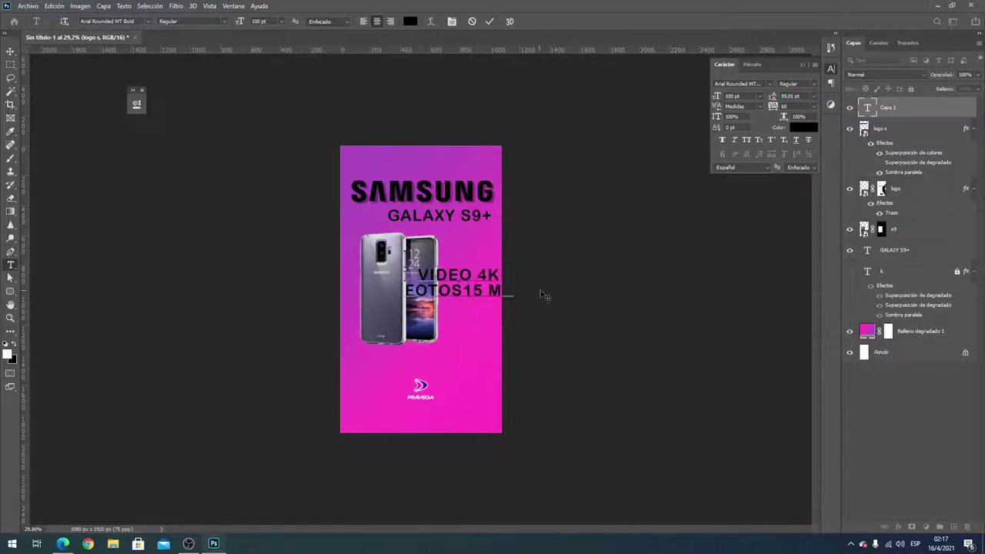
drag(419, 274, 542, 335)
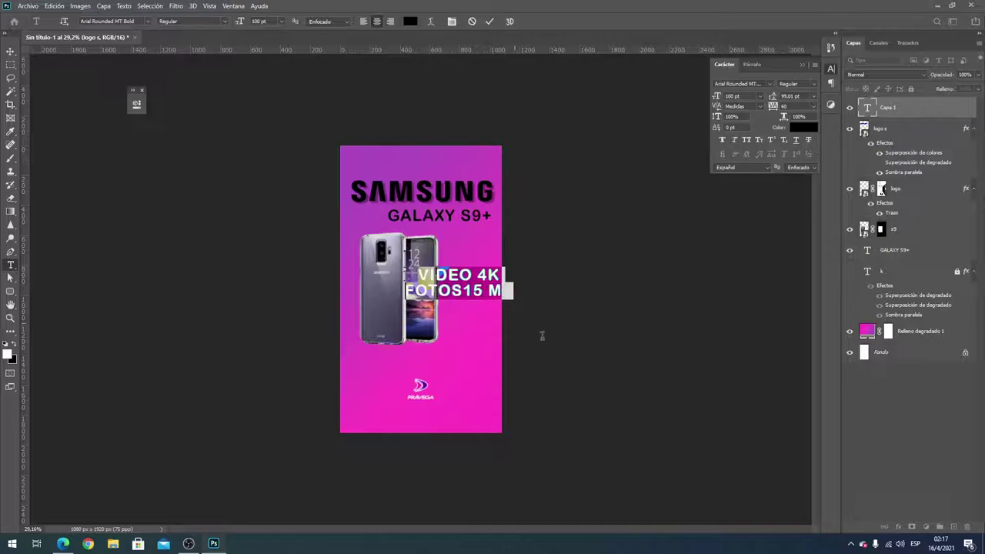
click(363, 21)
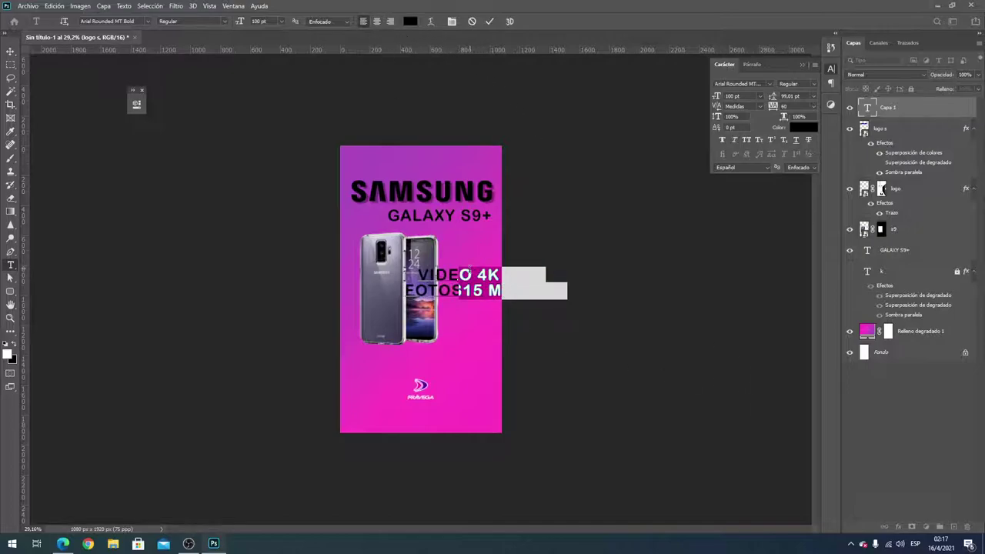
click(11, 51)
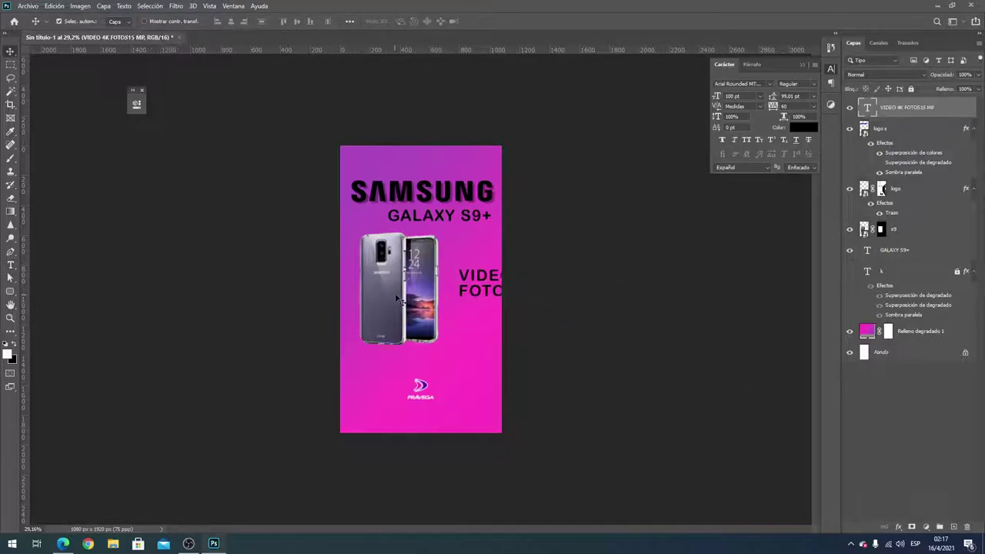
Move the phone left and scale the VIDEO 4K / FOTOS15 MP text to 45.2 pt beside it
drag(395, 297, 380, 307)
mouse_move(494, 280)
mouse_down()
mouse_move(472, 274)
mouse_move(477, 282)
mouse_up()
key(ctrl+t)
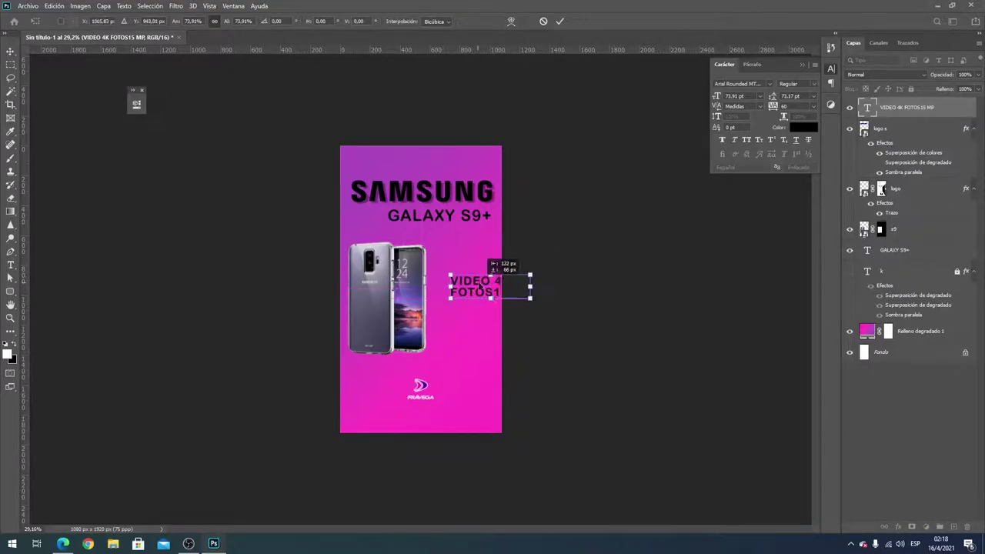
mouse_move(477, 281)
mouse_down()
mouse_move(532, 298)
mouse_move(502, 290)
mouse_up()
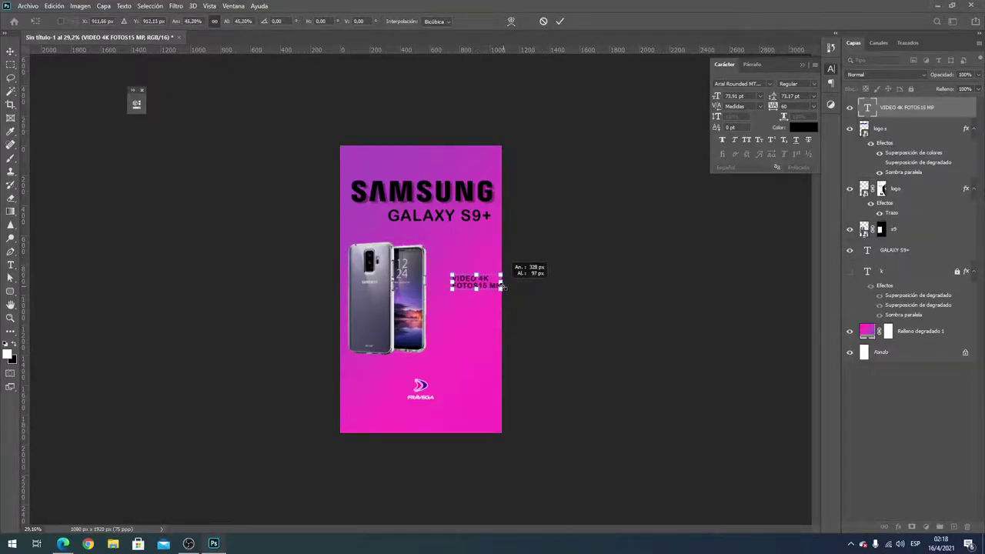
key(Return)
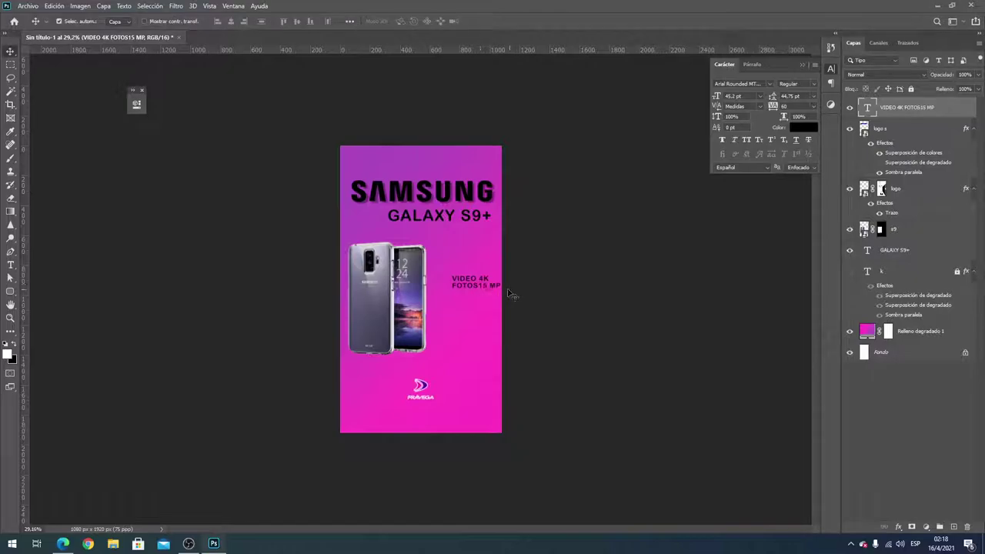
key(t)
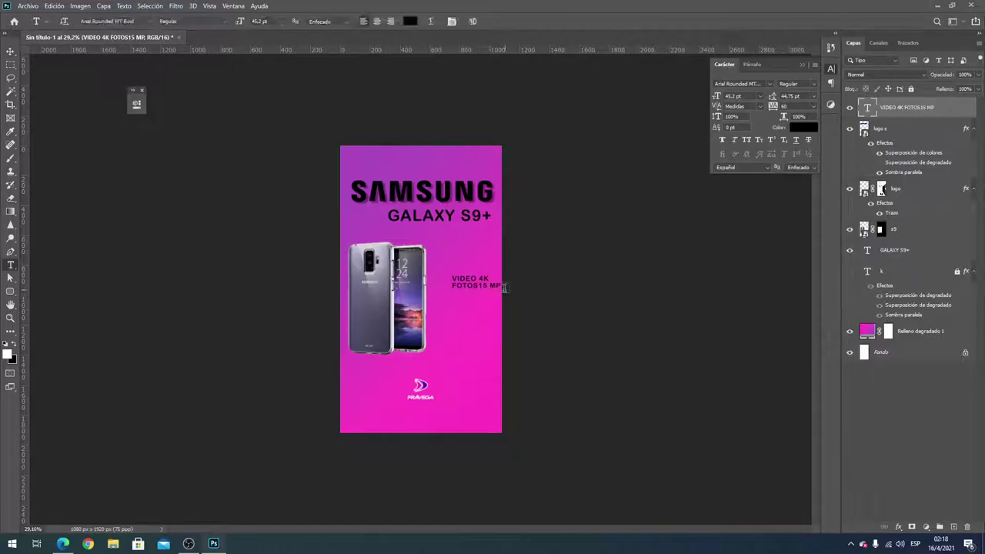
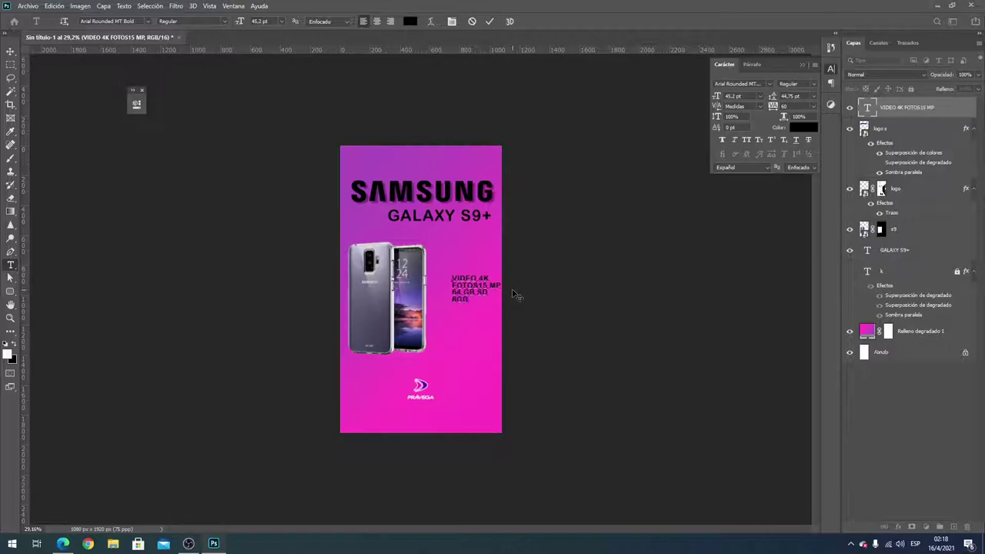
Finish the spec list with '8GB RAM' and a final 'QUAD CORE' line
text( RAM)
key(Return)
text(ORE)
Switch the spec text font to EmojiOne and scroll the Glyphs panel to the play glyph
drag(146, 37, 146, 23)
click(147, 21)
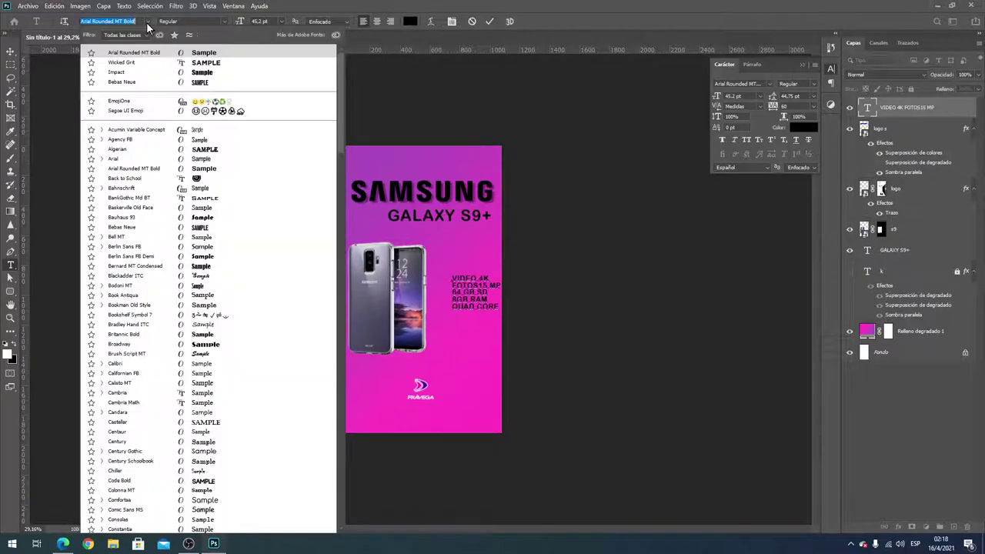
click(119, 101)
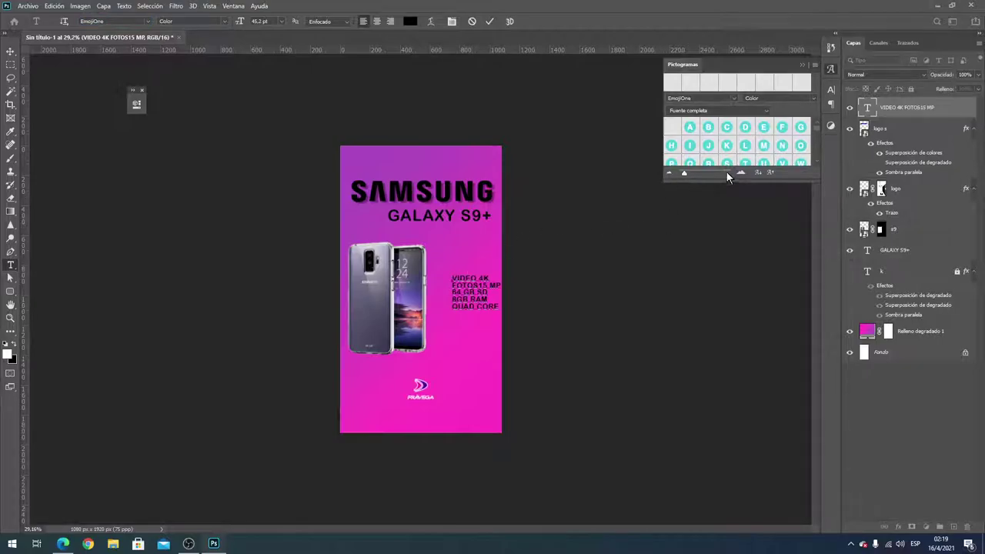
scroll(771, 139, down, 5)
scroll(772, 142, down, 3)
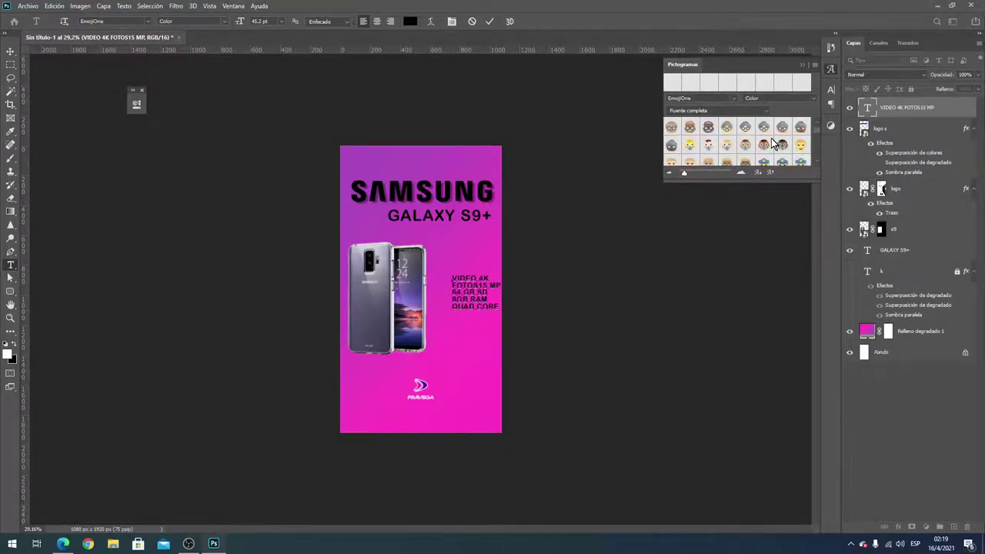
scroll(772, 143, down, 3)
scroll(772, 142, down, 3)
scroll(772, 142, down, 3)
scroll(772, 142, down, 3)
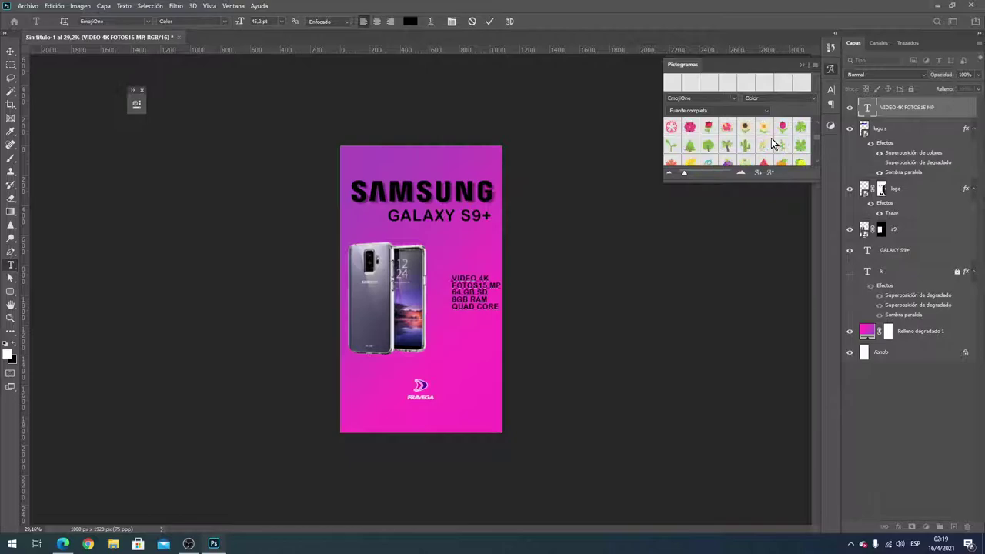
scroll(772, 143, down, 3)
scroll(773, 142, down, 3)
scroll(772, 142, down, 3)
scroll(772, 143, down, 3)
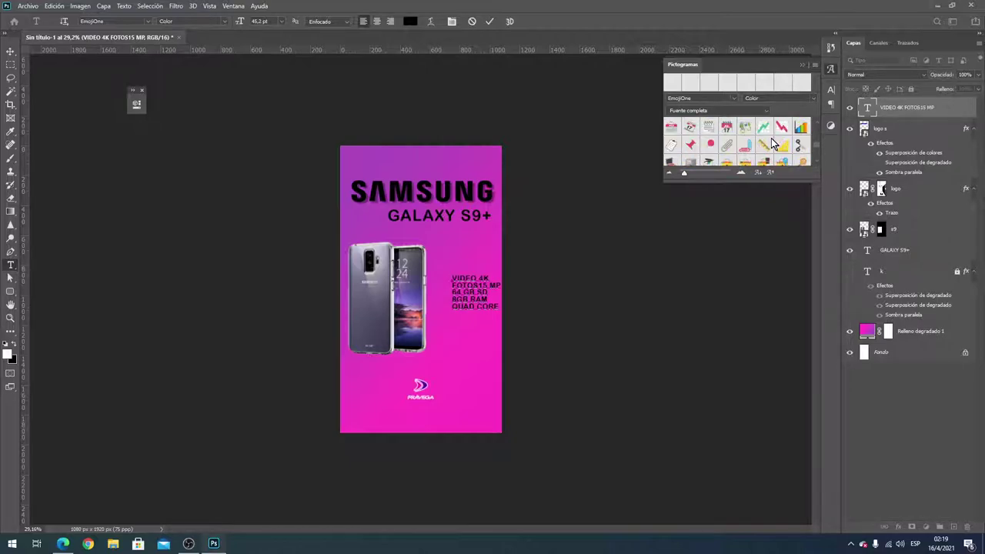
scroll(772, 143, down, 3)
scroll(773, 143, down, 3)
scroll(775, 144, down, 3)
scroll(772, 142, down, 3)
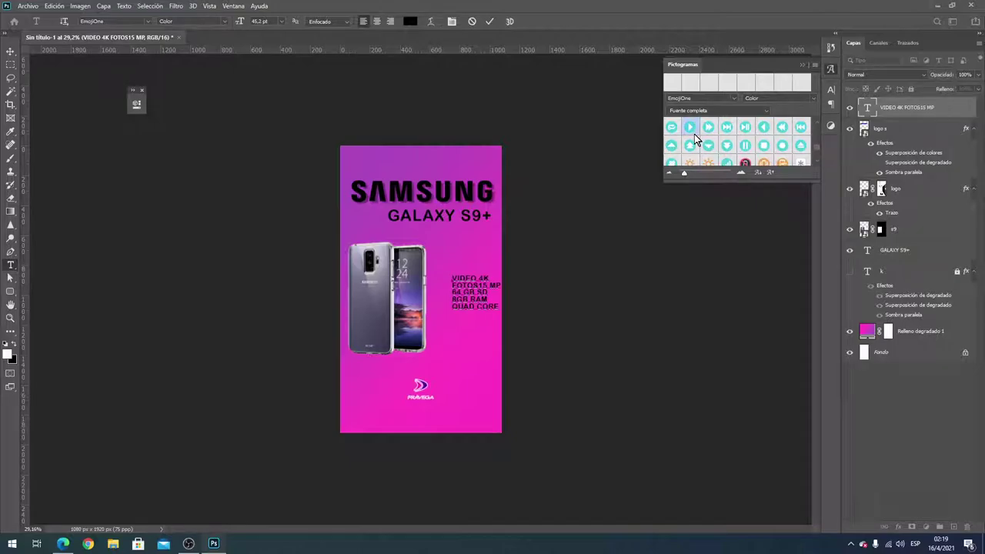
Add a cyan play-button bullet before each of the five spec lines
double_click(694, 134)
click(458, 283)
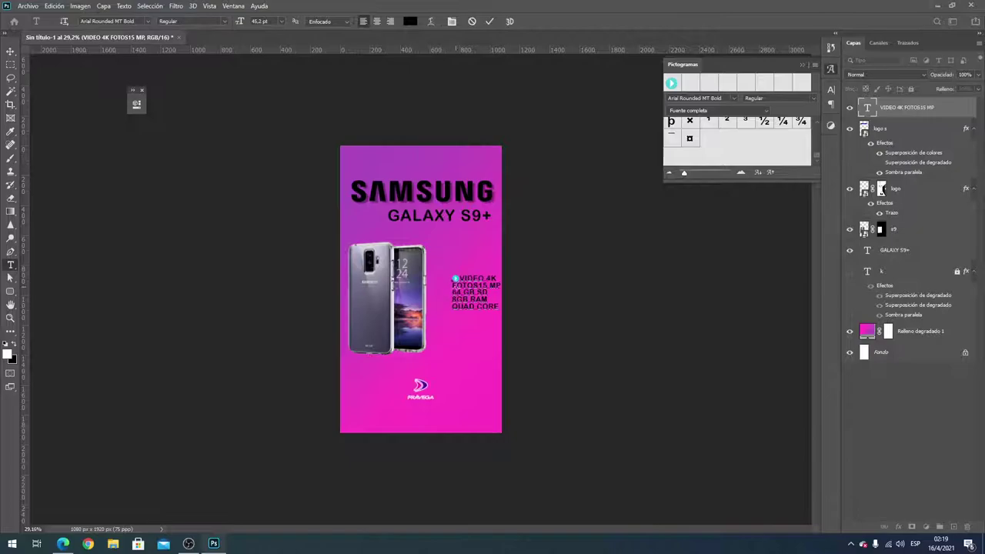
key(shift+Left)
key(ctrl+c)
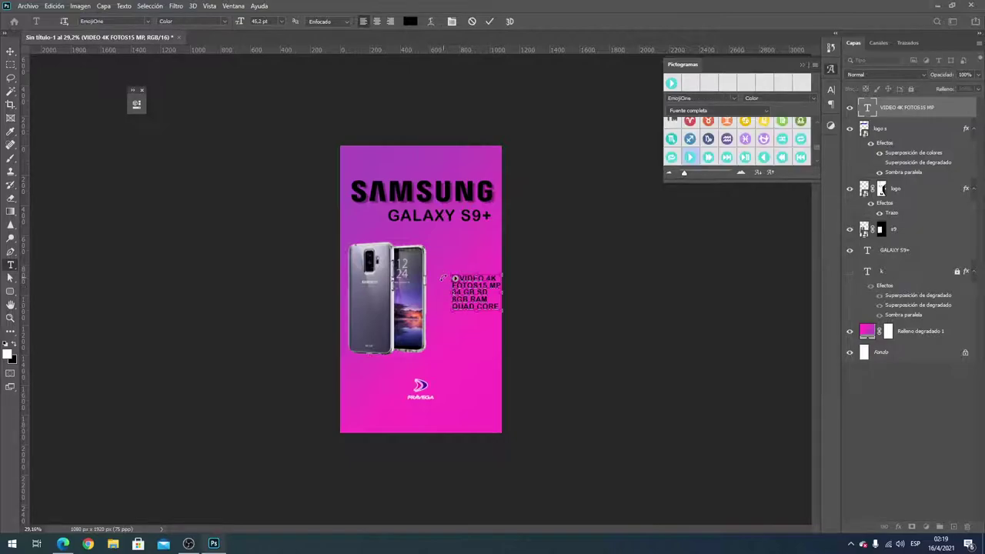
drag(444, 275, 543, 285)
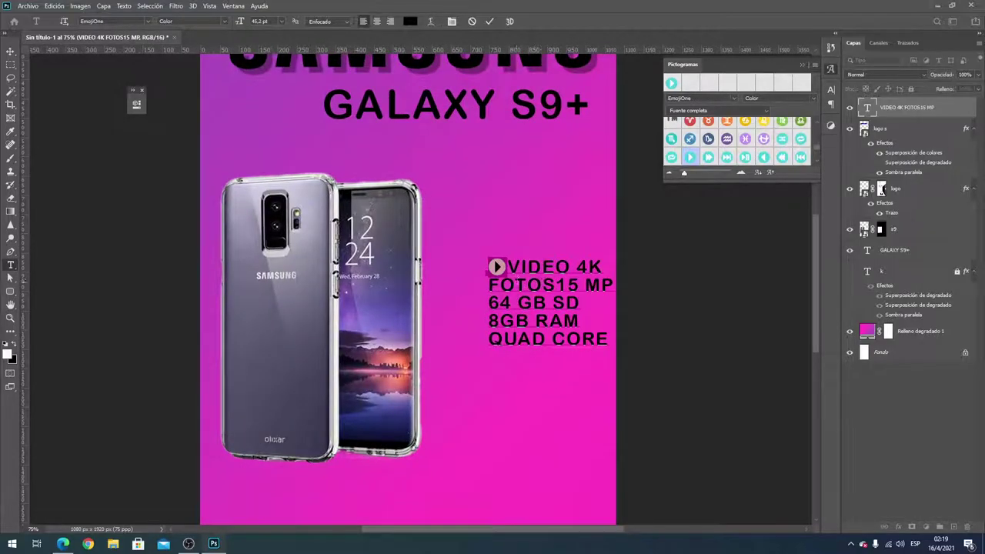
click(490, 286)
key(ctrl+v)
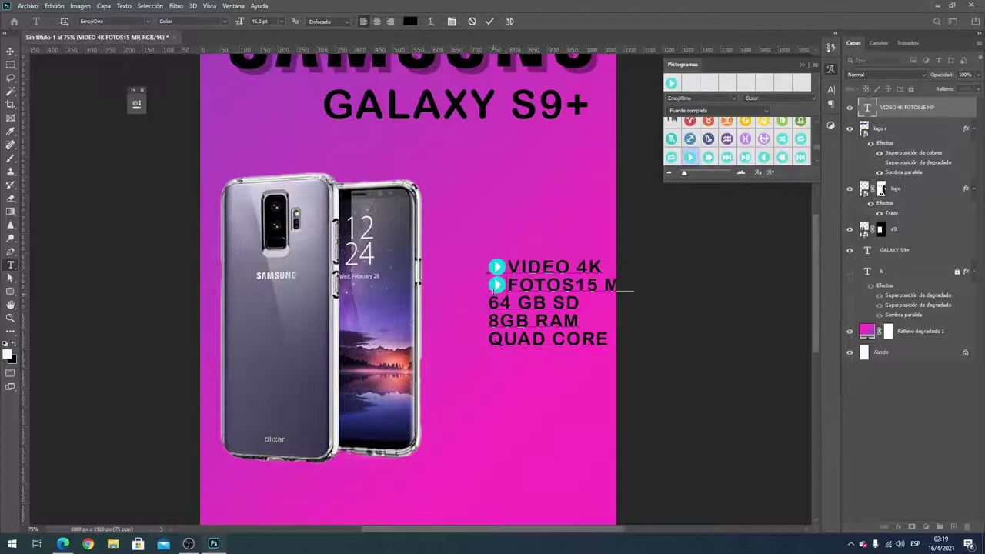
click(490, 303)
key(ctrl+v)
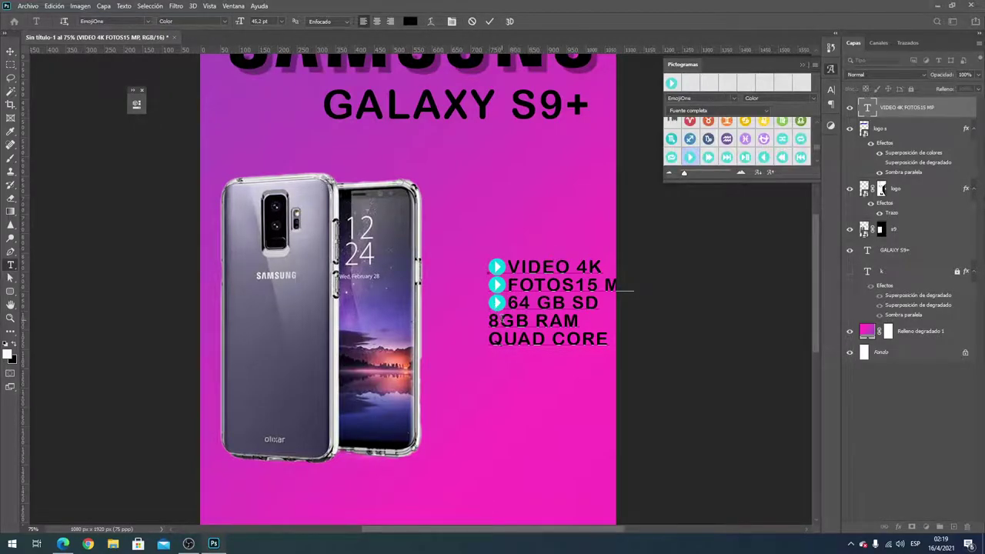
click(491, 320)
key(ctrl+v)
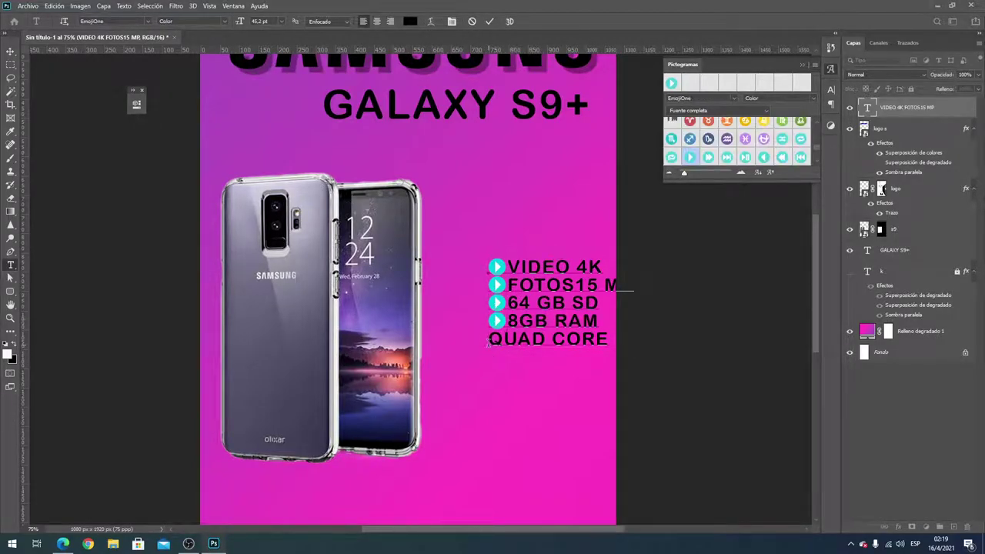
key(ctrl+v)
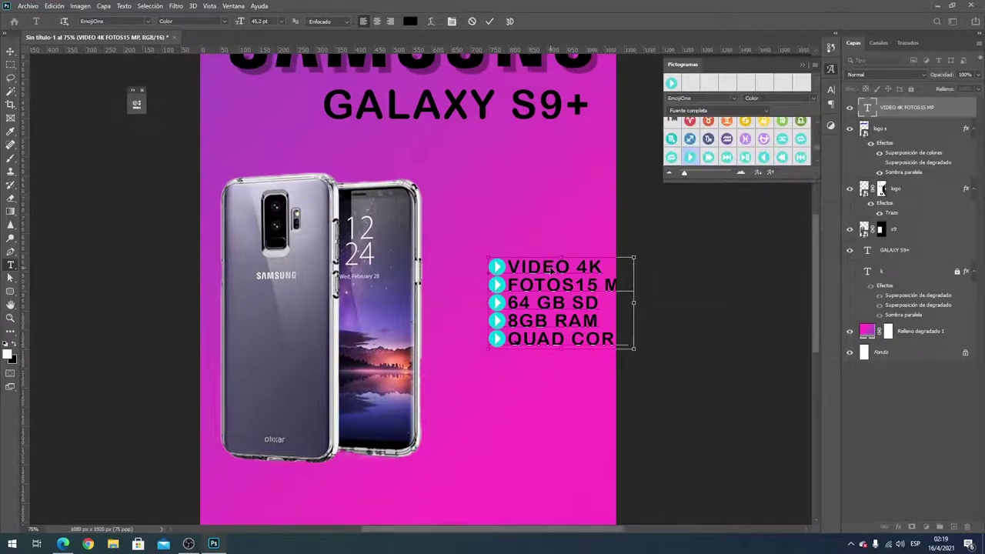
Shift the bulleted spec block left and show layer k's angled background shapes
drag(559, 272, 513, 274)
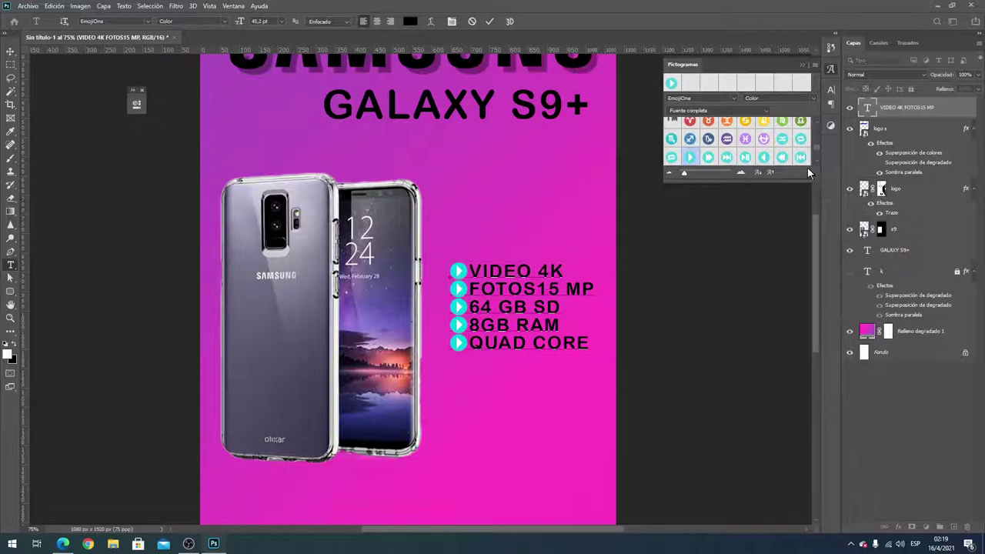
click(830, 69)
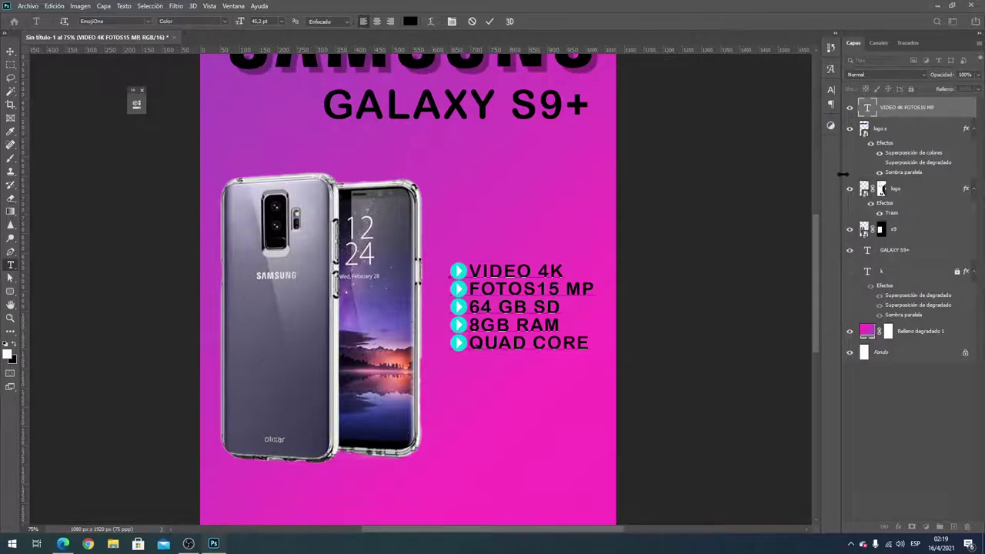
click(849, 271)
Fit the poster on screen and move the spec text block further left
key(ctrl+0)
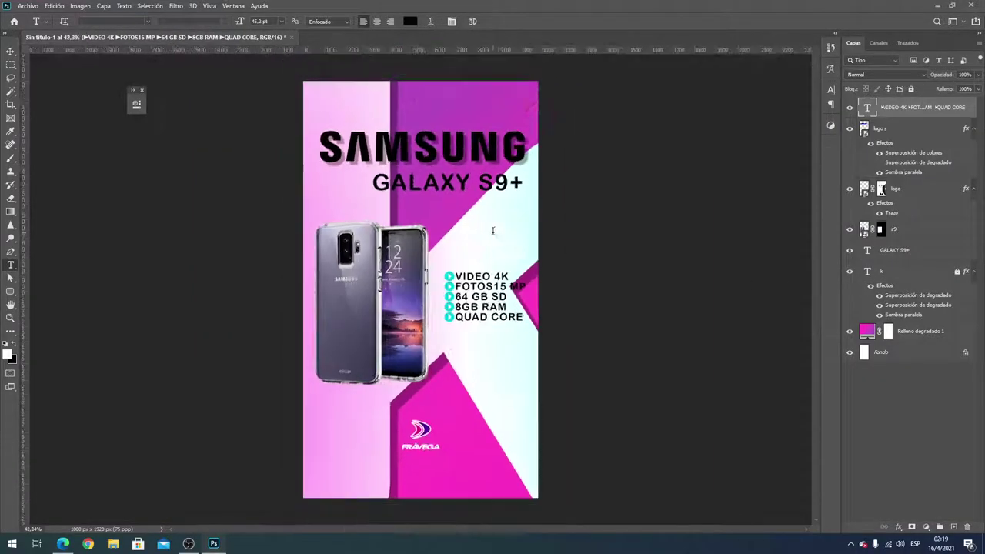
key(ctrl+minus)
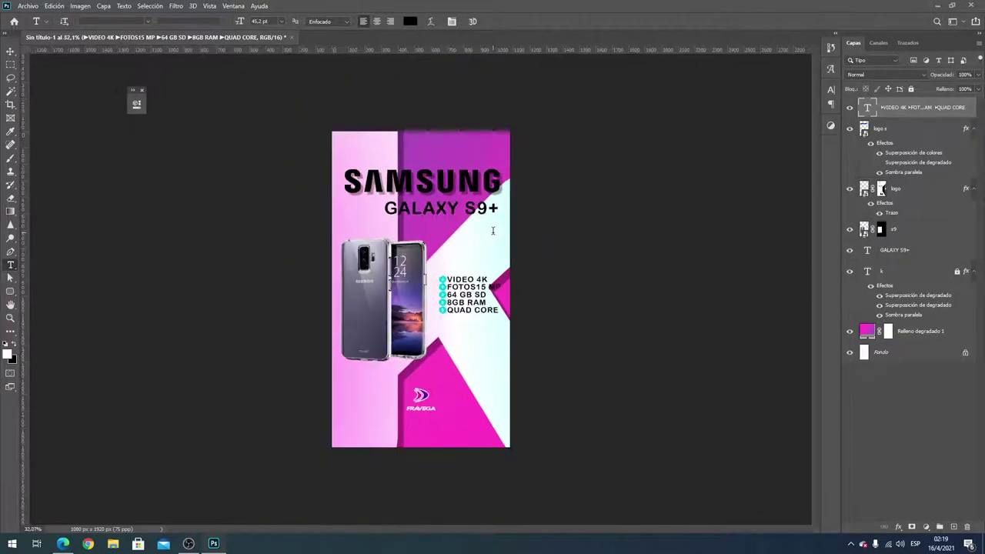
key(ctrl+plus)
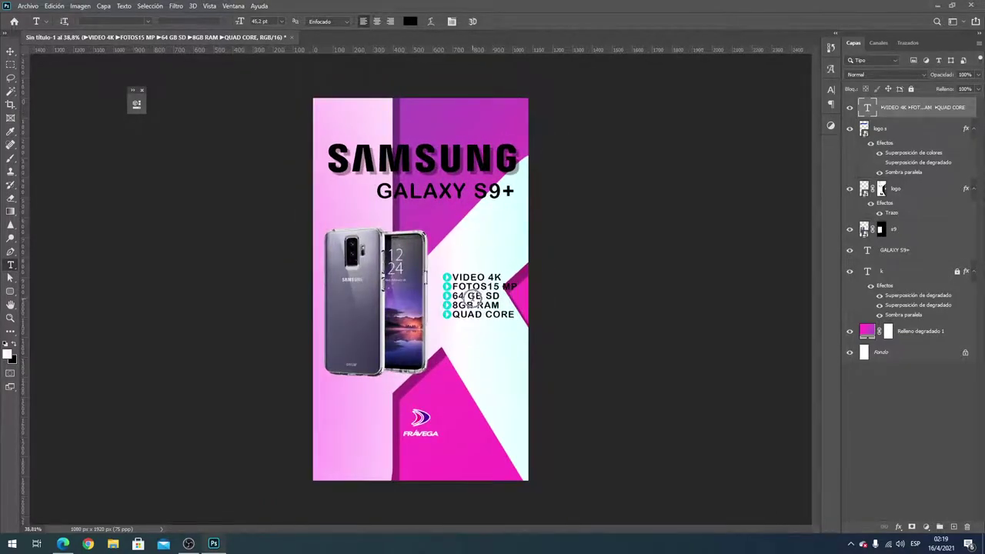
click(11, 64)
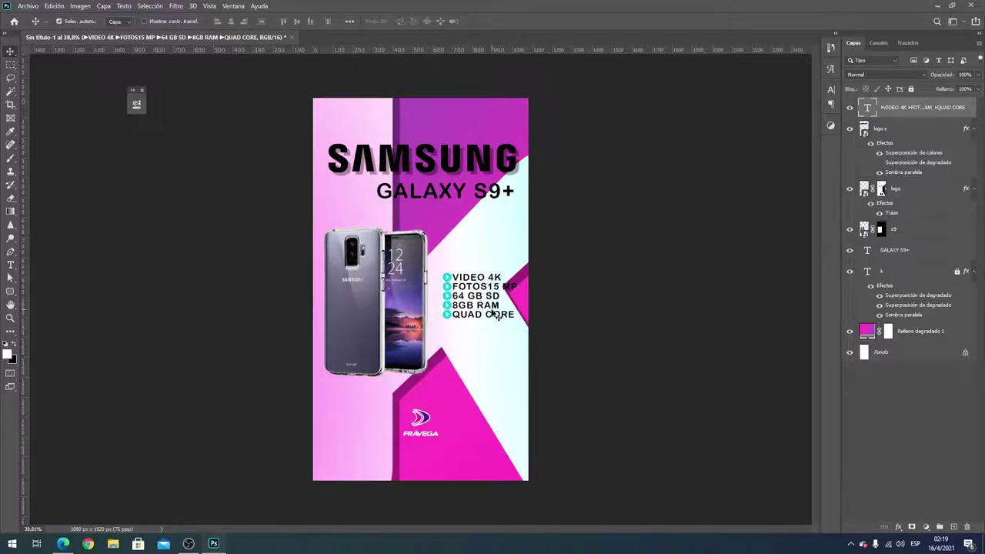
mouse_move(492, 313)
mouse_down()
mouse_move(466, 311)
mouse_move(478, 313)
mouse_up()
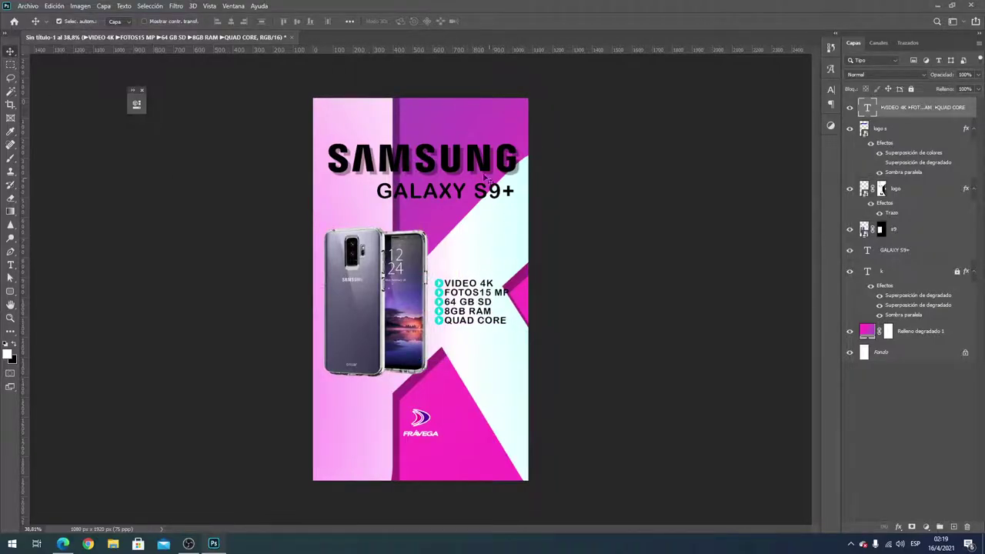
Turn off the Sombra paralela drop shadows on layers k and logo s
click(401, 166)
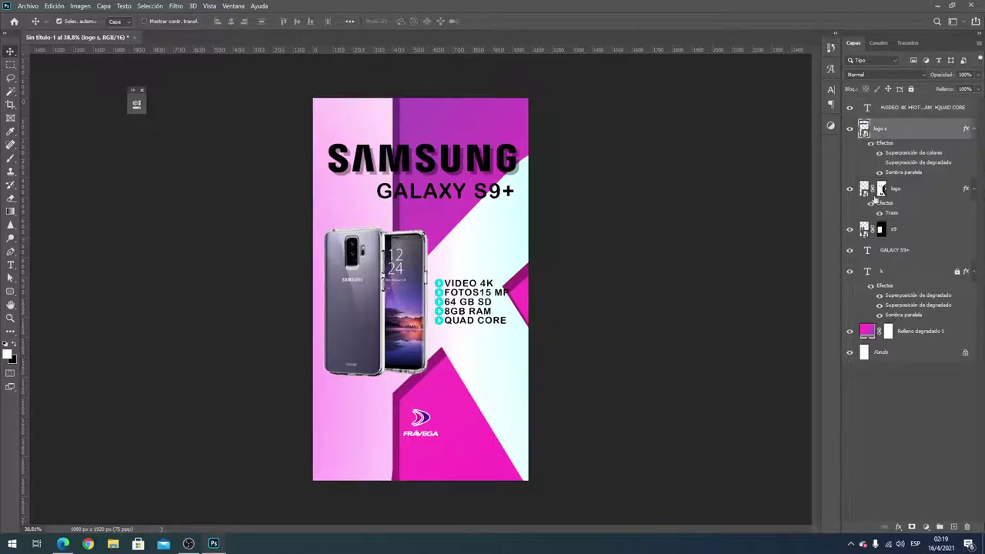
click(880, 316)
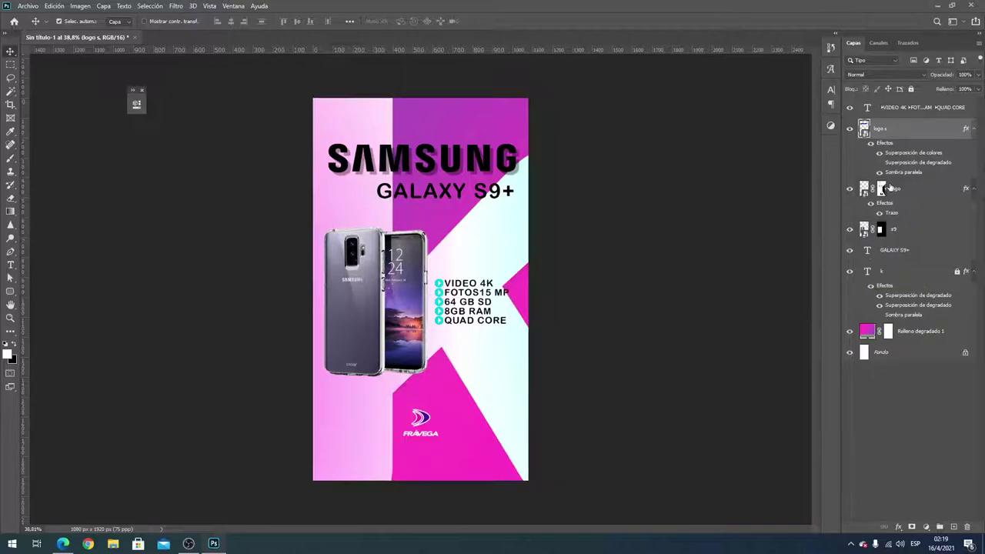
click(879, 172)
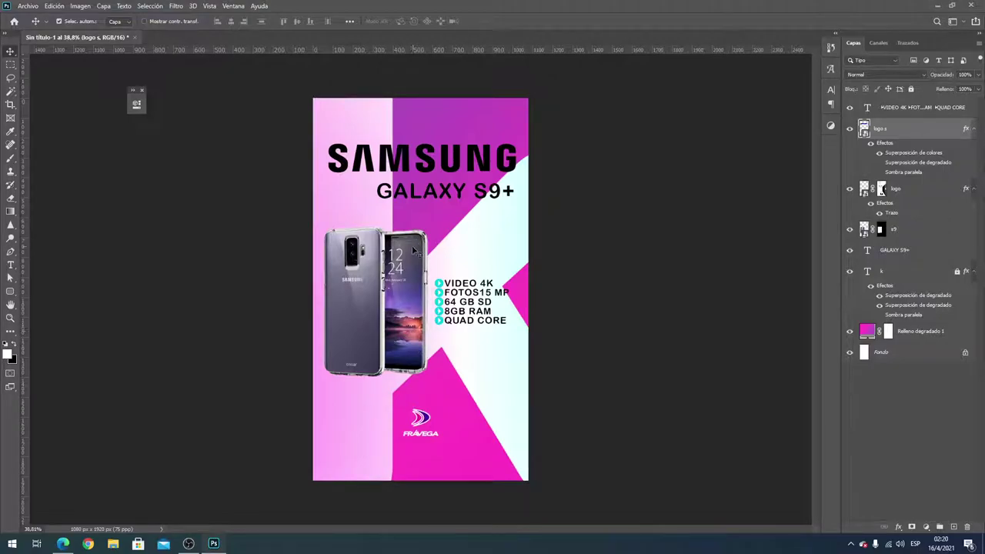
click(413, 288)
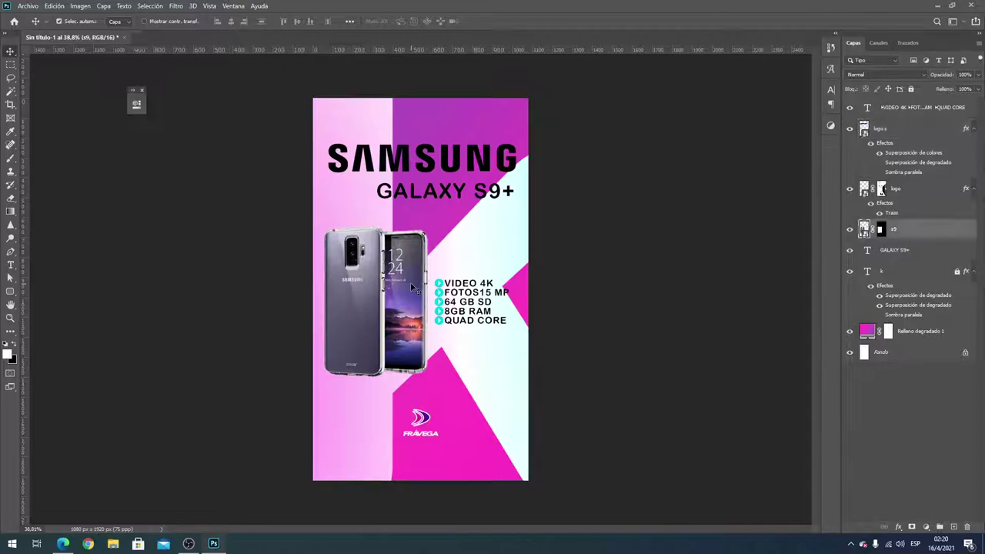
Apply a Camera Raw Filter to the phone with luminance noise reduction 42 and raised colour noise reduction
click(172, 6)
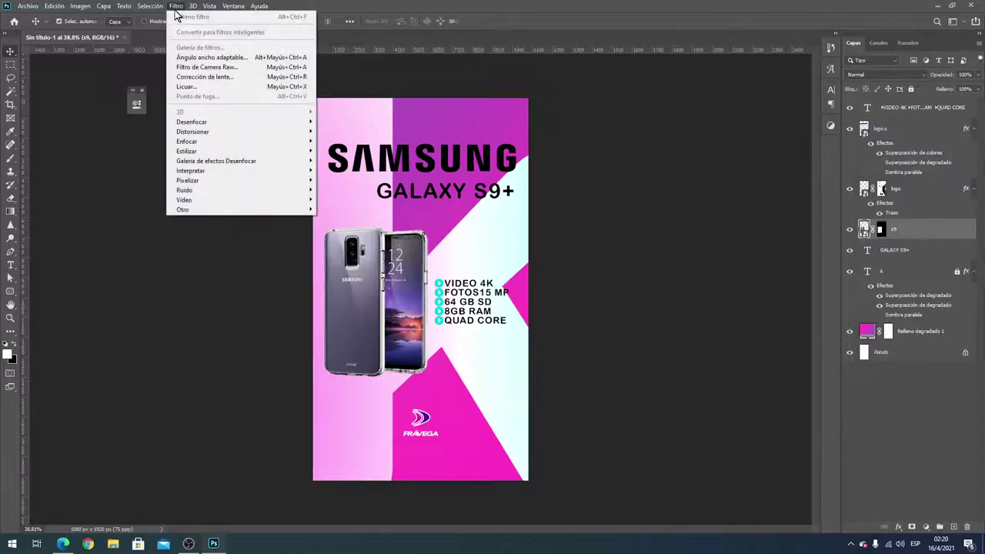
click(231, 68)
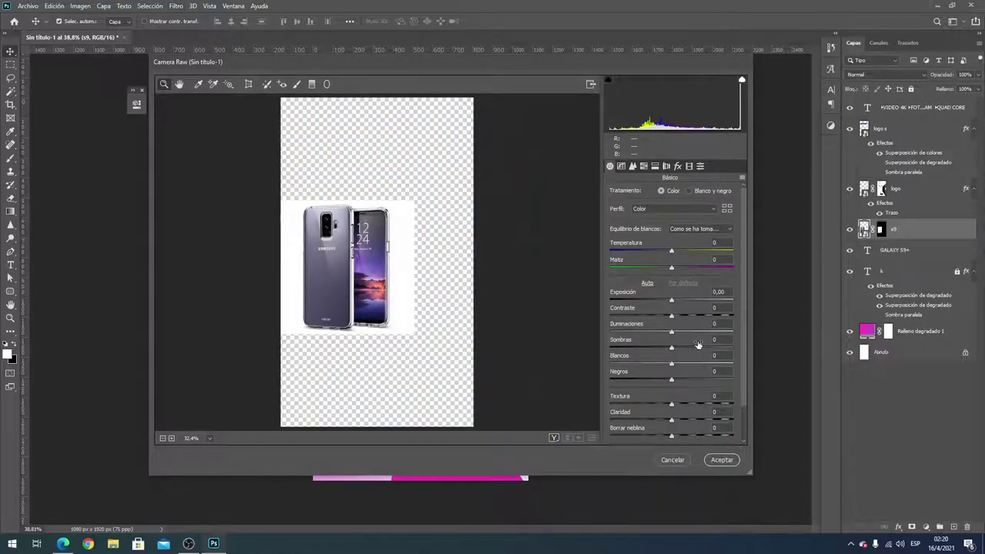
click(632, 166)
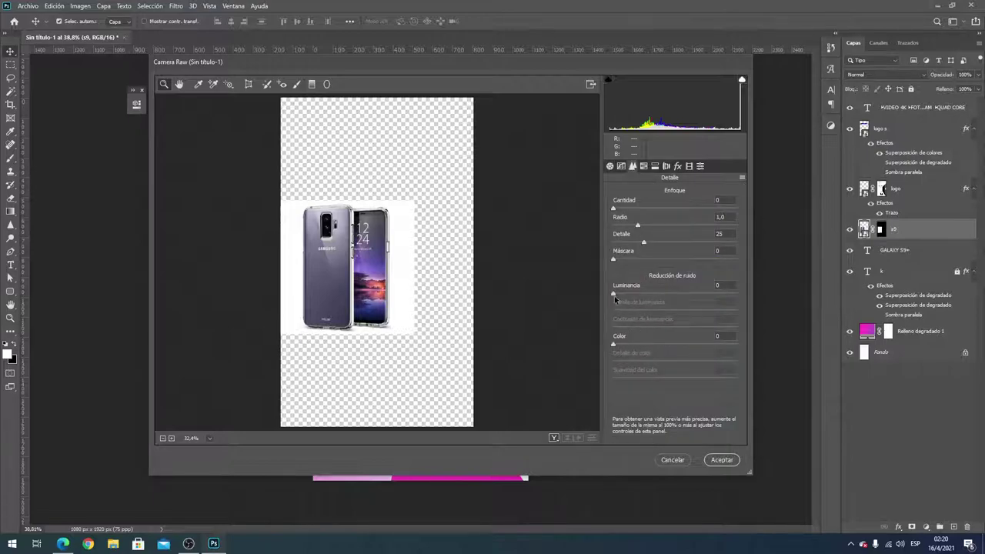
drag(615, 294, 665, 297)
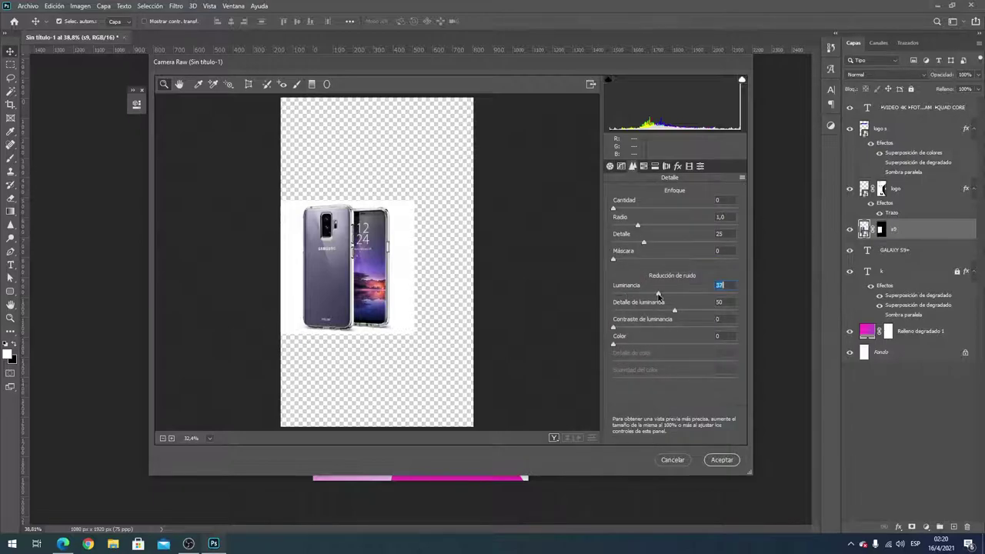
drag(615, 344, 646, 347)
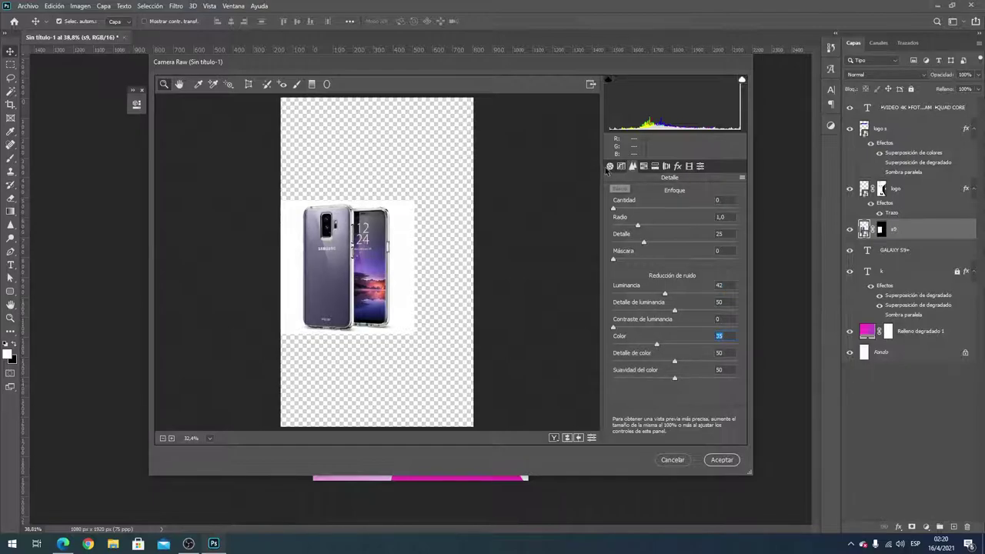
Raise Claridad to +38 and boost Contraste, then accept the filter
click(609, 166)
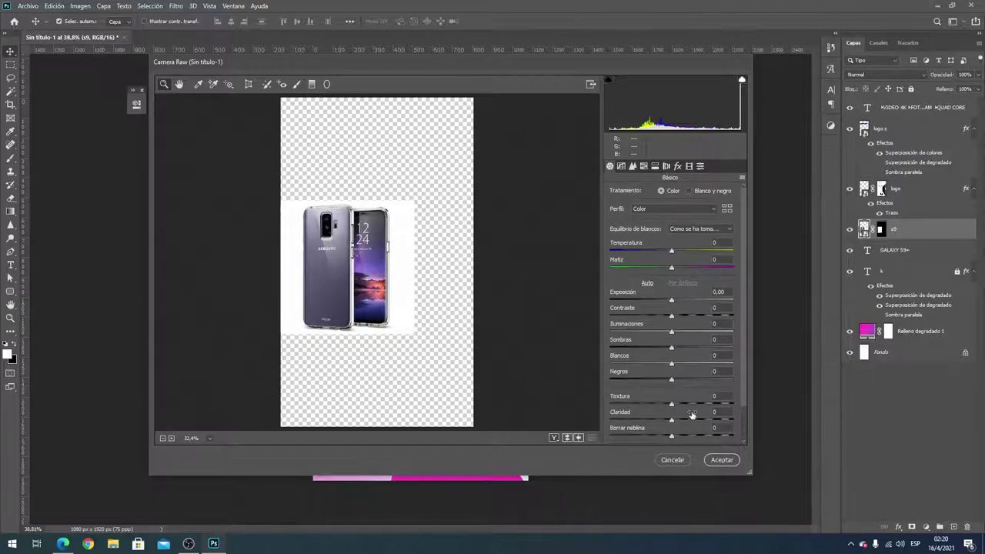
drag(671, 420, 696, 421)
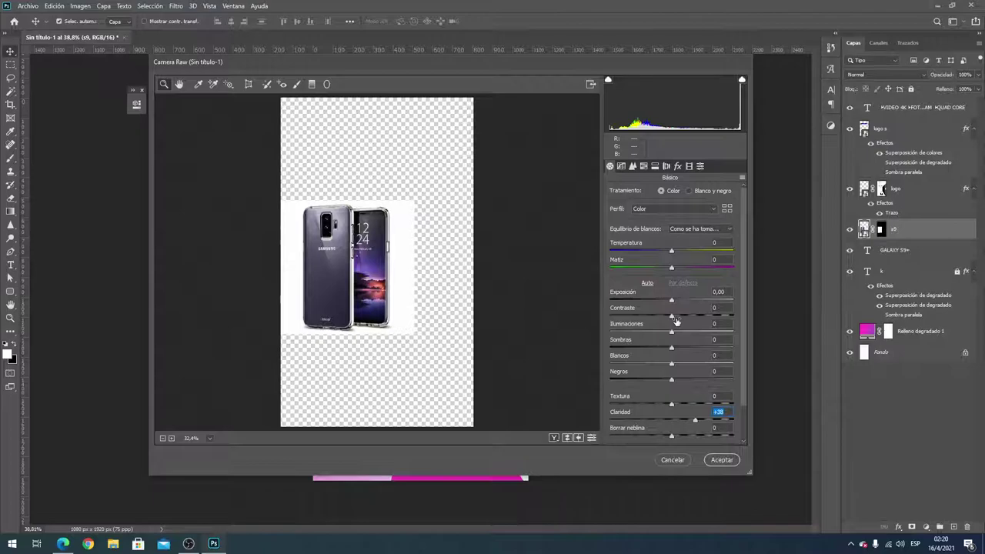
drag(672, 316, 690, 316)
click(721, 460)
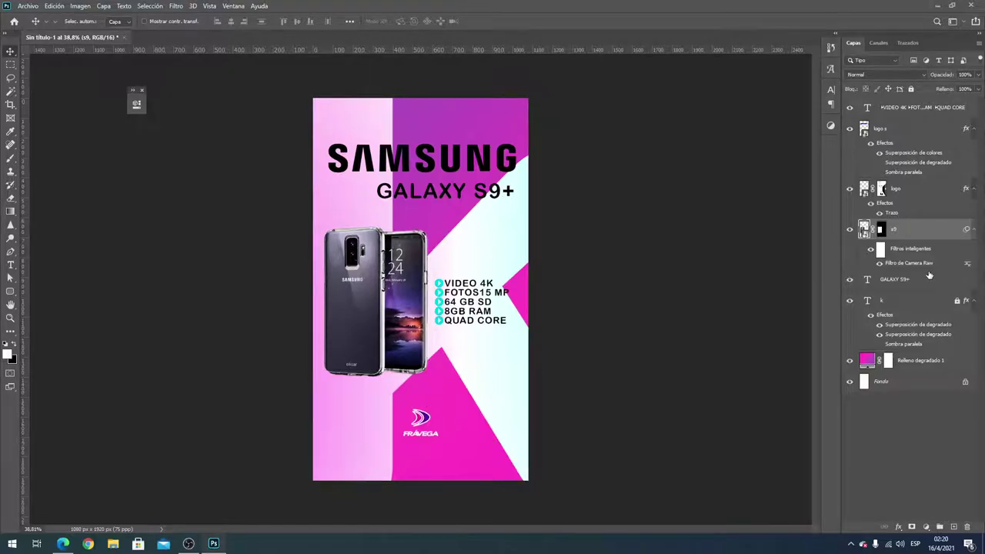
Duplicate the s9 phone layer, flip it vertically and move it below the original
key(ctrl+j)
click(927, 286)
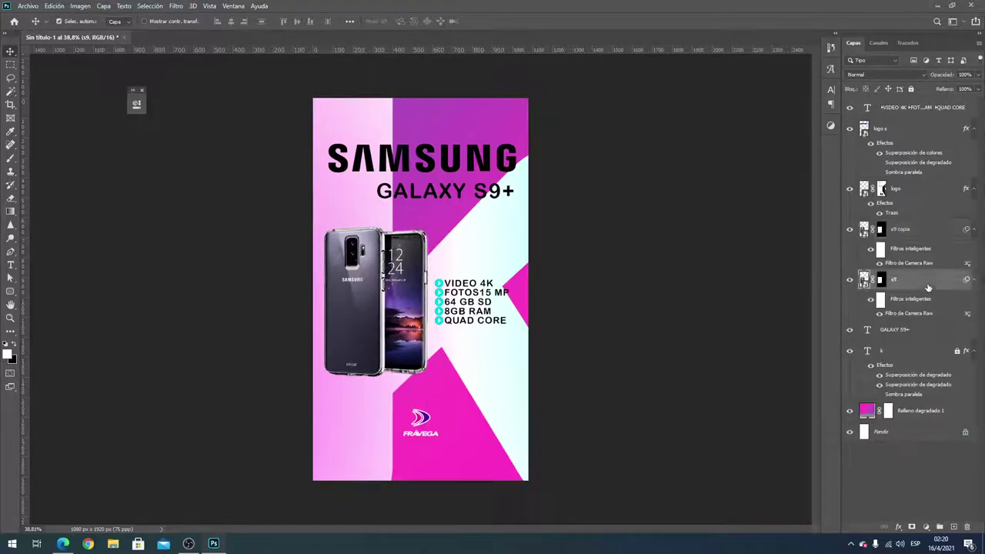
key(ctrl+t)
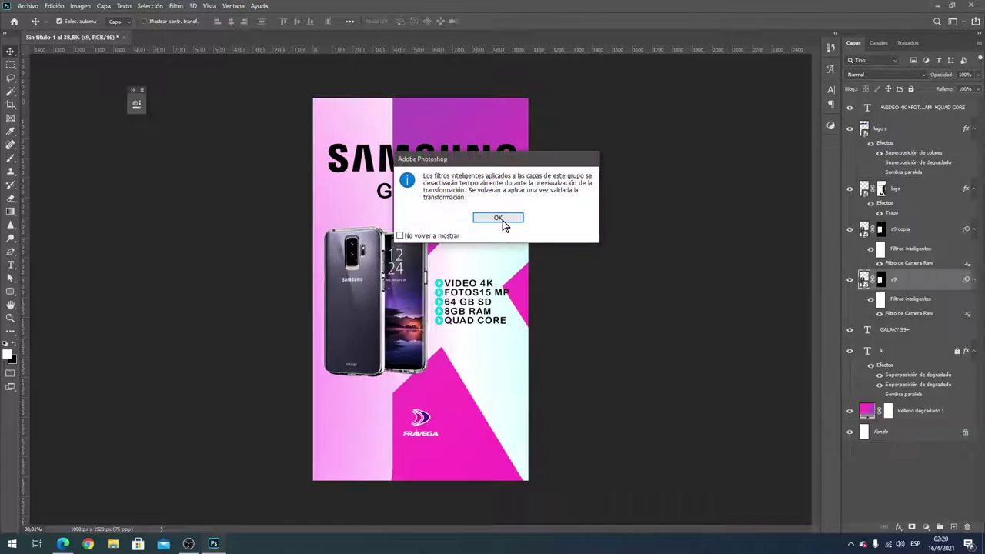
click(502, 217)
right_click(404, 316)
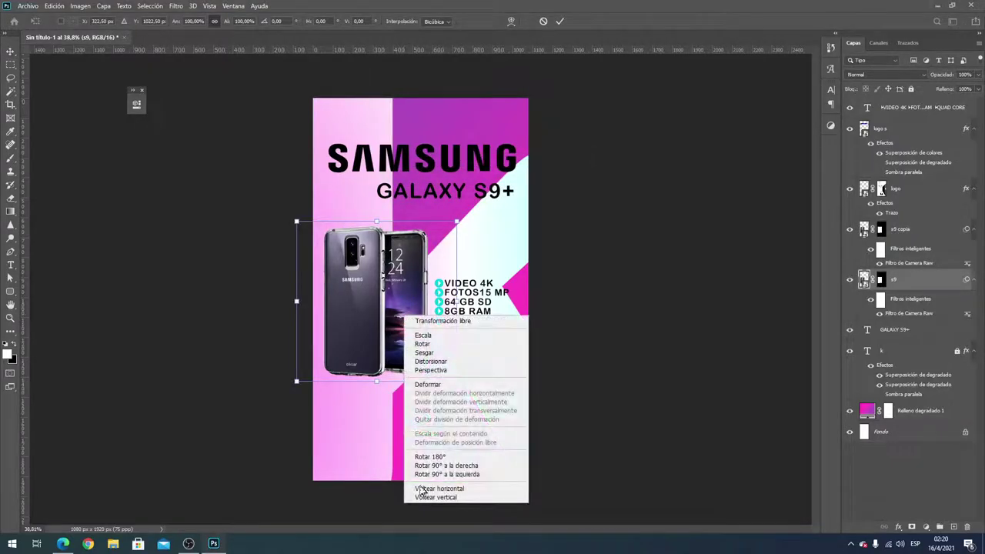
click(441, 498)
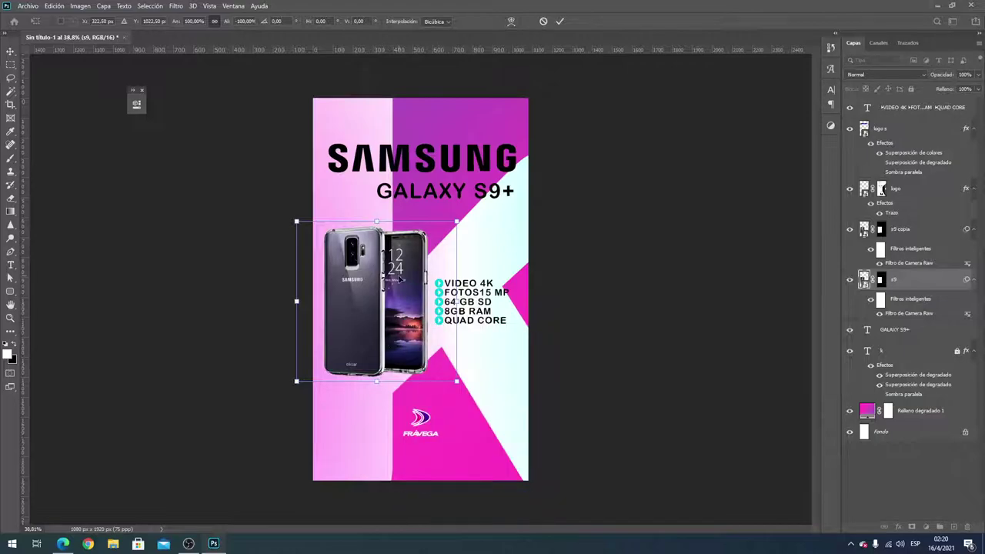
mouse_move(398, 279)
mouse_down()
mouse_move(408, 357)
mouse_move(400, 354)
mouse_up()
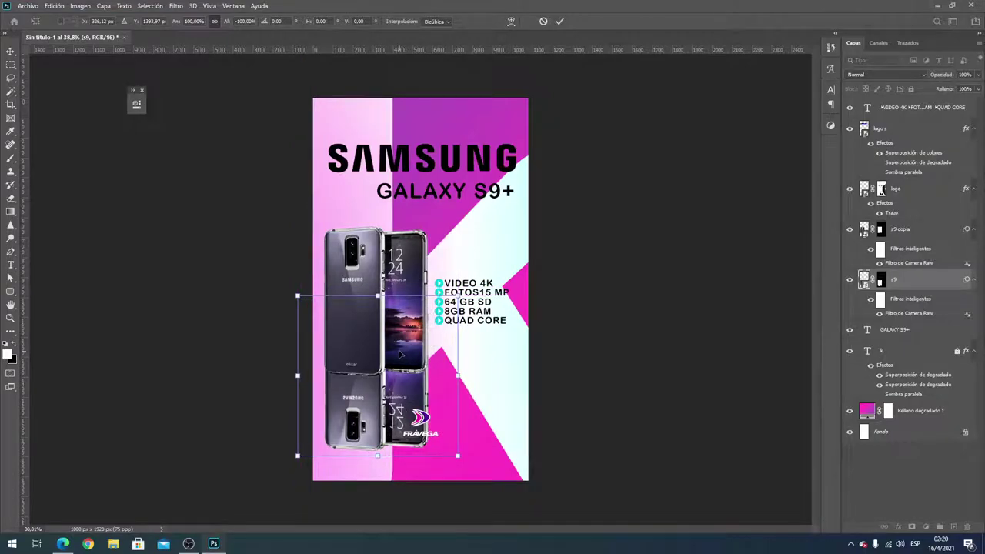
key(Return)
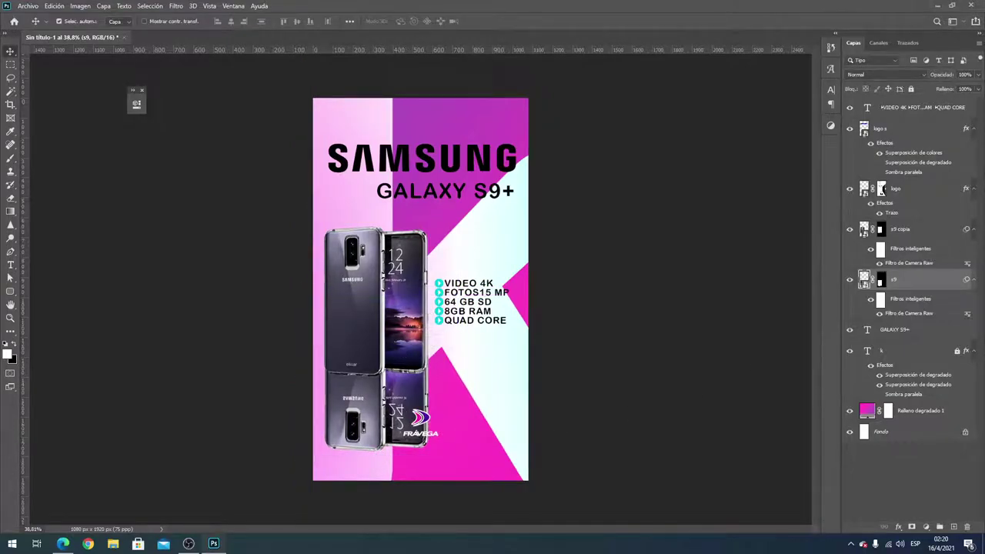
Lower the flipped phone copy's opacity to 43%
click(978, 74)
click(950, 88)
key(4)
key(1)
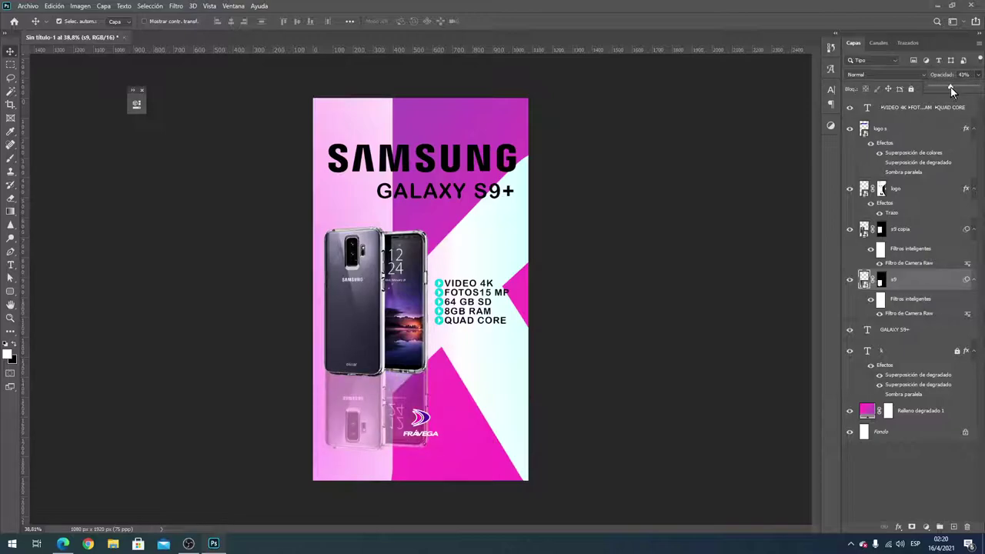
click(16, 62)
Paint the reflection's layer mask with a large soft black brush to fade its bottom
click(881, 282)
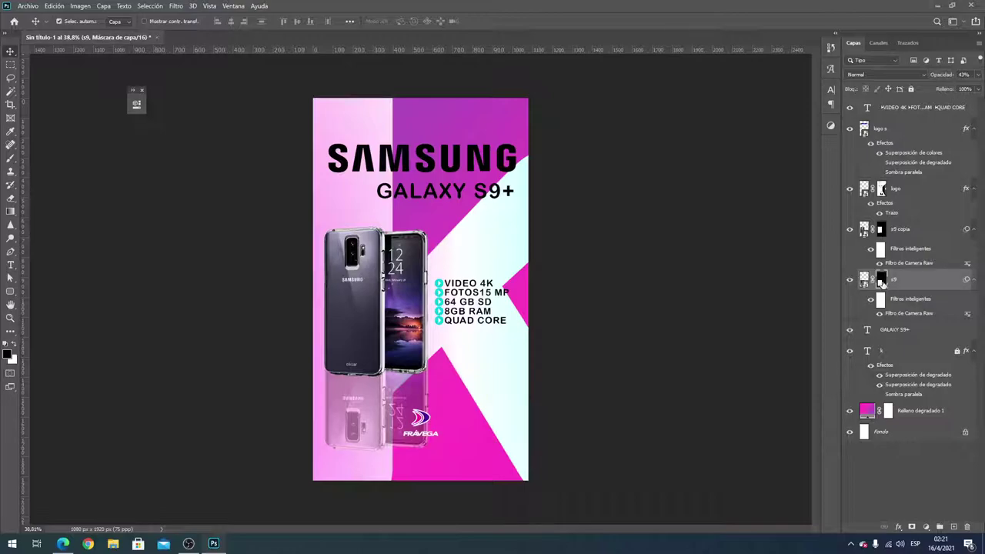
key(b)
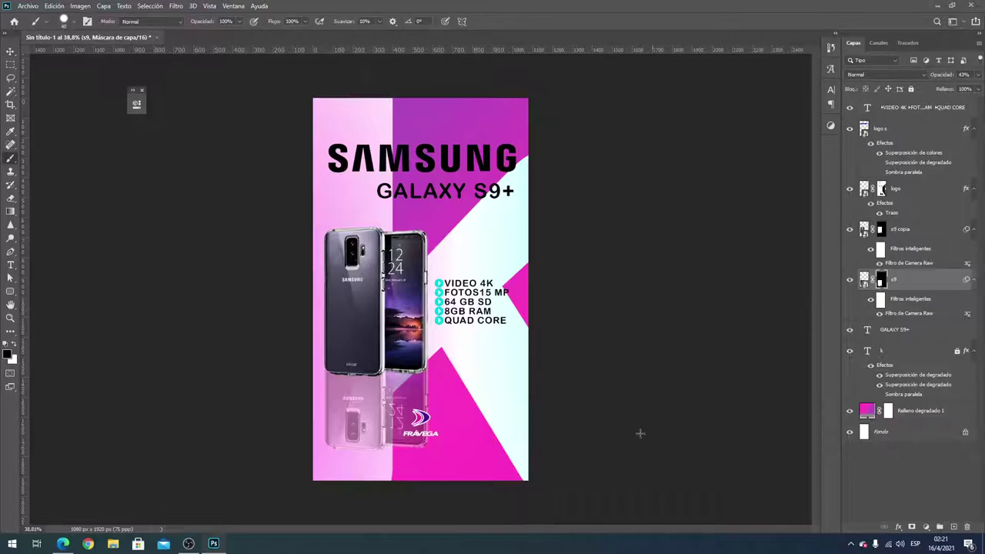
right_click(449, 446)
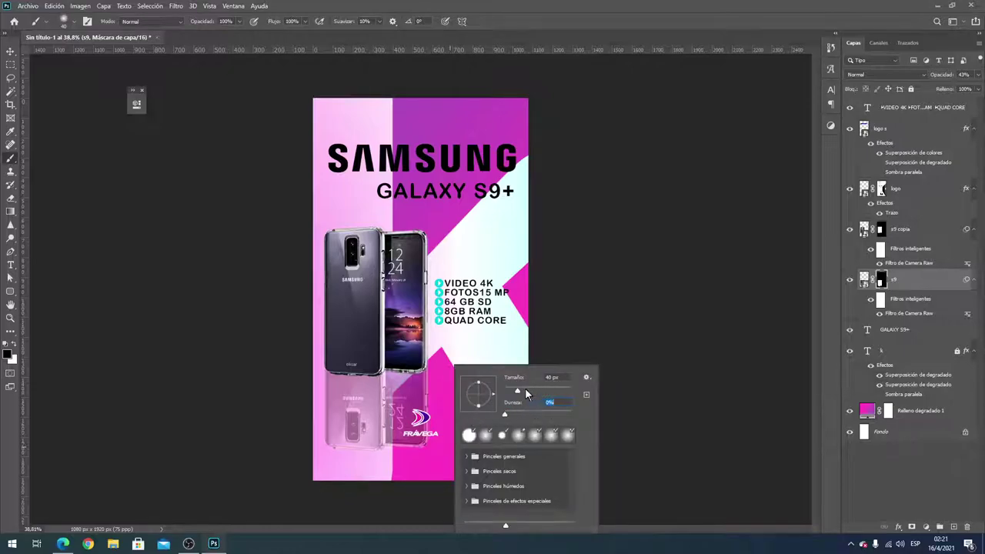
drag(538, 390, 548, 386)
drag(339, 435, 438, 437)
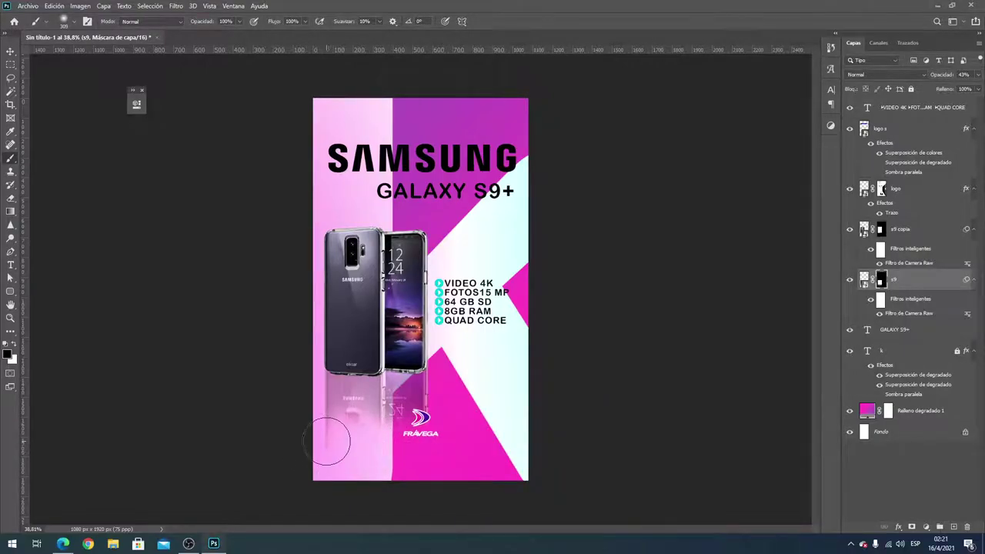
click(10, 51)
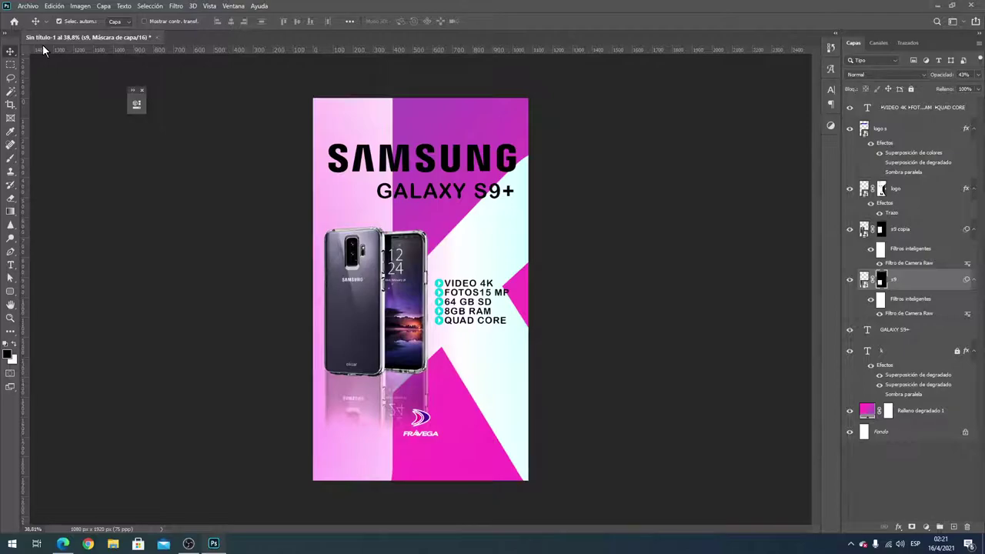
Hide the old background shapes and draw a white rectangle over GALAXY S9+
click(850, 352)
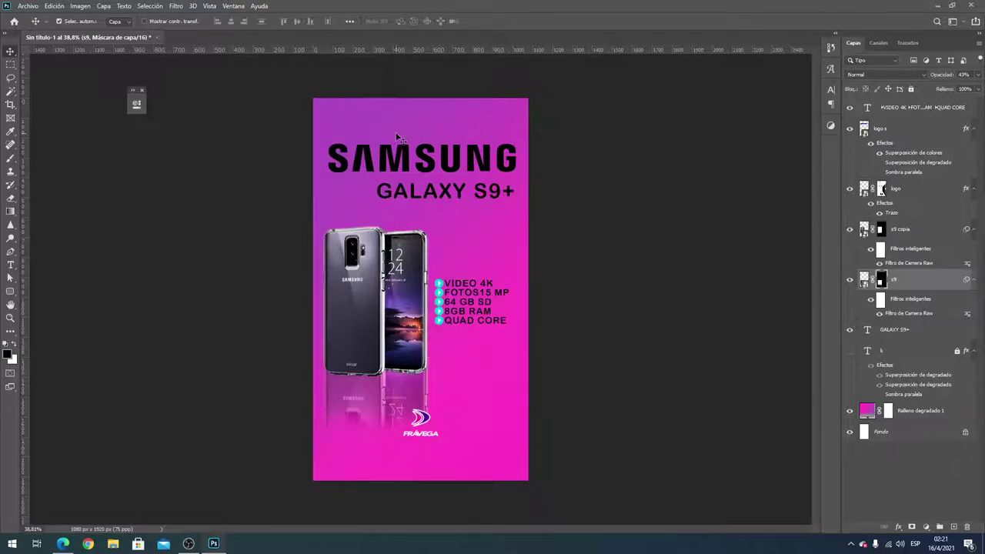
click(10, 295)
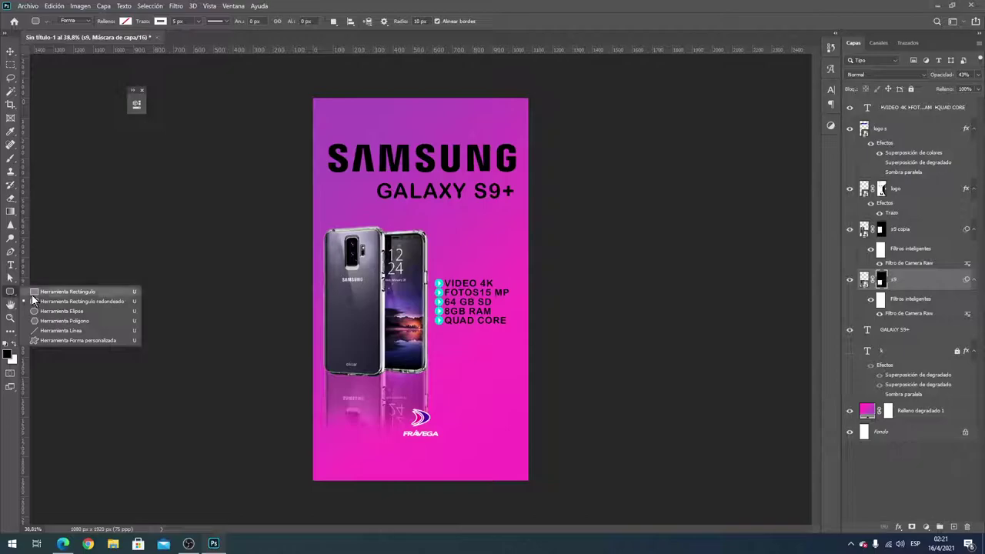
click(34, 292)
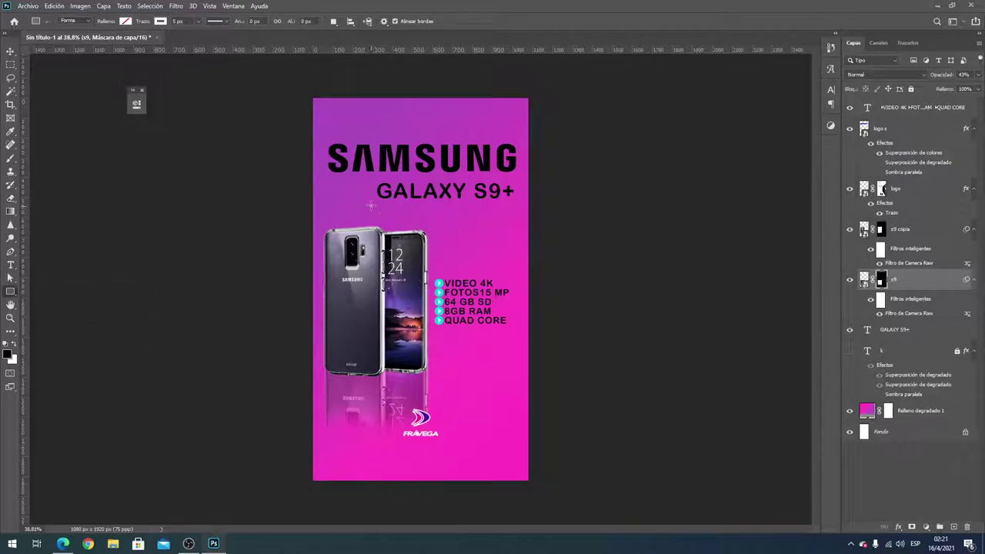
drag(361, 183, 503, 232)
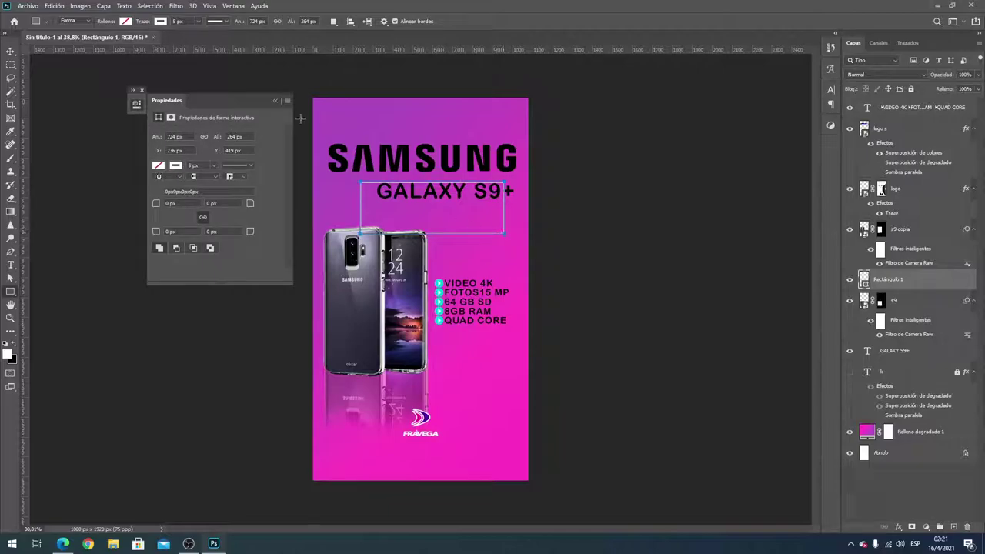
click(125, 21)
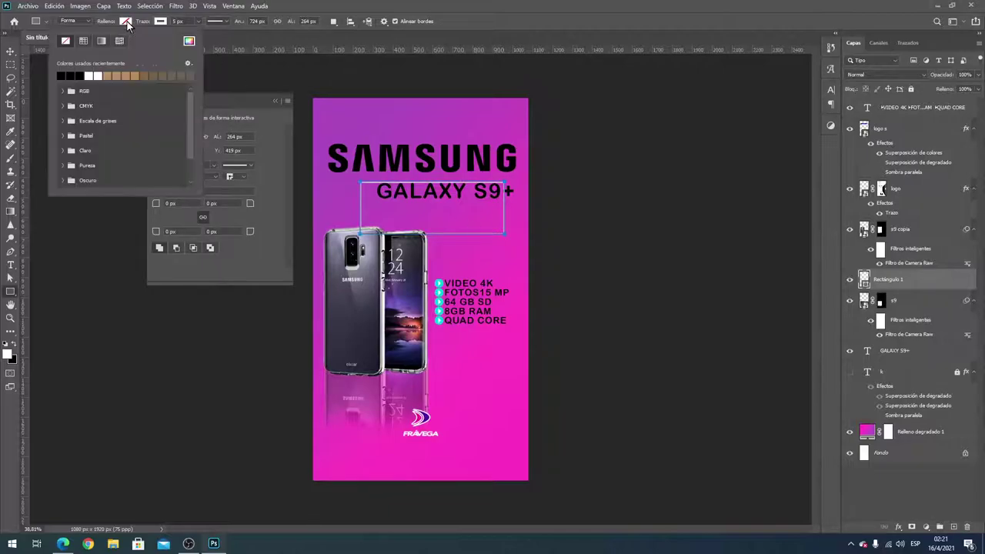
click(97, 75)
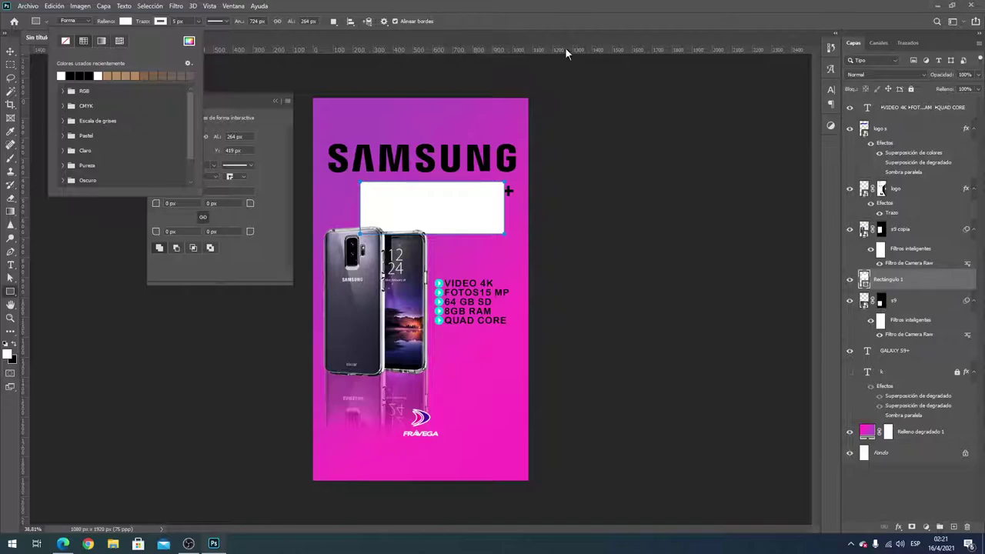
click(548, 18)
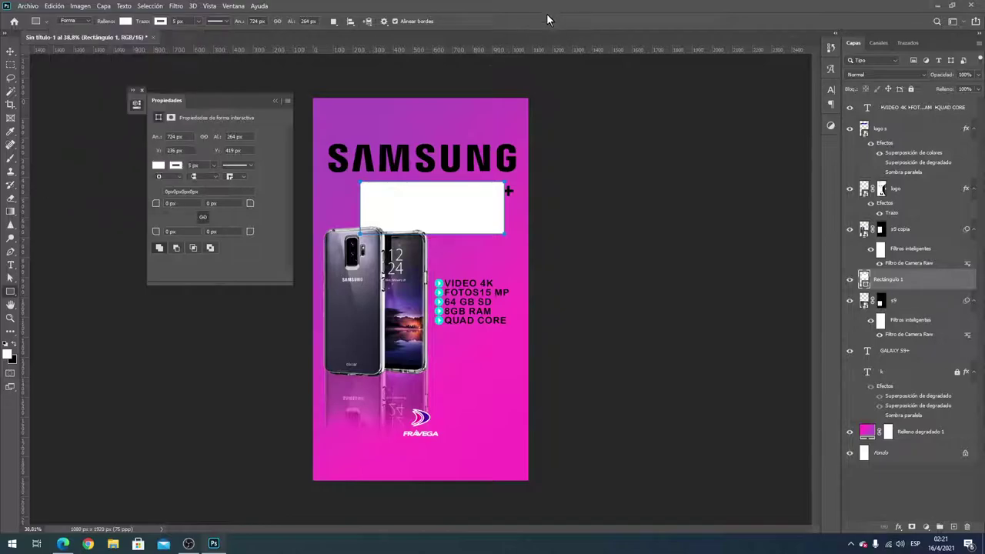
click(10, 52)
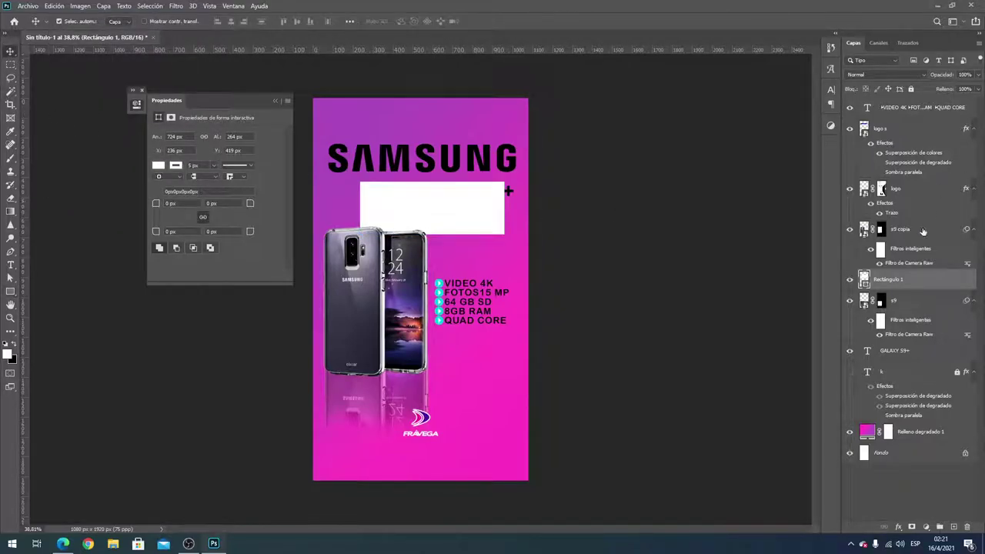
Free-transform the white rectangle into a diagonal band sloping down to the left edge
key(ctrl+t)
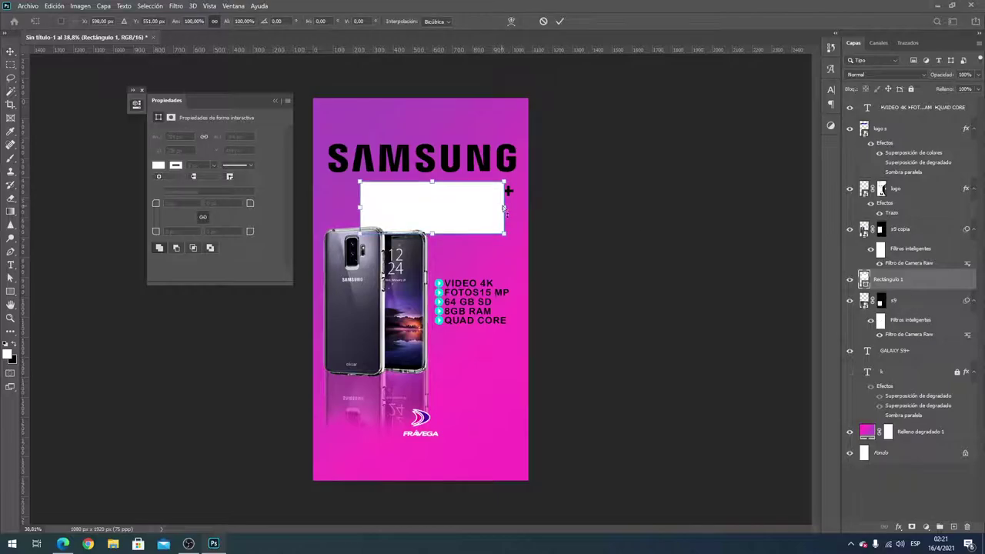
drag(504, 184, 501, 96)
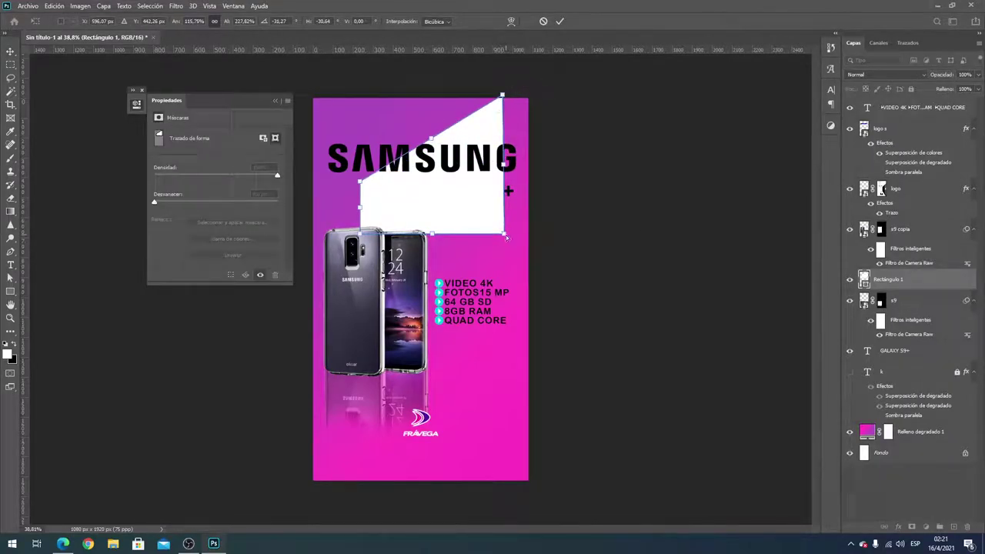
drag(505, 234, 535, 218)
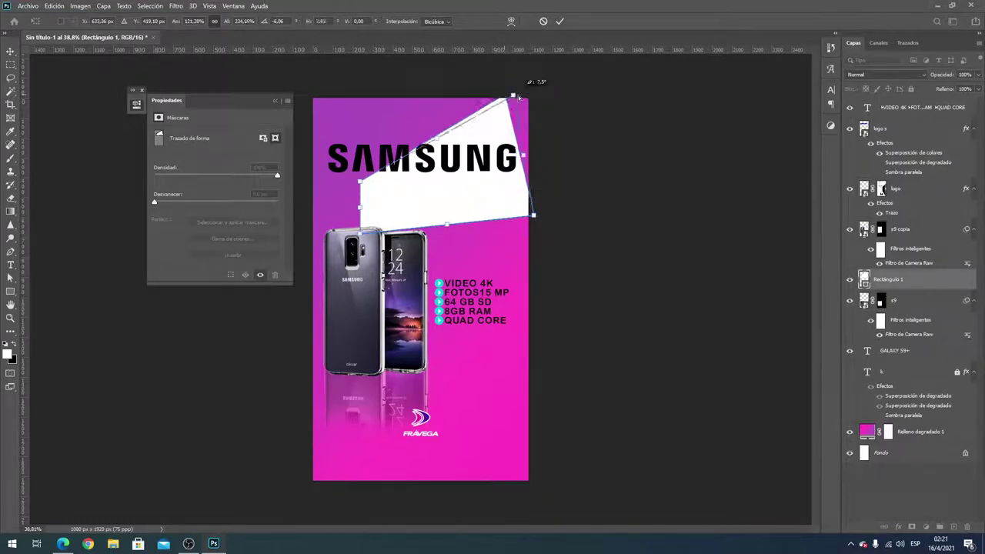
drag(503, 94, 534, 92)
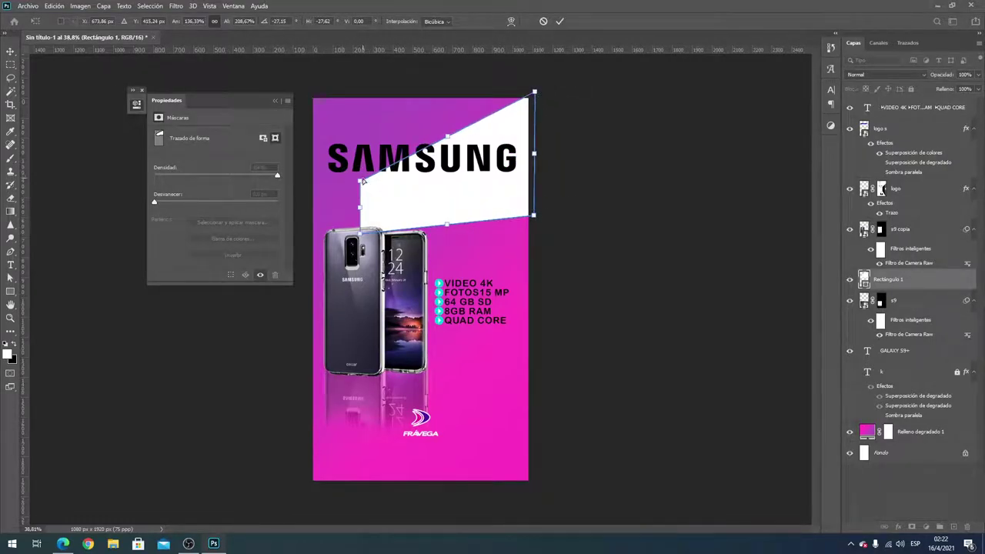
drag(361, 181, 309, 196)
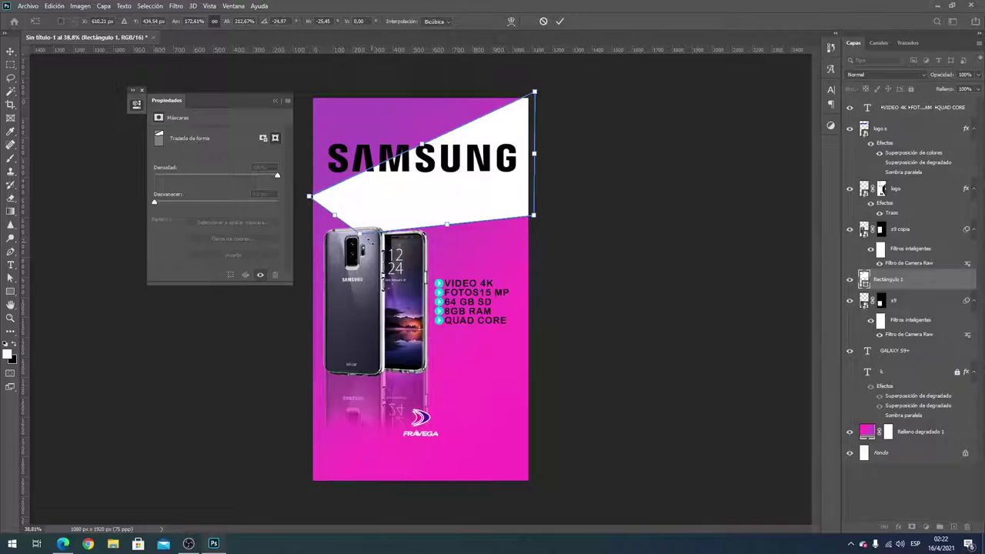
drag(360, 235, 318, 259)
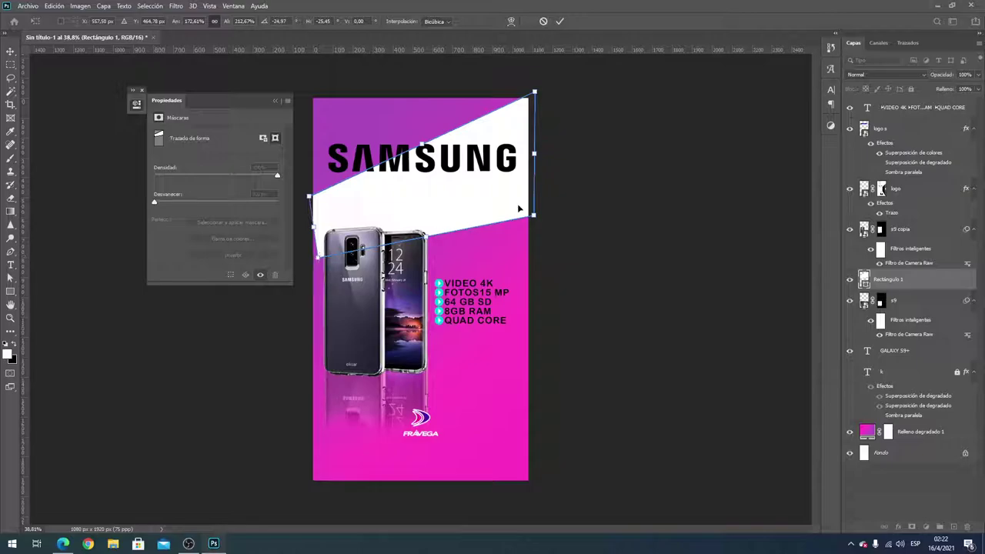
drag(534, 93, 422, 81)
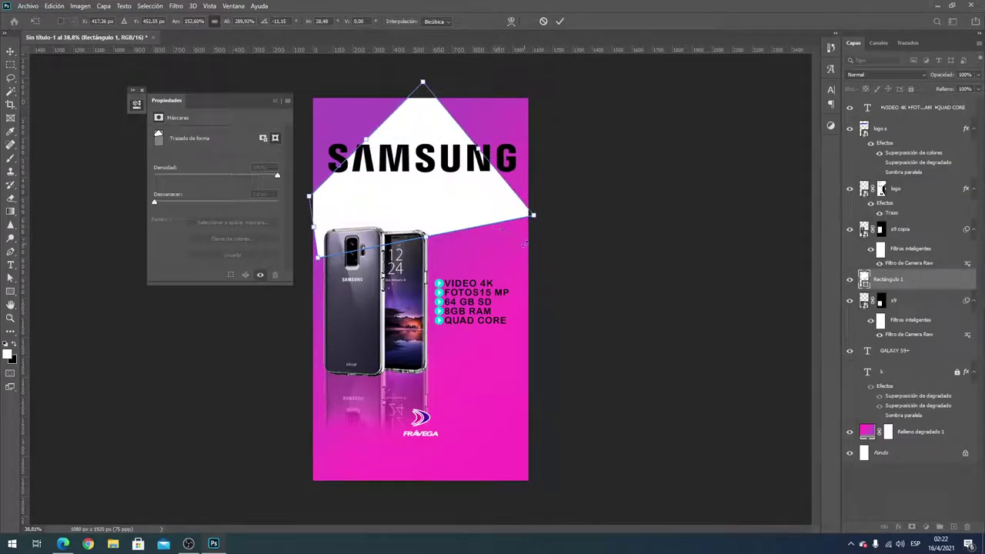
mouse_move(533, 217)
mouse_down()
mouse_move(547, 112)
mouse_move(561, 113)
mouse_up()
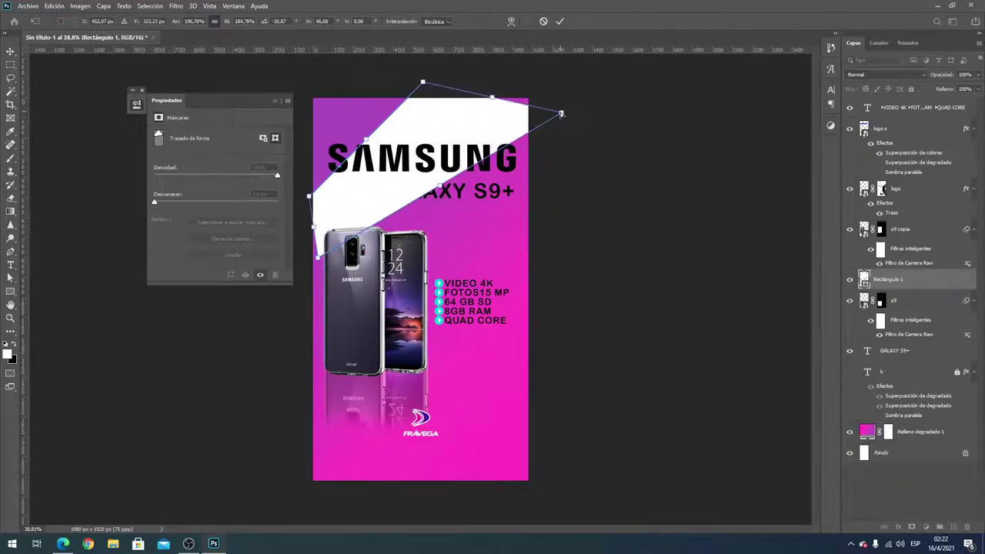
drag(492, 101, 515, 87)
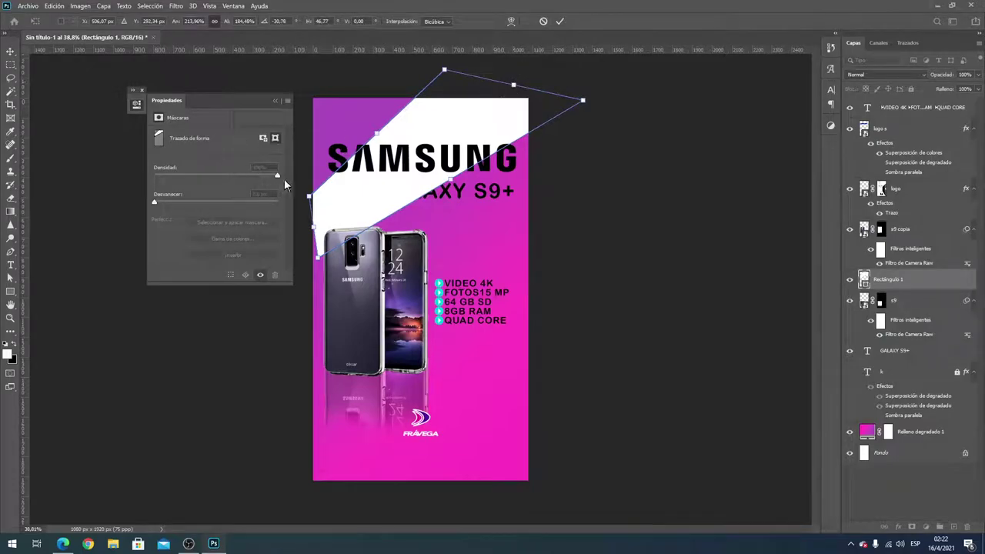
drag(308, 198, 306, 164)
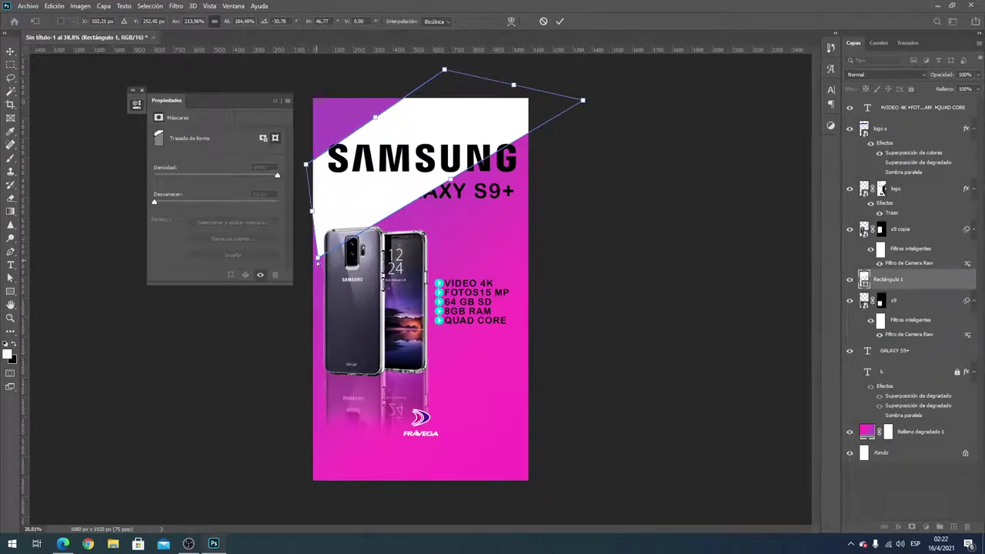
drag(316, 262, 306, 261)
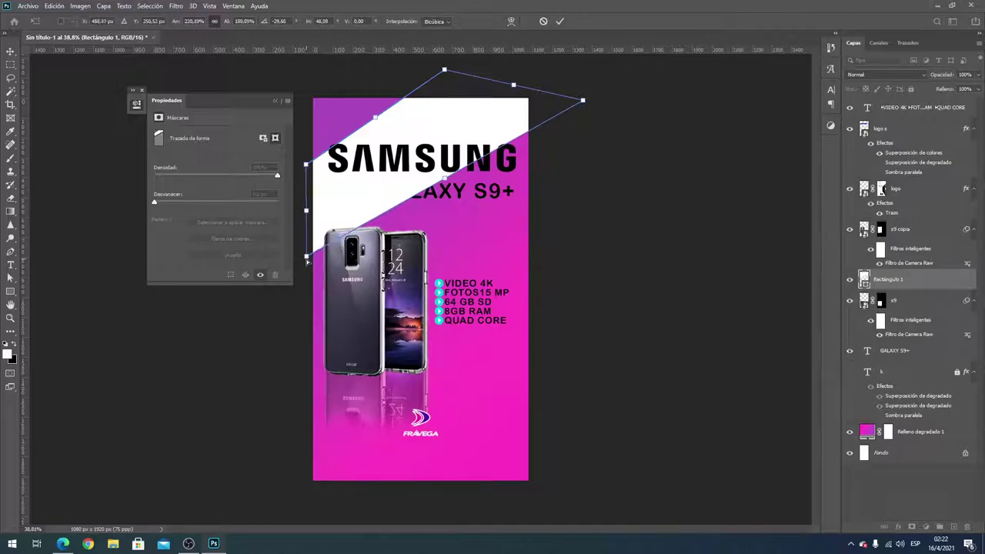
click(560, 21)
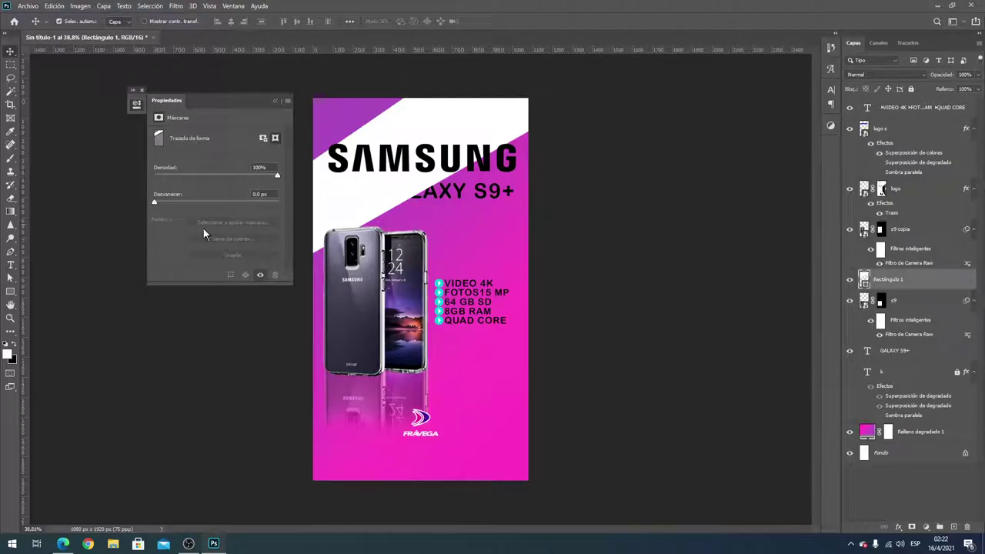
Draw a second white rectangle below the specs and stretch it right and down
click(10, 291)
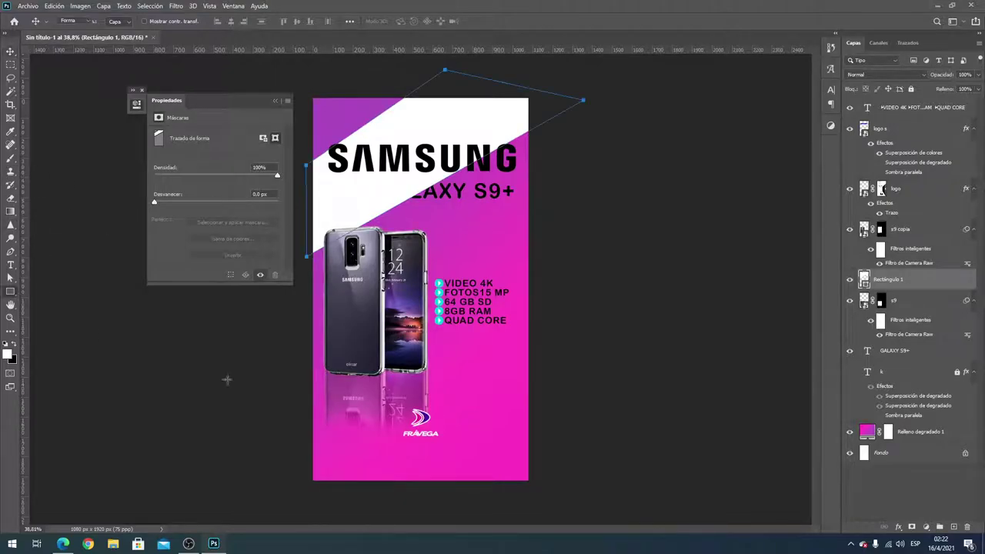
drag(359, 322, 473, 413)
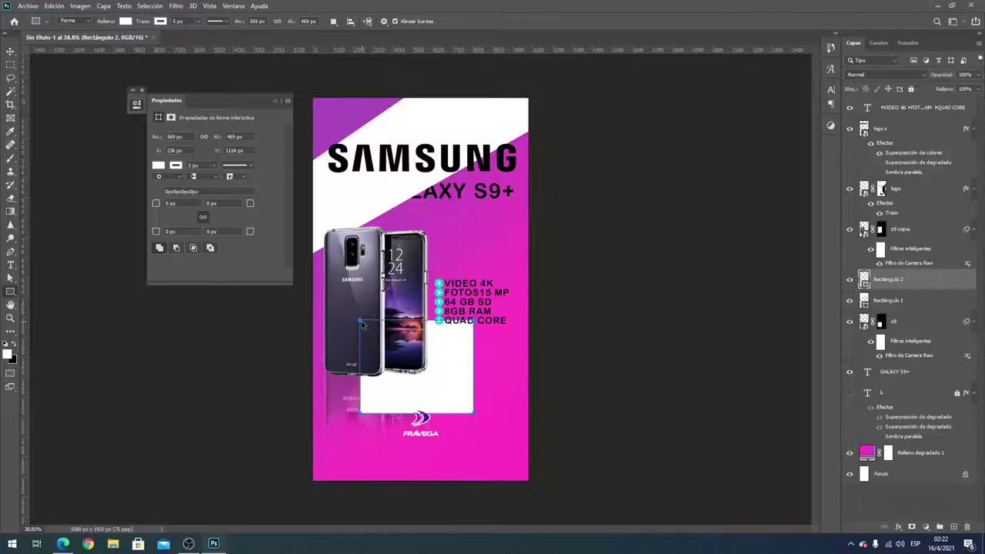
mouse_move(363, 324)
mouse_down()
mouse_move(366, 349)
mouse_move(313, 281)
mouse_up()
key(ctrl+t)
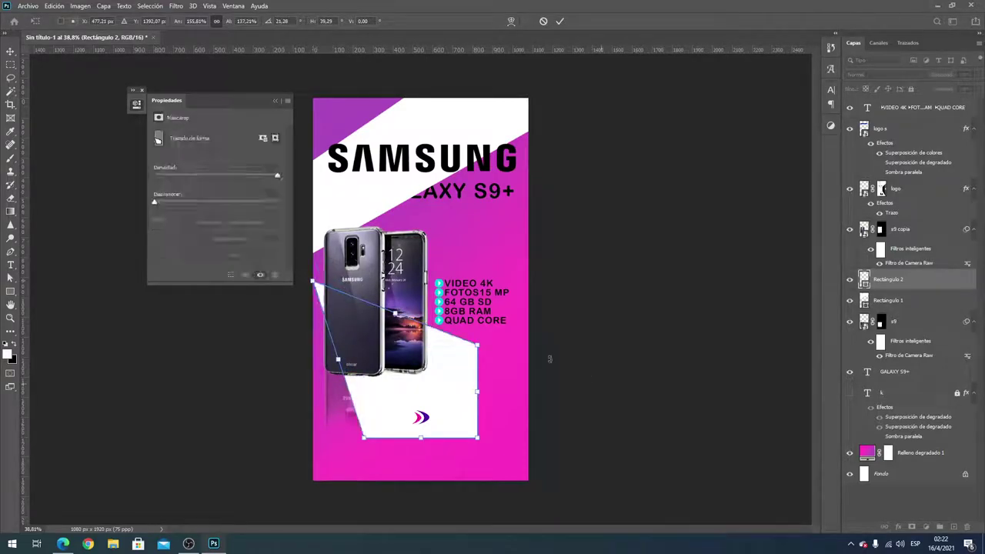
drag(479, 351, 531, 398)
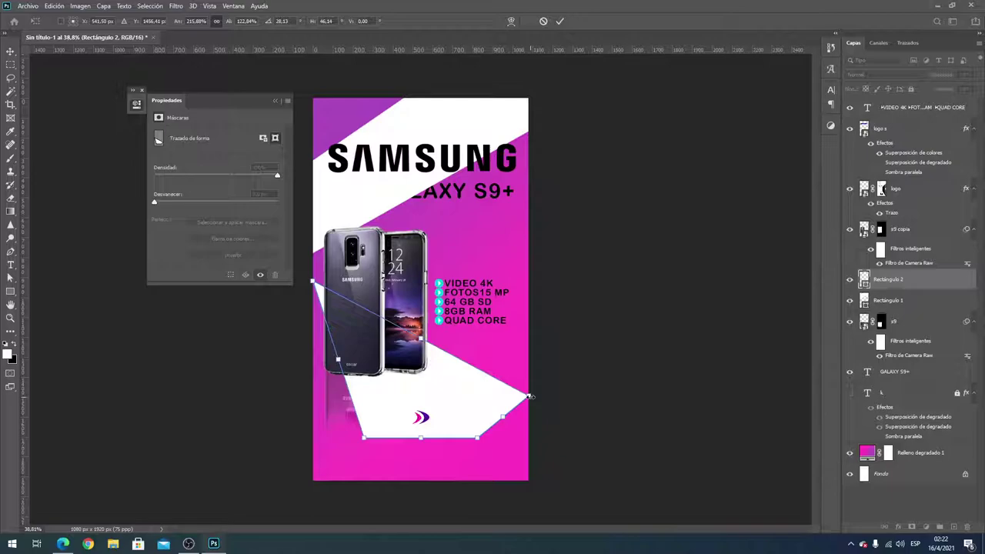
Skew it into a slanted band leaving pink wedges, converting it to a normal path
mouse_move(343, 367)
mouse_down()
mouse_move(325, 383)
mouse_move(341, 363)
mouse_up()
mouse_move(366, 439)
mouse_down()
mouse_move(325, 471)
mouse_move(384, 488)
mouse_move(376, 483)
mouse_up()
mouse_move(528, 397)
mouse_down()
mouse_move(526, 448)
mouse_move(595, 427)
mouse_up()
drag(476, 437, 556, 486)
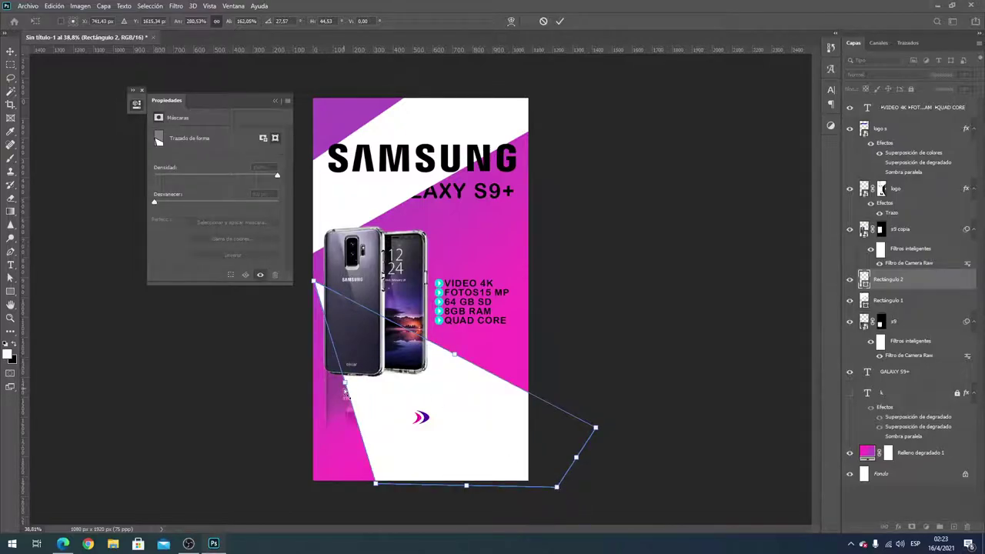
drag(345, 390, 314, 391)
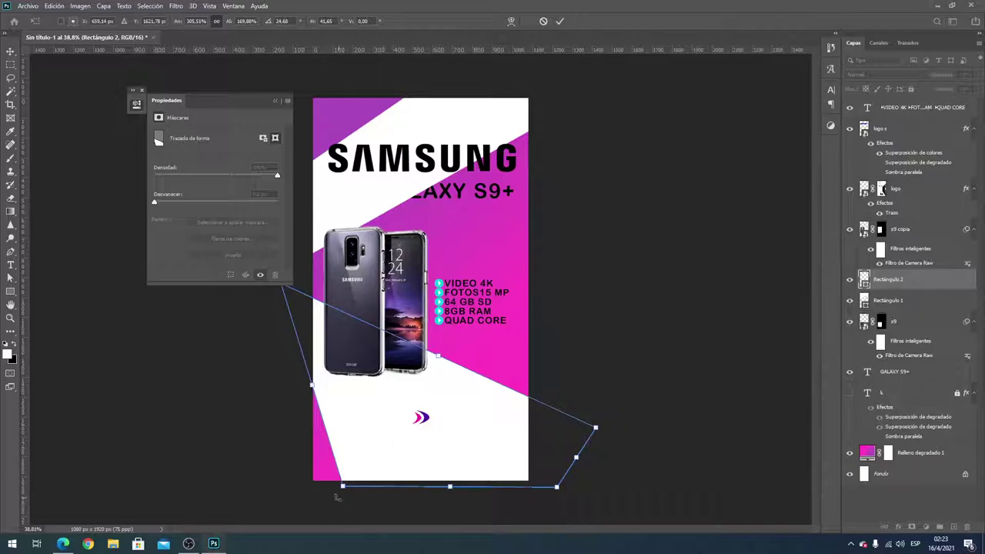
drag(343, 487, 362, 489)
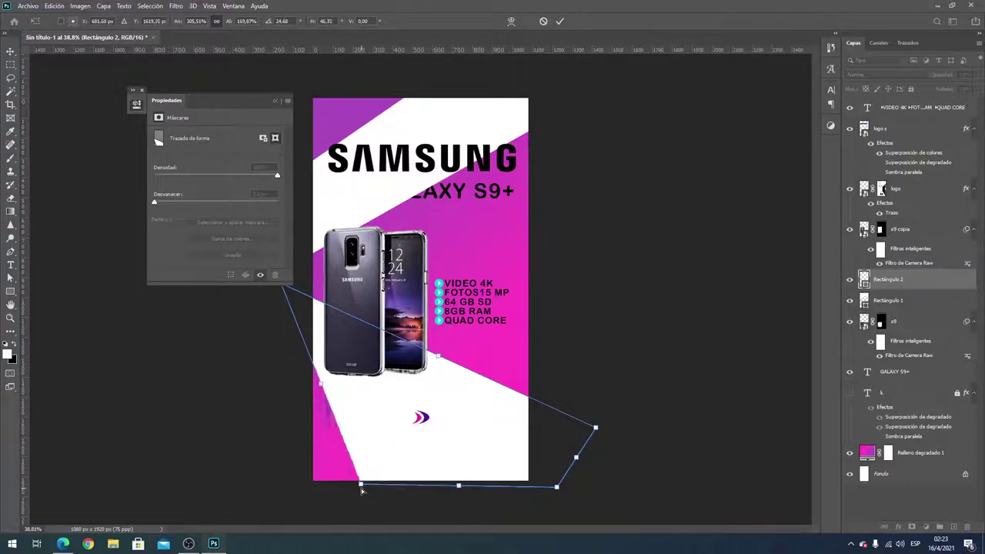
drag(322, 389, 321, 389)
drag(459, 488, 458, 483)
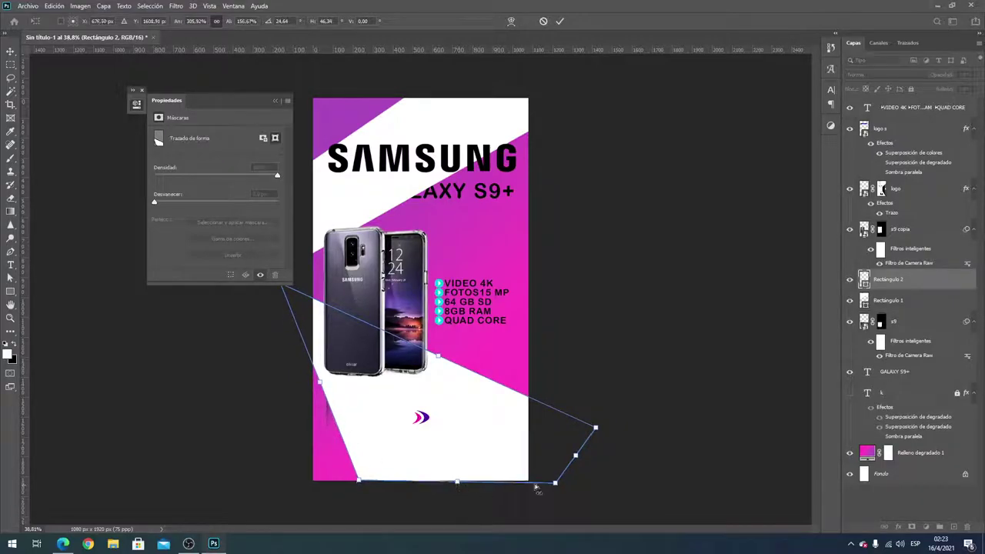
drag(596, 428, 557, 412)
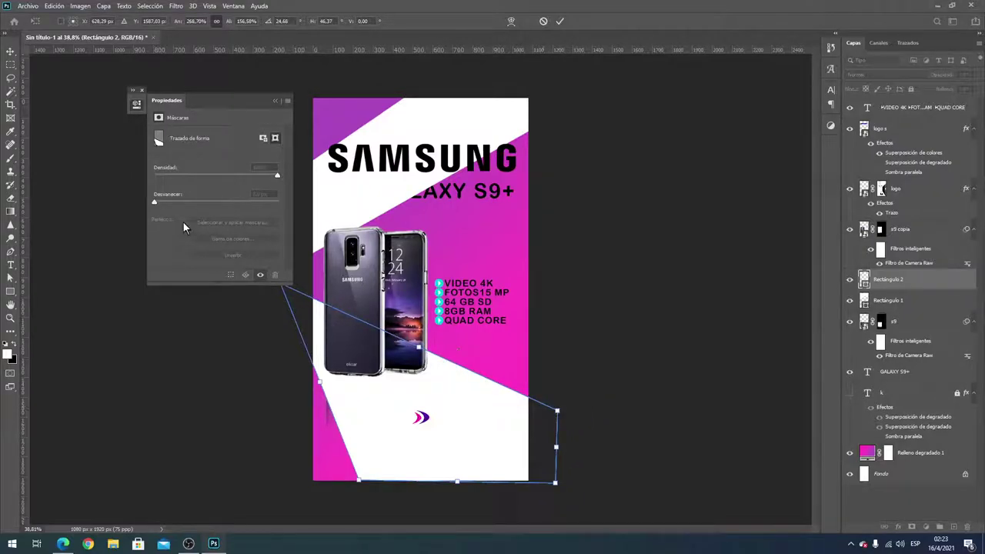
click(11, 50)
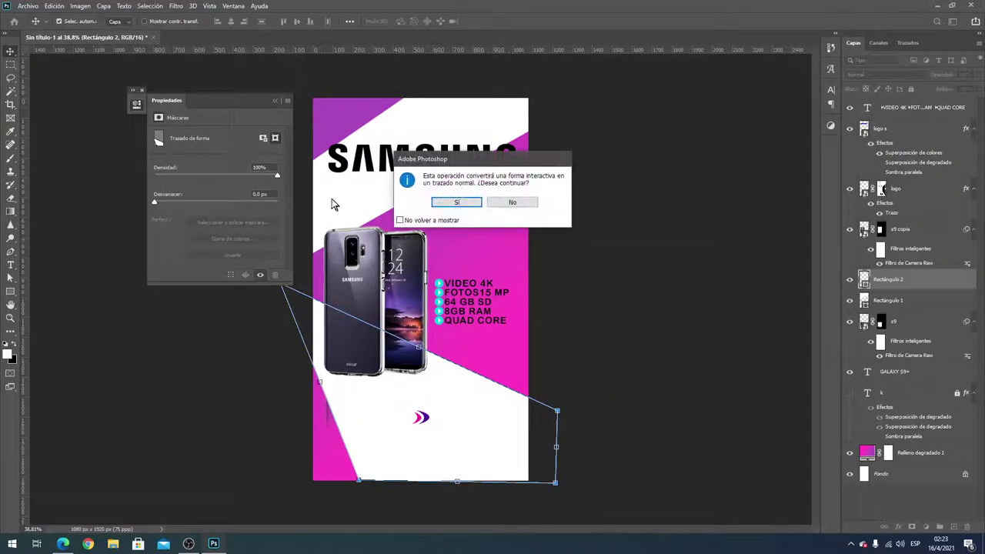
click(454, 204)
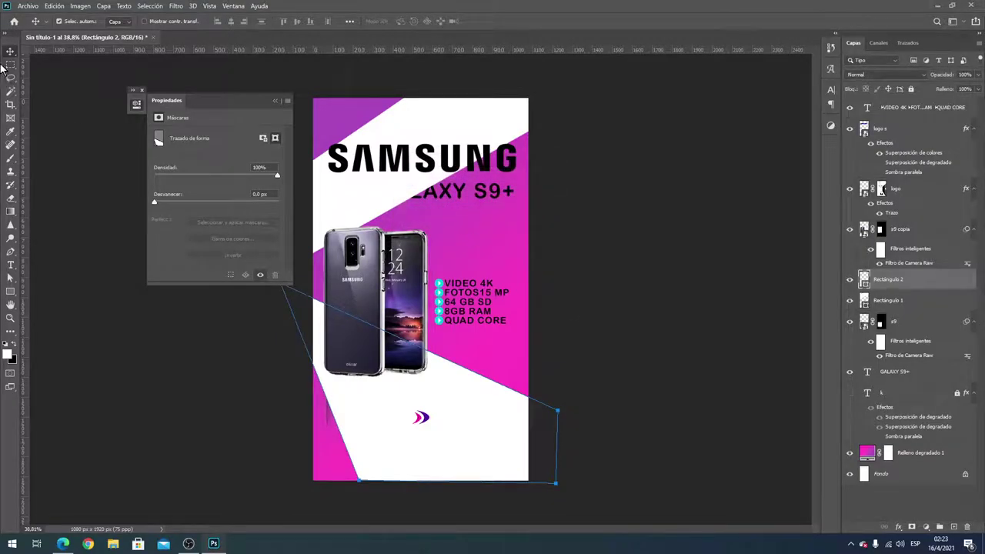
click(640, 243)
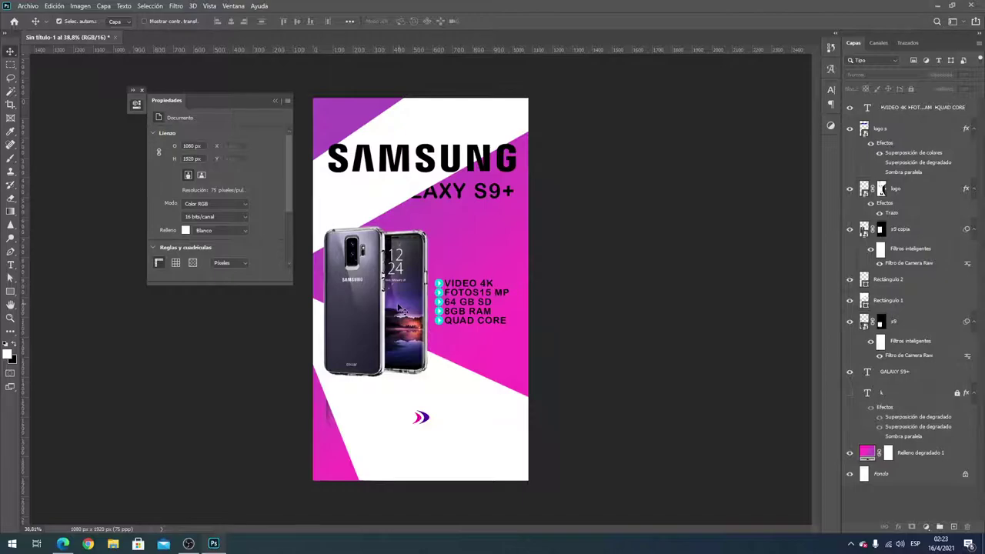
Set the spec text colour to white (ffffff)
click(455, 297)
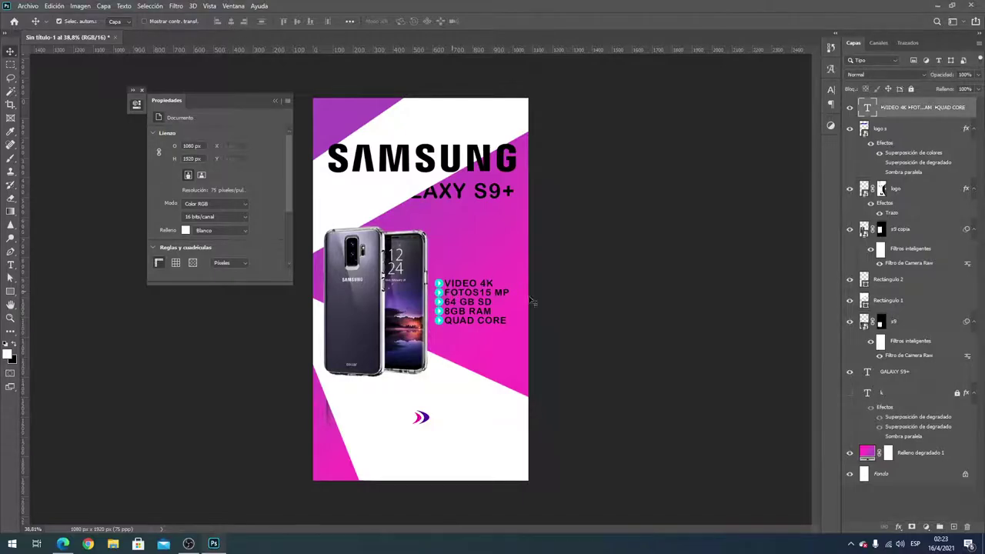
double_click(867, 108)
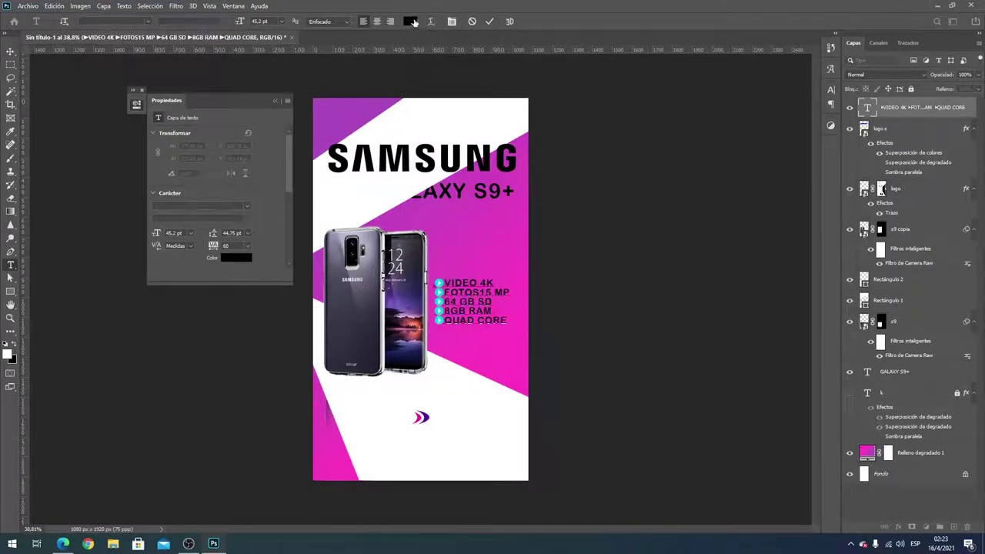
click(413, 21)
text(ffffff)
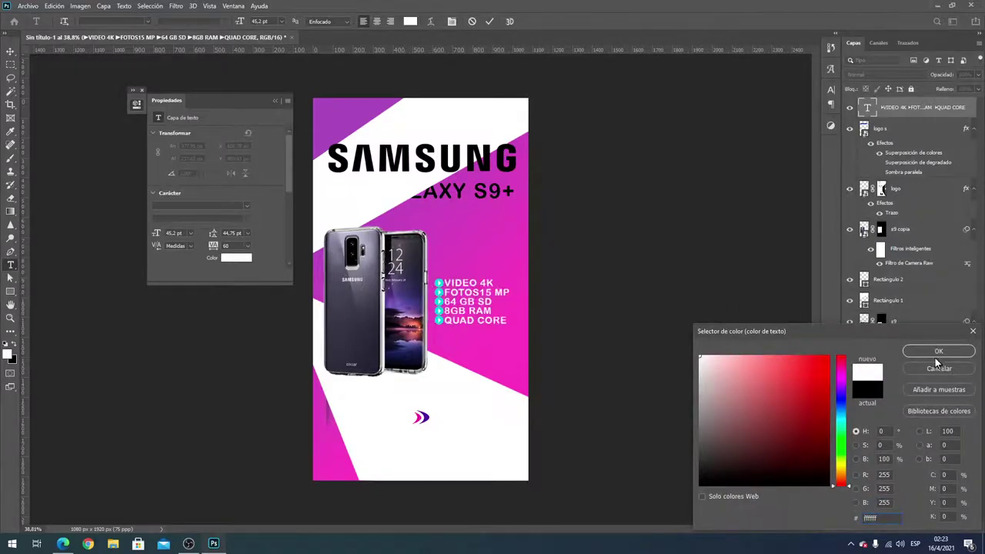
click(933, 354)
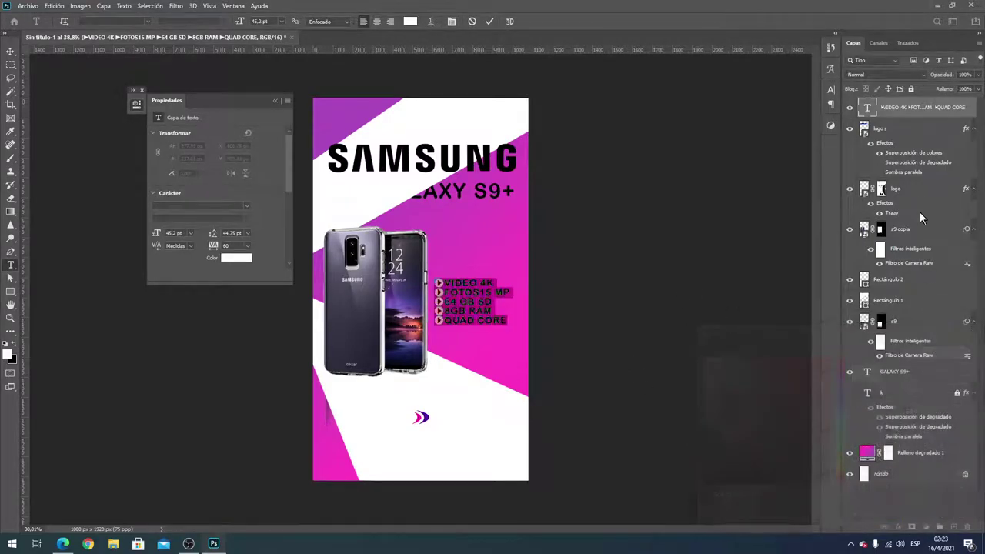
key(ctrl+Return)
Add a white Color Overlay layer style to the spec text
right_click(911, 127)
key(Escape)
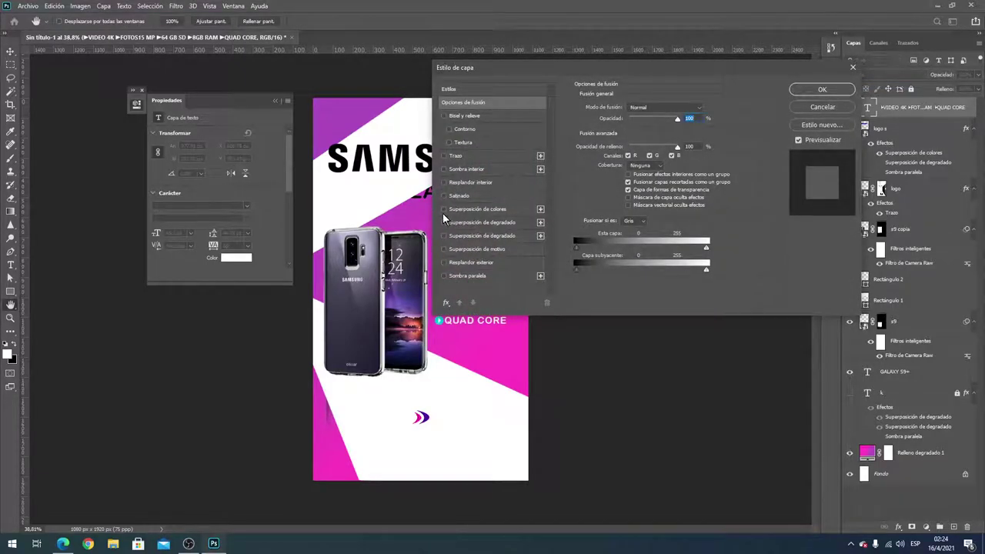
click(443, 210)
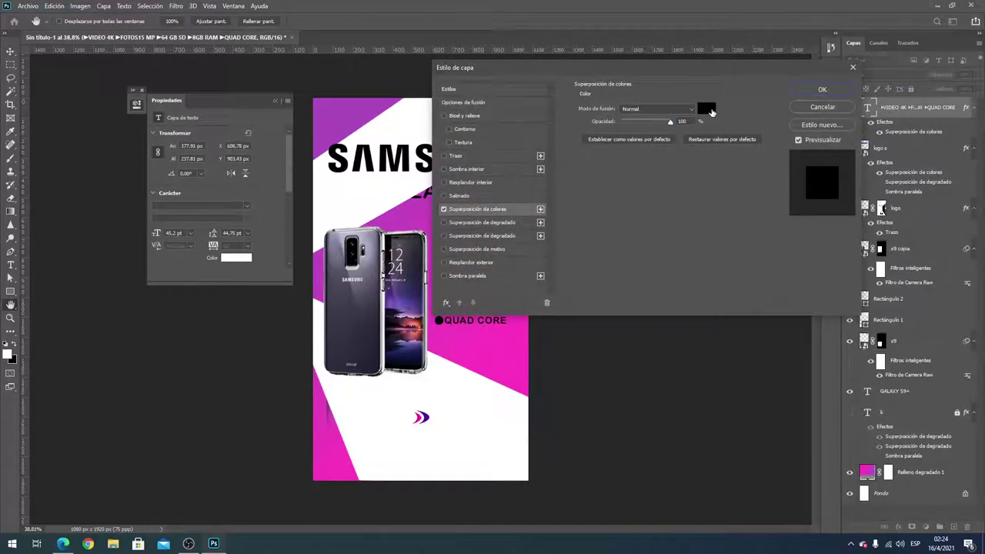
click(706, 108)
click(699, 356)
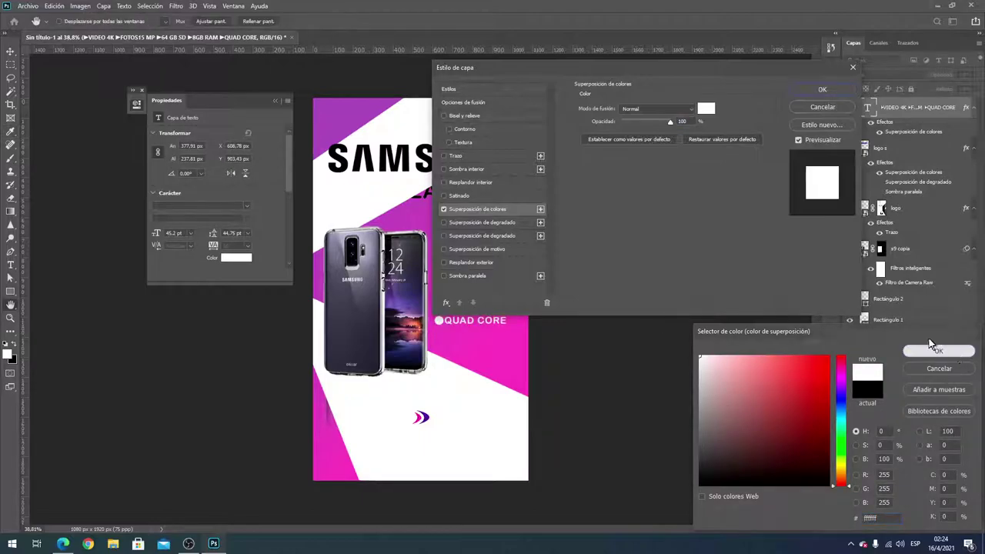
click(935, 350)
click(821, 90)
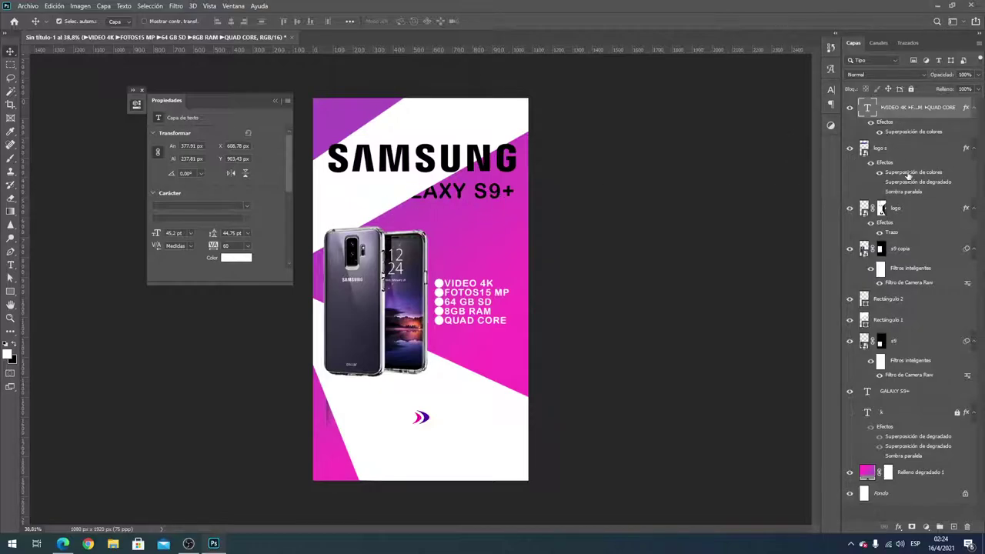
Move the GALAXY S9+ and s9 layers above the white shapes and compare the result
drag(896, 392, 896, 142)
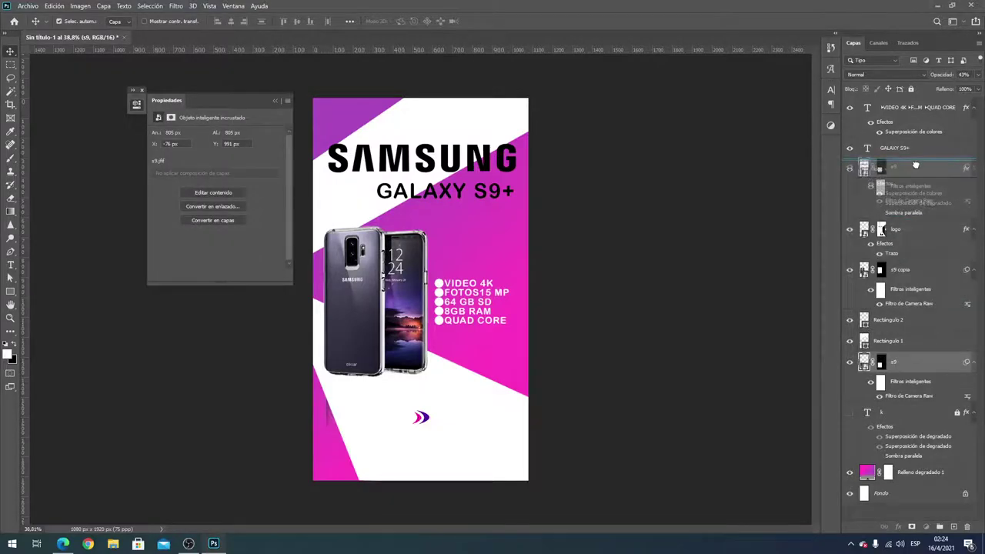
drag(908, 364, 916, 168)
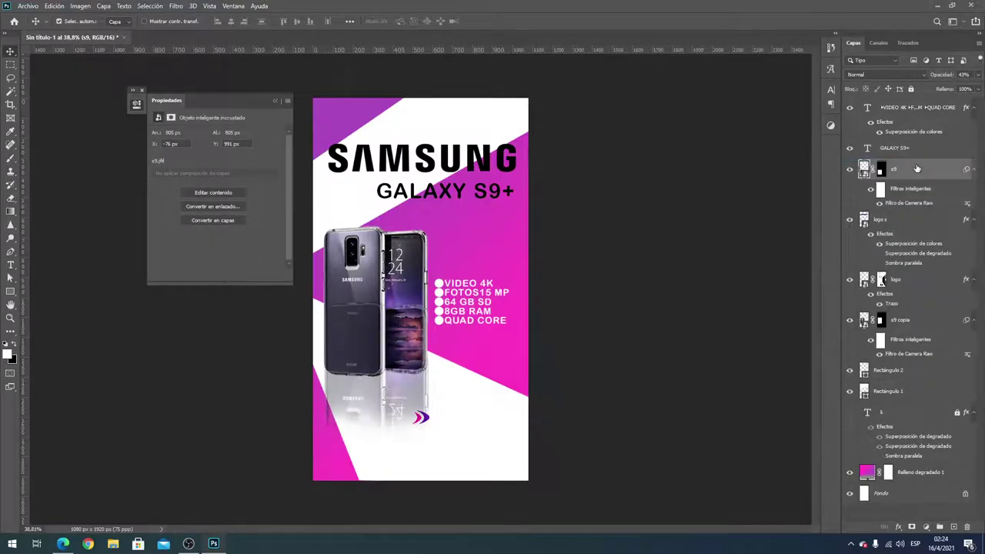
click(886, 371)
click(889, 392)
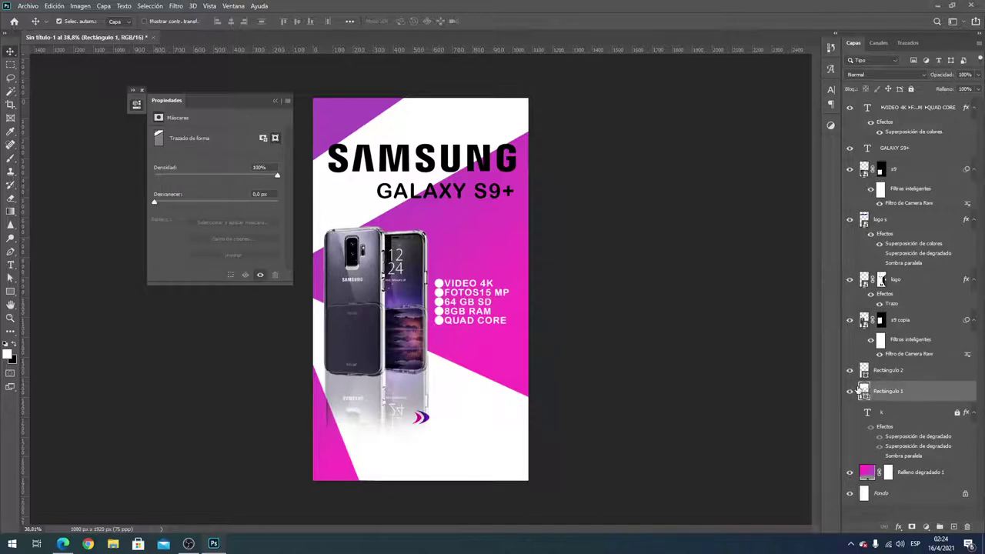
click(849, 391)
click(848, 371)
Toggle the SAMSUNG logo's colour overlay off and on to compare it
click(879, 244)
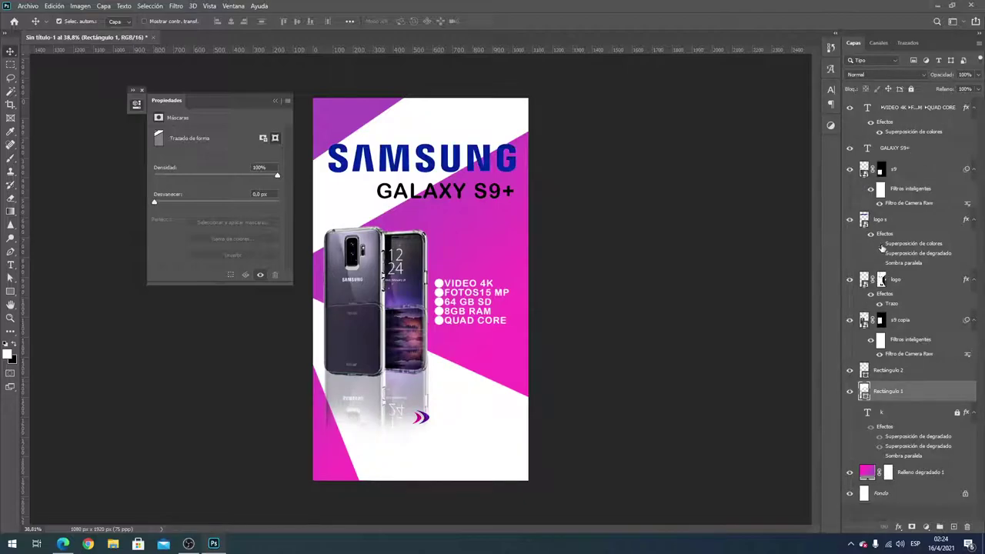
click(880, 243)
click(880, 243)
click(879, 243)
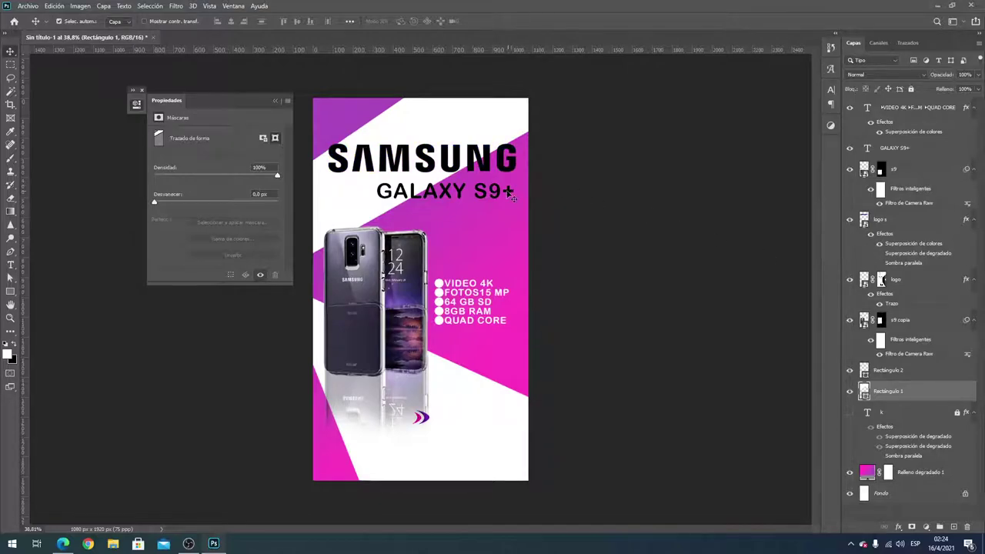
Move GALAXY S9+ down beside the phone and scale it to about 59%
drag(501, 199, 483, 187)
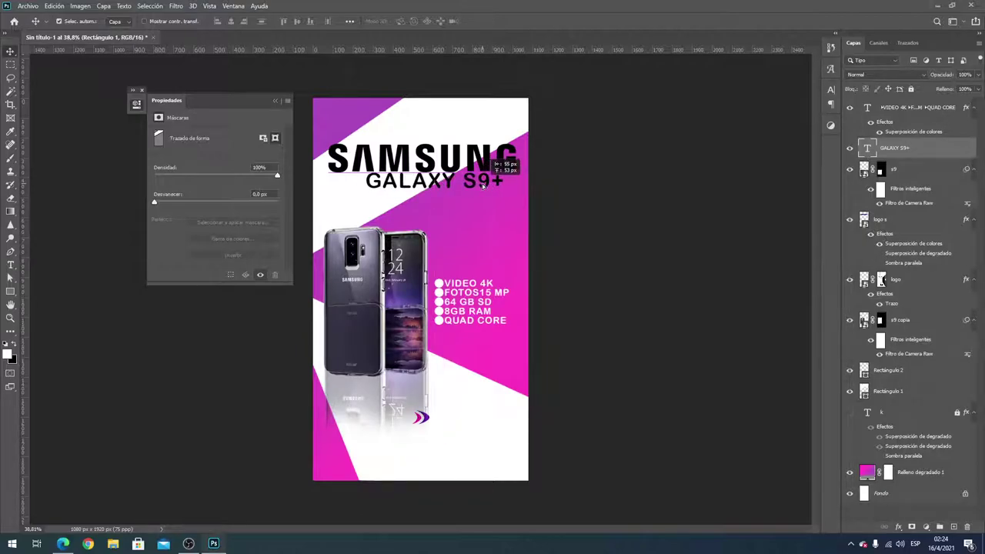
drag(475, 184, 503, 237)
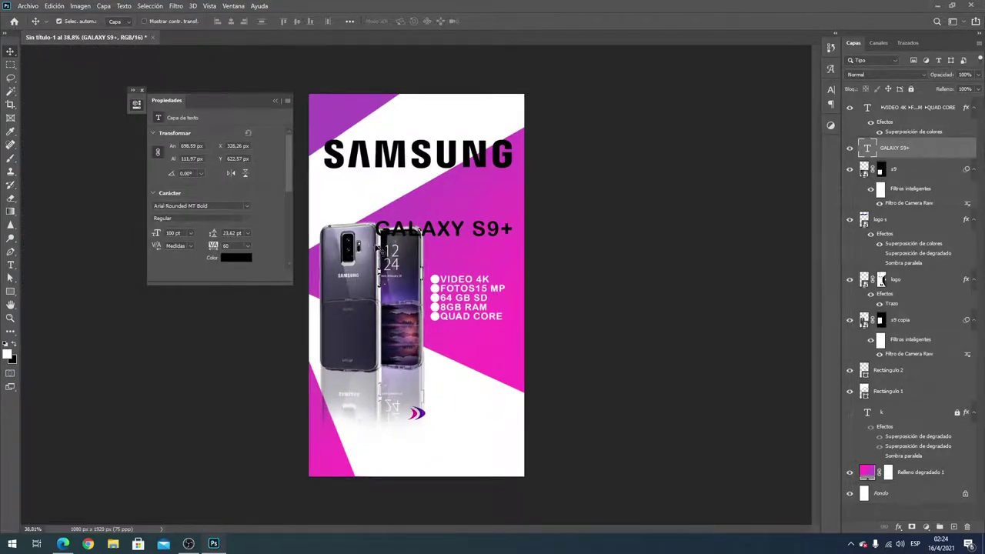
key(ctrl+t)
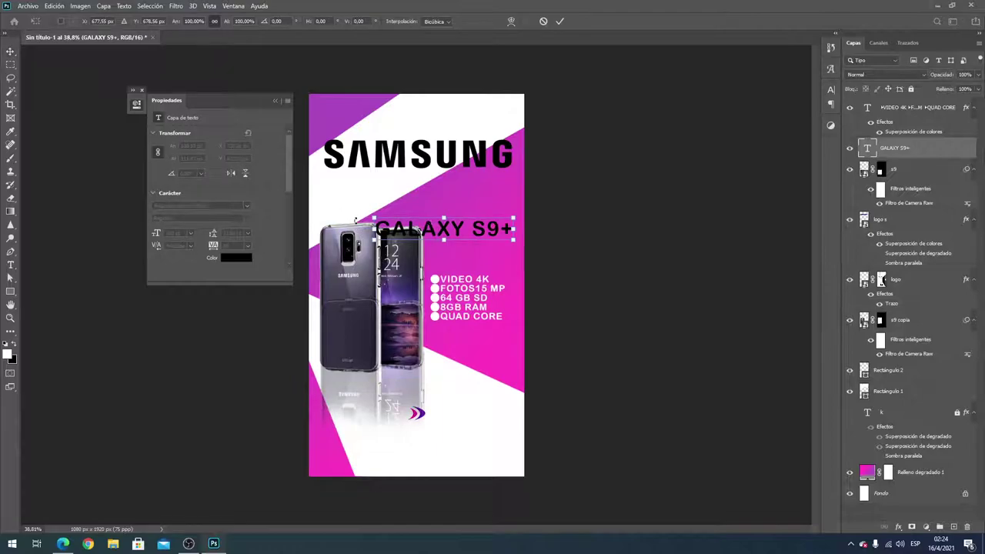
mouse_move(374, 221)
mouse_down()
mouse_move(430, 229)
mouse_move(477, 262)
mouse_up()
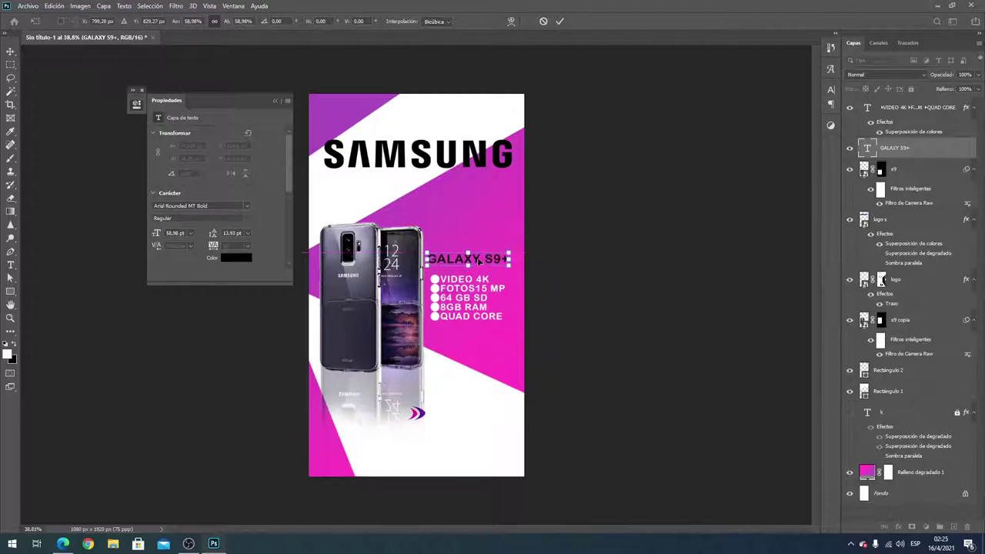
key(Return)
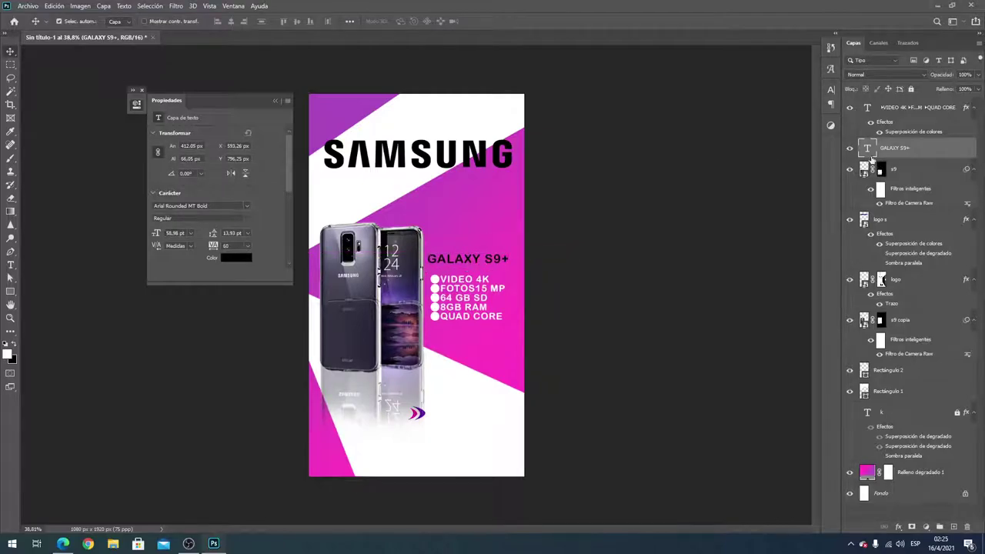
Give the GALAXY S9+ title layer a white Color Overlay
double_click(924, 148)
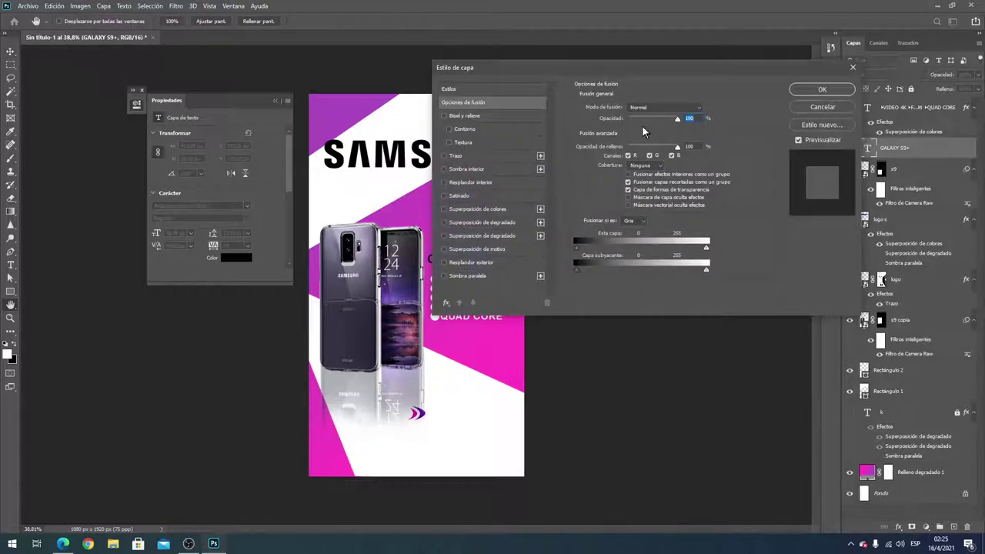
click(443, 210)
click(485, 208)
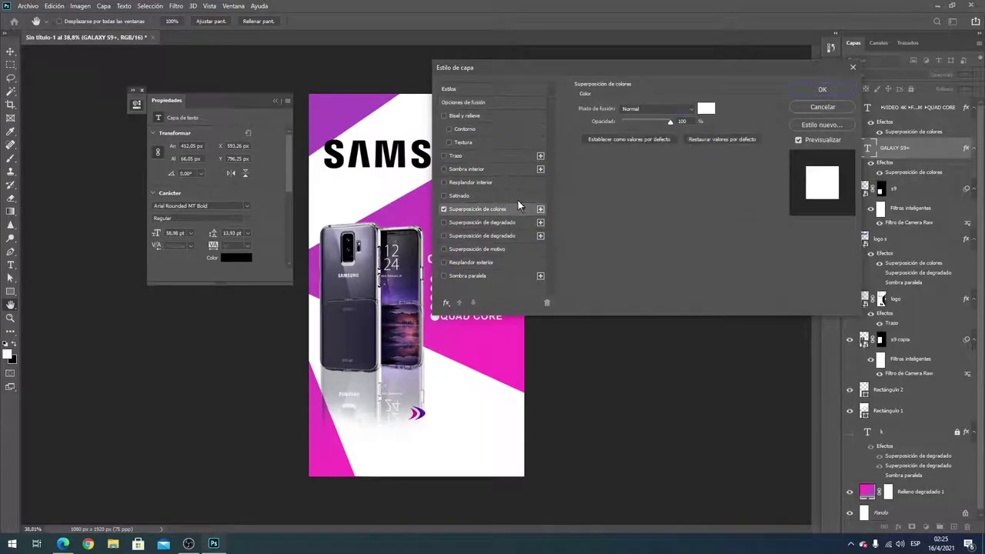
click(794, 94)
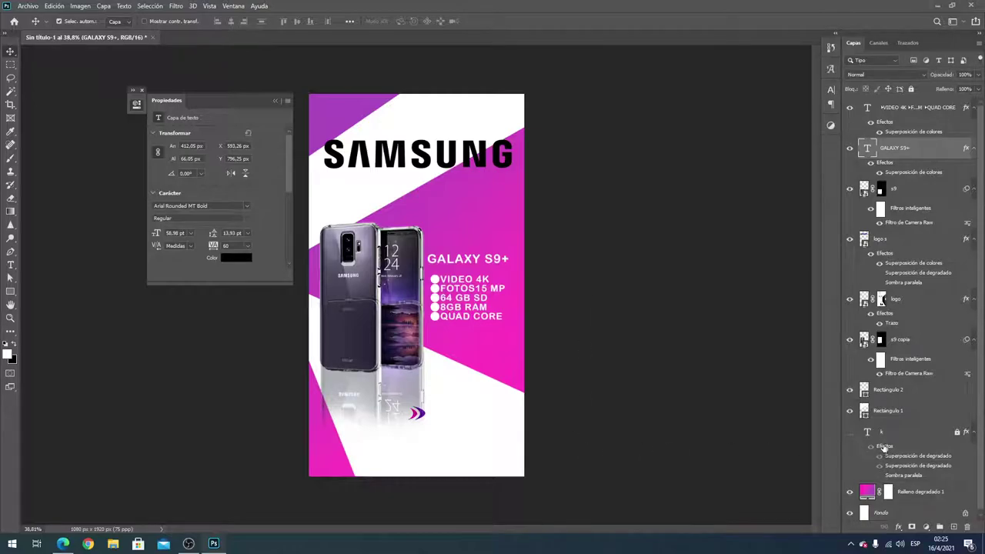
scroll(884, 446, down, 1)
Show rulers and select only Rectángulo 2 with the Rectangle tool active
click(891, 410)
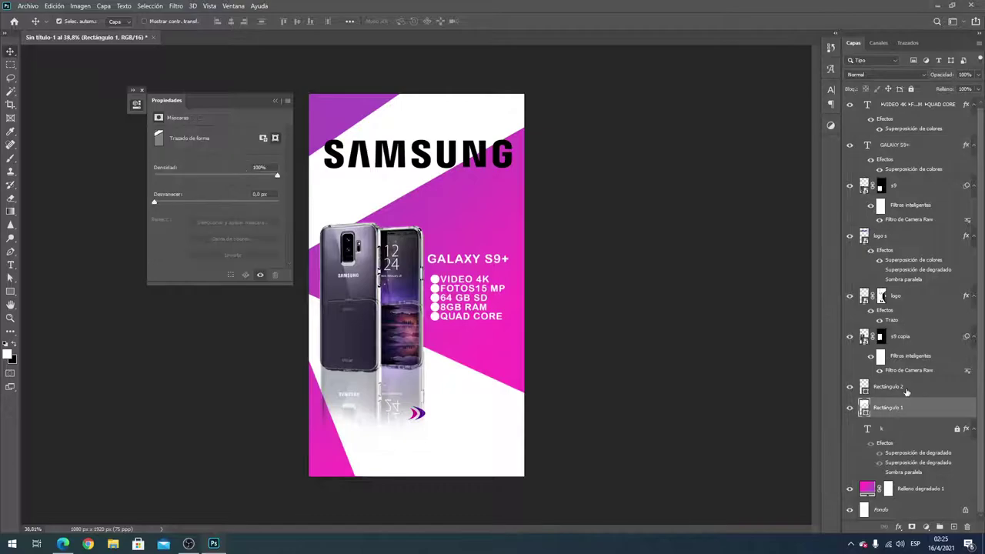
shift+click(911, 388)
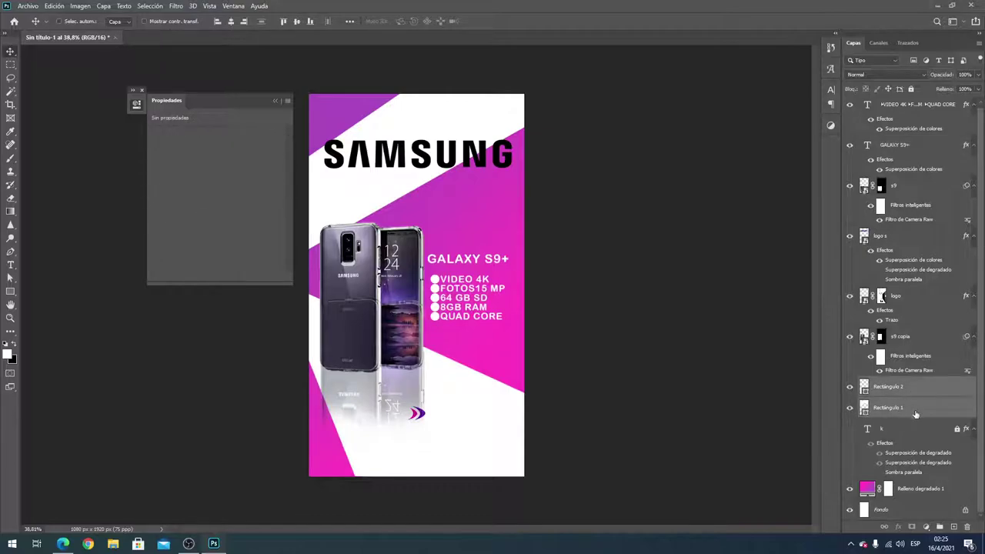
key(ctrl+r)
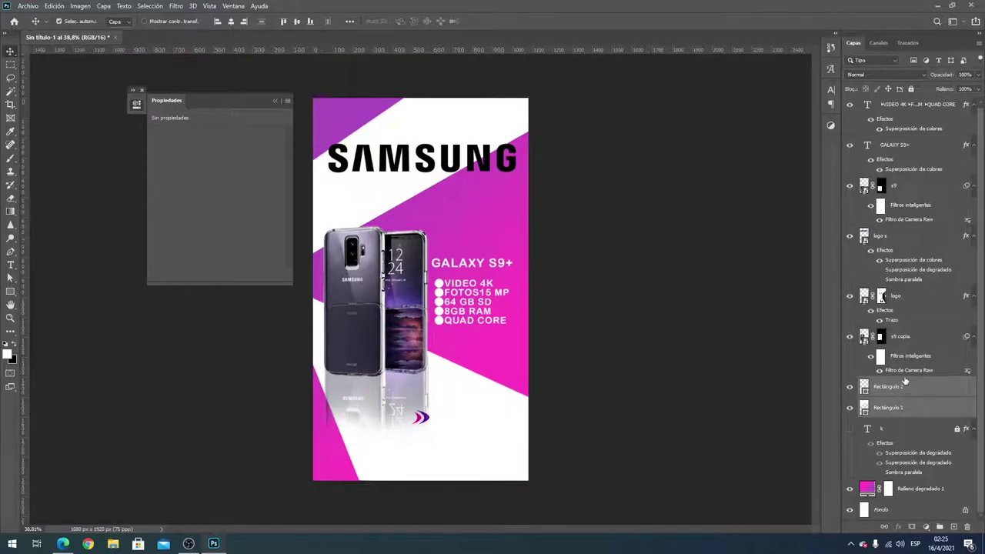
click(905, 376)
click(914, 406)
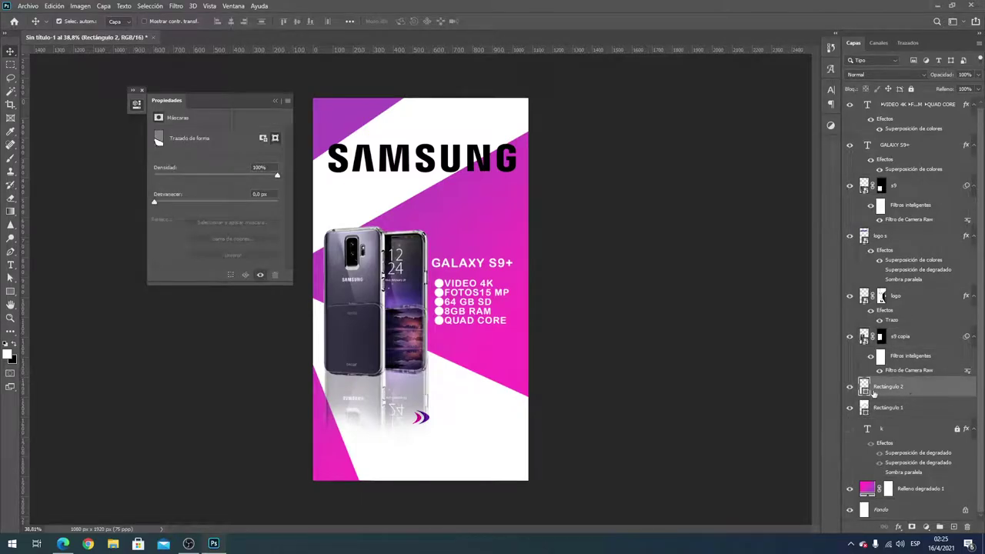
key(u)
Fill the Rectángulo 2 band with a magenta-purple gradient preset
click(125, 21)
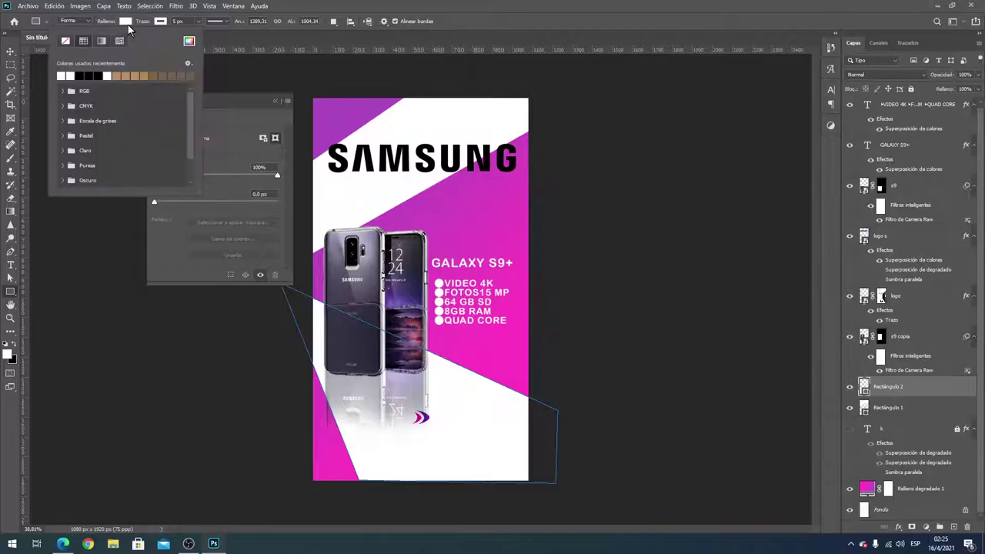
click(101, 41)
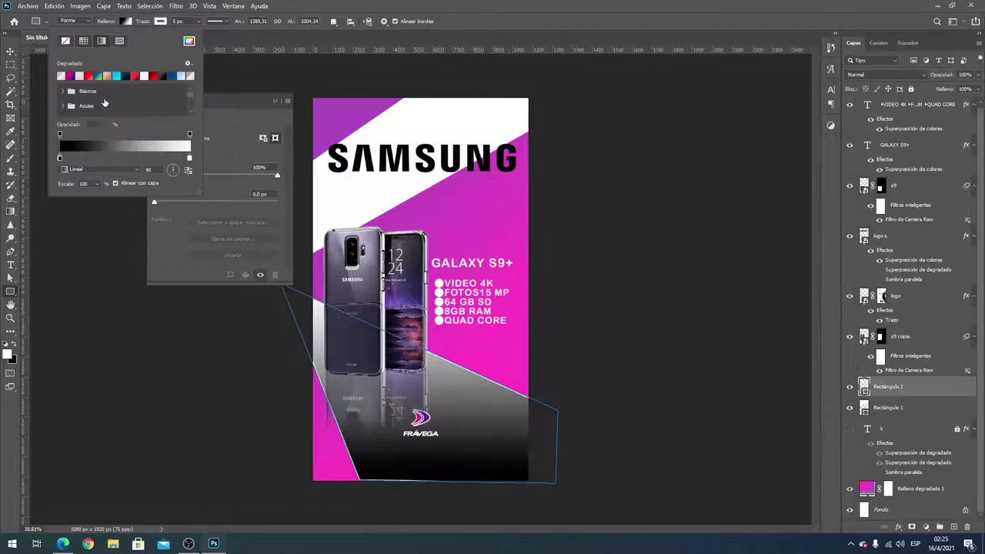
click(63, 75)
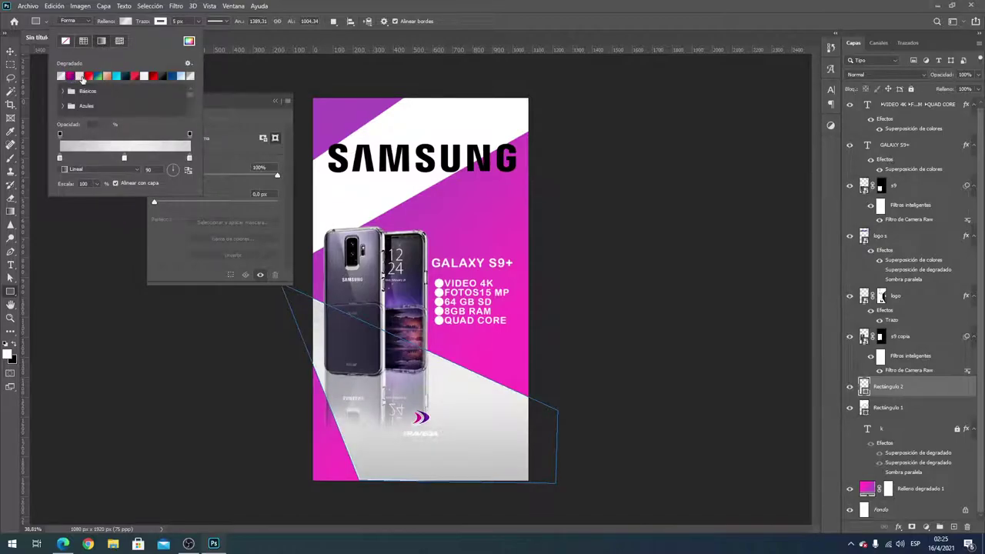
click(88, 76)
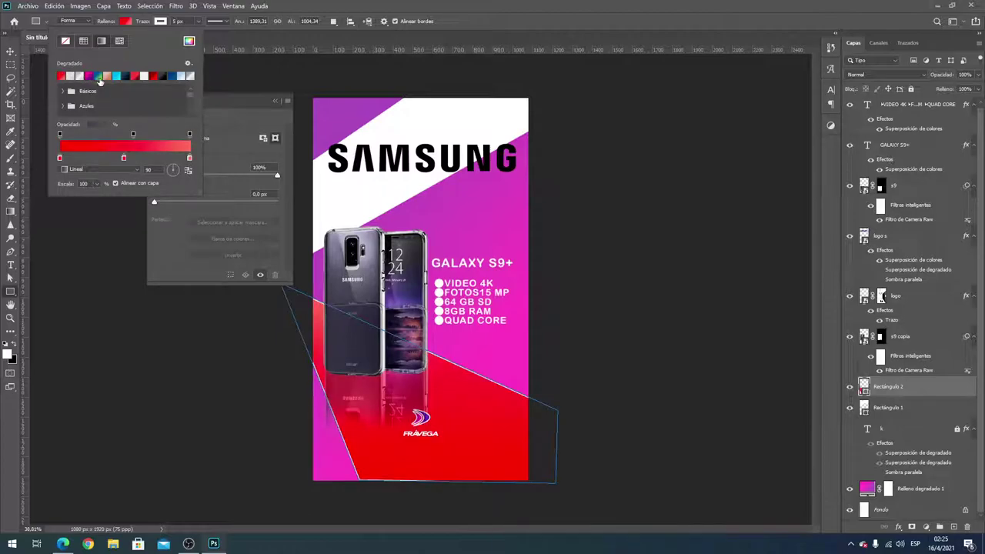
click(89, 76)
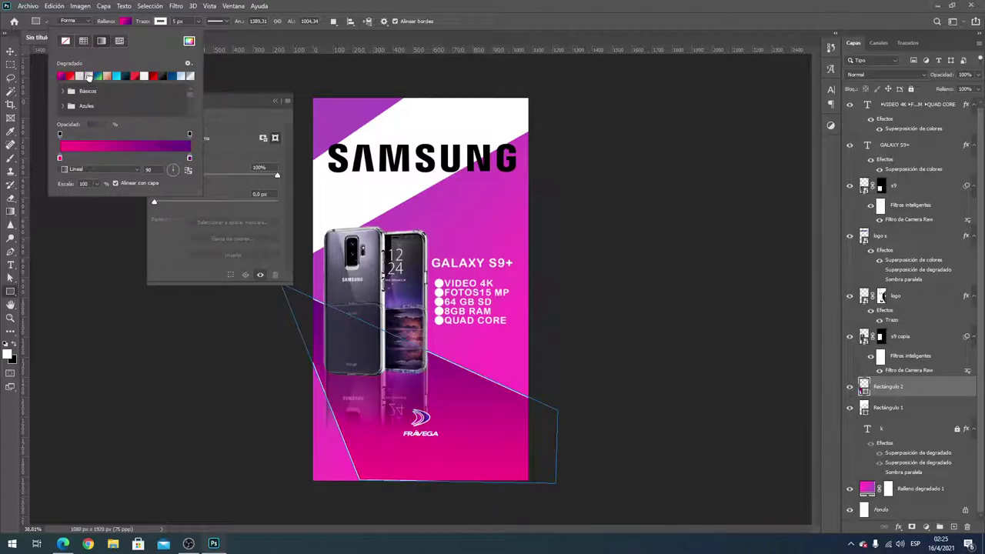
click(971, 393)
Fill the Rectángulo 1 band with a purple-pink gradient preset, then deselect
click(897, 415)
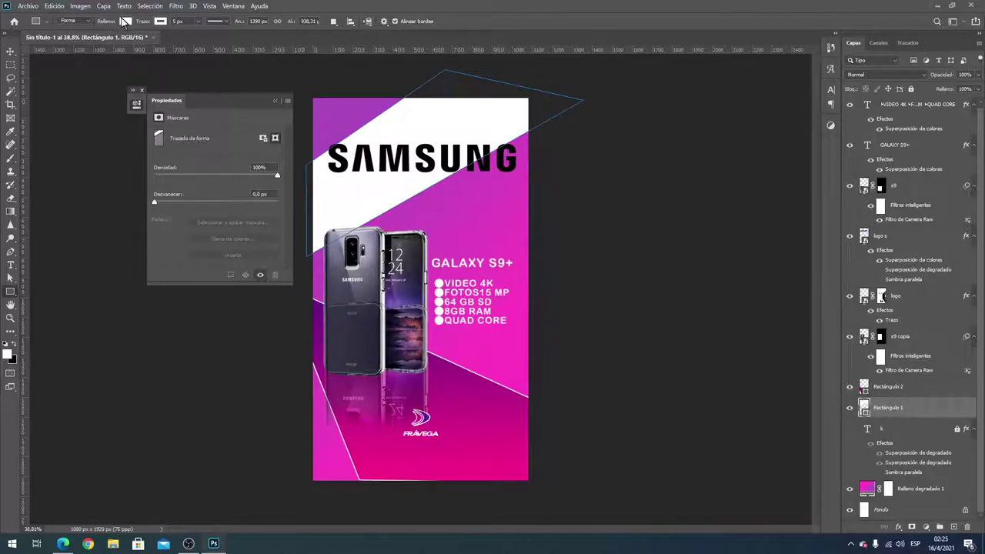
click(125, 20)
click(101, 40)
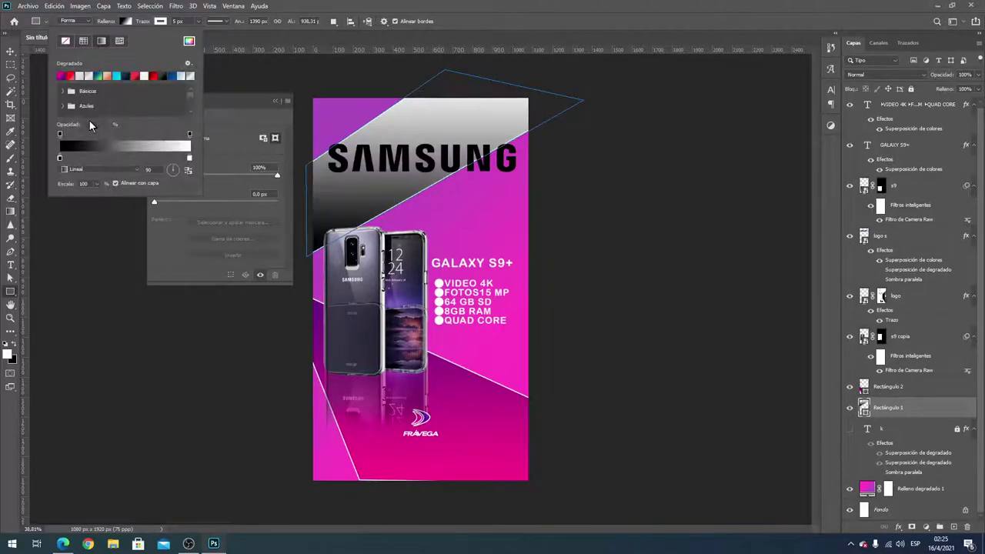
click(59, 77)
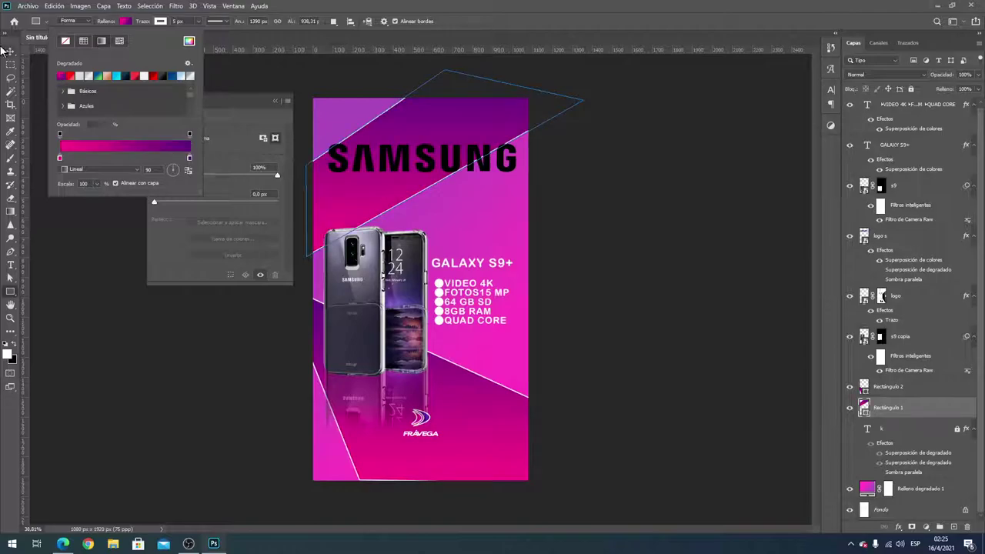
click(10, 51)
click(631, 216)
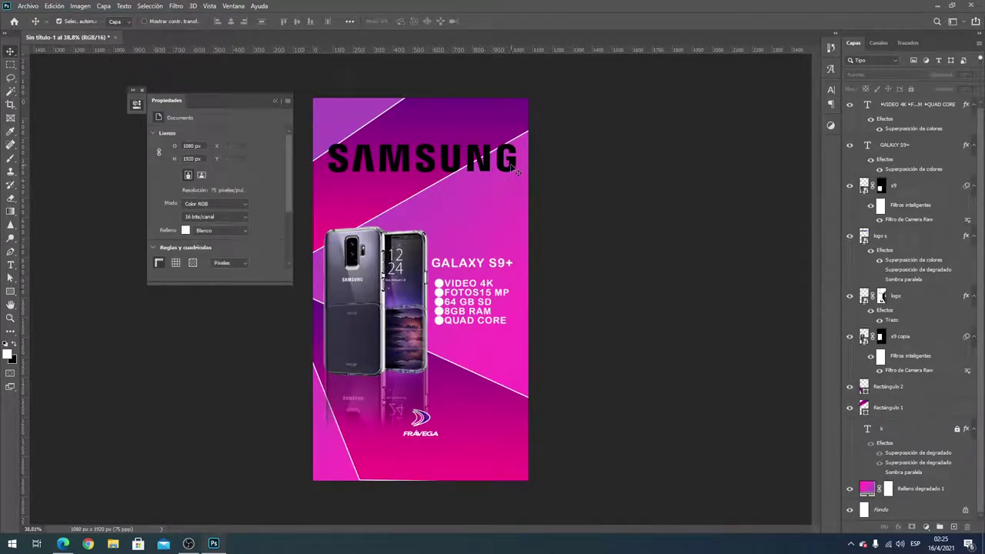
Change the logo s layer's Color Overlay colour to #ffffff
click(519, 171)
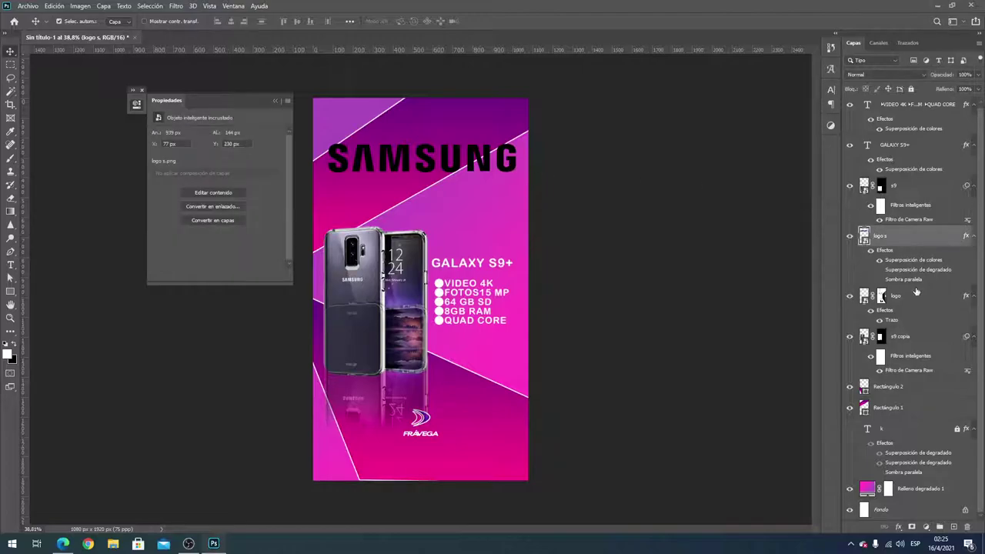
click(880, 261)
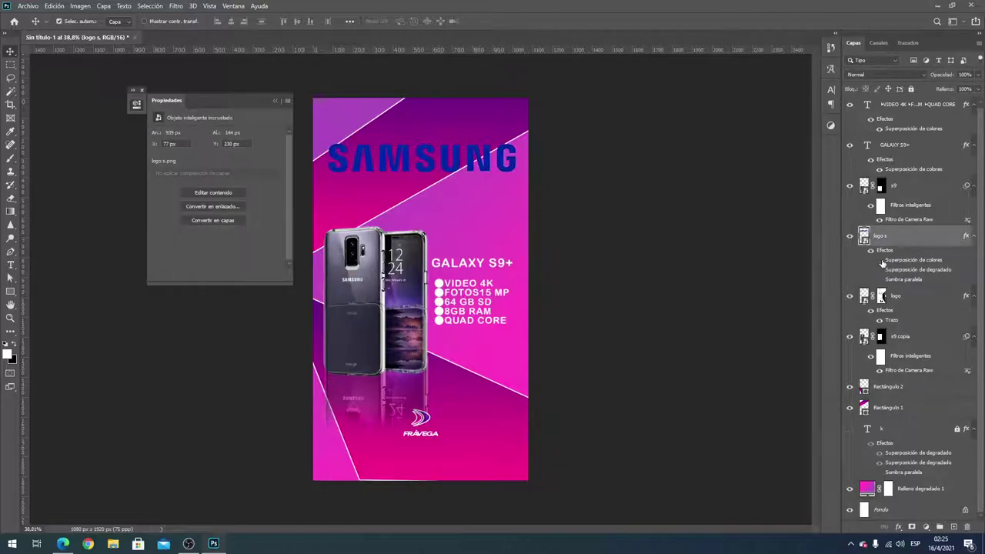
click(880, 261)
double_click(895, 261)
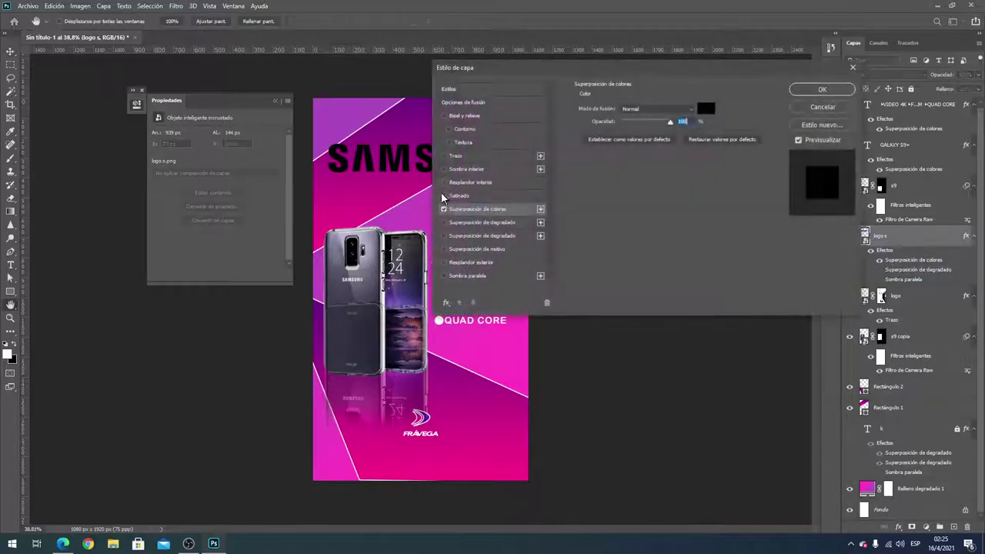
click(700, 111)
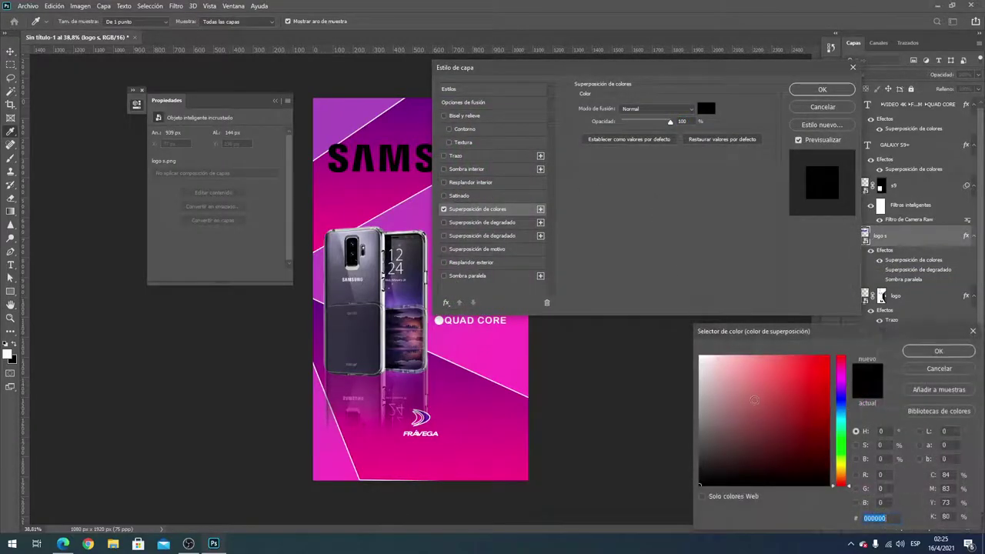
text(ffffff)
click(941, 347)
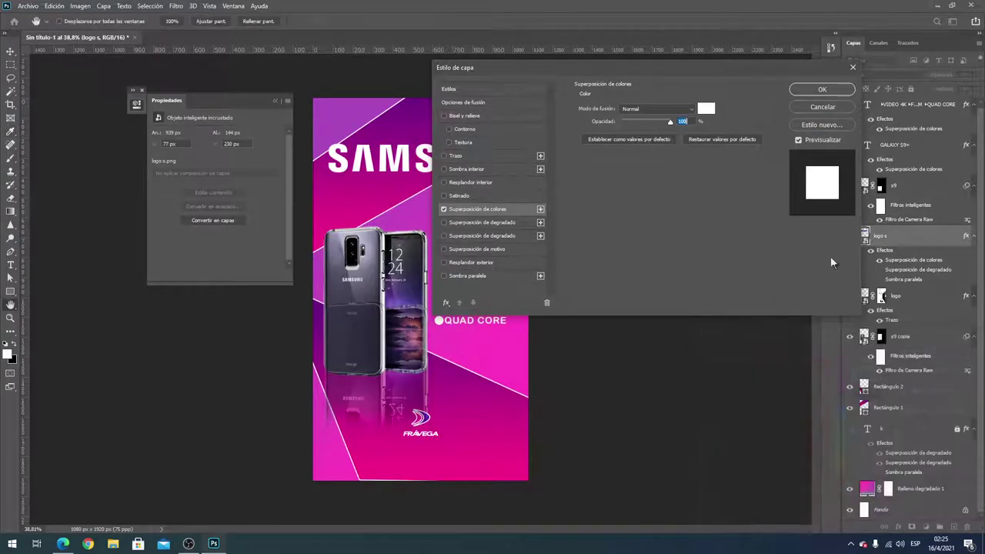
click(822, 90)
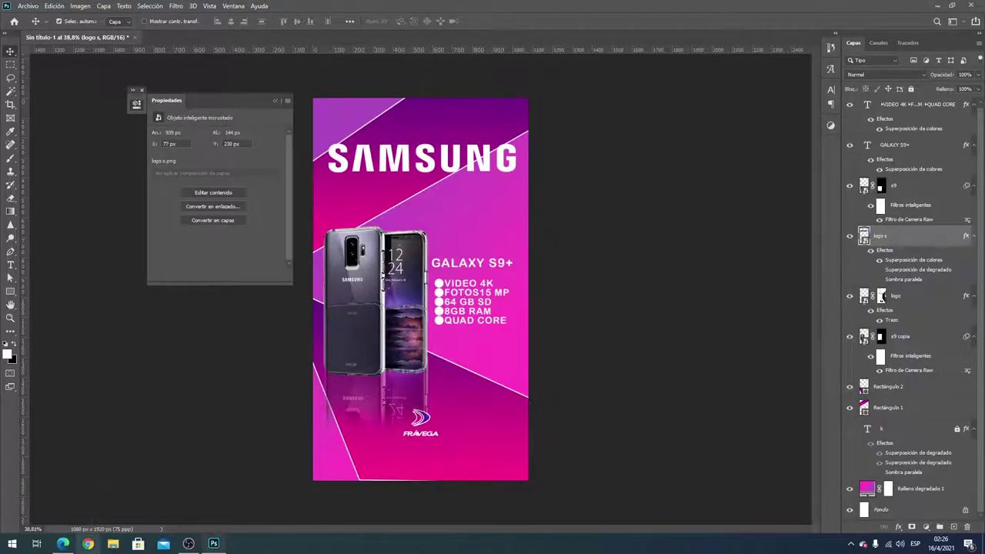
click(88, 544)
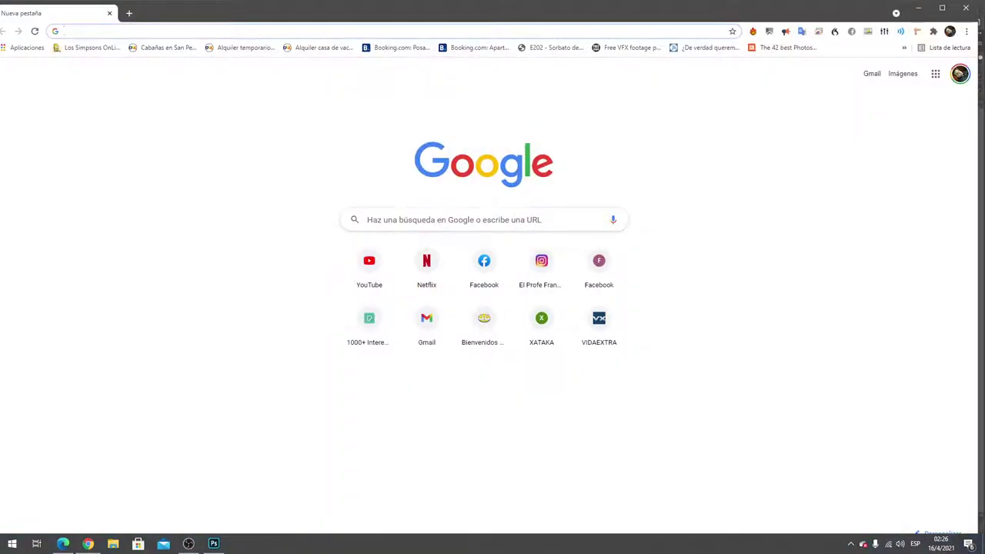
Search Google Images for 'half tone' and browse the results
click(398, 214)
text(h)
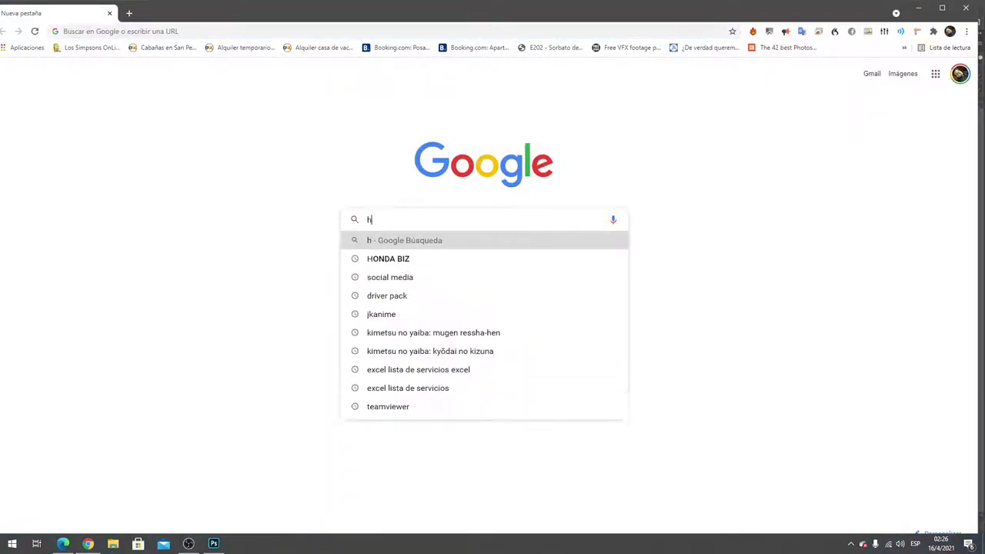
text(alf t)
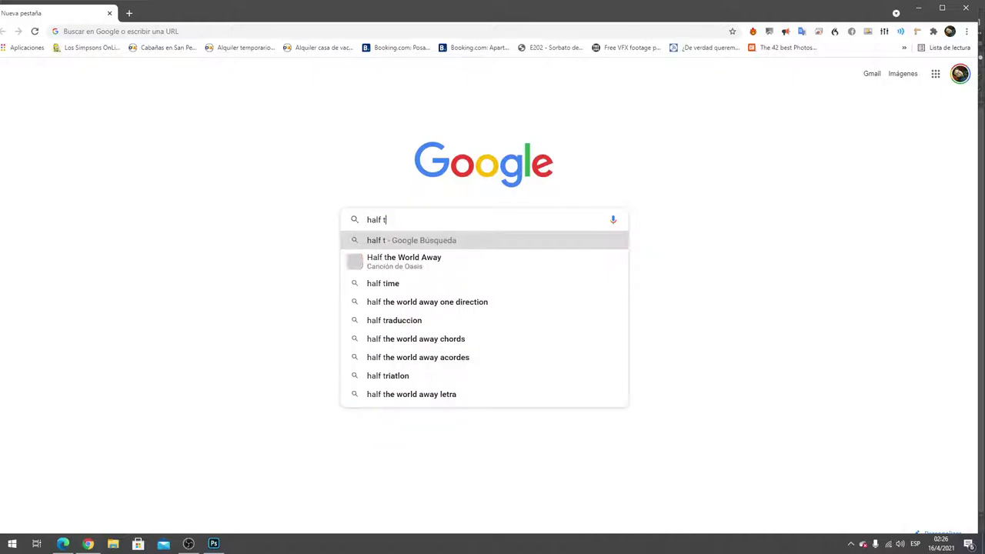
text(one)
key(Return)
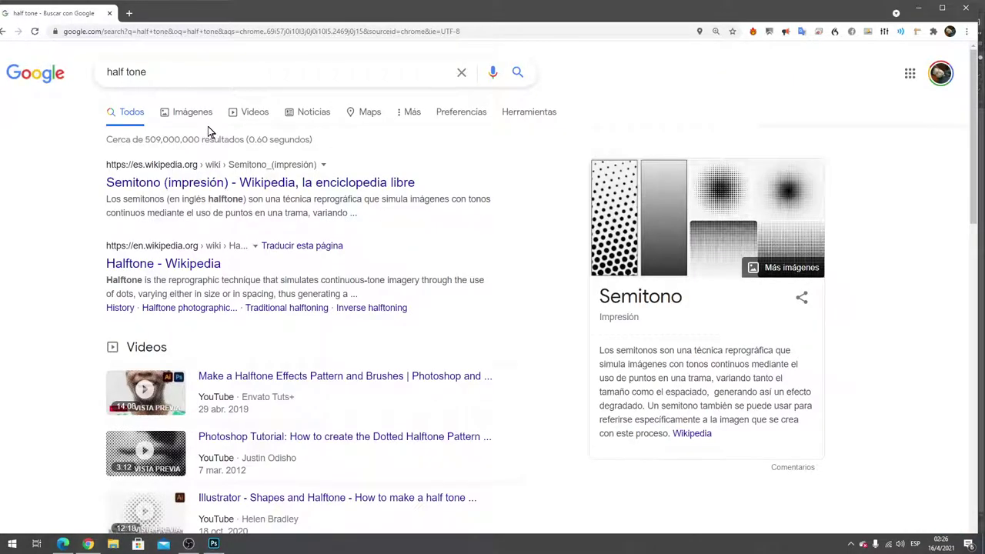
click(194, 113)
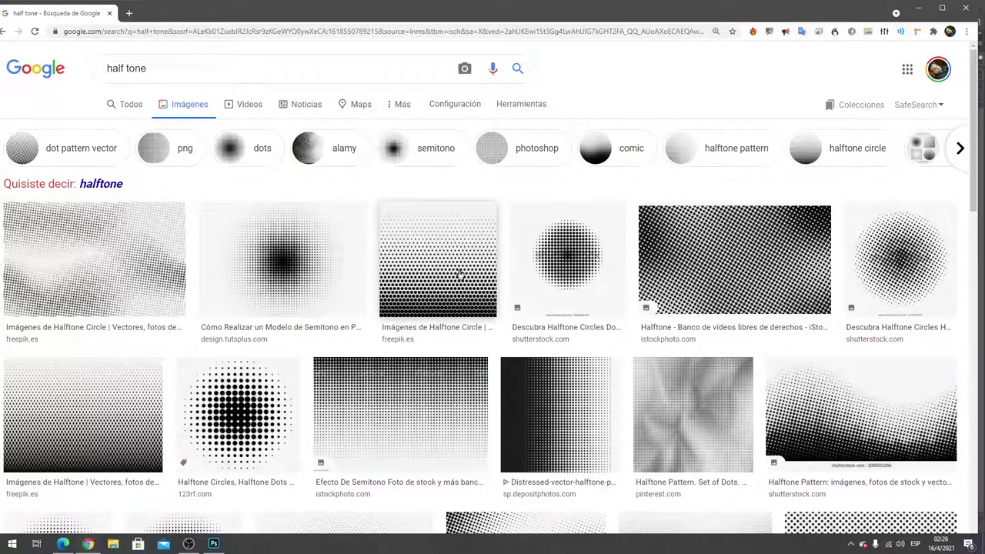
scroll(457, 272, down, 5)
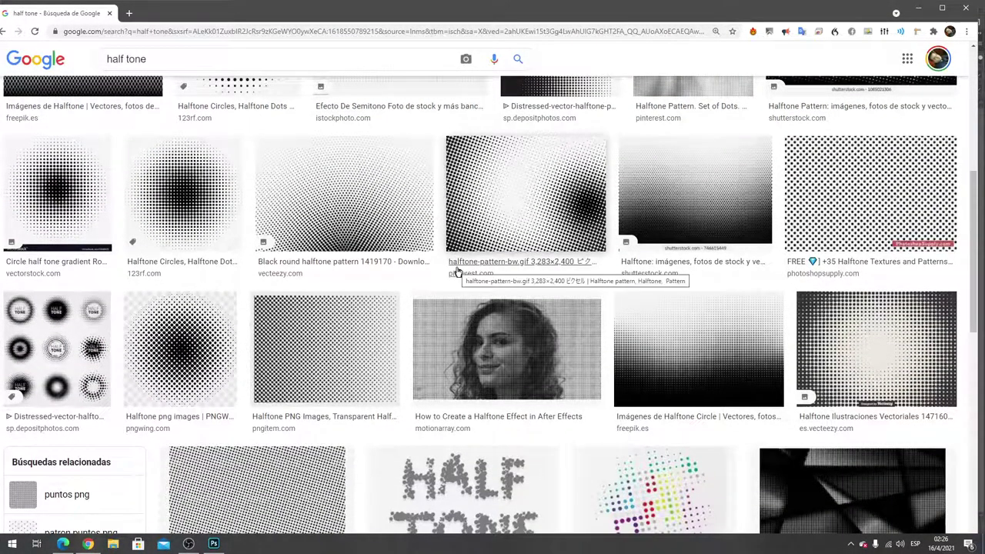
scroll(457, 272, down, 2)
scroll(457, 272, down, 2)
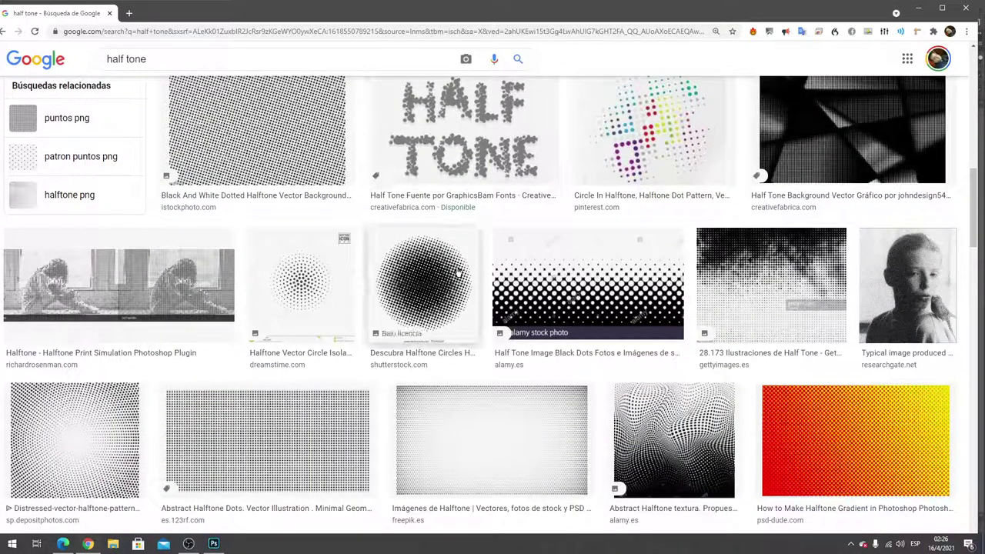
scroll(457, 271, down, 4)
scroll(457, 271, up, 13)
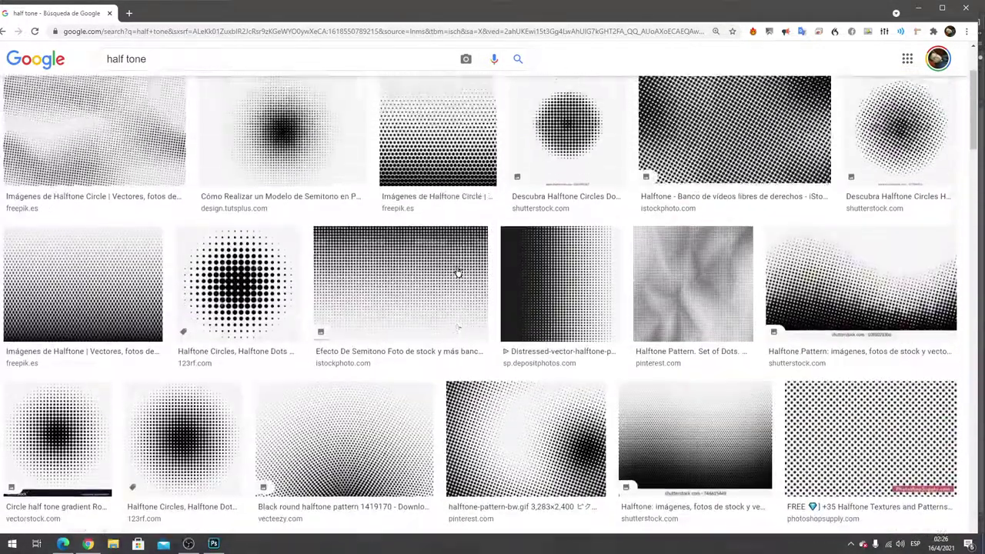
scroll(418, 223, up, 2)
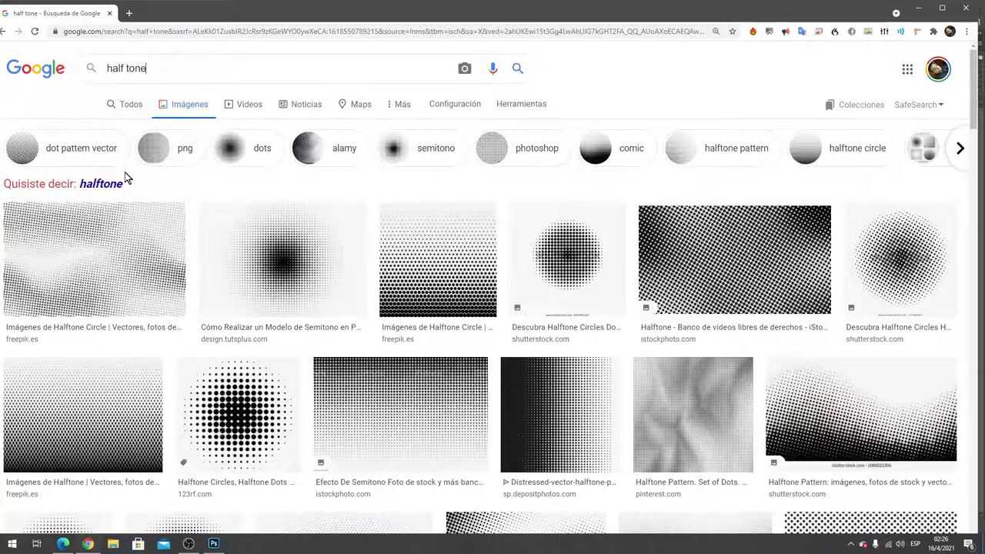
Switch to the corrected 'halftone' results and preview Seamless Halftone Dot Pattern
click(101, 184)
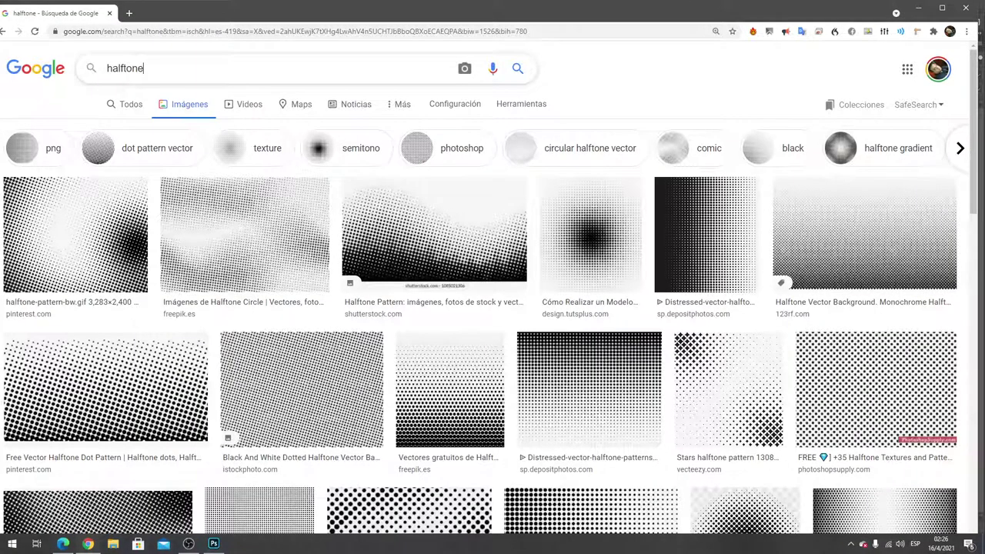
scroll(202, 277, down, 10)
scroll(203, 277, up, 5)
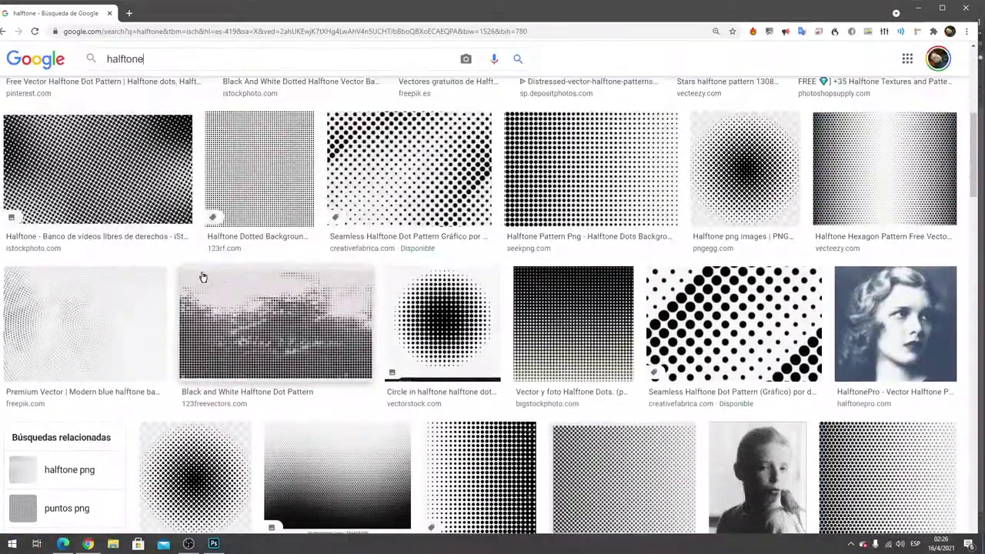
scroll(202, 277, up, 5)
scroll(202, 277, down, 5)
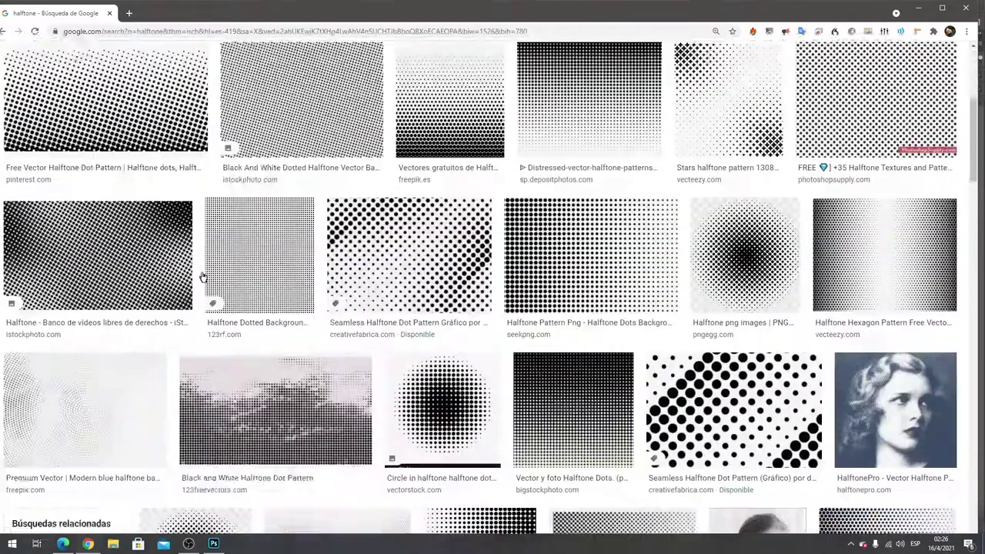
click(731, 326)
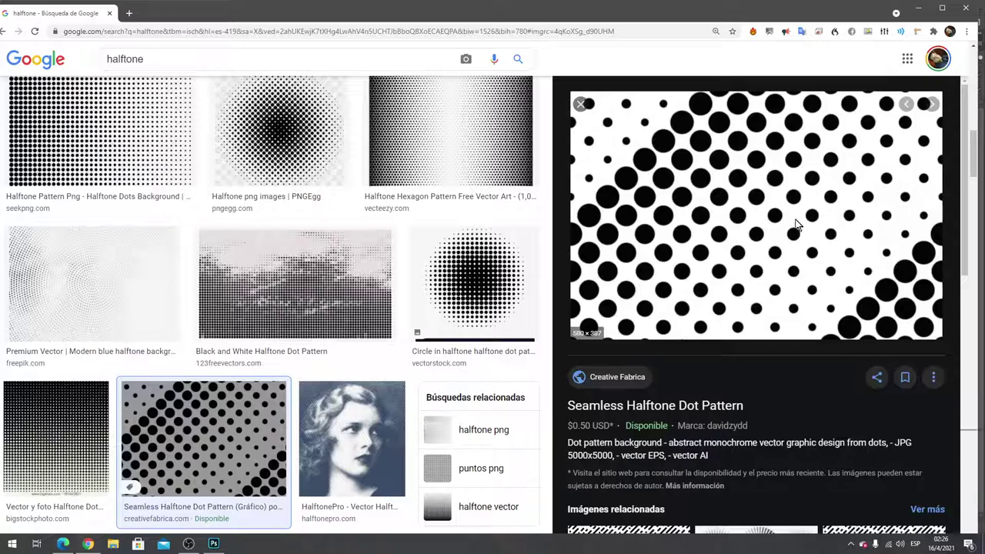
Save the halftone image to Escritorio and drag it onto the Photoshop poster
right_click(795, 223)
click(833, 343)
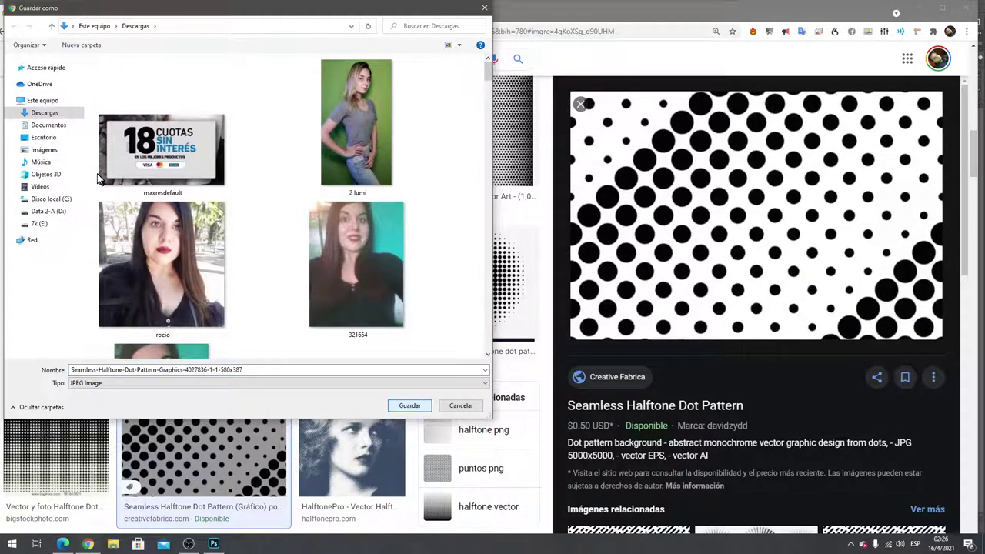
click(43, 137)
click(410, 405)
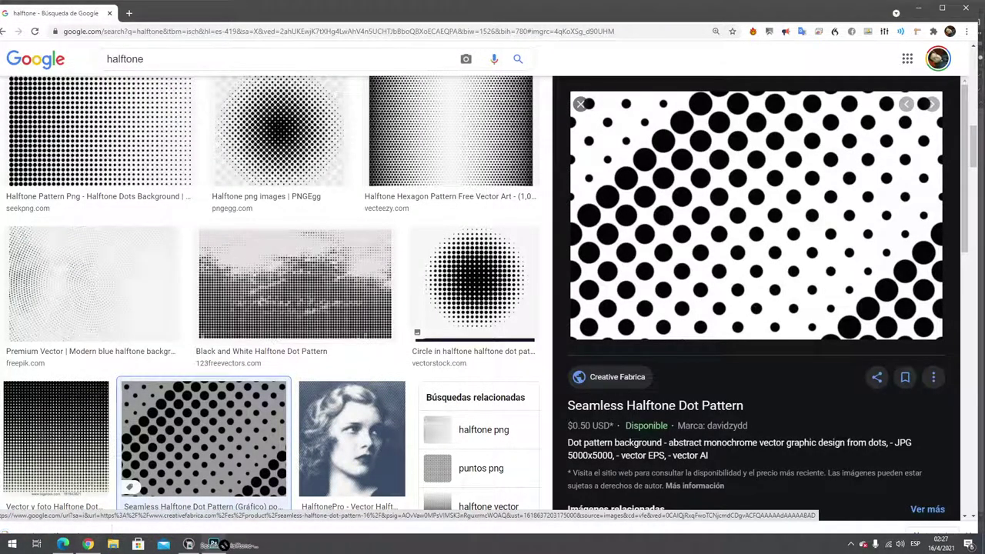
click(213, 543)
drag(362, 457, 440, 392)
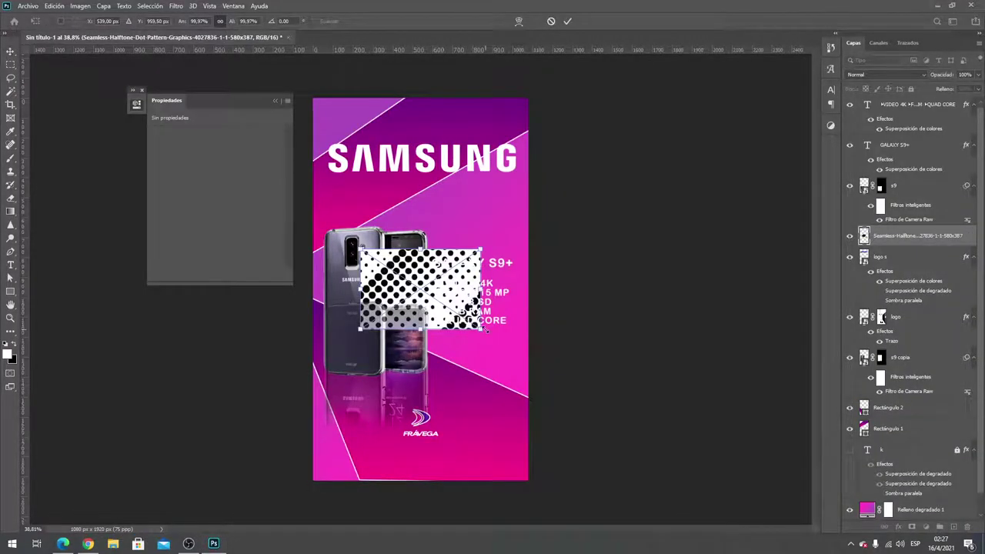
Place the halftone in the bottom-right corner and select its white via Color Range
drag(471, 330, 520, 482)
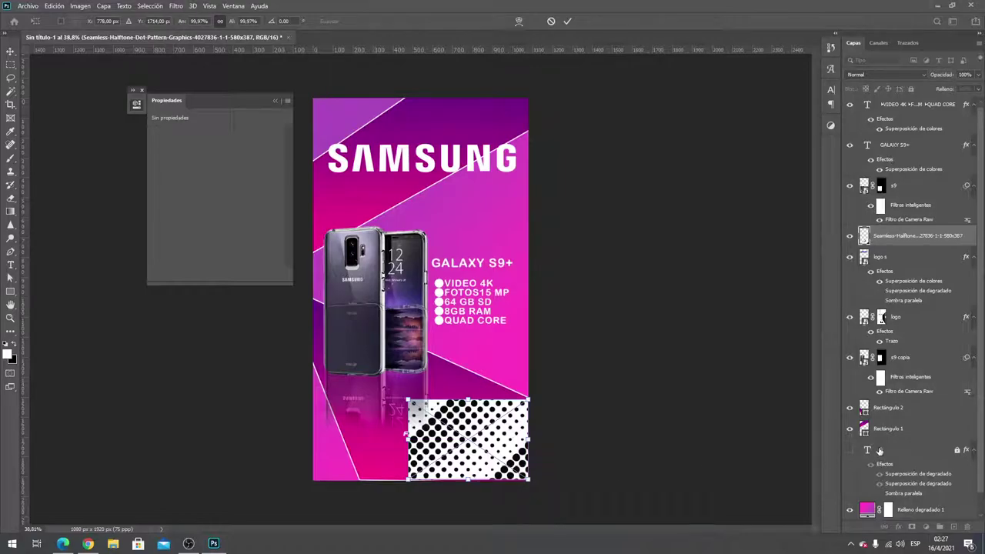
key(Return)
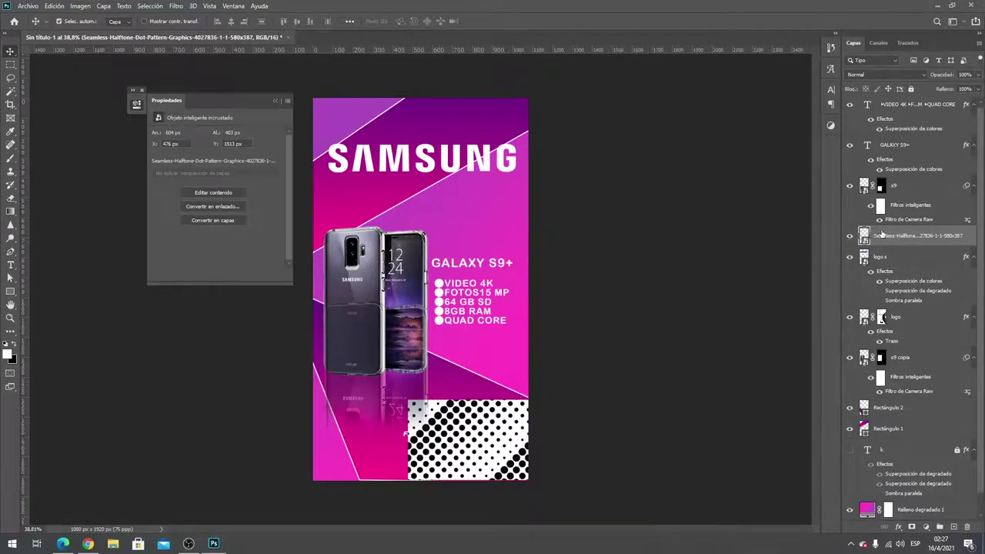
click(148, 6)
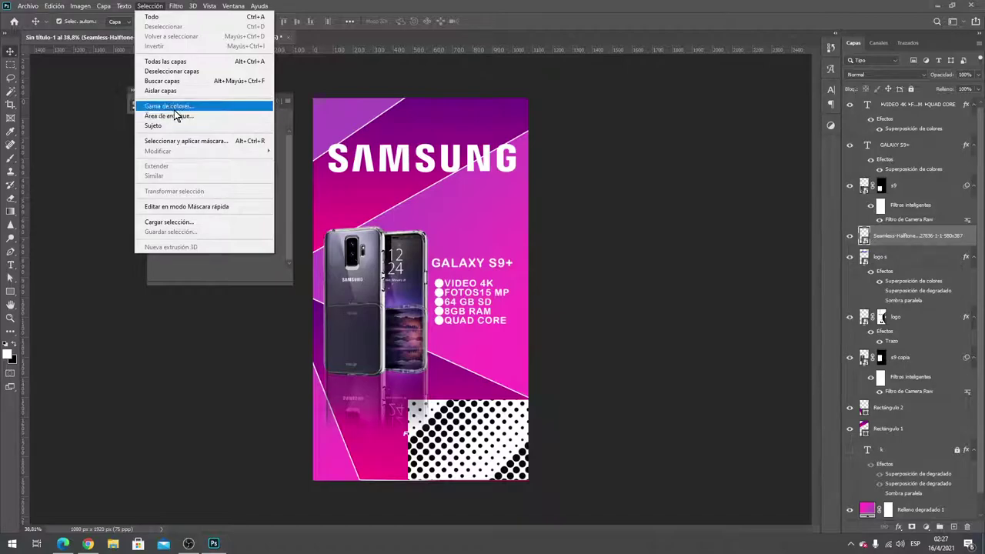
click(169, 106)
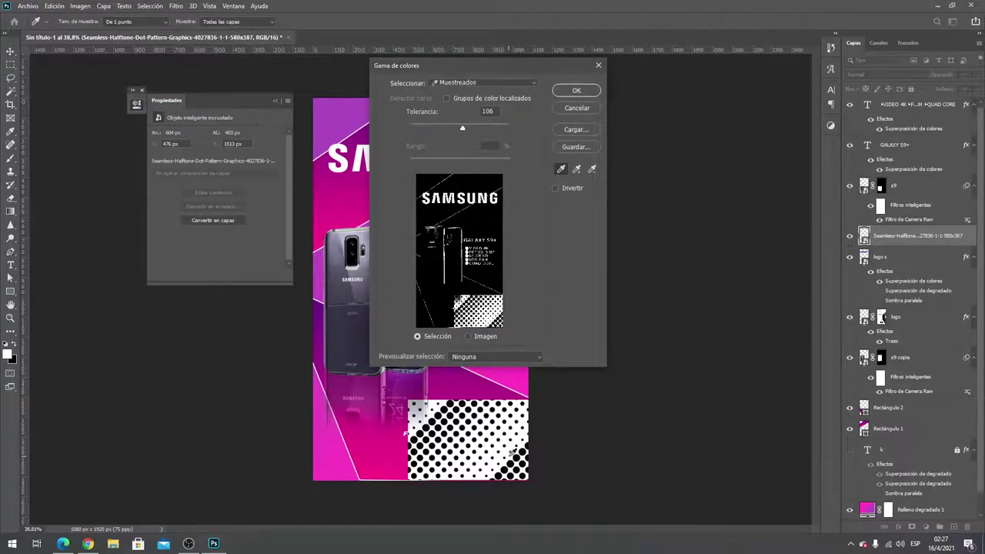
click(555, 92)
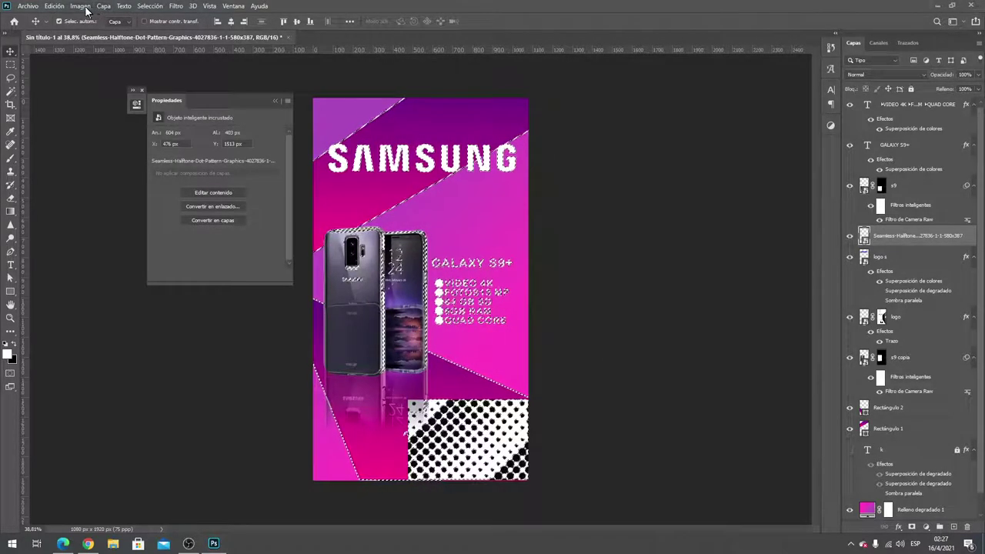
Add a Hide Selection layer mask to hide the halftone's white background
click(80, 5)
click(104, 5)
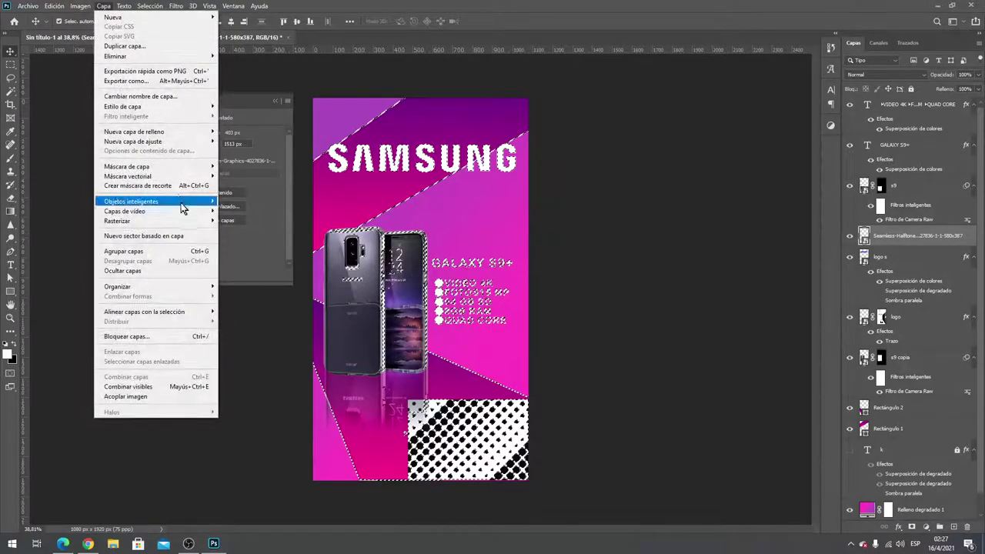
mouse_move(127, 166)
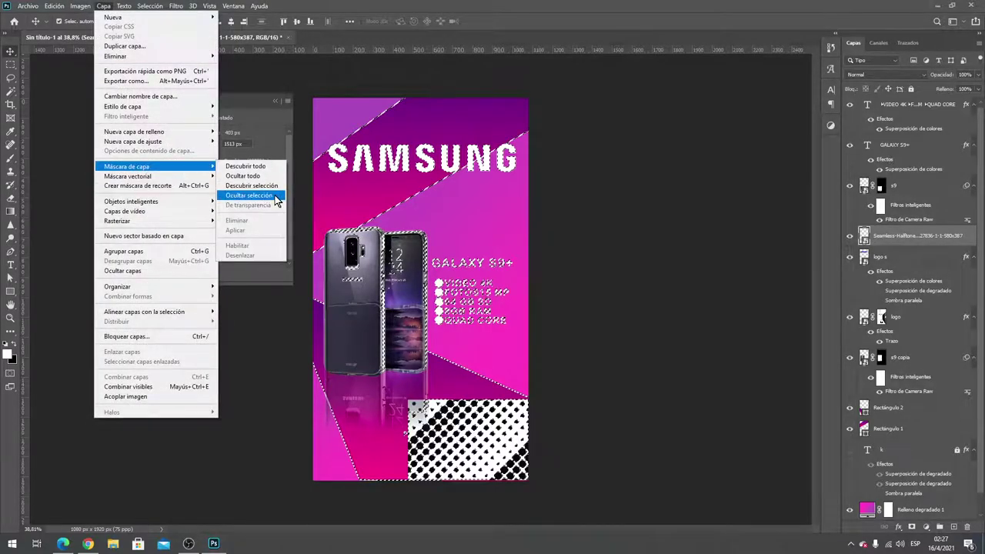
click(276, 197)
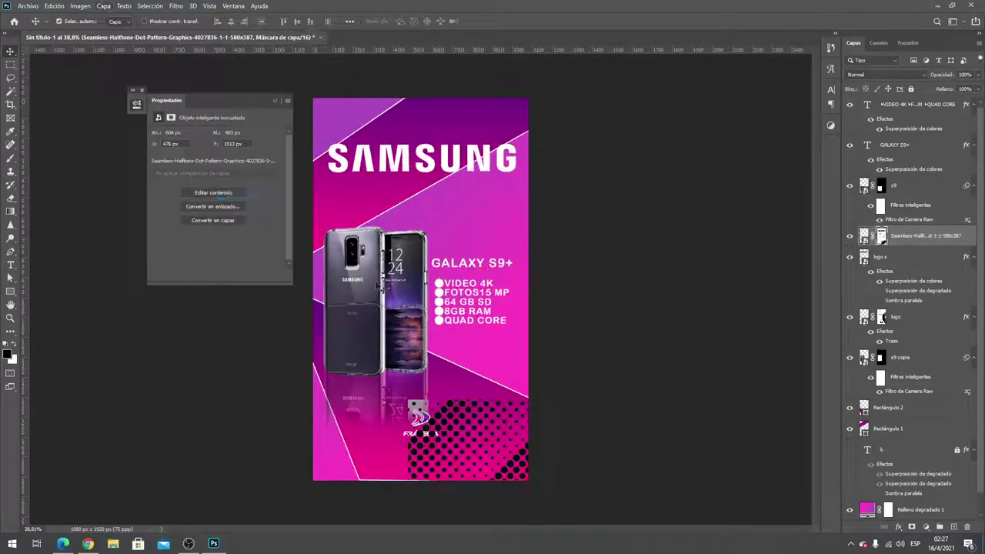
ctrl+click(882, 238)
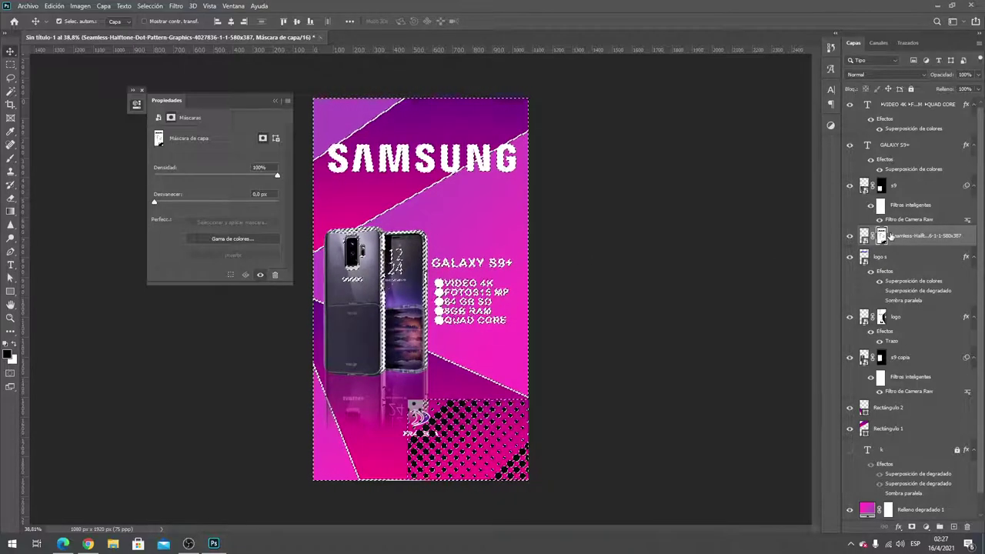
click(864, 237)
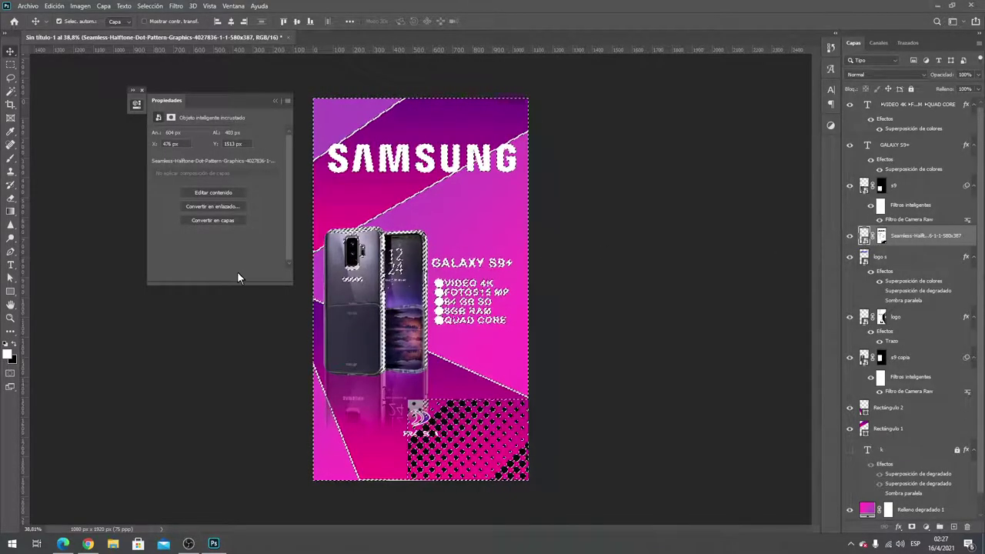
key(b)
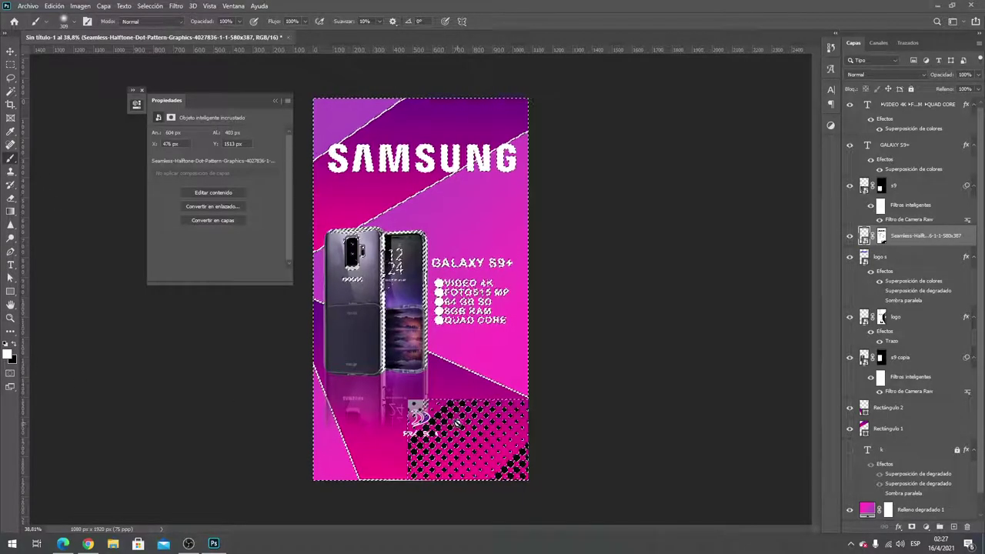
click(465, 239)
click(470, 209)
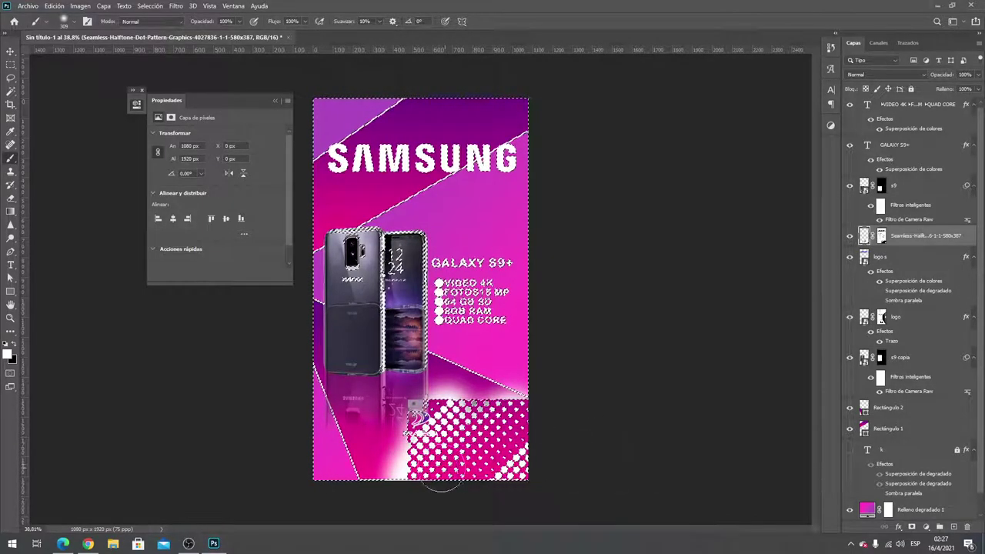
drag(493, 462, 437, 439)
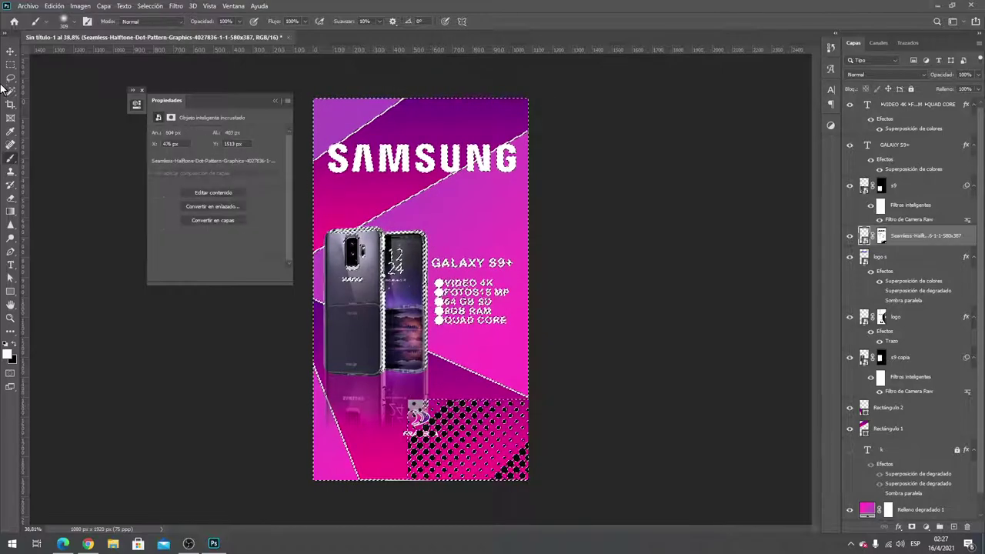
click(12, 51)
click(254, 370)
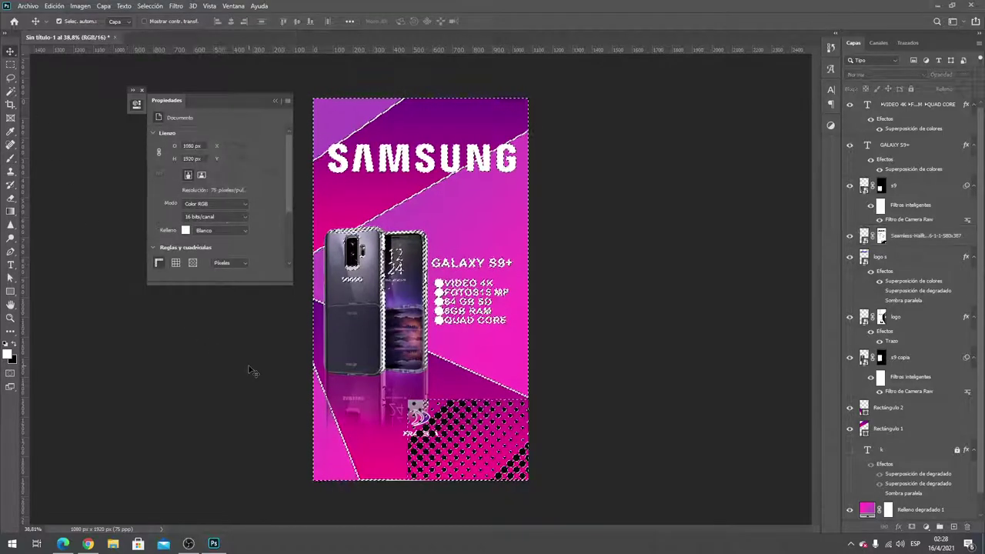
key(ctrl+d)
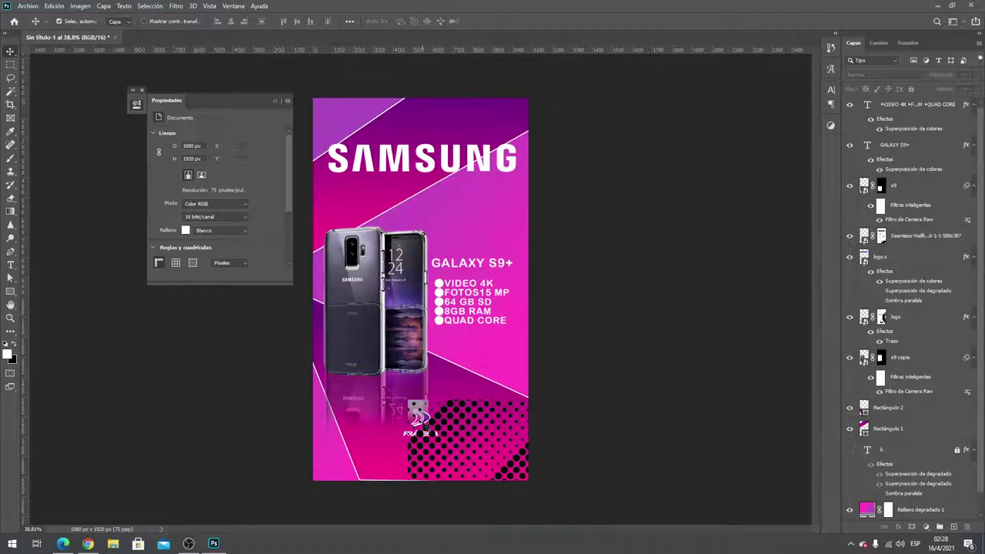
click(887, 407)
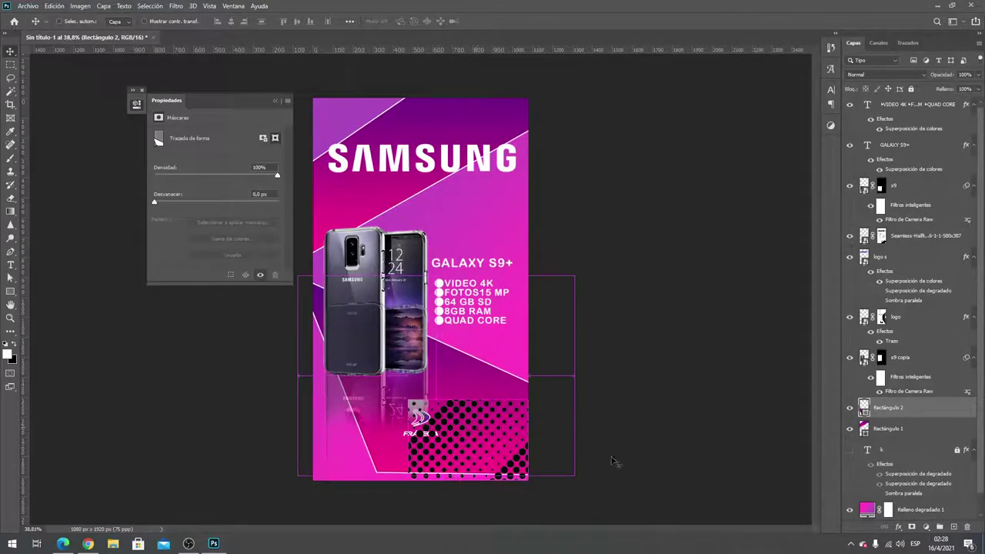
Swap the halftone's Color Overlay for a Foreground to Transparent Gradient Overlay
click(910, 237)
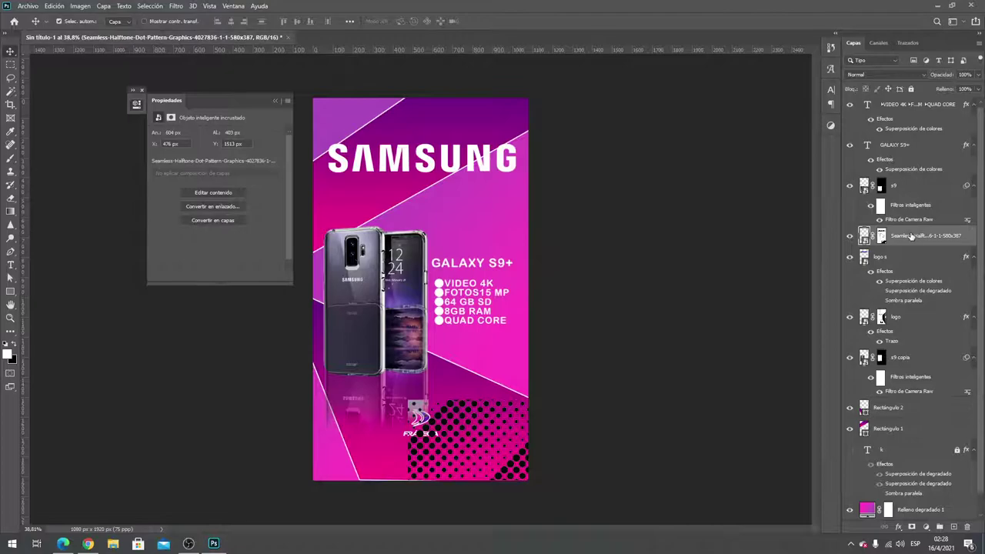
right_click(915, 241)
click(802, 104)
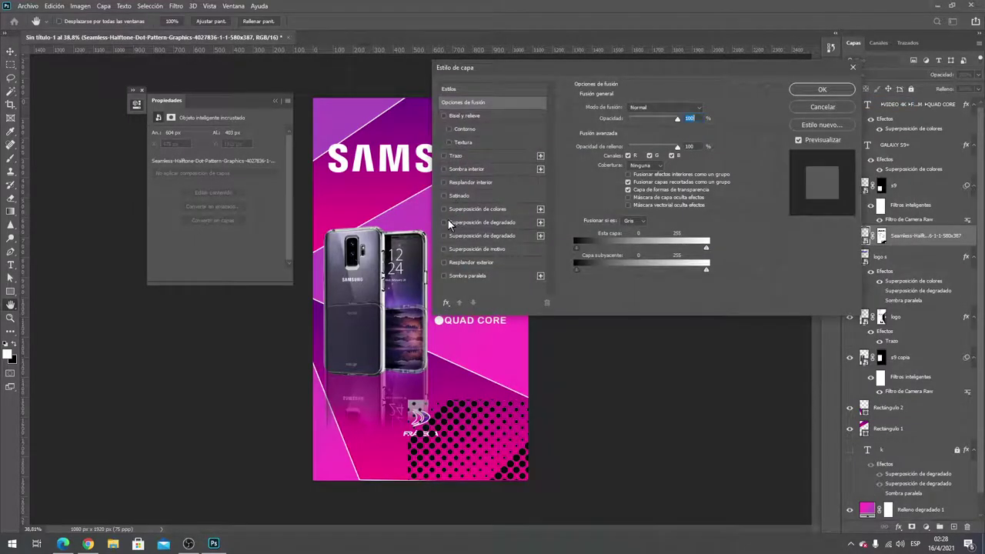
click(444, 209)
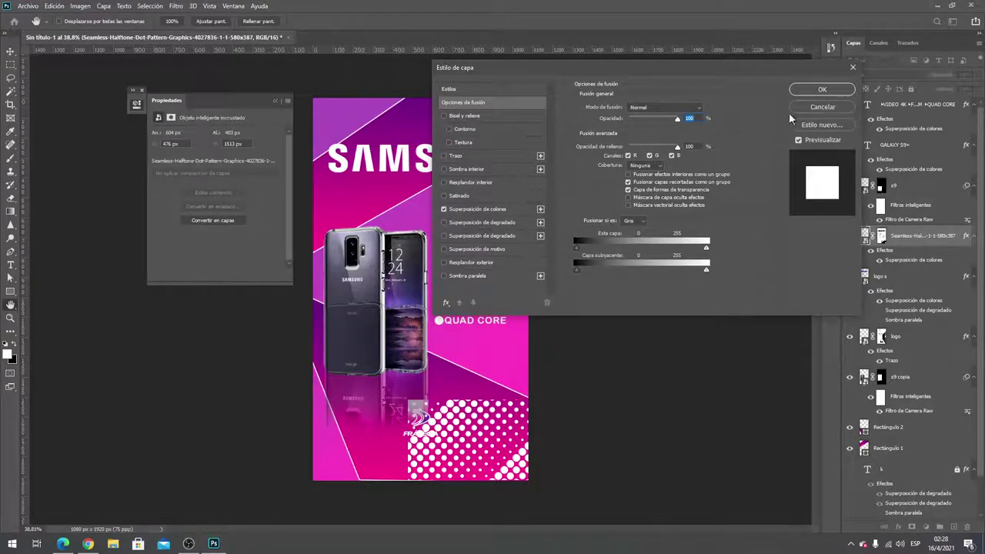
click(450, 208)
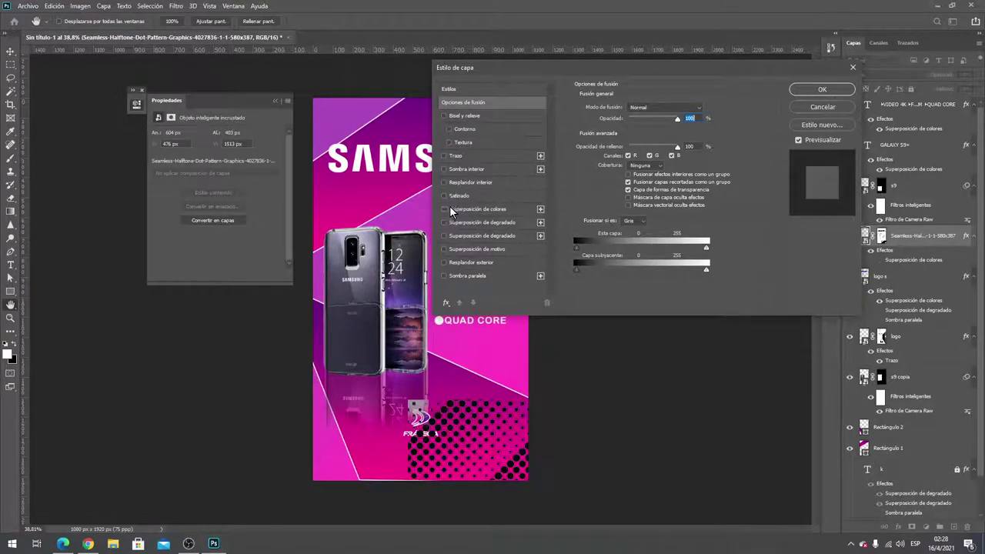
click(464, 223)
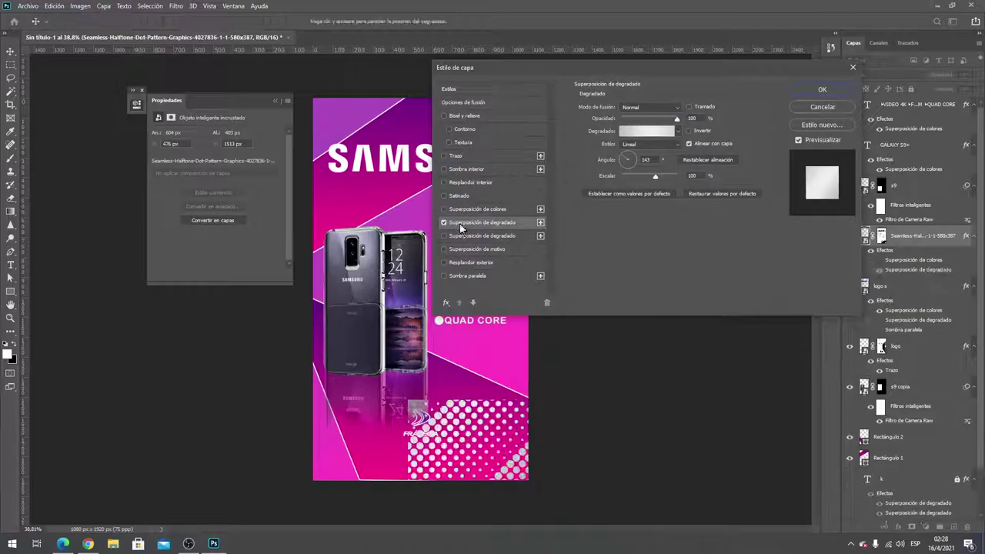
click(630, 131)
click(458, 139)
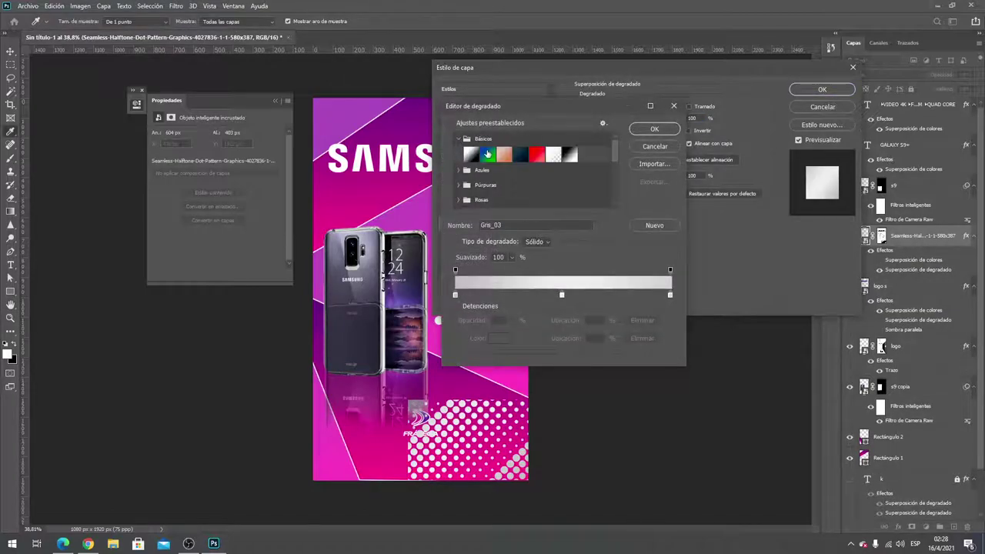
click(563, 157)
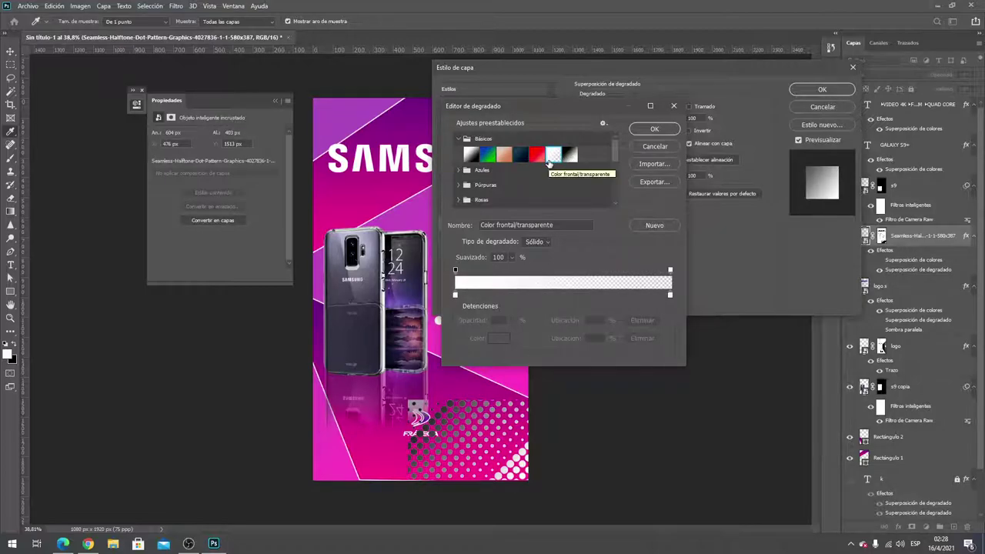
click(635, 147)
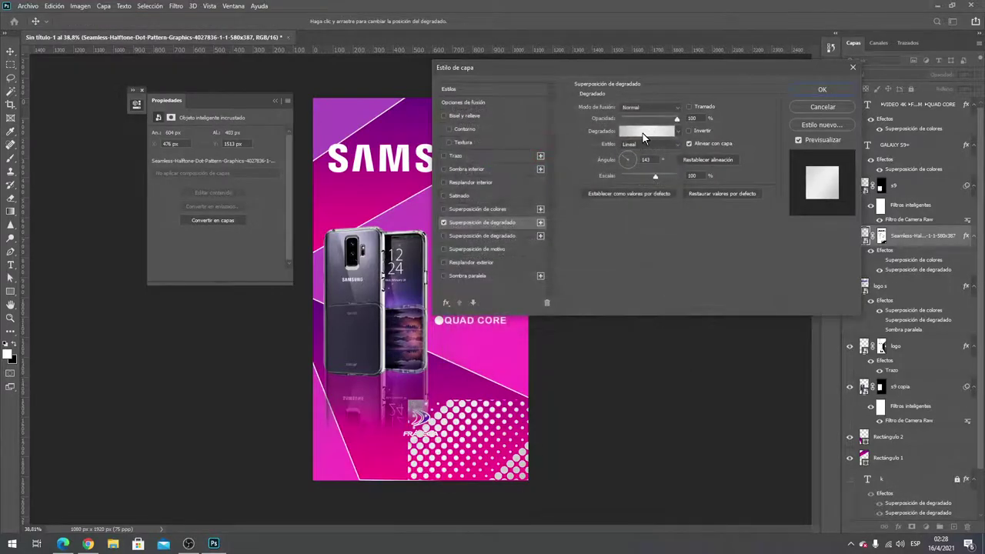
click(823, 90)
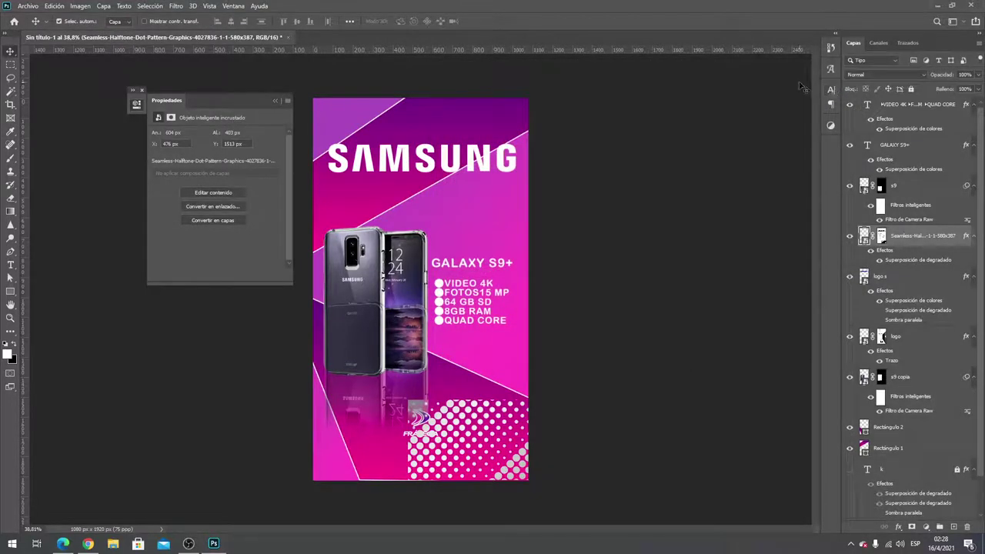
Paint out halftone dots near the Frávega logo and move the layer below s9 copia
click(880, 235)
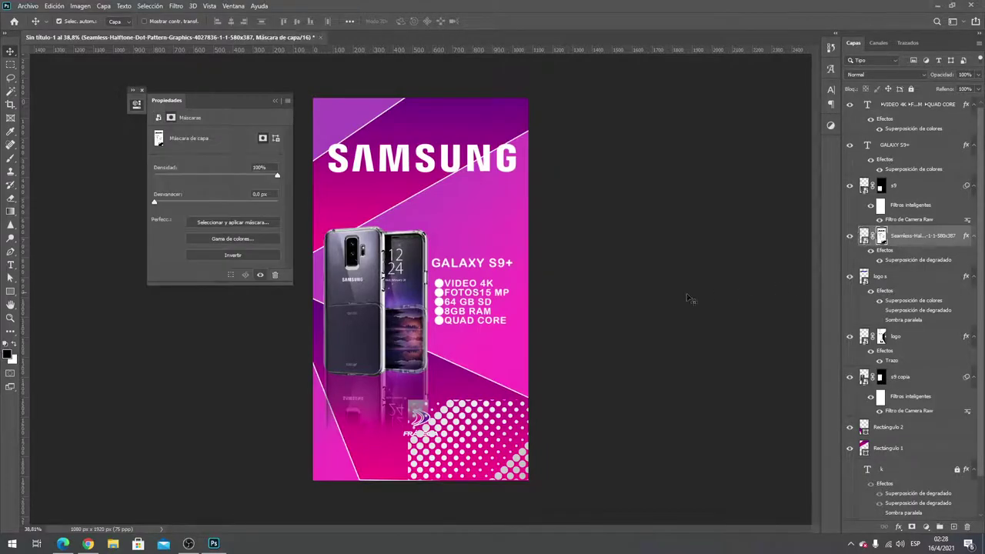
key(b)
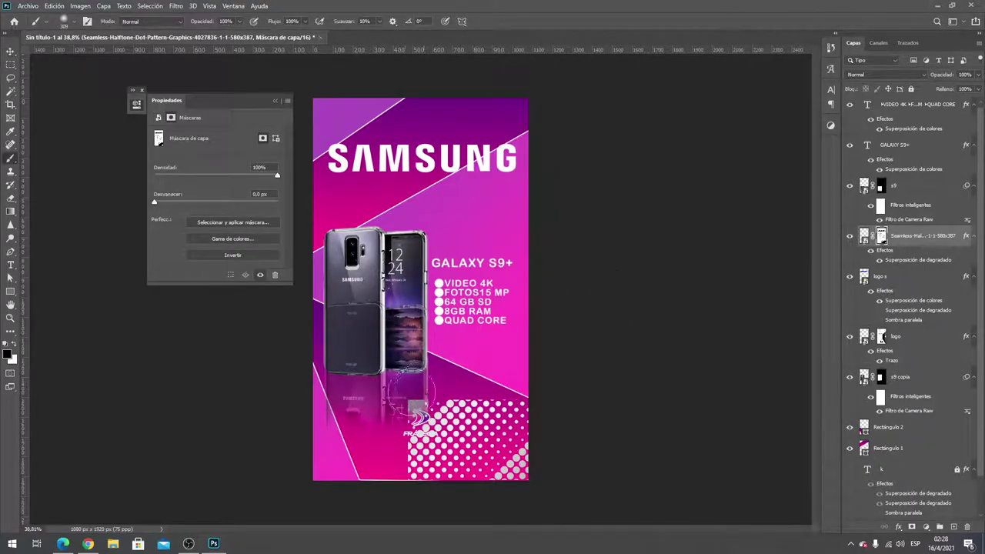
drag(415, 397, 427, 368)
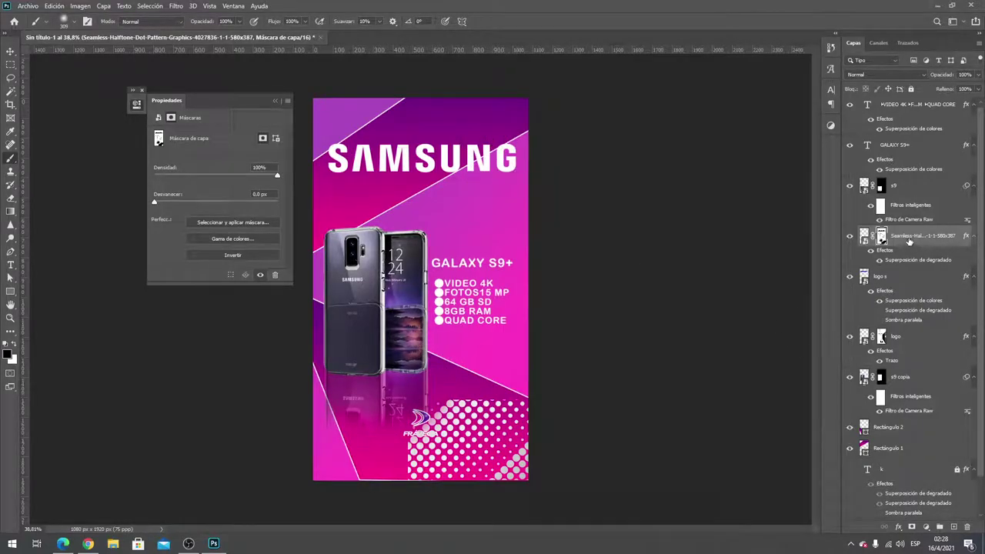
drag(909, 241, 896, 426)
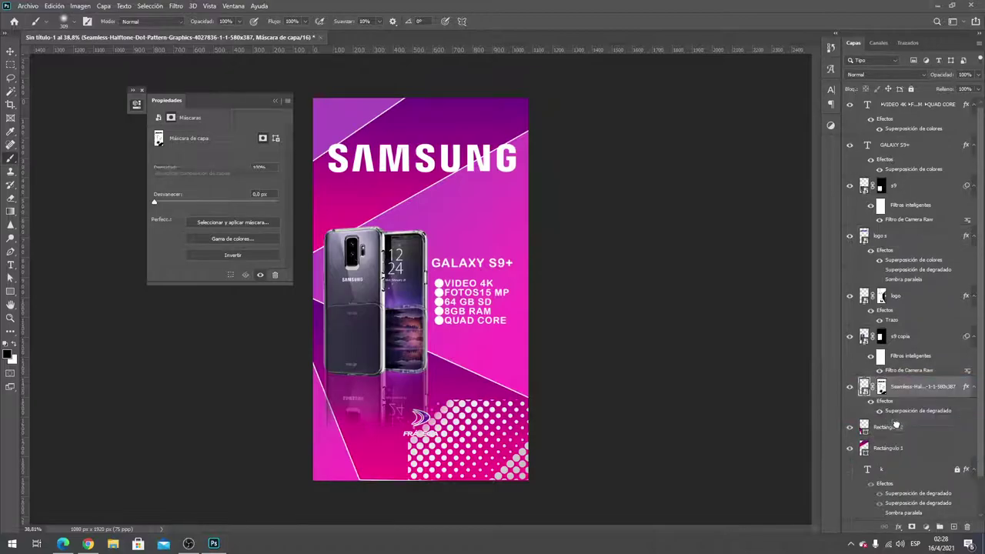
Scale the halftone to about 350×234 px in the bottom-right corner
key(ctrl+t)
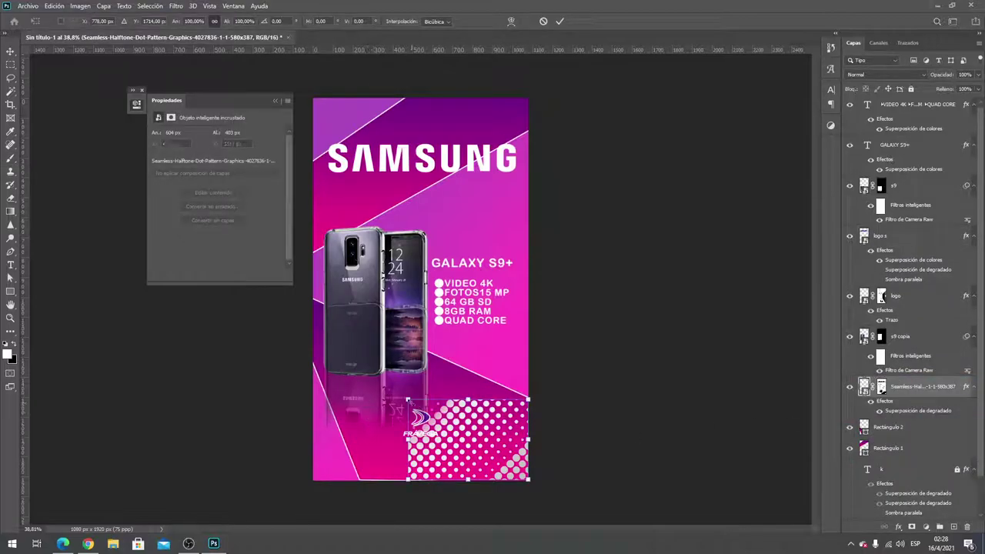
drag(406, 399, 458, 435)
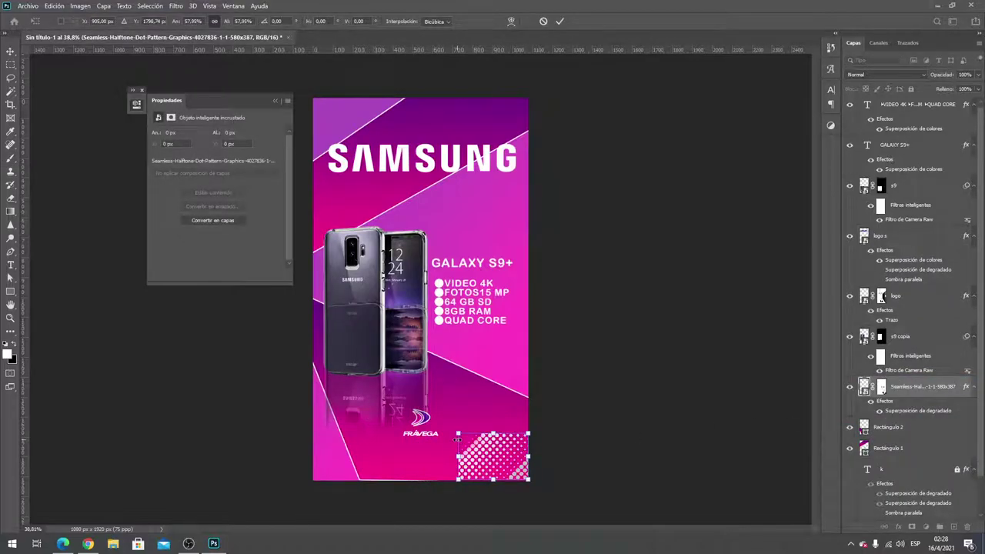
key(Return)
Undo an accidental rectangle copy and reselect the halftone pattern layer
key(b)
click(10, 51)
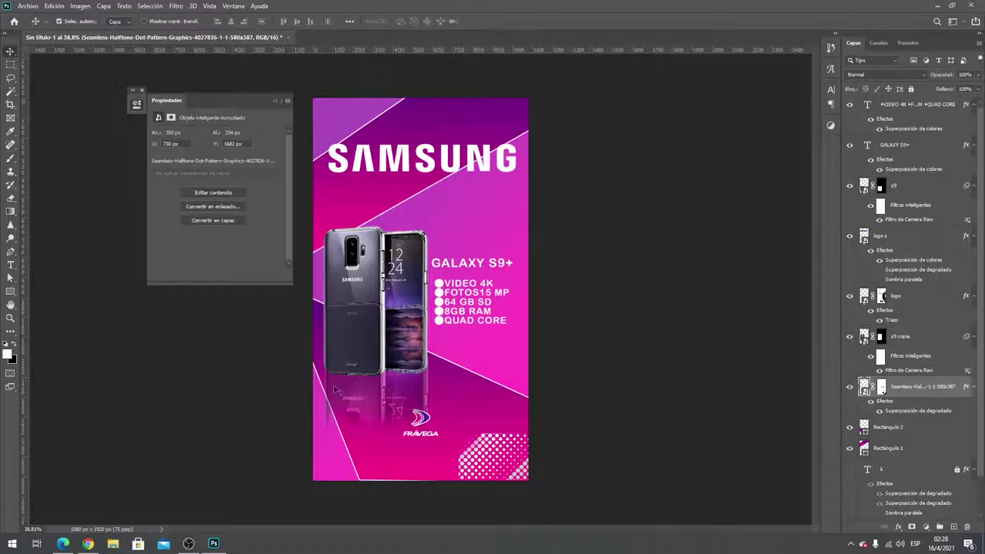
drag(493, 457, 311, 202)
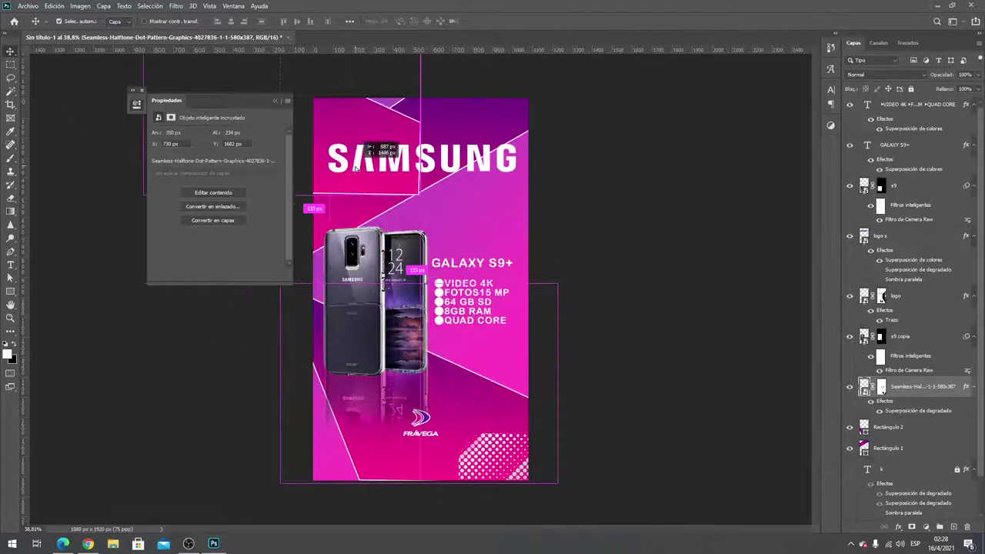
key(ctrl+z)
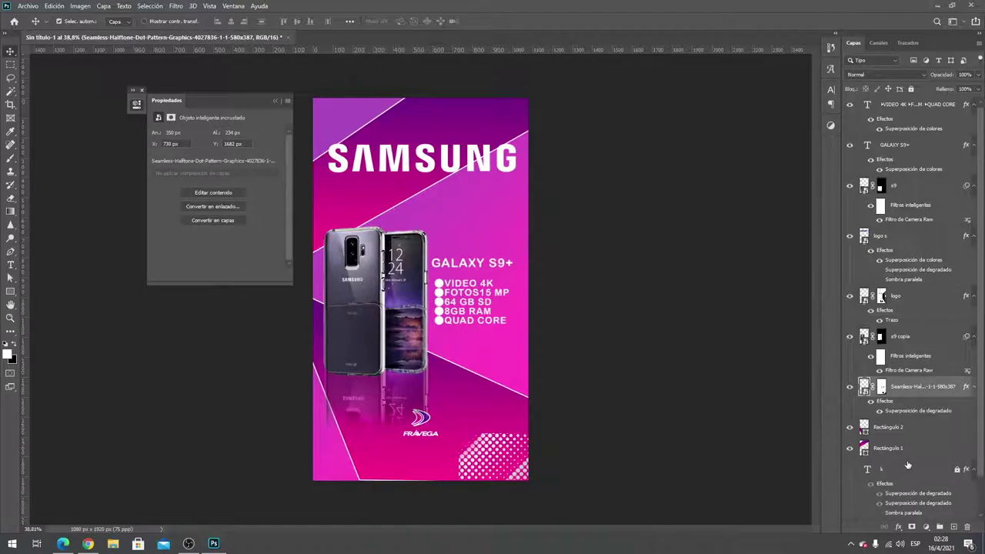
click(908, 466)
click(925, 400)
Duplicate the halftone, flip it vertically, and place it partly past the top-left corner
key(ctrl+j)
key(ctrl+t)
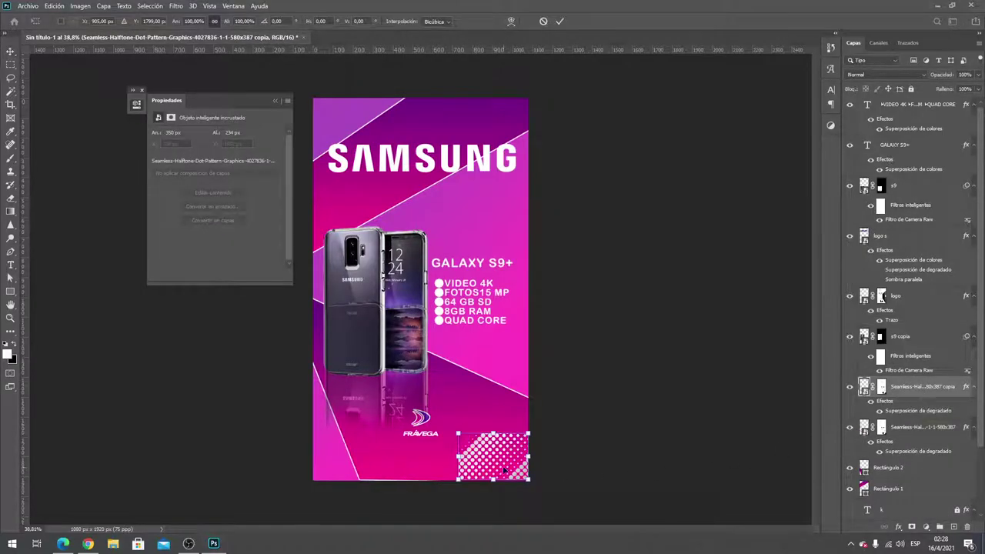
mouse_move(504, 469)
mouse_down()
mouse_move(474, 368)
mouse_move(330, 119)
mouse_up()
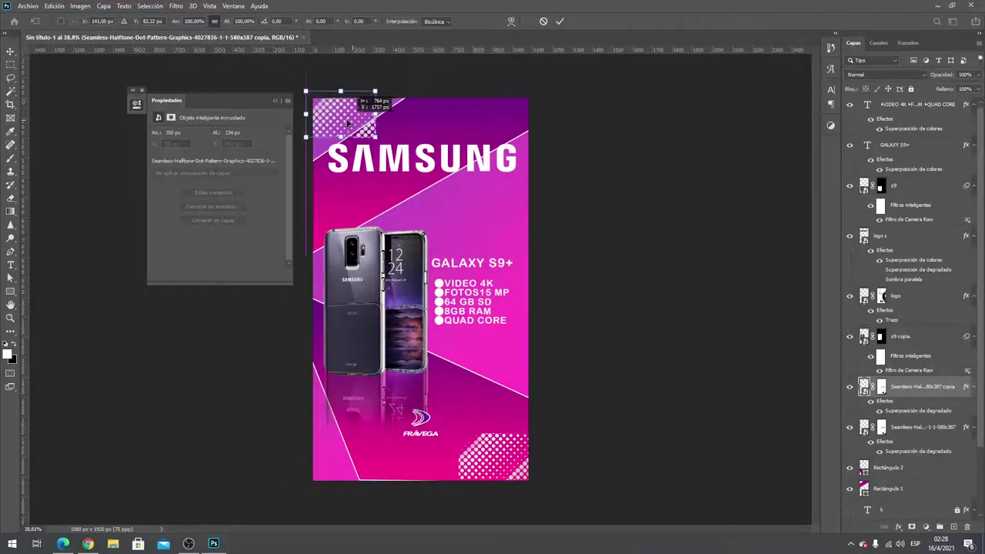
drag(329, 119, 357, 127)
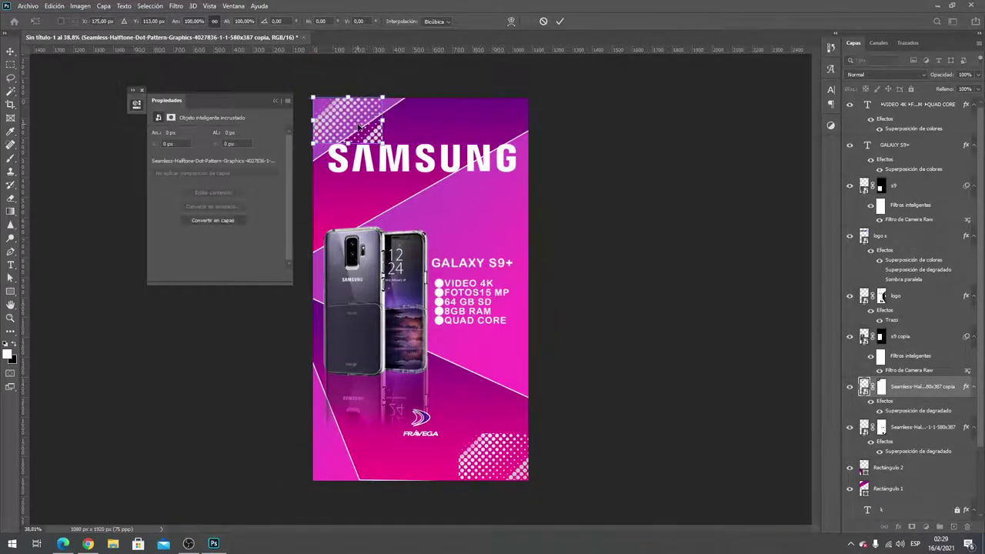
right_click(358, 125)
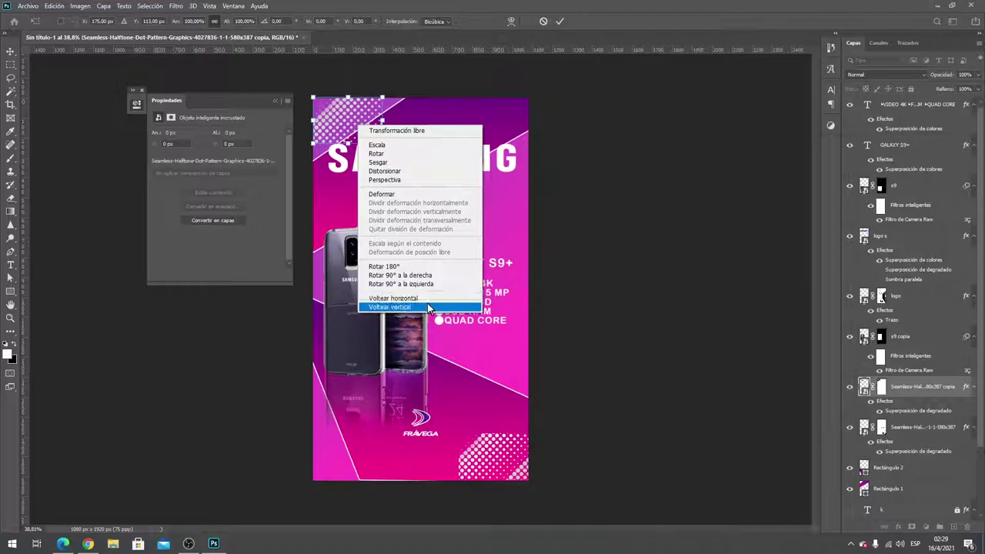
click(424, 299)
drag(344, 117, 322, 113)
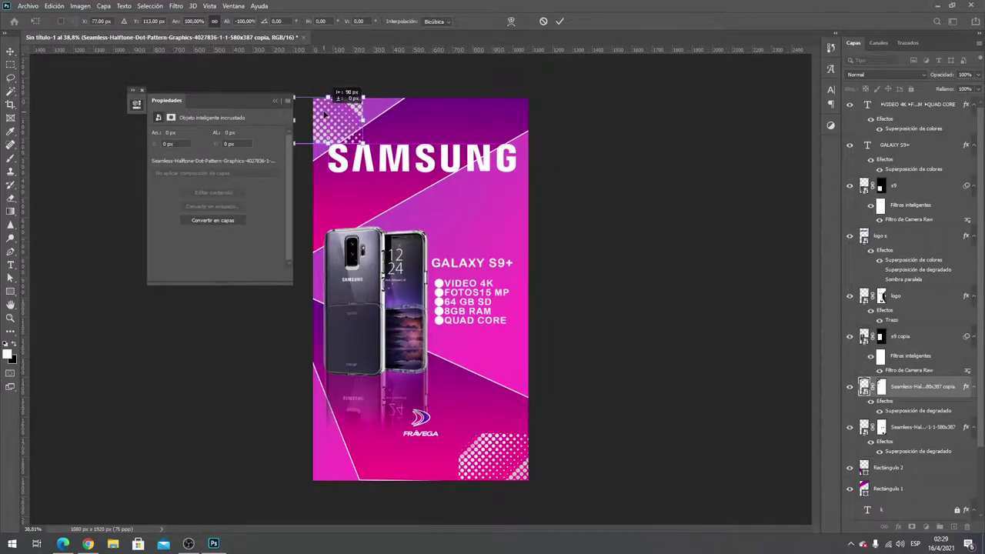
key(Return)
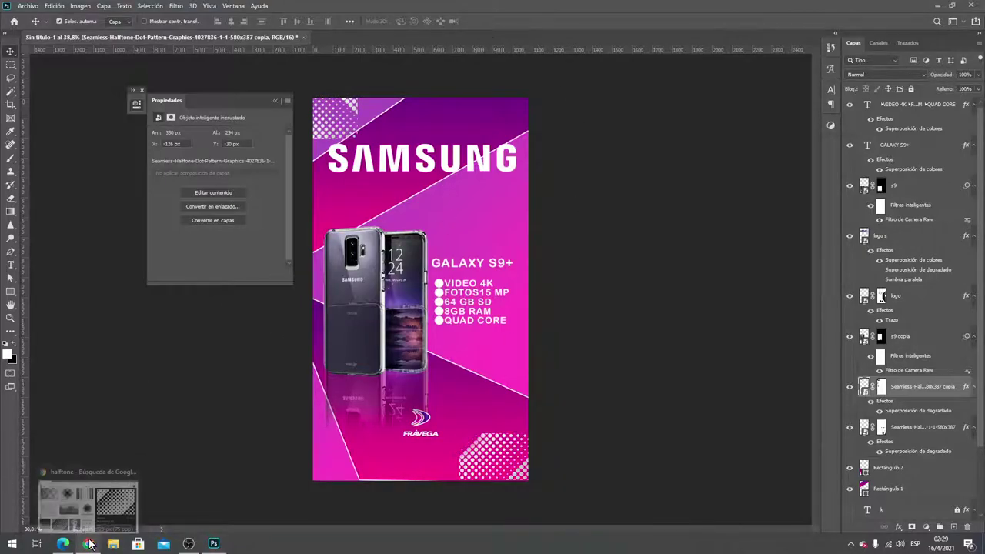
Start File > Place Embedded, then cancel it
click(27, 6)
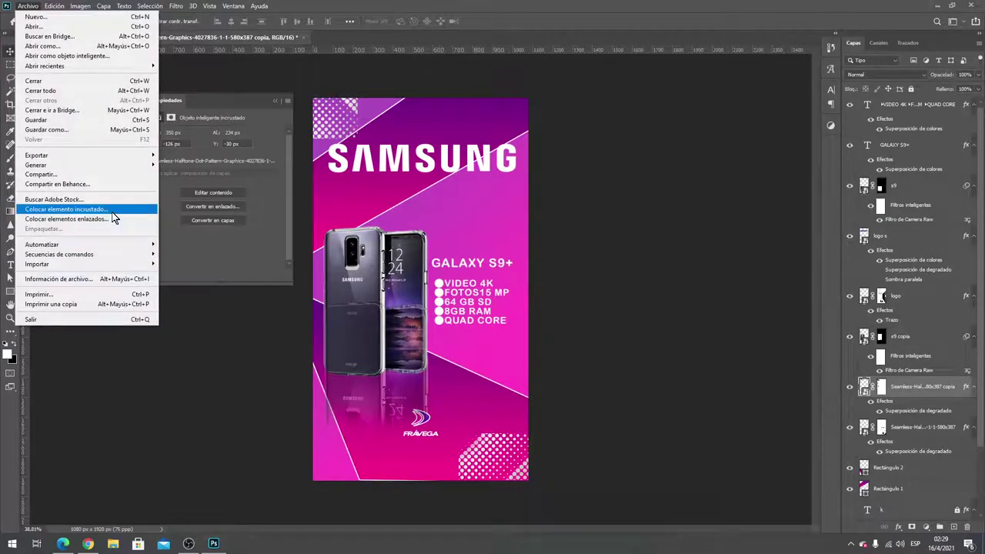
click(112, 211)
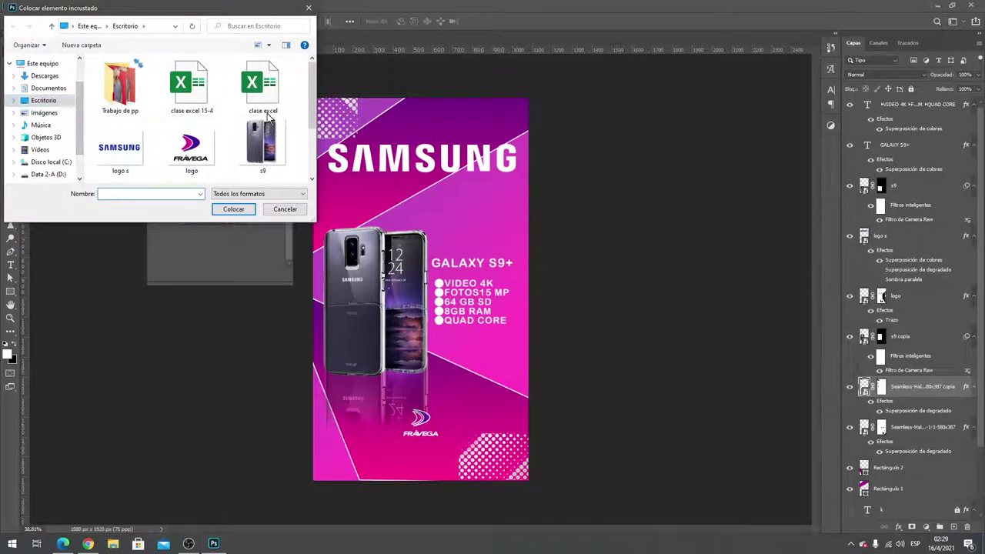
click(296, 213)
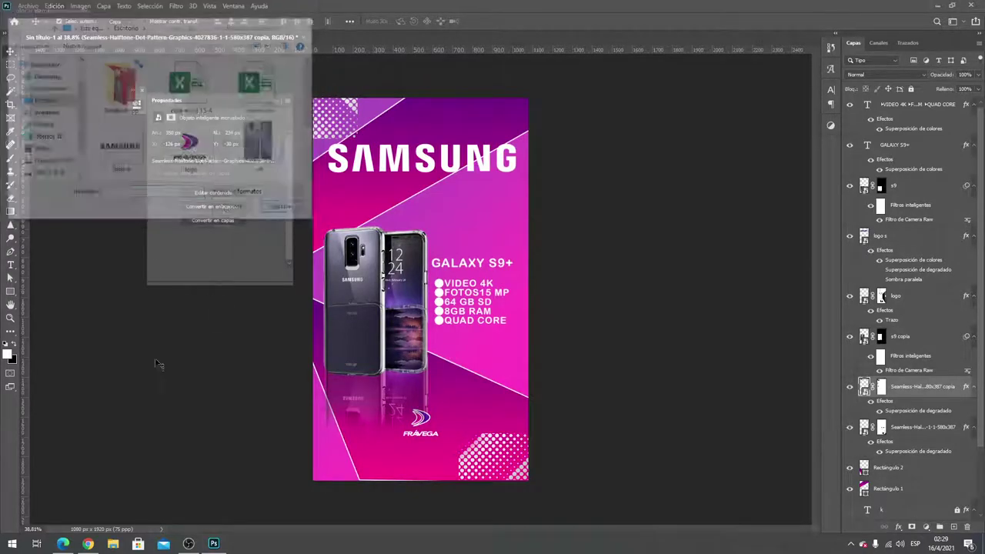
Search Google Images for 'halftone background' and browse the results
click(88, 544)
scroll(427, 315, up, 5)
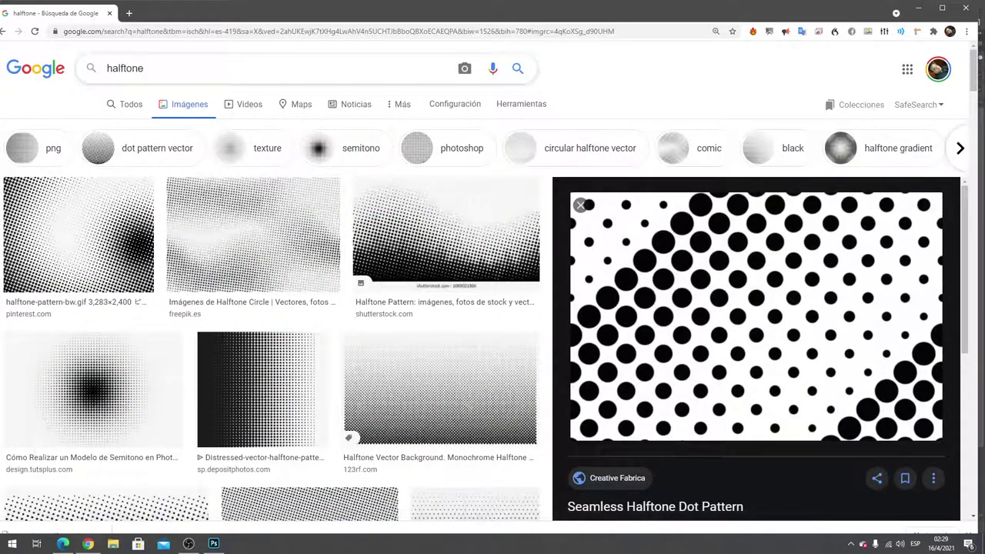
text(bak)
key(BackSpace)
key(Down)
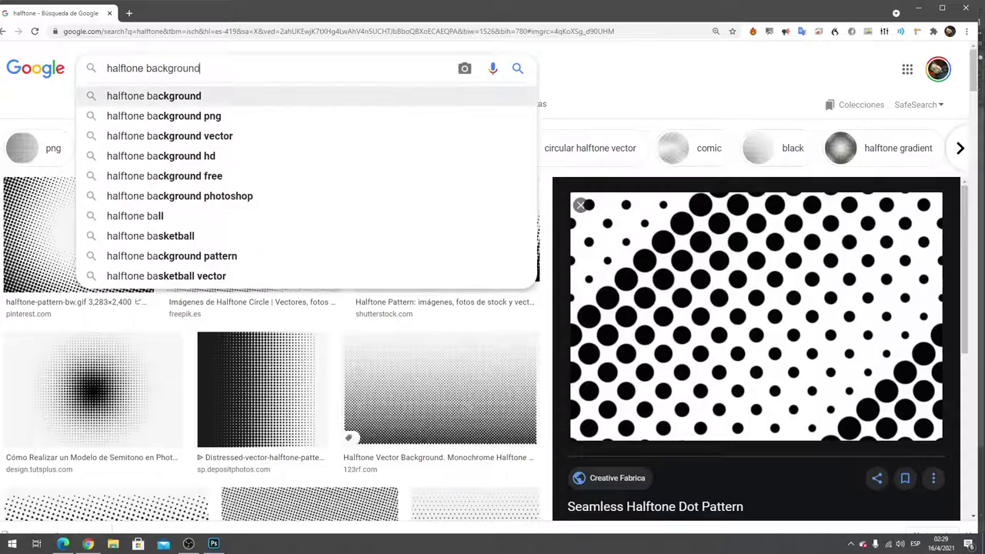
key(Return)
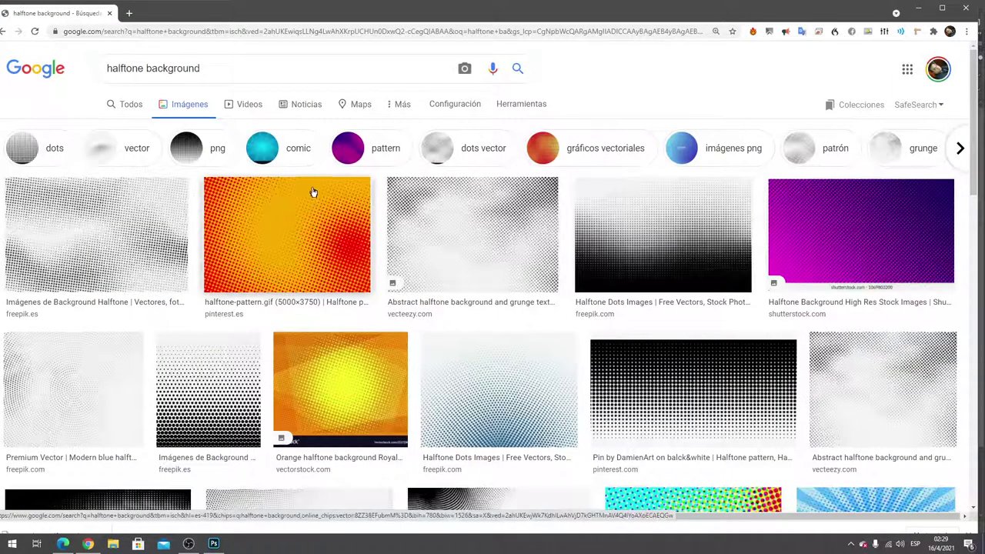
scroll(303, 200, down, 5)
scroll(303, 200, down, 5)
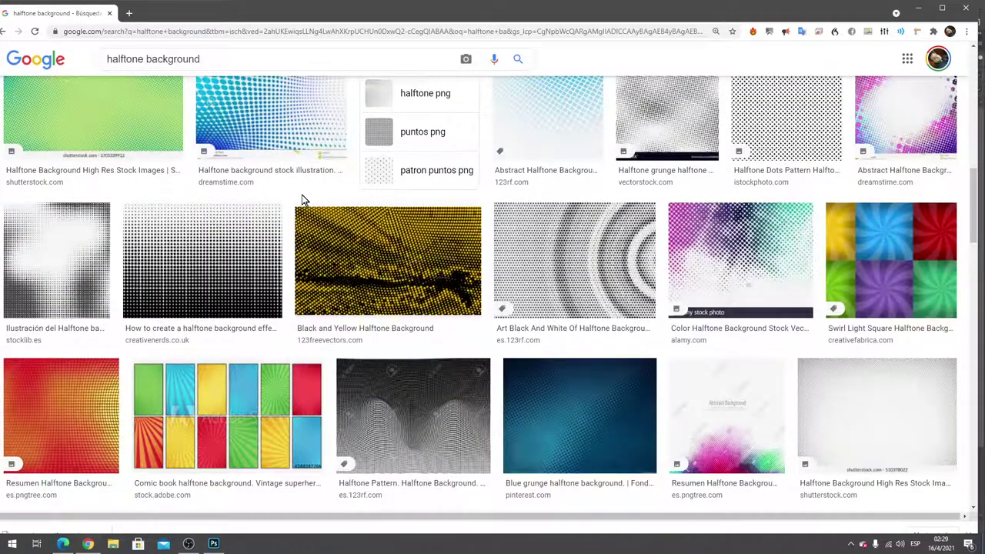
scroll(302, 200, down, 3)
scroll(301, 200, up, 3)
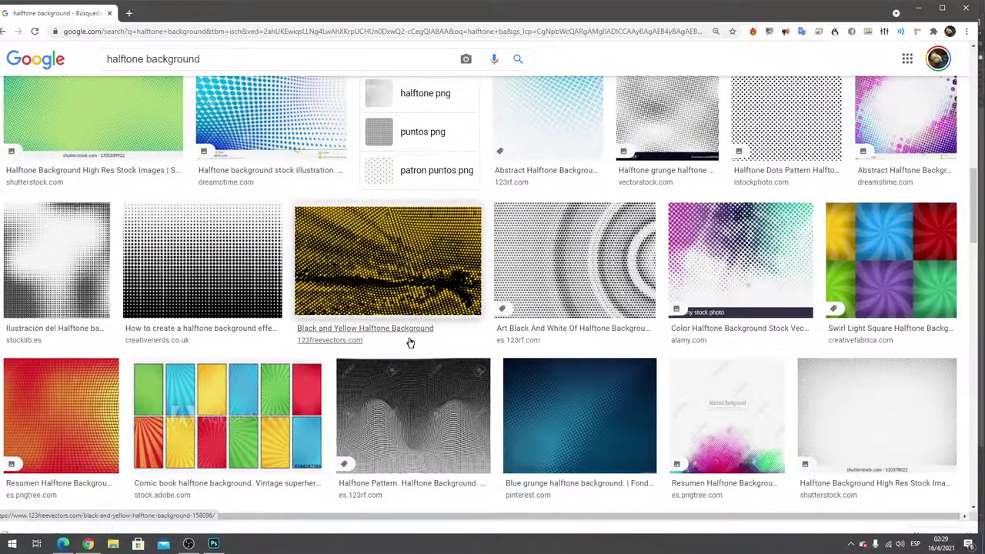
scroll(760, 297, up, 3)
scroll(584, 370, down, 3)
scroll(584, 370, down, 5)
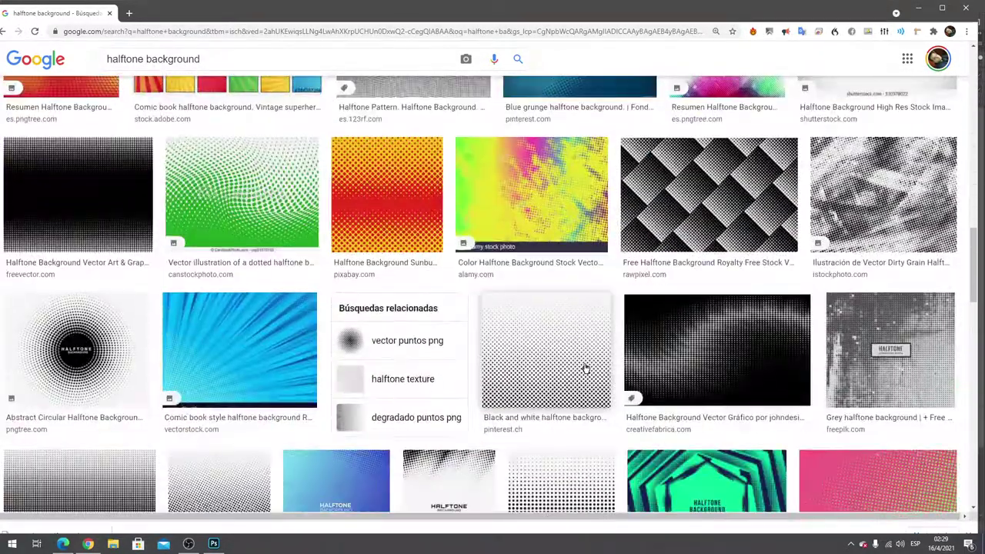
scroll(585, 369, up, 3)
scroll(584, 370, down, 5)
scroll(585, 369, up, 3)
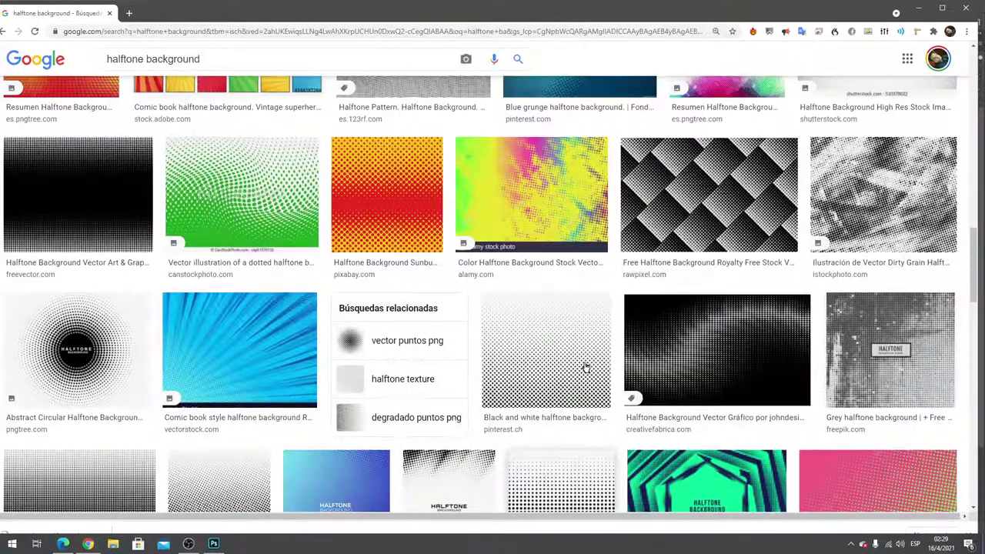
scroll(584, 369, up, 2)
scroll(585, 370, down, 2)
Save the Abstract Circular Halftone Background image as a JPEG on the desktop
click(60, 356)
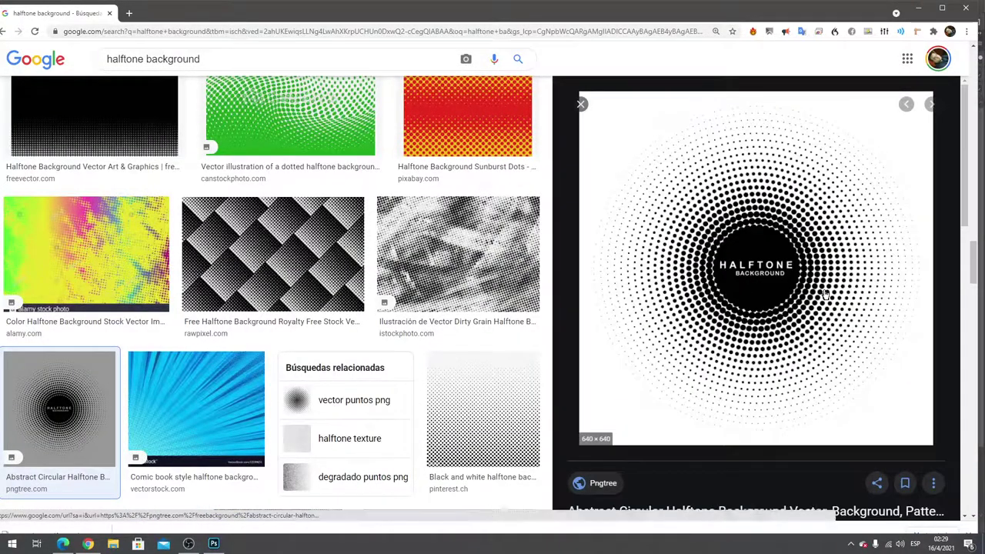
right_click(766, 290)
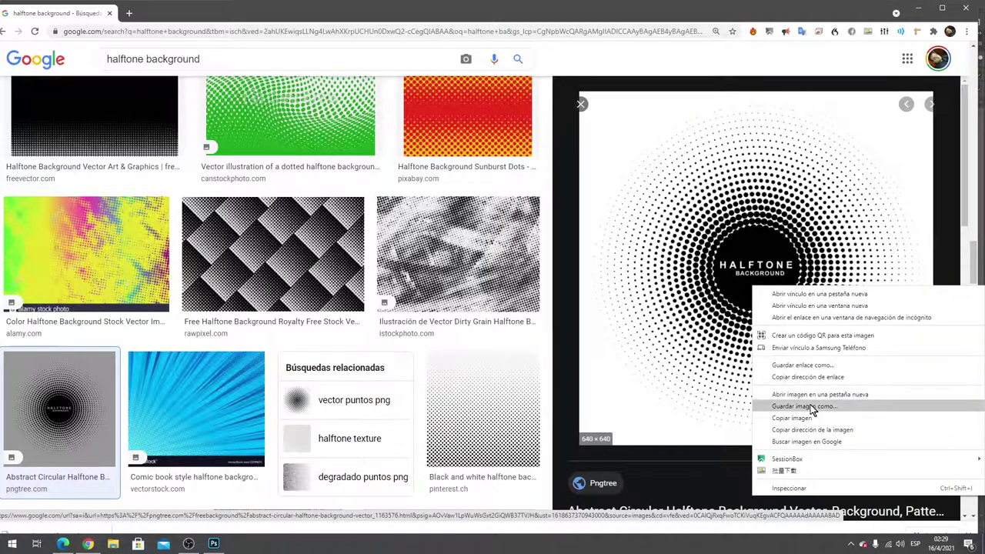
click(798, 405)
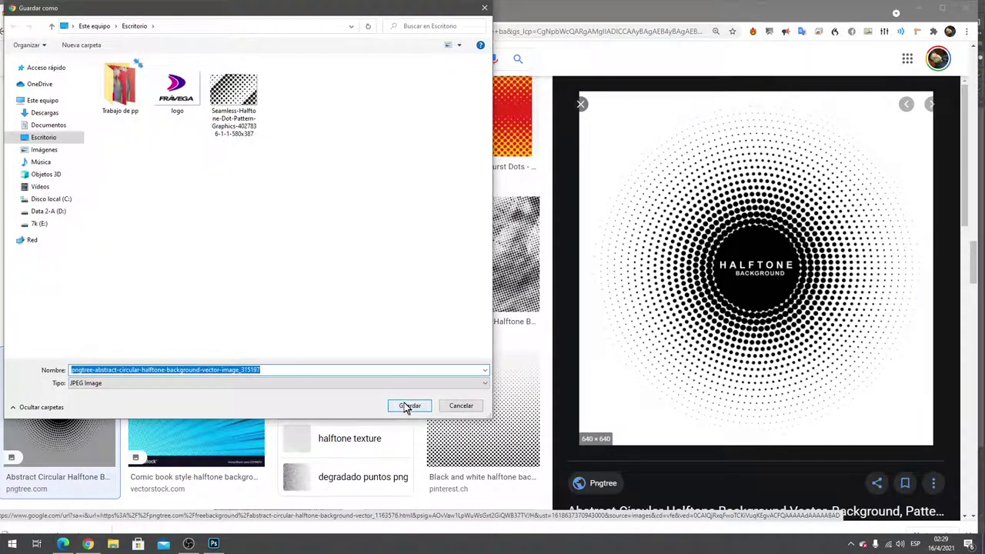
click(406, 402)
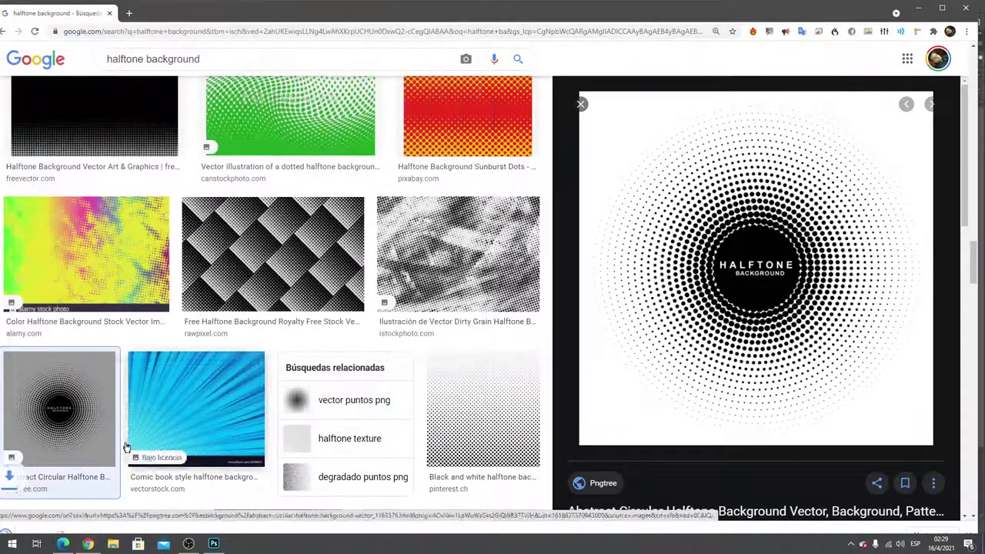
Enlarge the placed circular halftone to about 1251 px and position it behind the phone
click(211, 545)
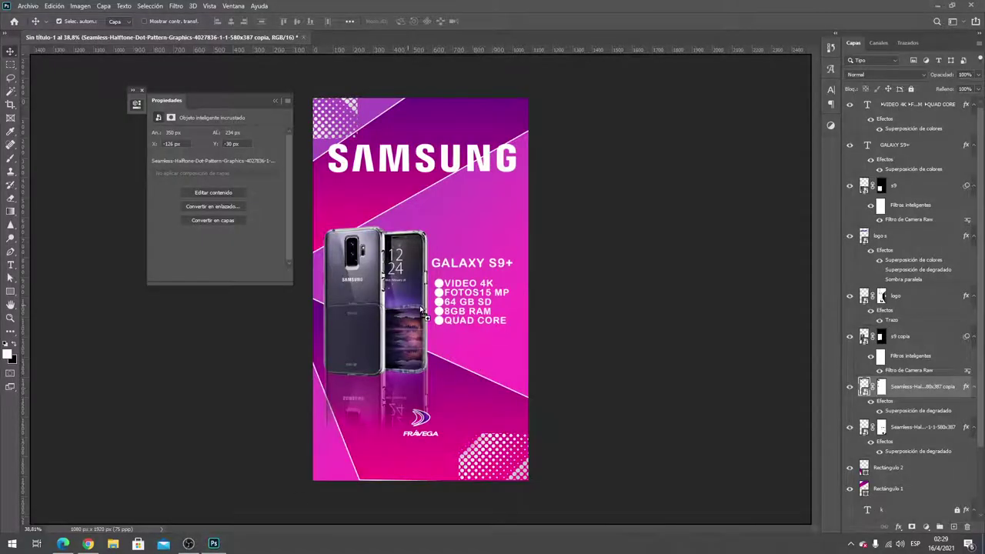
key(ctrl+t)
drag(391, 310, 347, 310)
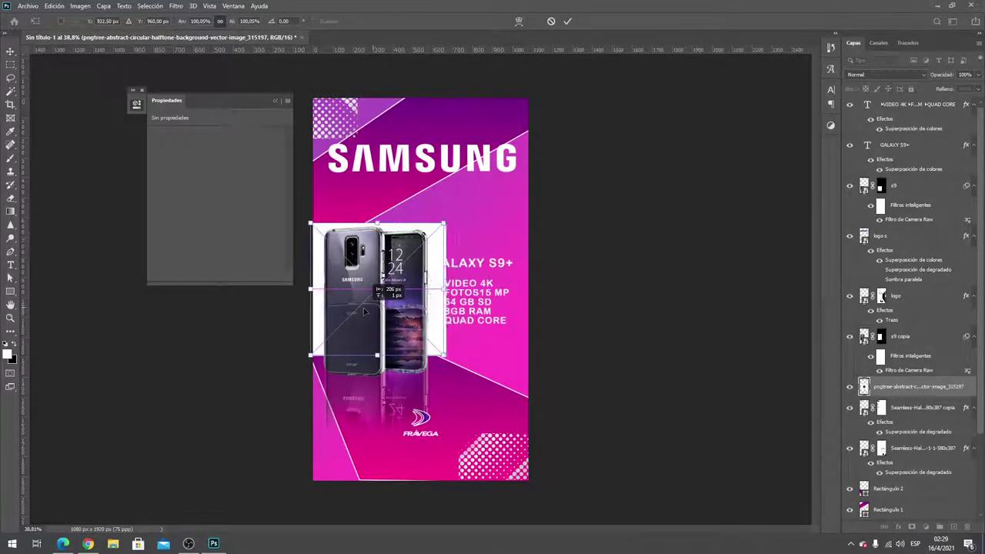
drag(445, 358, 577, 466)
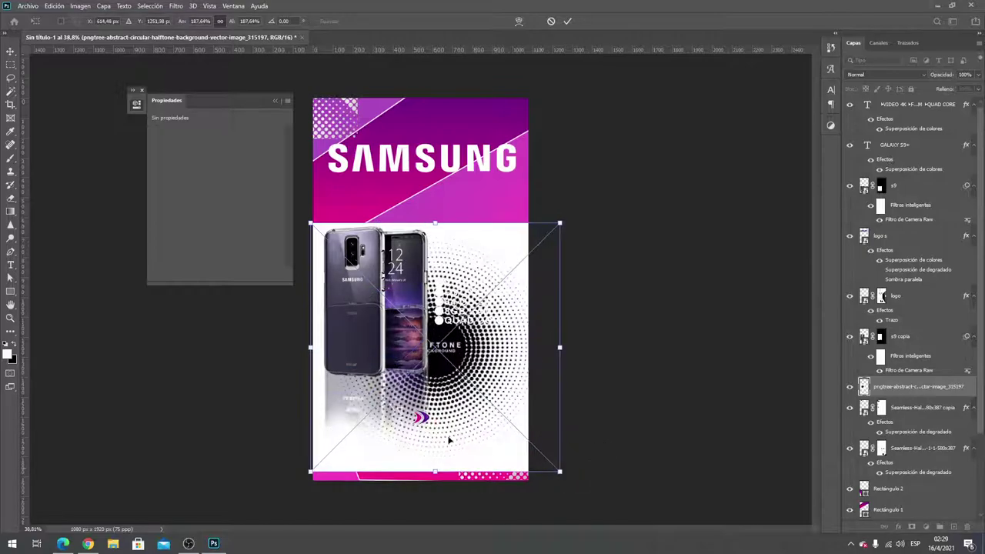
drag(457, 455, 385, 393)
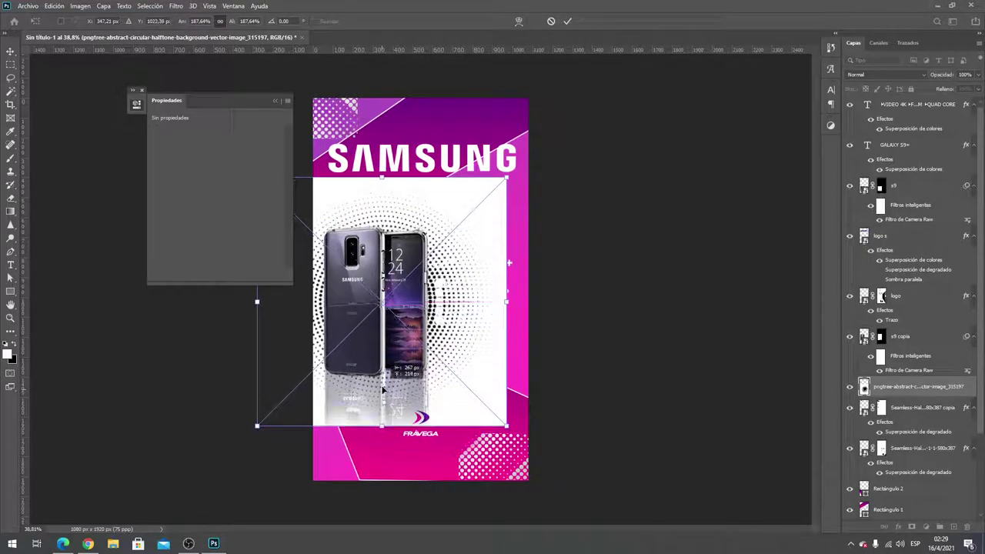
key(Return)
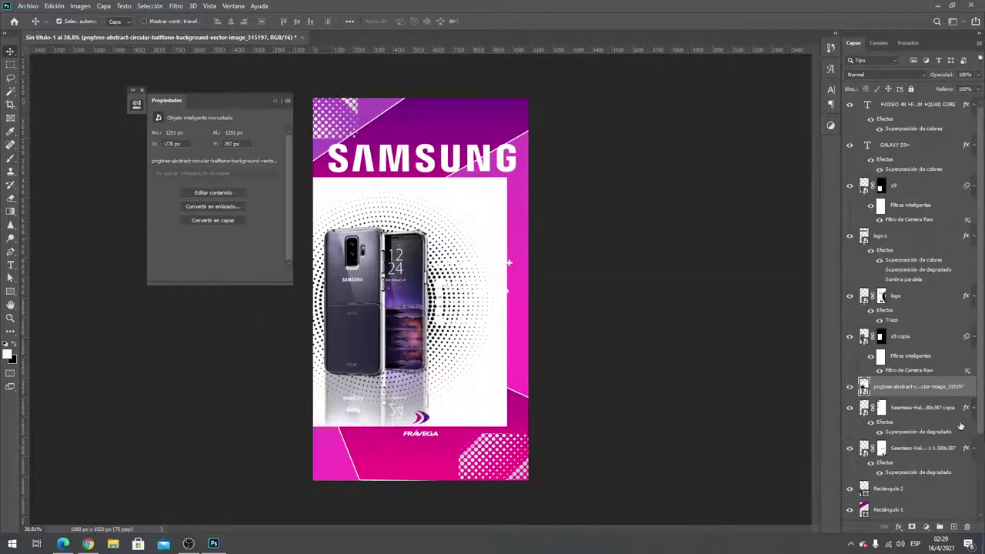
right_click(898, 389)
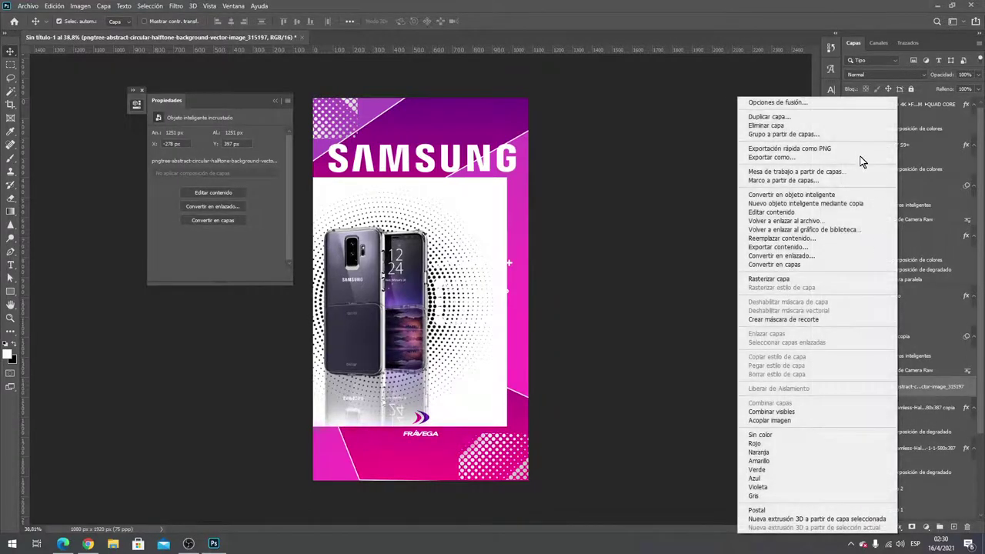
key(Escape)
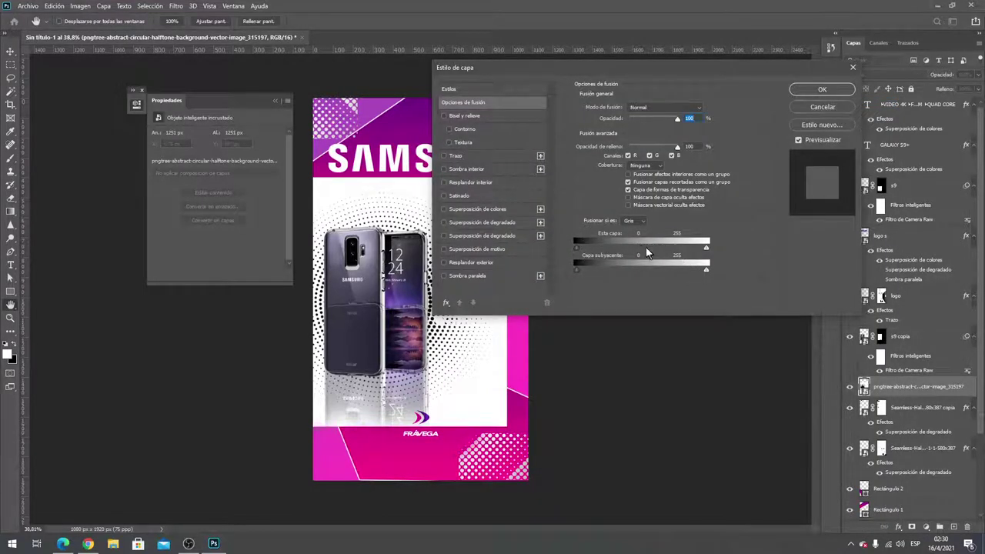
drag(707, 248, 639, 249)
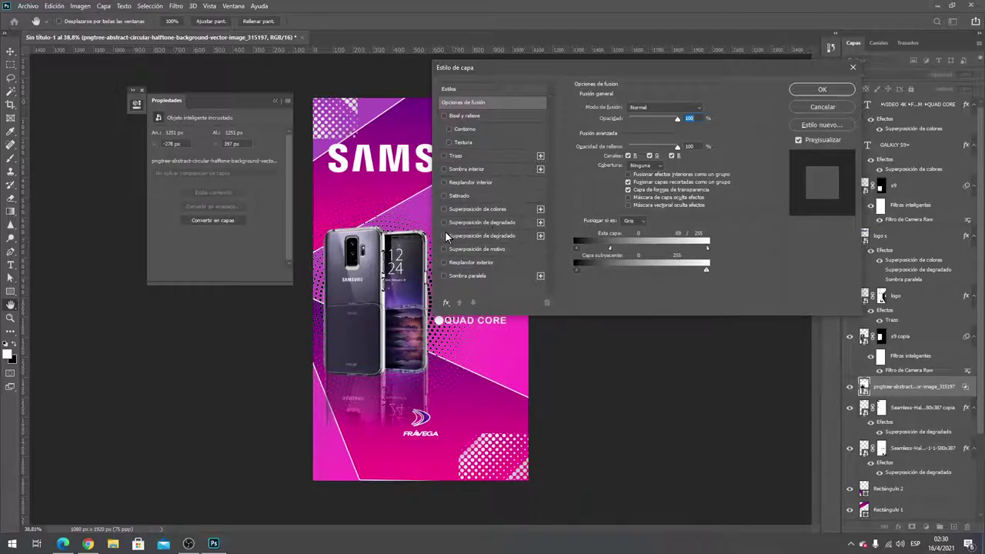
click(443, 209)
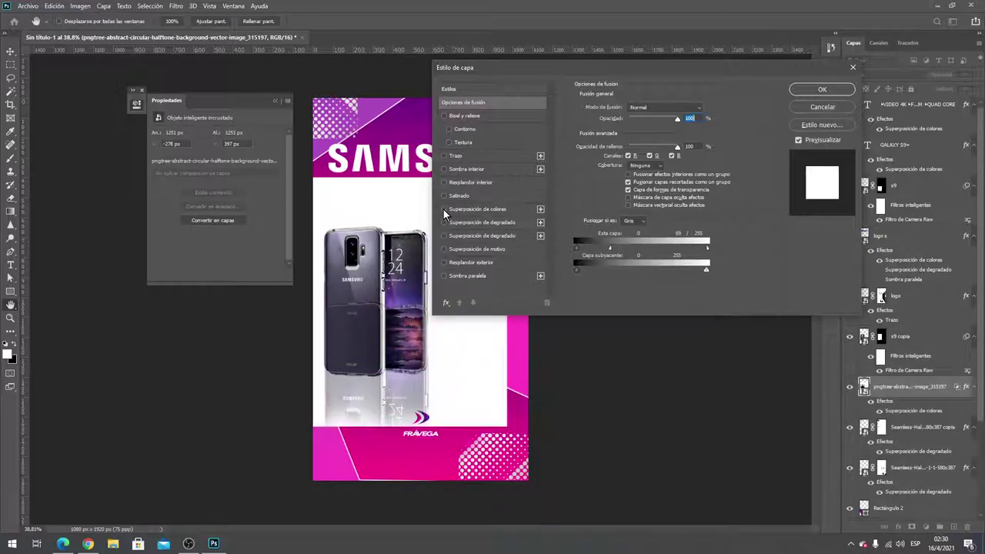
click(444, 210)
click(821, 107)
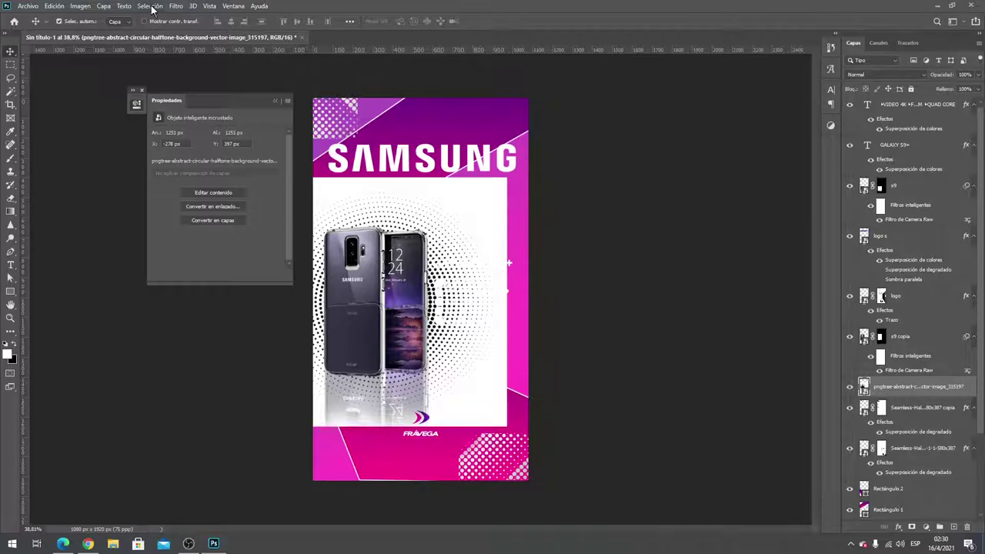
Load the Azul channel as a selection and trial-copy it to a new layer, then undo
click(175, 6)
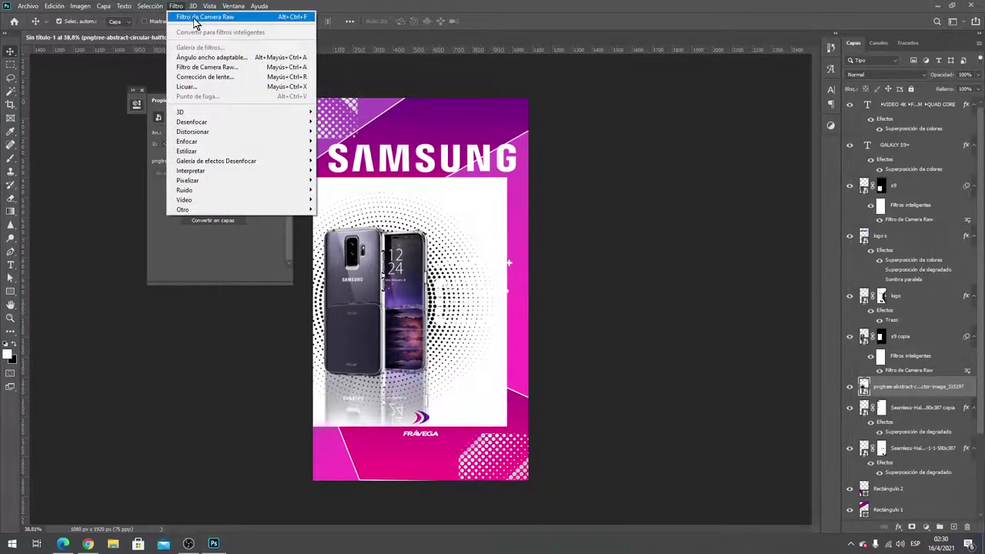
click(879, 43)
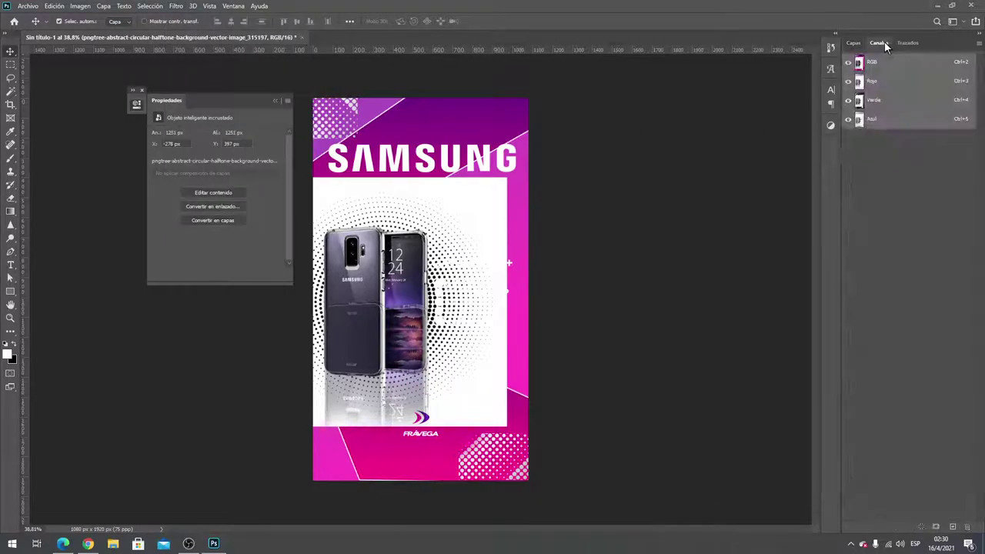
ctrl+click(865, 123)
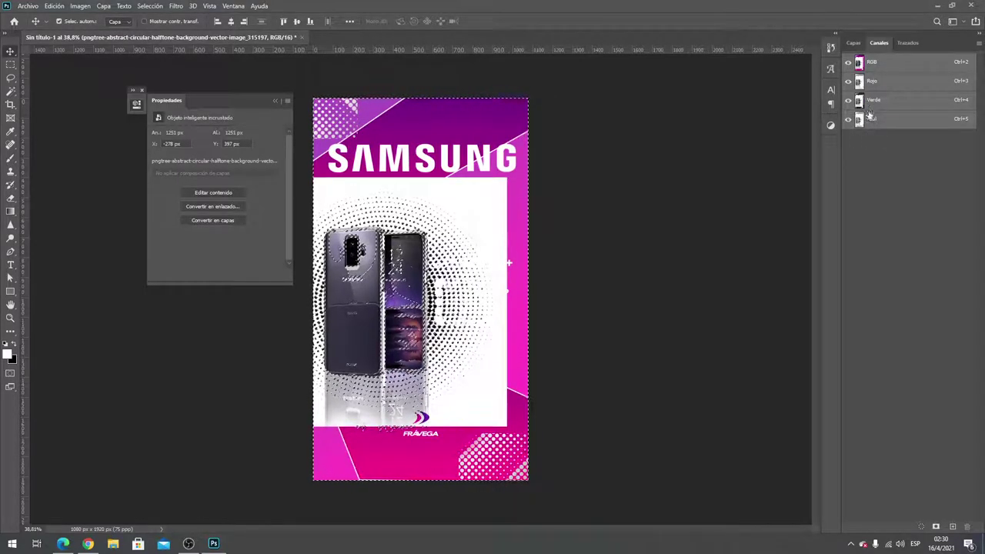
click(854, 43)
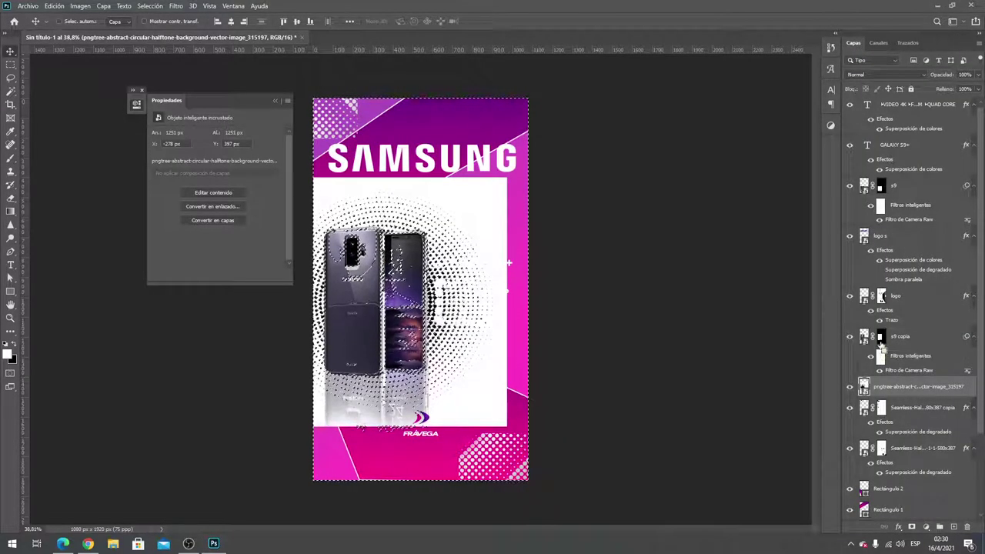
key(ctrl+j)
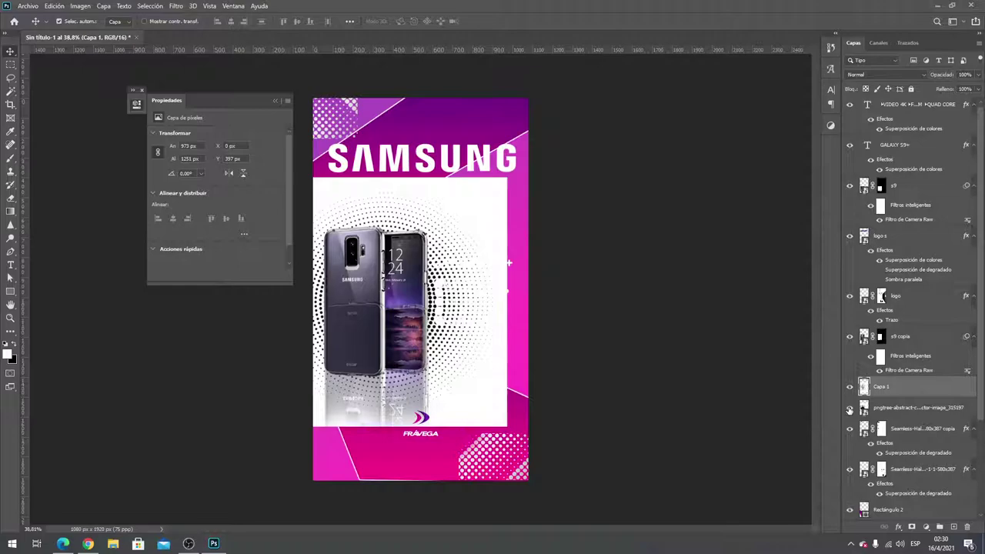
click(849, 408)
click(850, 408)
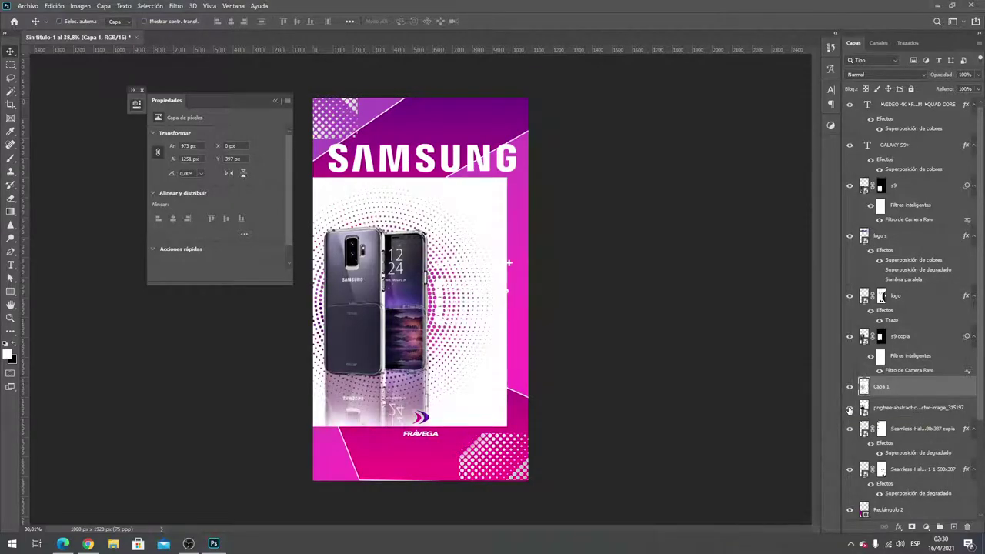
key(ctrl+z)
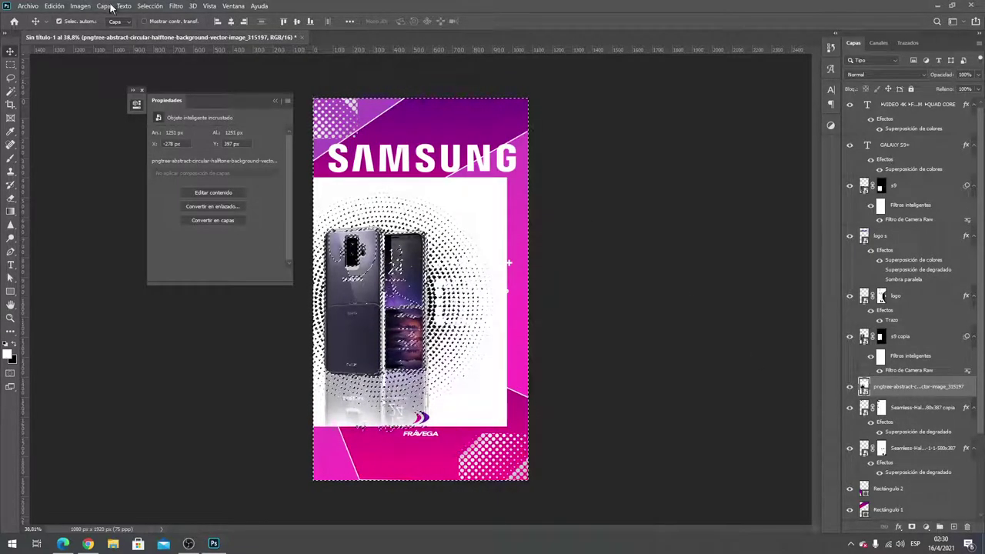
Invert the selection and copy the halftone dots onto their own layer, Capa 1
click(150, 6)
click(185, 46)
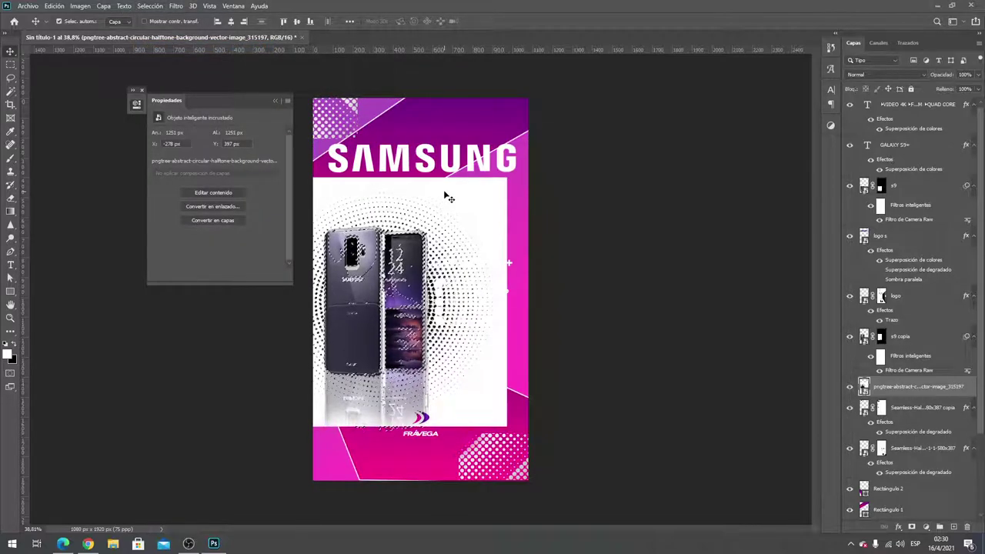
key(Delete)
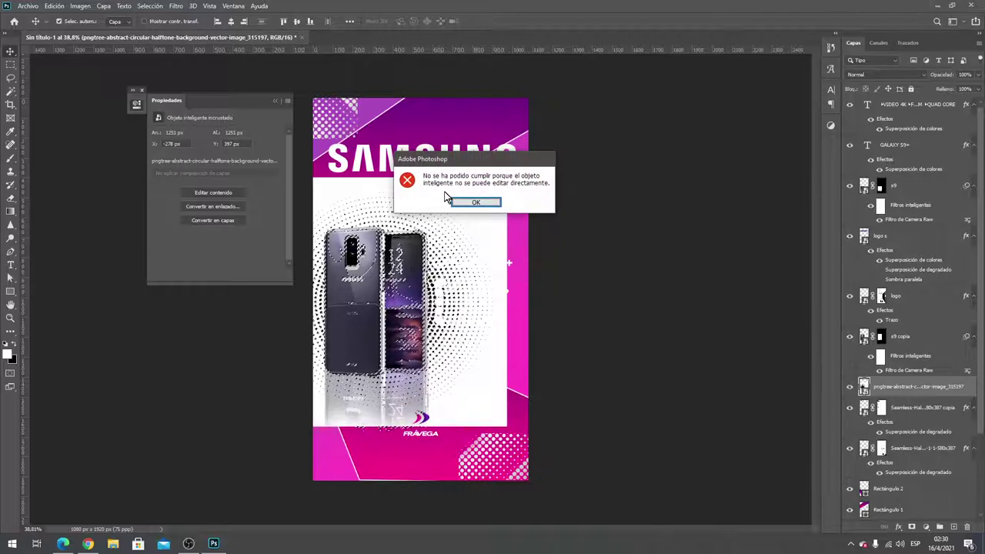
key(Return)
key(ctrl+j)
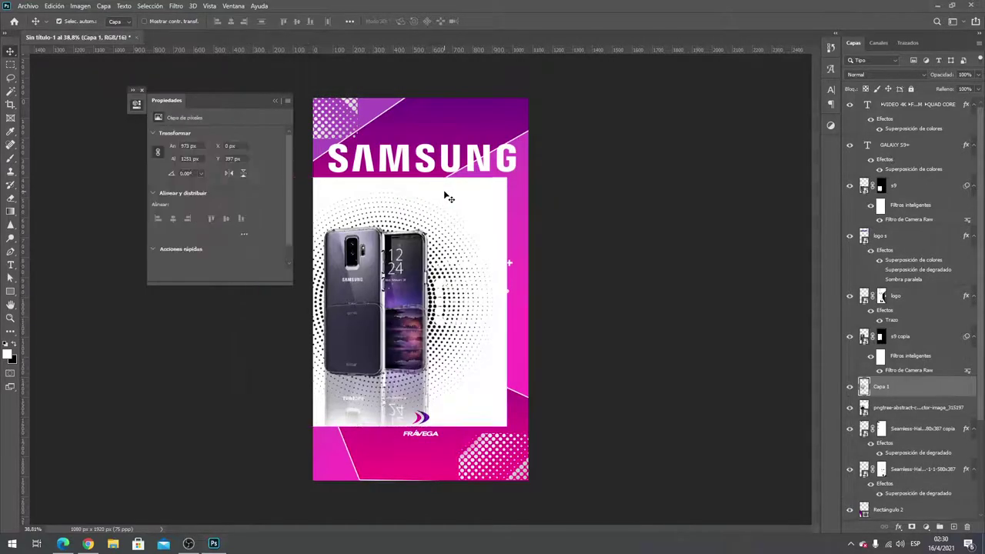
Hide the white halftone image, give Capa 1's dots a Gradient Overlay, and nudge the spec text
click(855, 411)
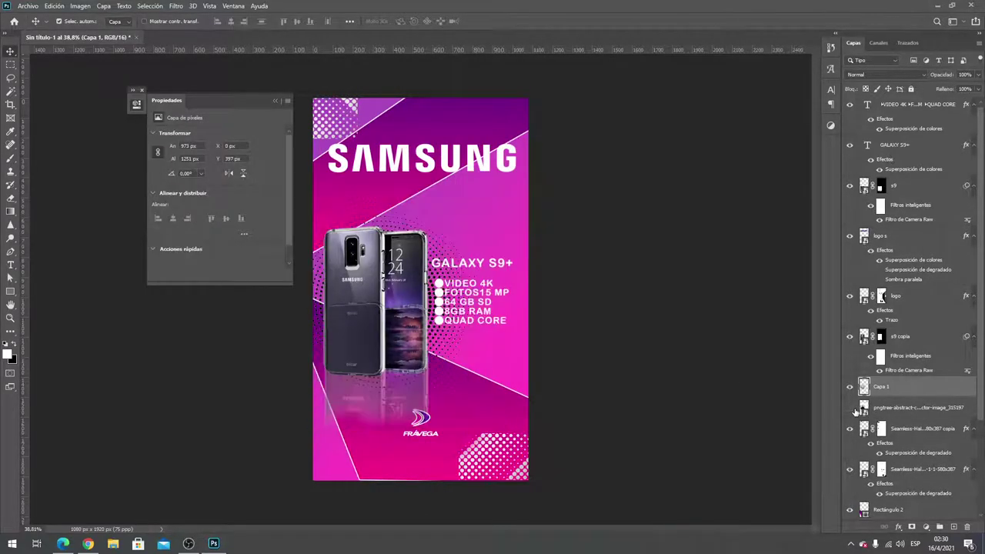
right_click(897, 389)
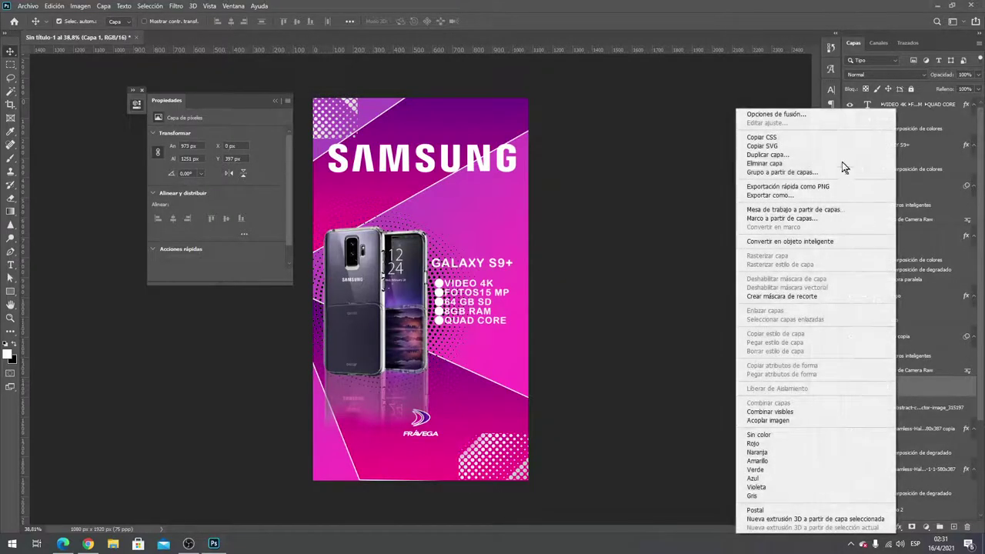
click(821, 115)
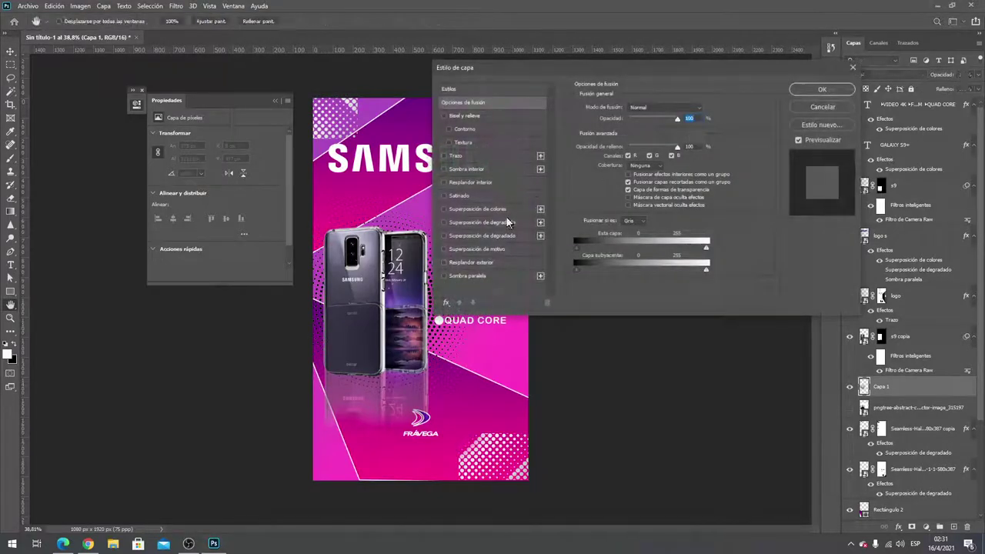
click(444, 236)
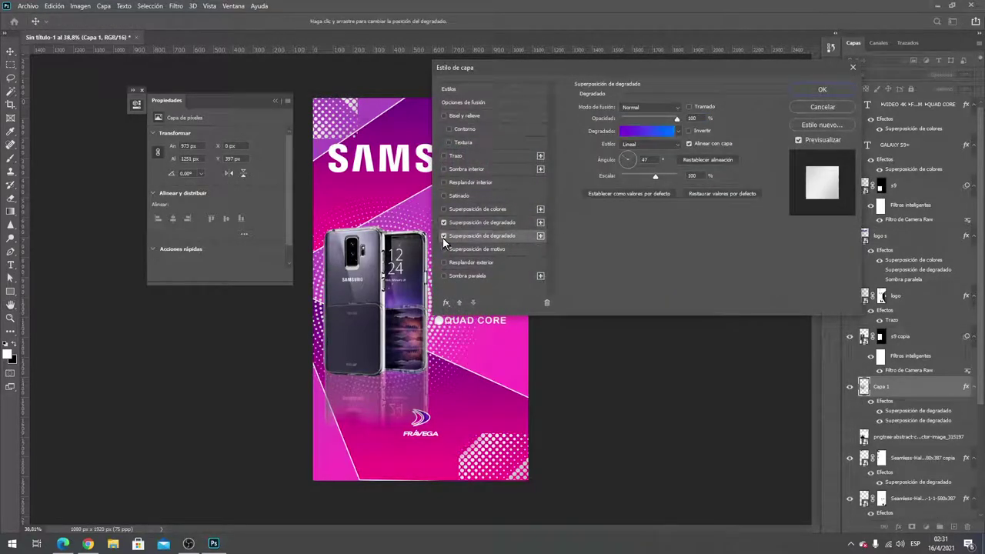
click(808, 93)
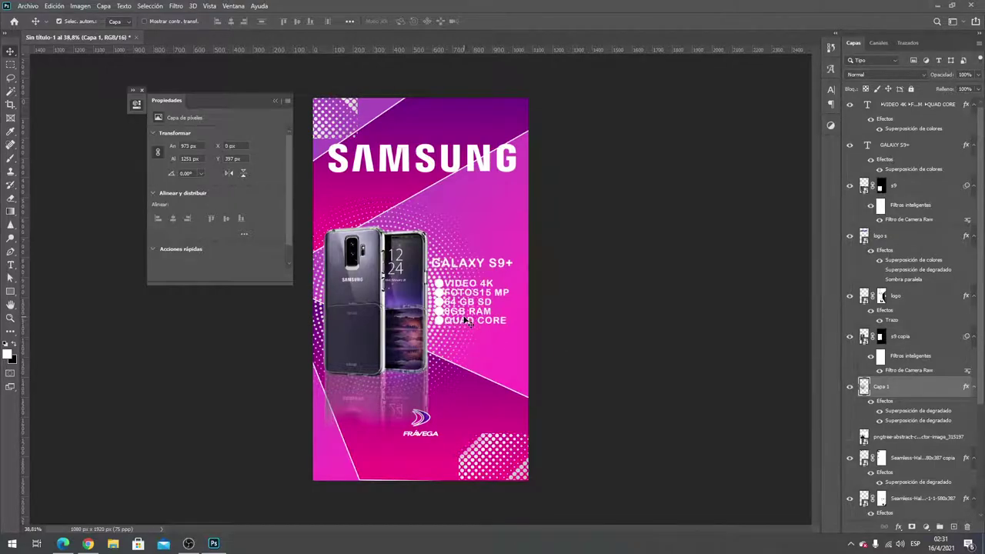
mouse_move(464, 322)
mouse_down()
mouse_move(501, 369)
mouse_move(460, 317)
mouse_up()
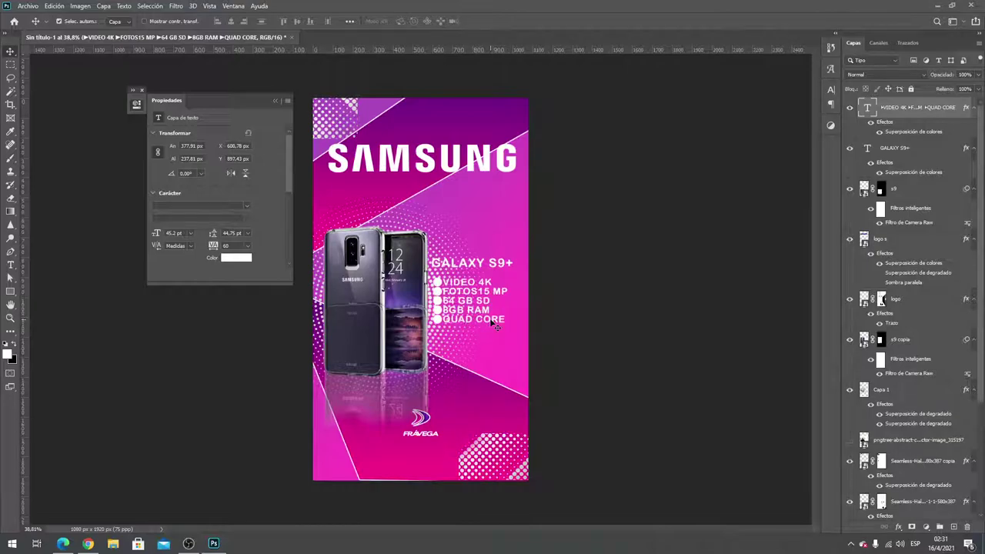
Turn off the spec text's Color Overlay
key(t)
mouse_move(506, 320)
mouse_down()
mouse_move(443, 319)
mouse_move(445, 308)
mouse_up()
click(923, 190)
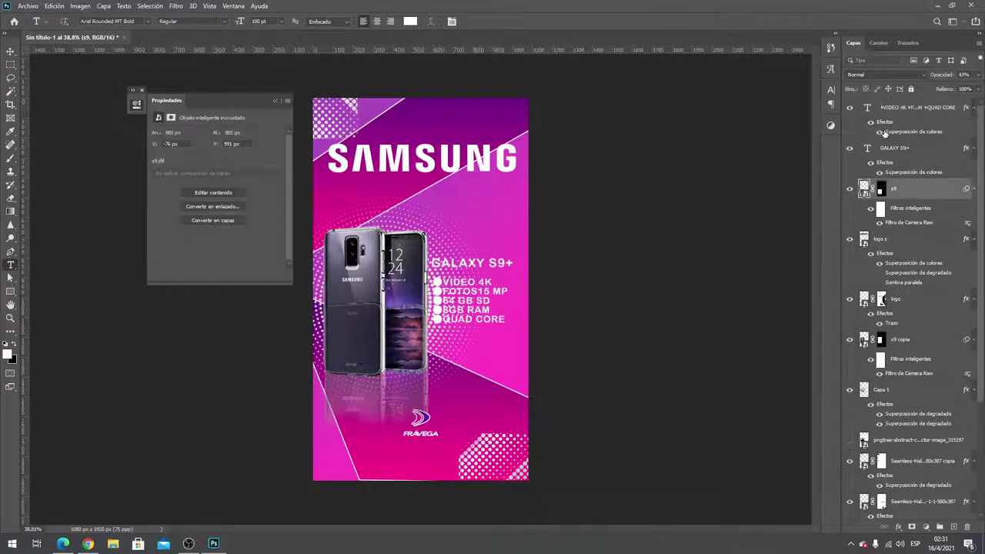
click(879, 133)
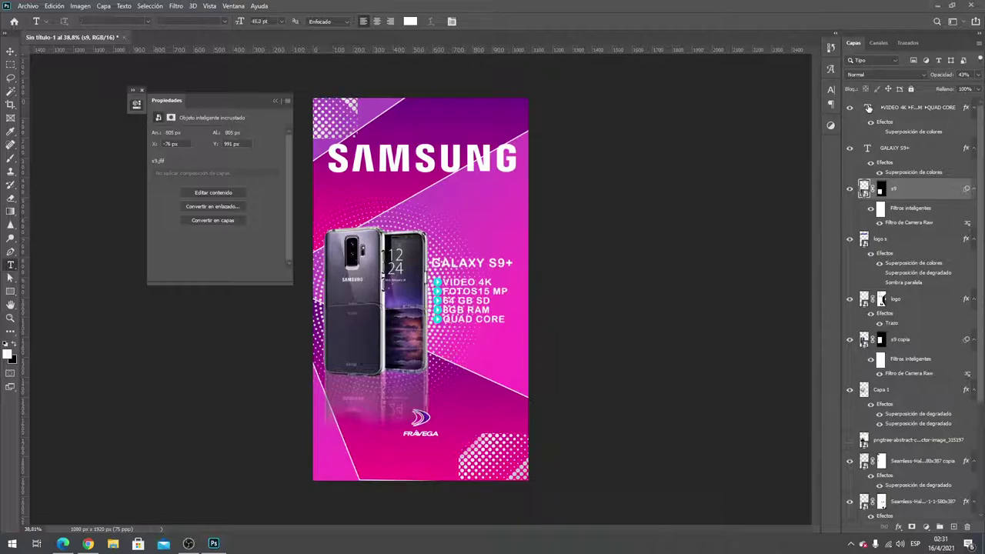
Make the spec text black (#000000) in the Wicked Grit font
double_click(868, 108)
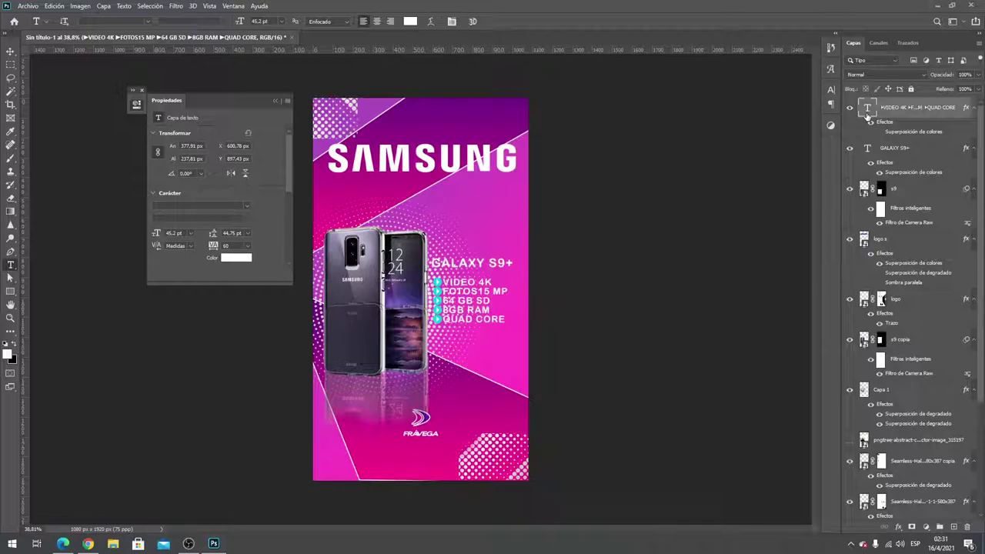
double_click(868, 114)
click(412, 21)
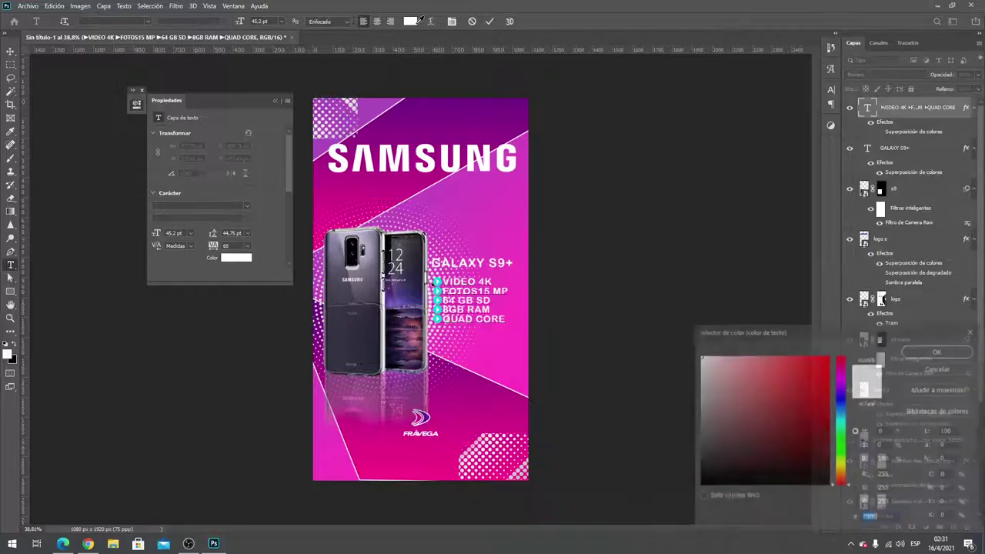
text(000000)
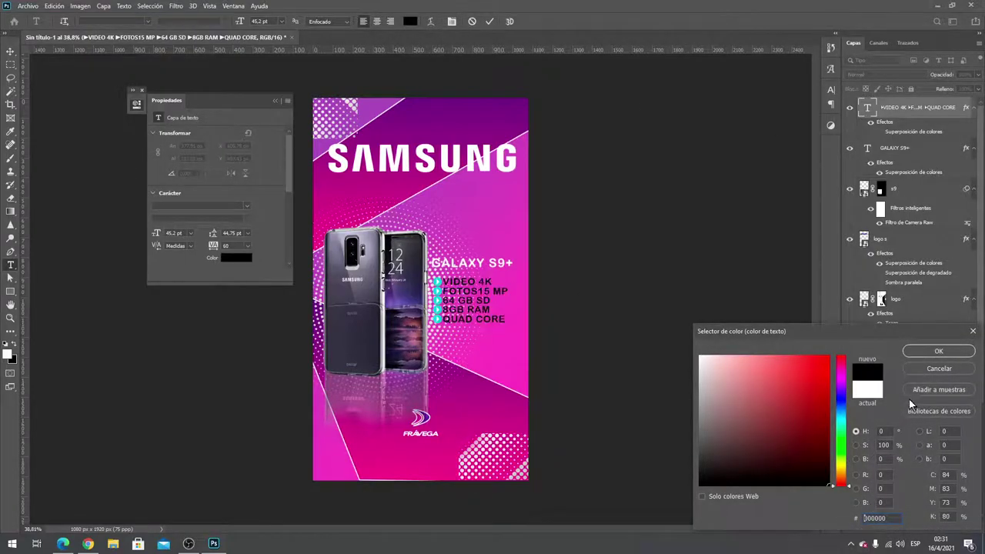
click(937, 351)
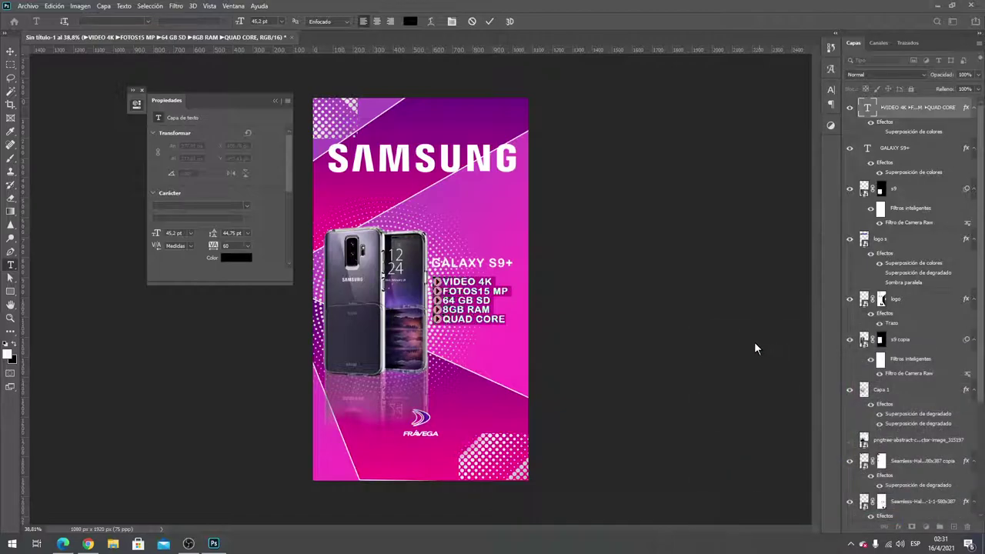
click(146, 23)
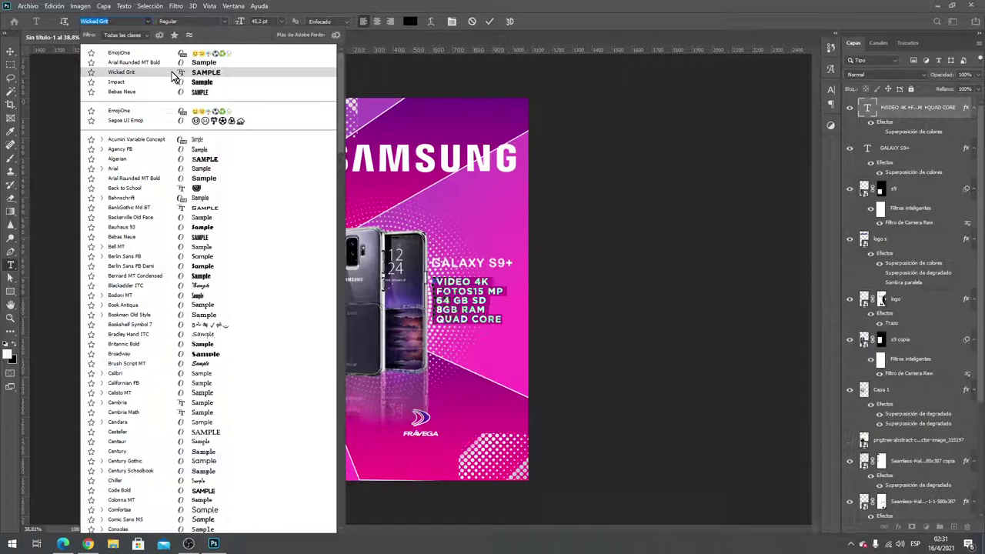
click(174, 77)
click(10, 51)
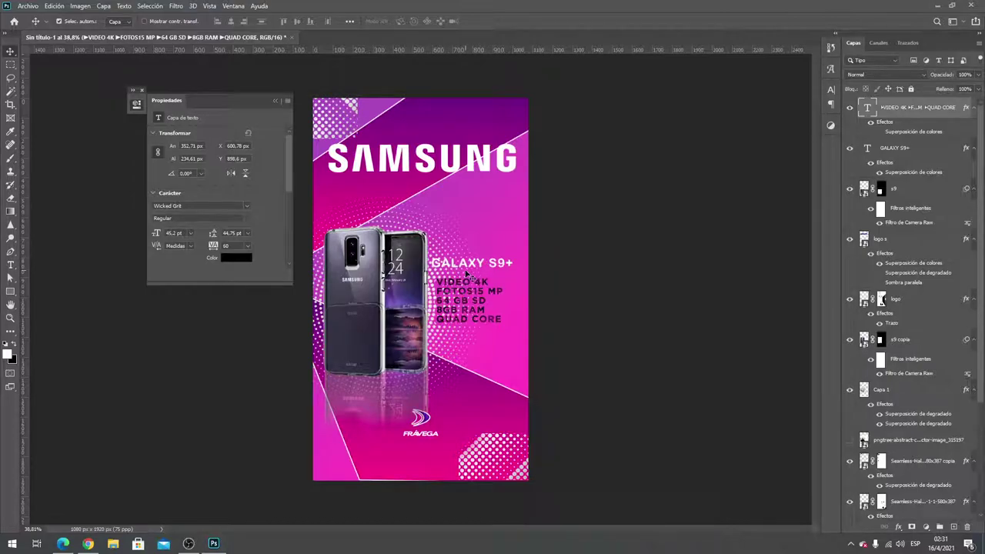
Reposition the black spec text block beside the phone, keeping its Color Overlay off
mouse_move(454, 315)
mouse_down()
mouse_move(479, 347)
mouse_move(465, 322)
mouse_up()
key(ctrl+z)
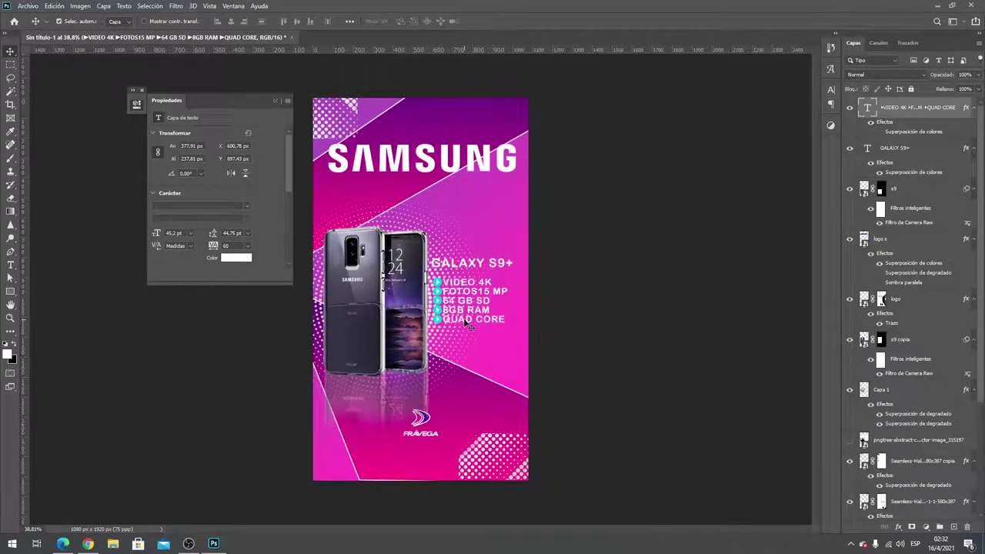
key(ctrl+shift+z)
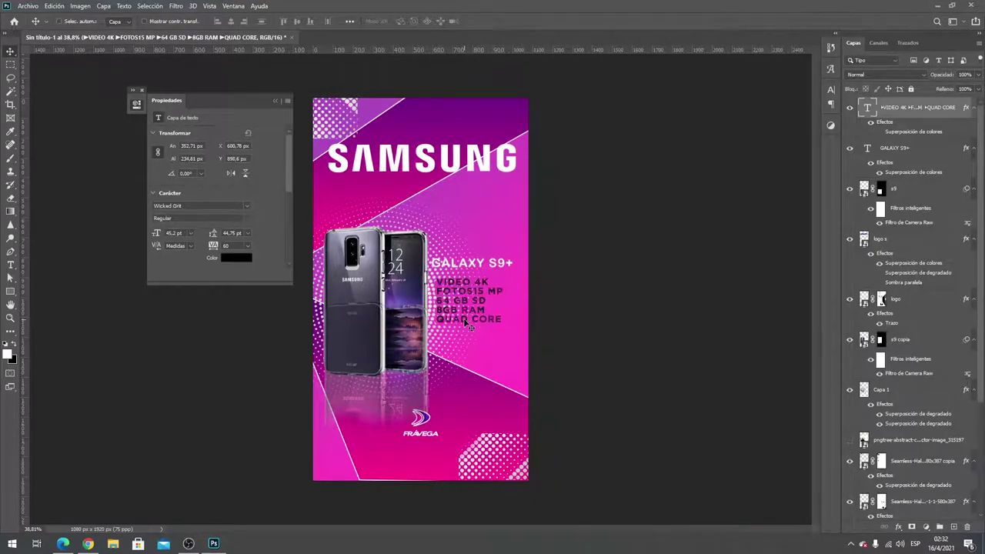
drag(472, 327, 463, 322)
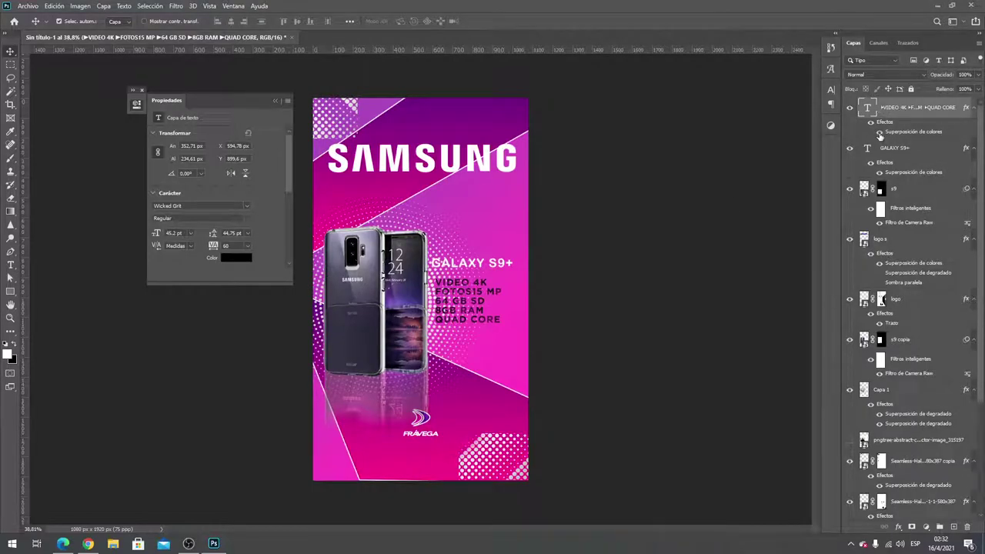
click(879, 133)
click(879, 133)
Move GALAXY S9+ up just beneath SAMSUNG and shift the spec text slightly right
drag(464, 264, 464, 182)
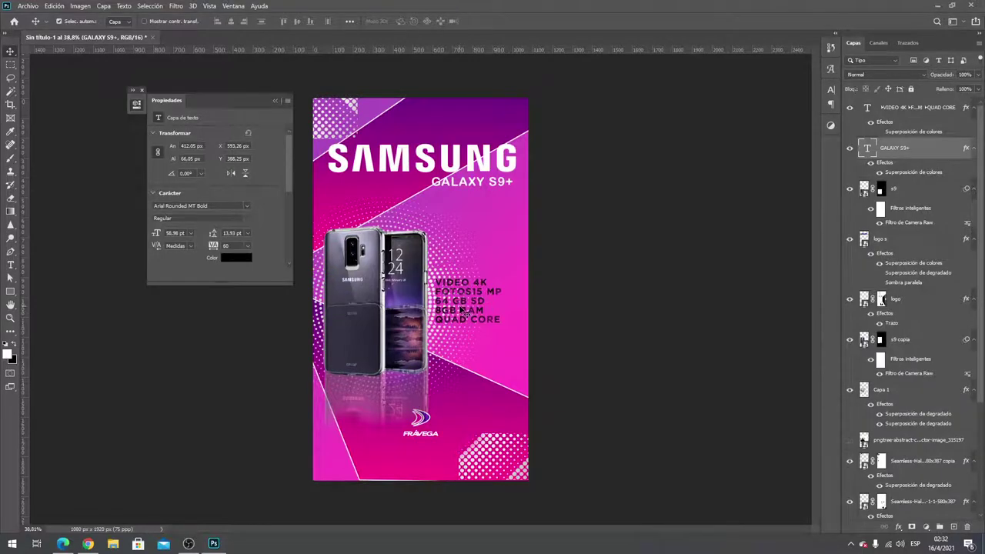
drag(460, 310, 468, 310)
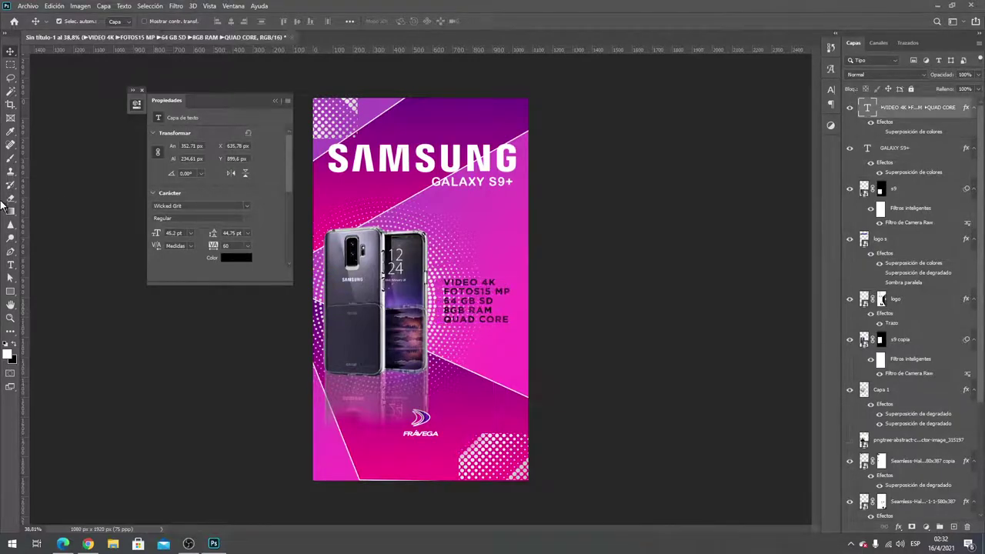
click(10, 292)
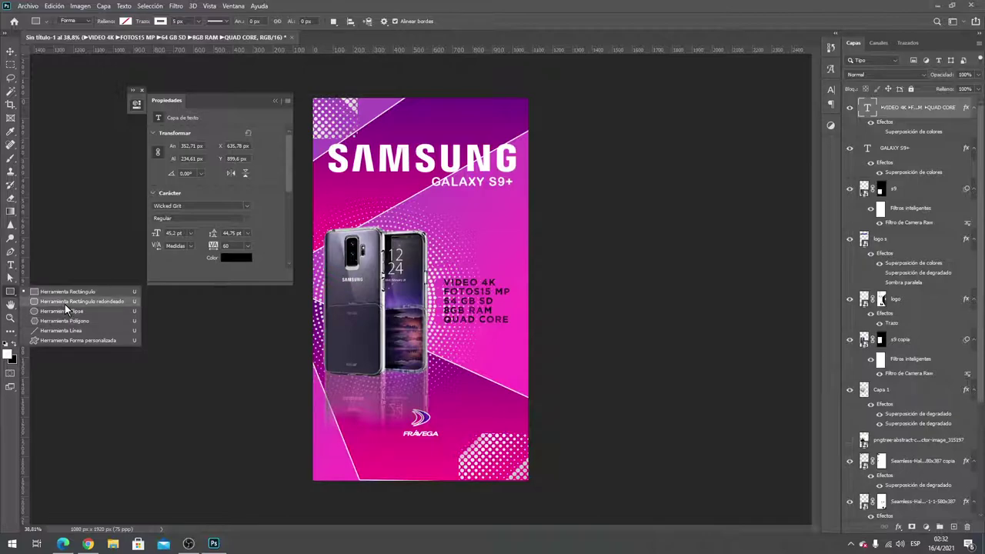
Draw a white-filled circle, layer it beneath the spec text, and centre it behind the text
click(68, 311)
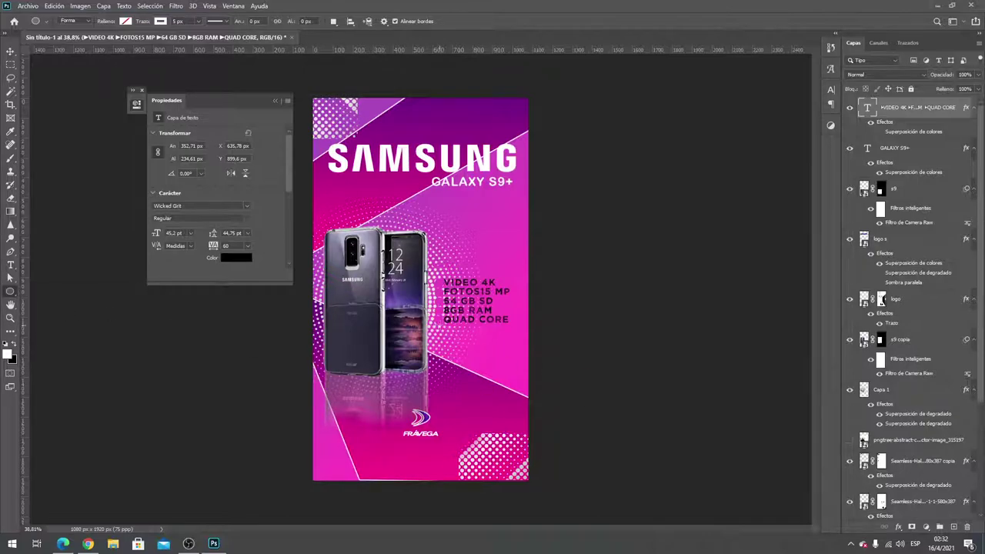
drag(439, 334, 515, 256)
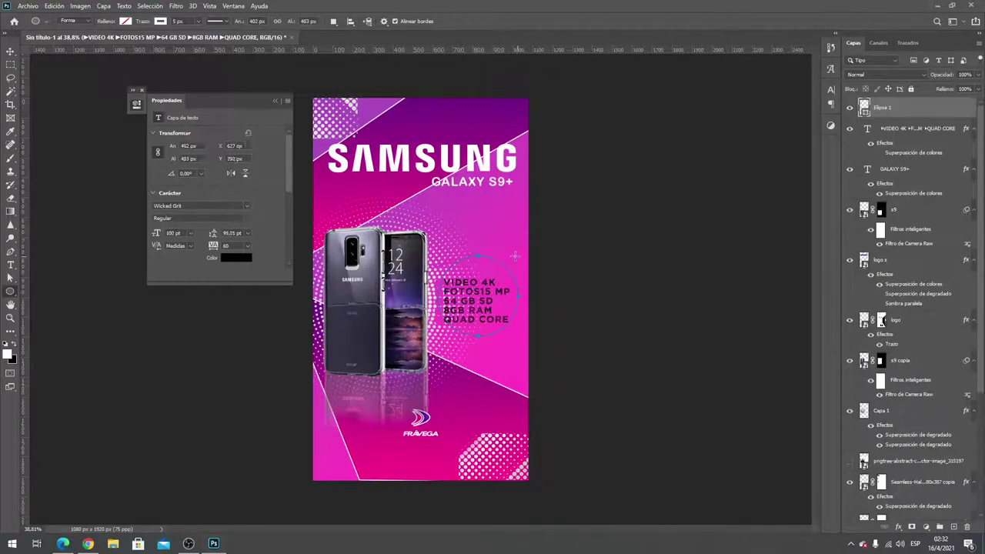
click(126, 20)
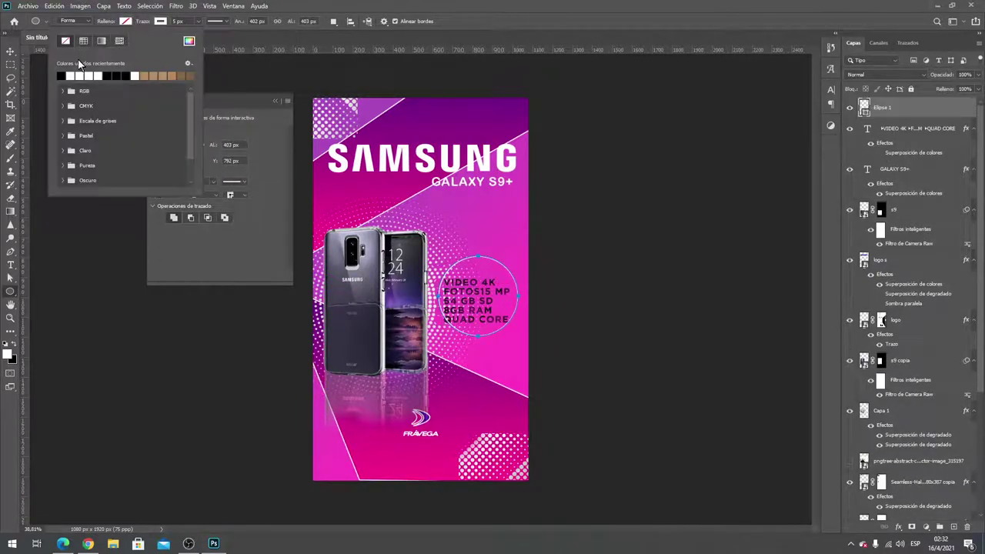
click(77, 75)
click(10, 51)
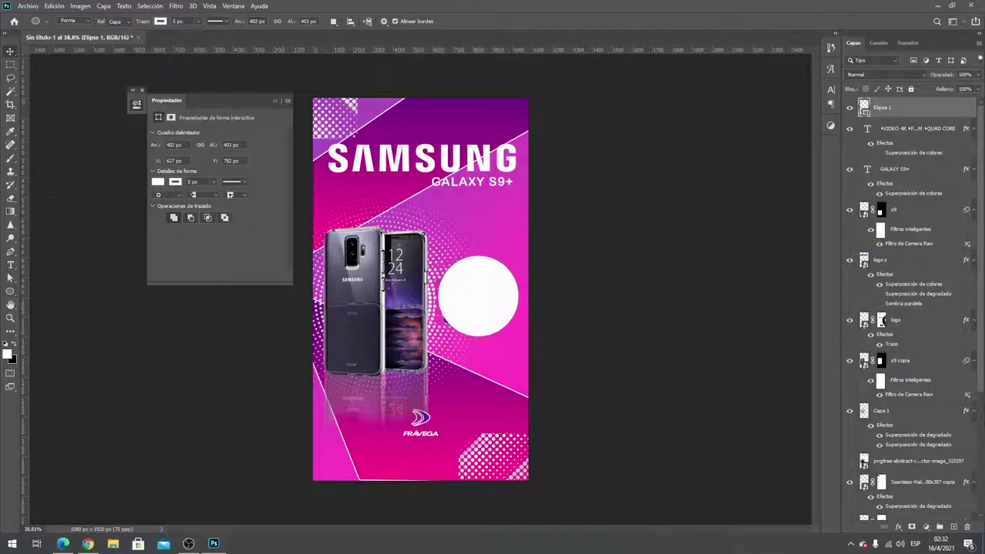
mouse_move(908, 109)
mouse_down()
mouse_move(881, 150)
mouse_move(923, 469)
mouse_up()
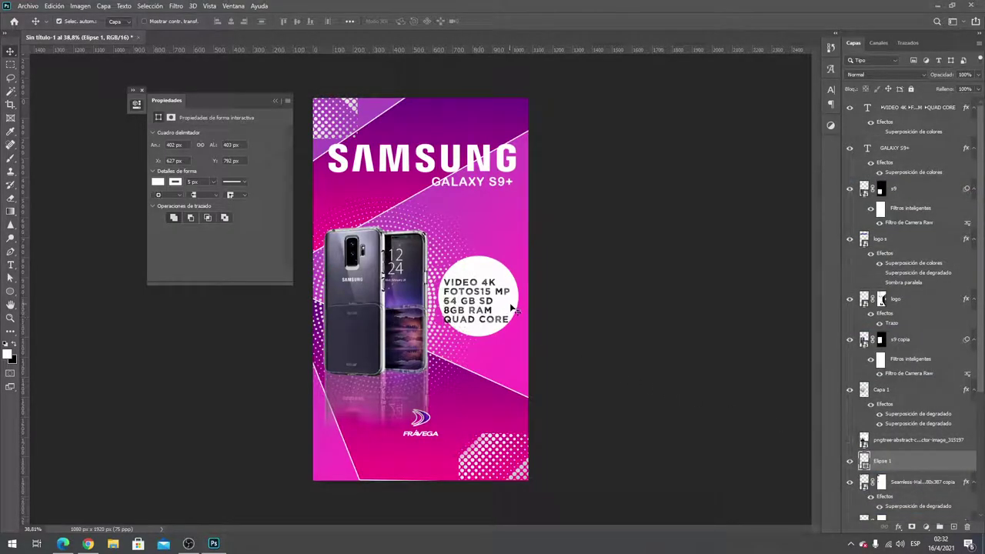
drag(515, 306, 497, 327)
Scale the spec text down slightly to fit inside the white circle
click(496, 327)
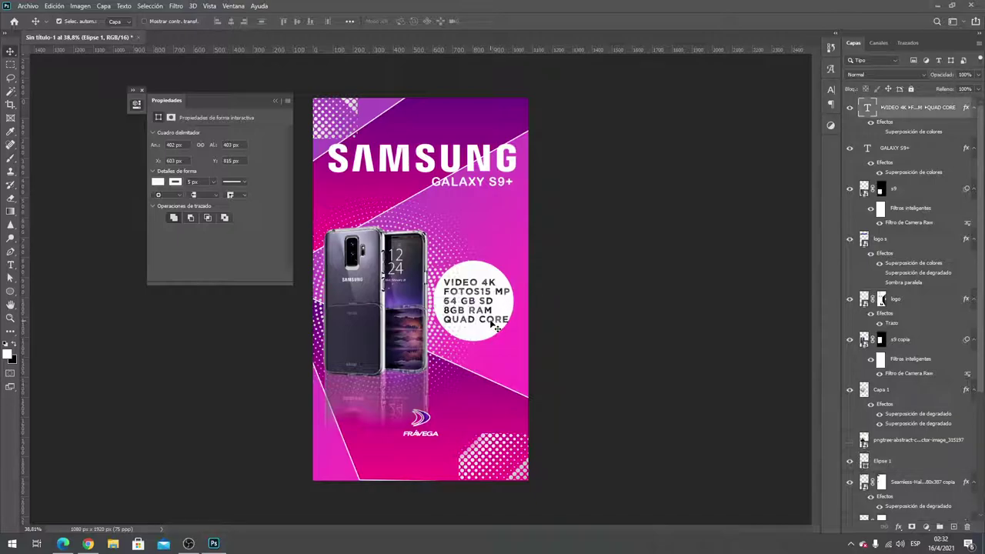
key(ctrl+t)
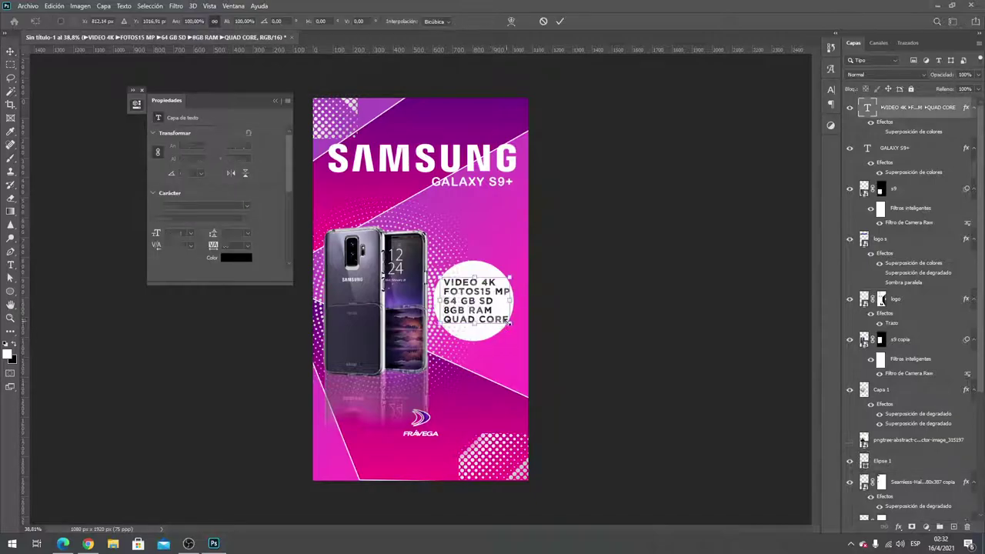
drag(508, 323, 510, 328)
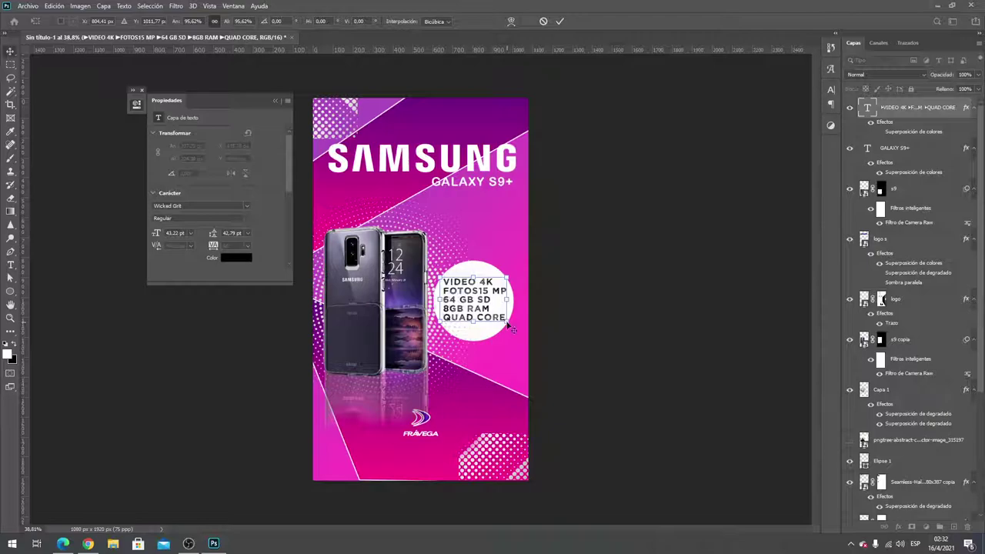
key(Return)
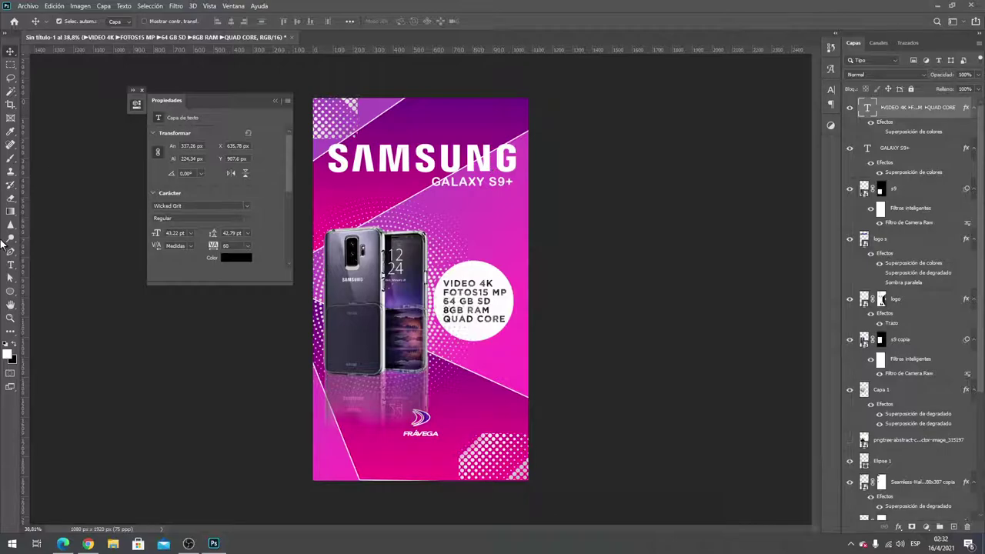
Draw a rectangle frame over the whole poster with a white 10.59 px stroke
right_click(10, 291)
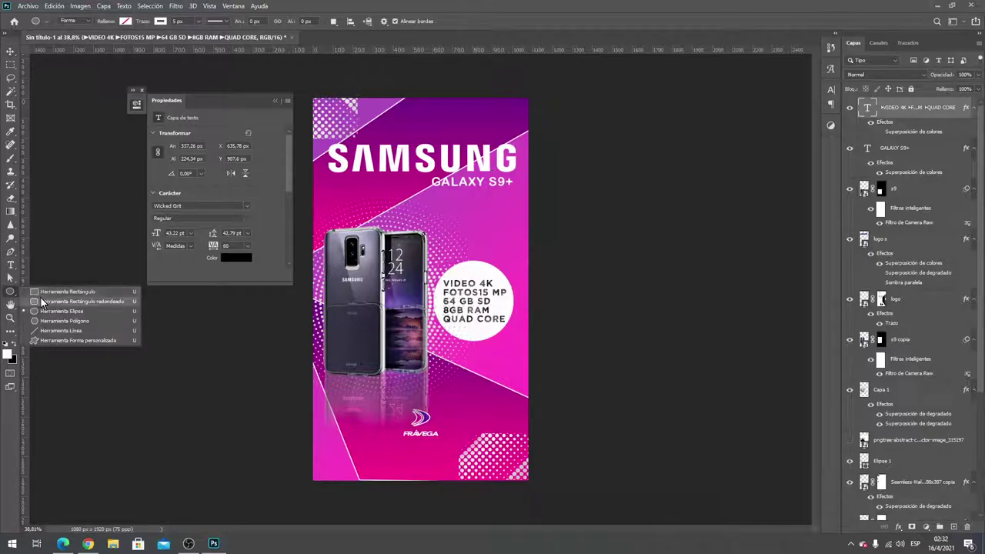
click(44, 295)
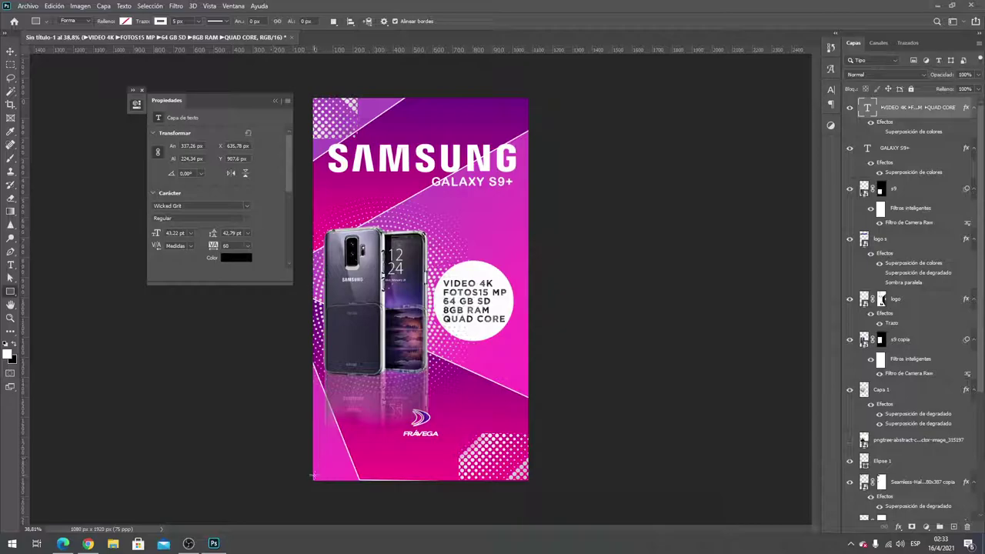
drag(316, 475, 522, 102)
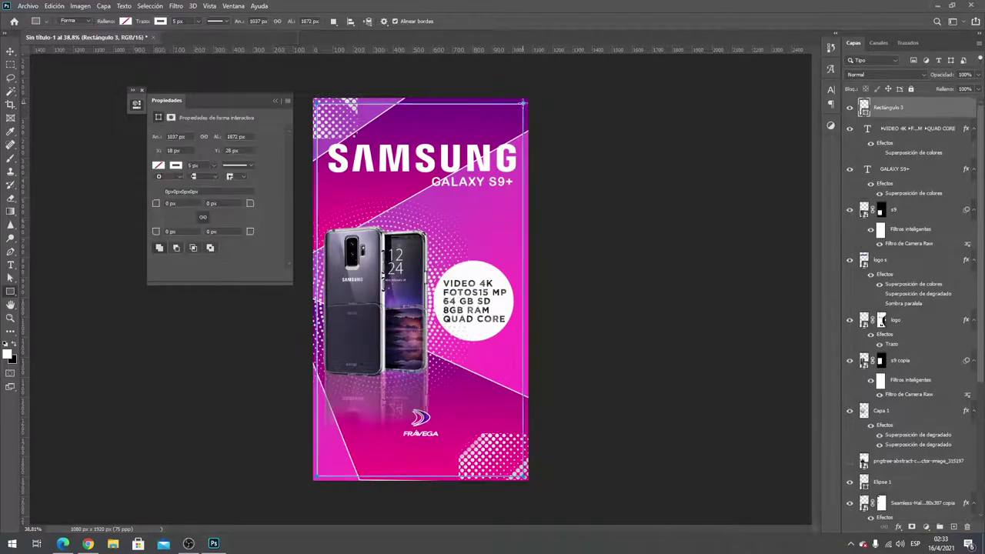
click(125, 22)
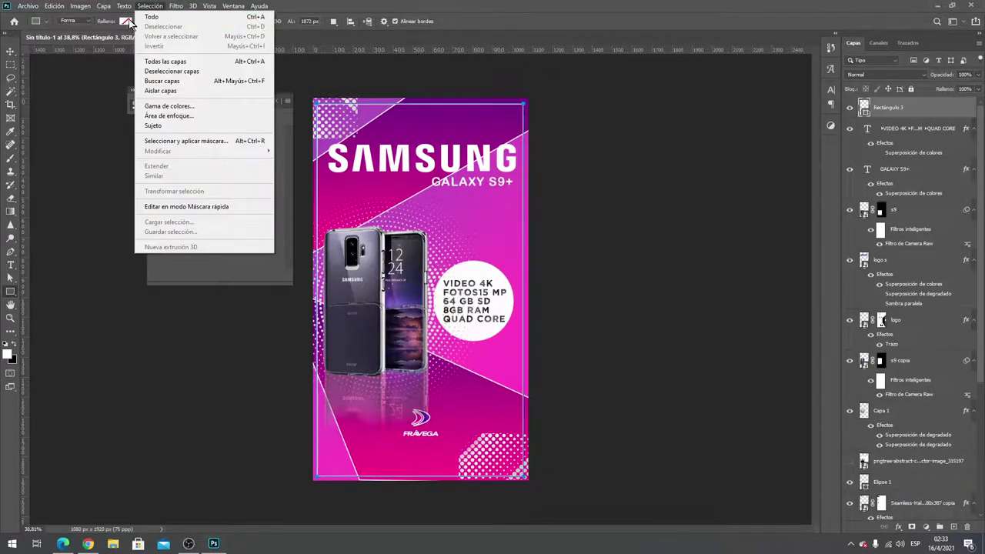
click(160, 22)
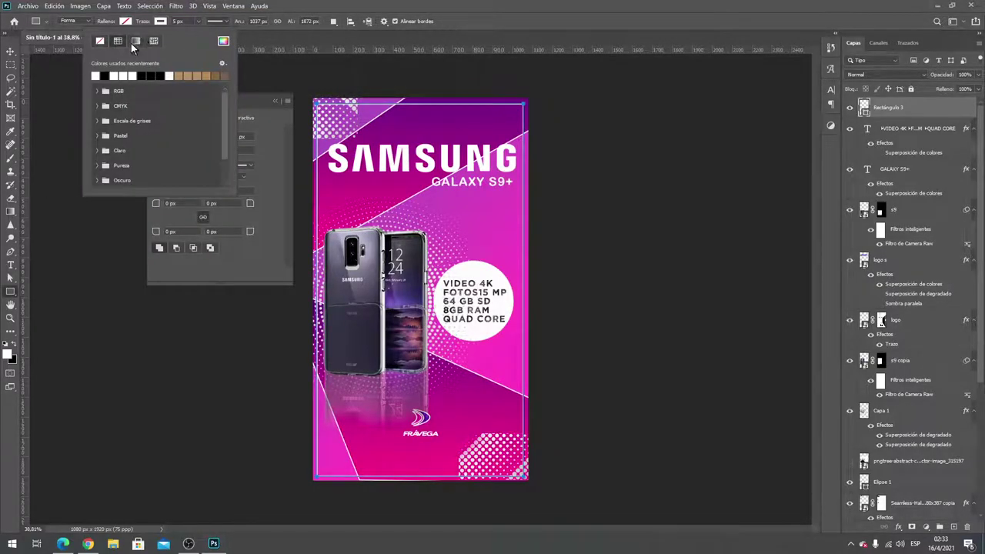
click(198, 23)
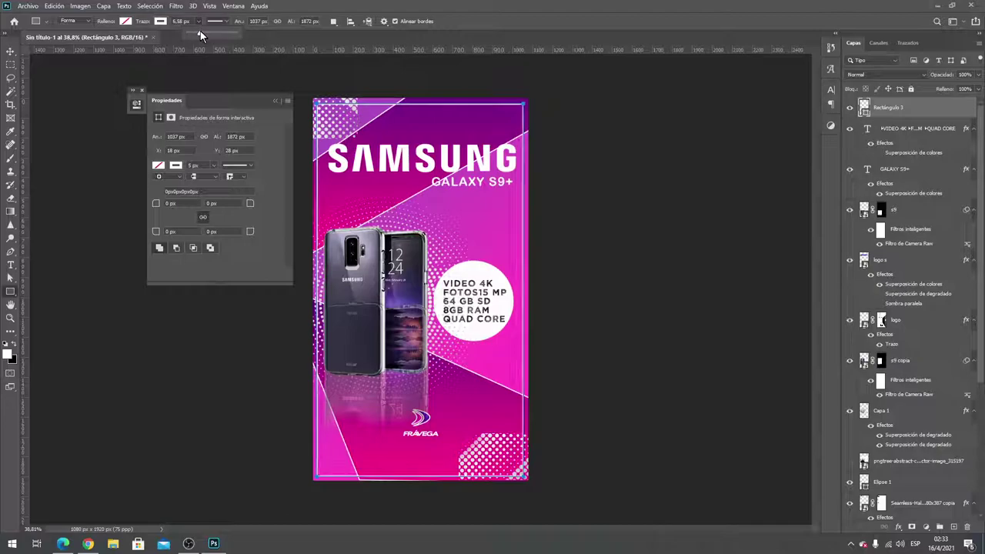
drag(200, 34, 203, 34)
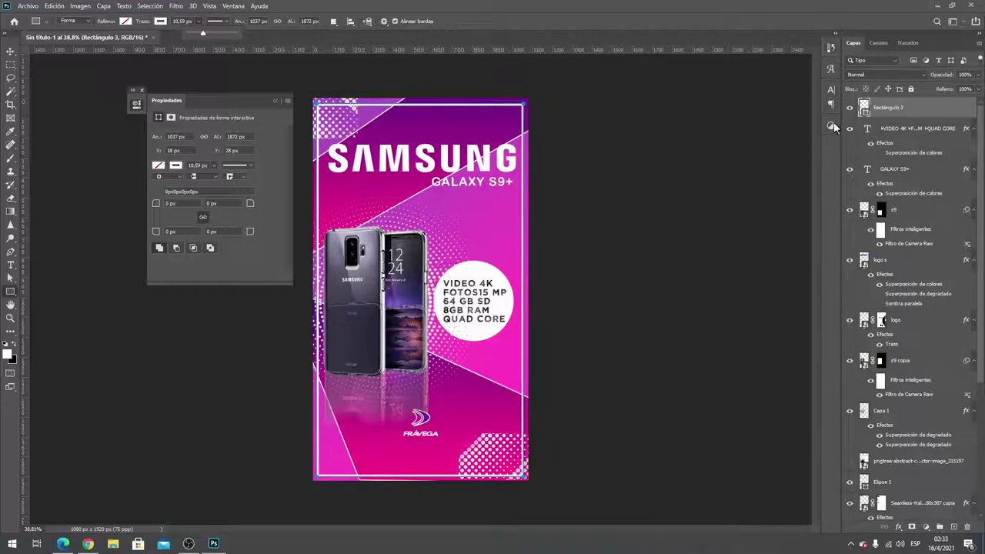
Round all the frame's corners to 30 px in the Properties panel
click(231, 6)
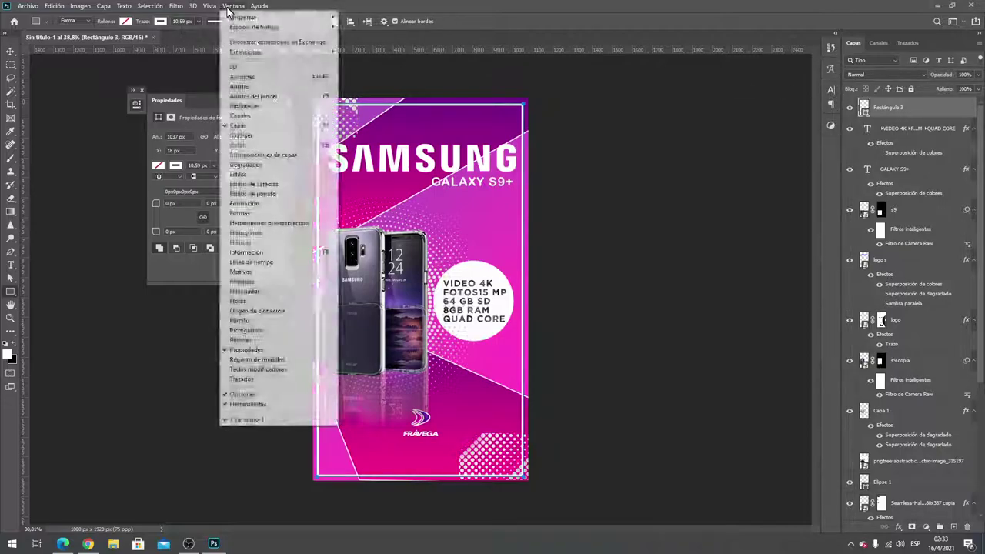
click(231, 7)
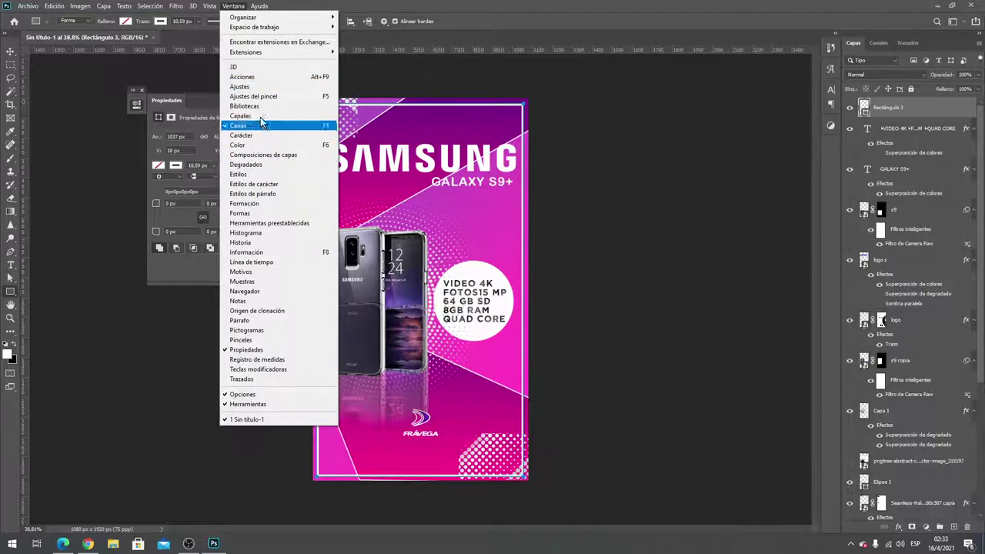
click(262, 351)
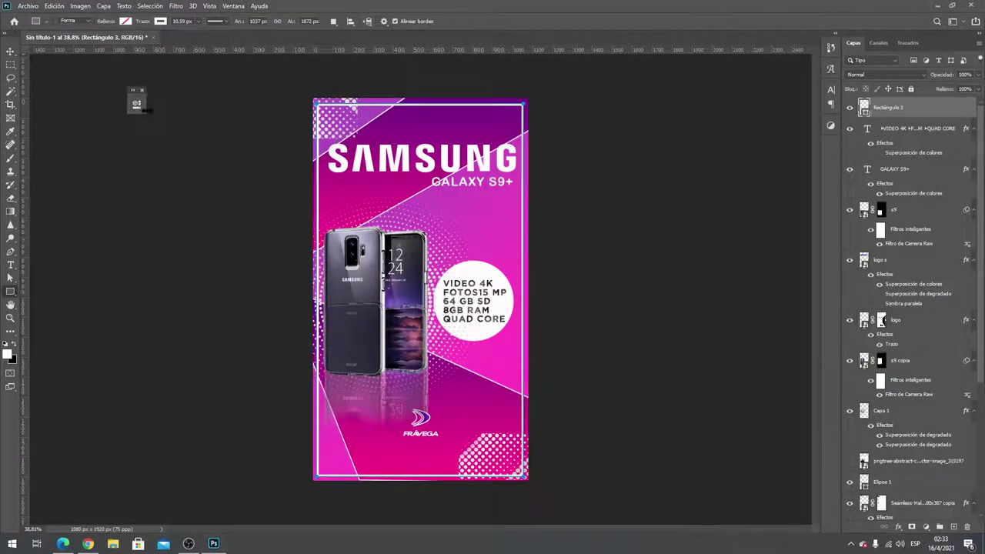
click(137, 103)
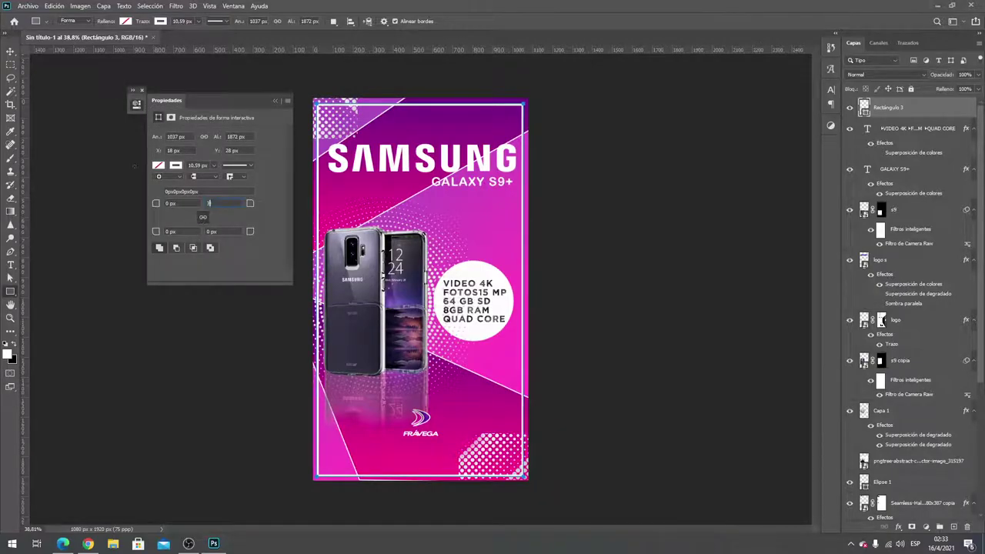
text(30)
key(Return)
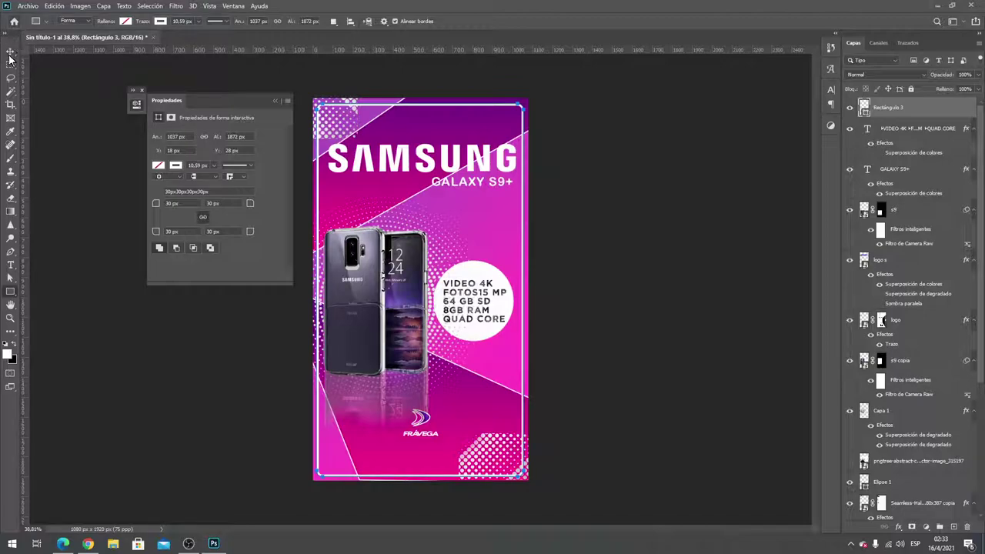
click(11, 51)
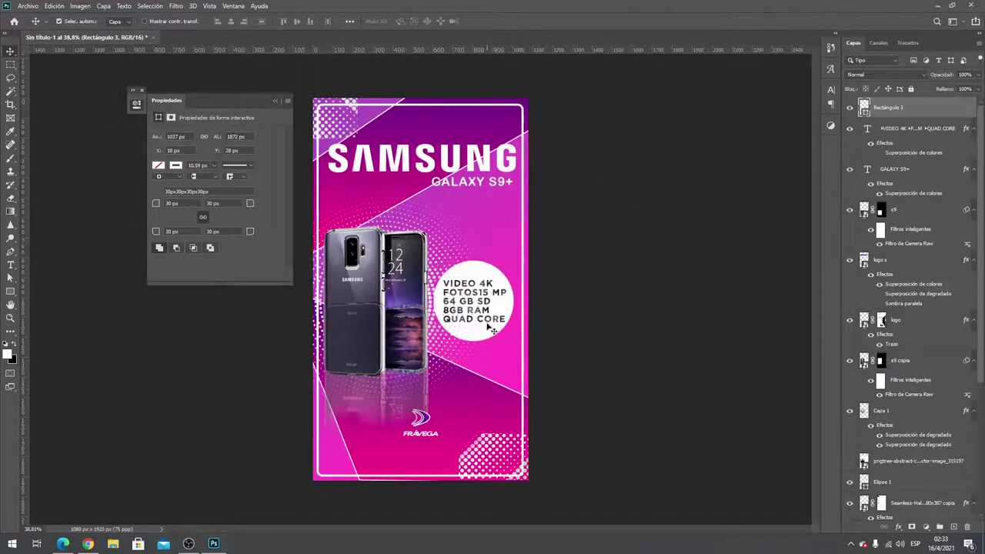
Increase the spec text leading to 60.79 pt and nudge the text up and right
click(489, 312)
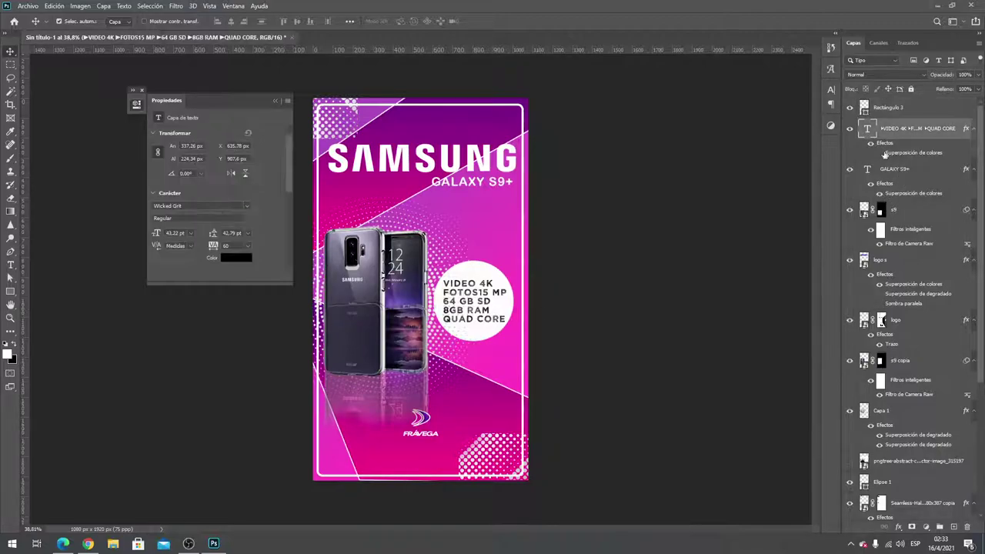
double_click(870, 129)
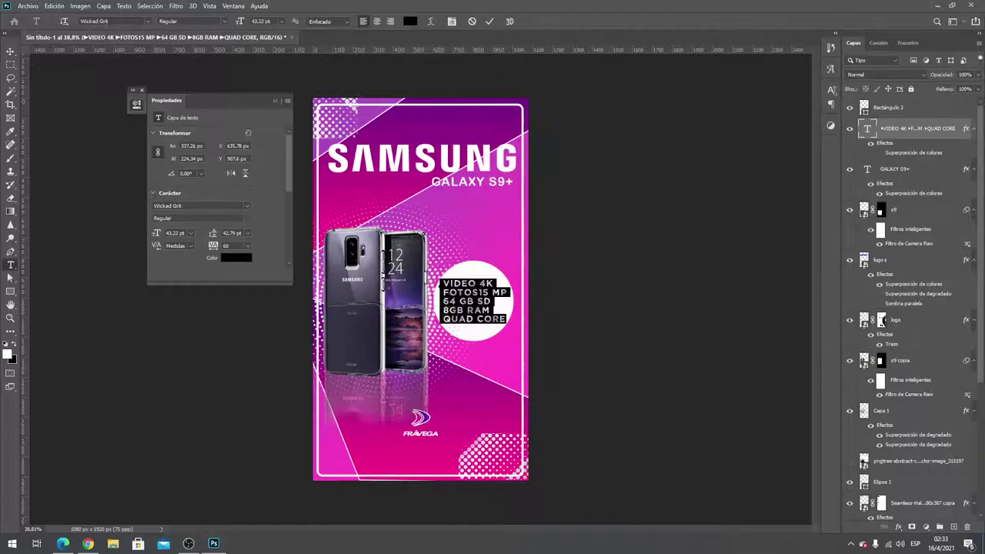
click(830, 89)
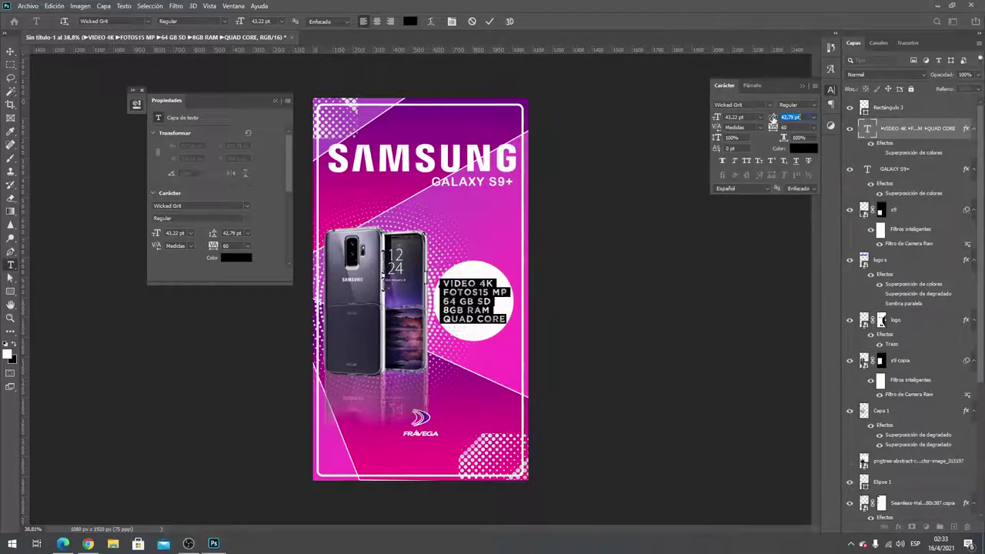
drag(772, 117, 783, 120)
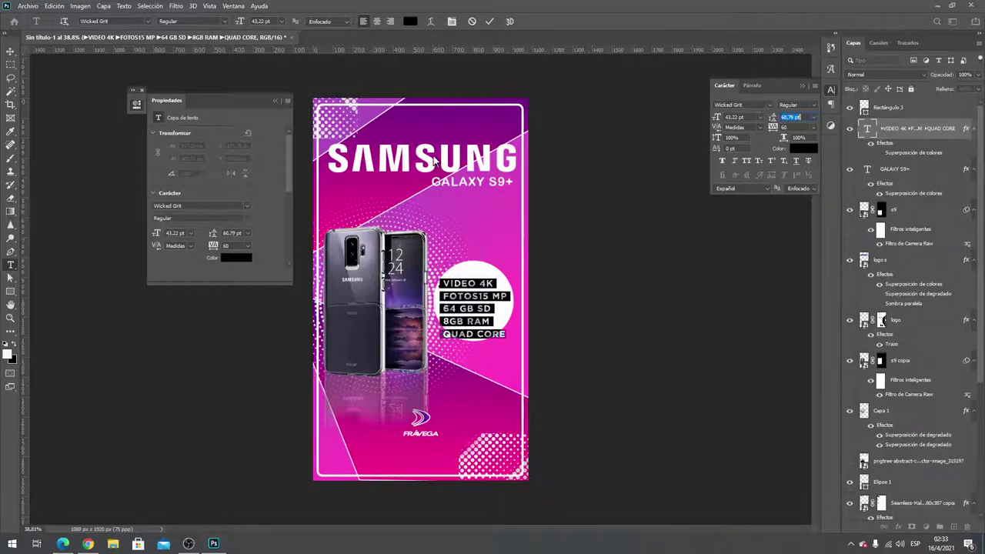
click(11, 50)
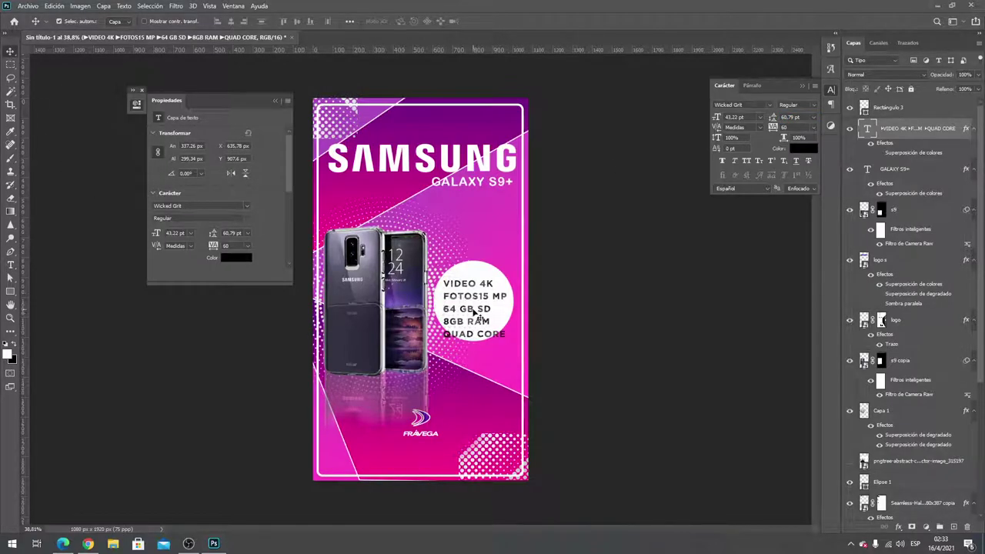
drag(471, 312, 478, 306)
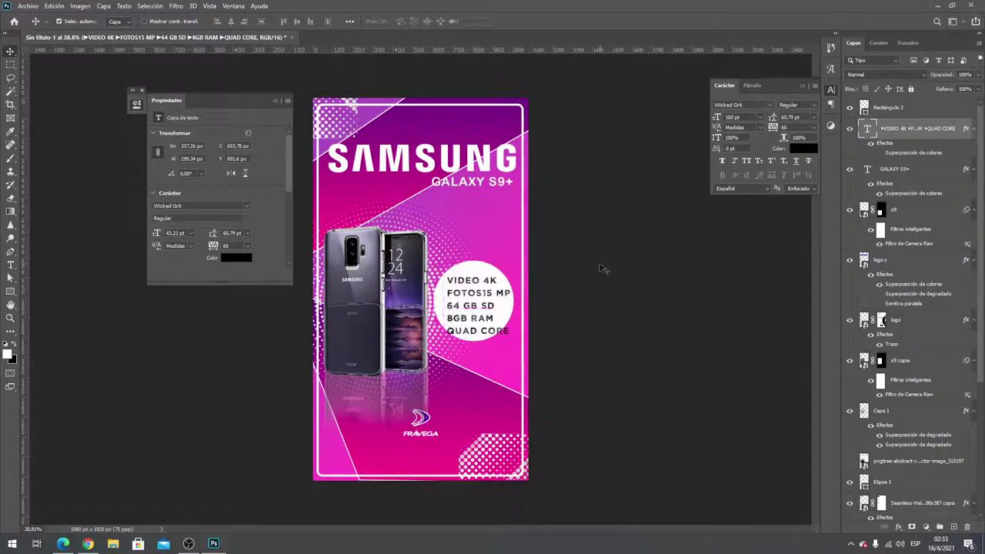
click(601, 268)
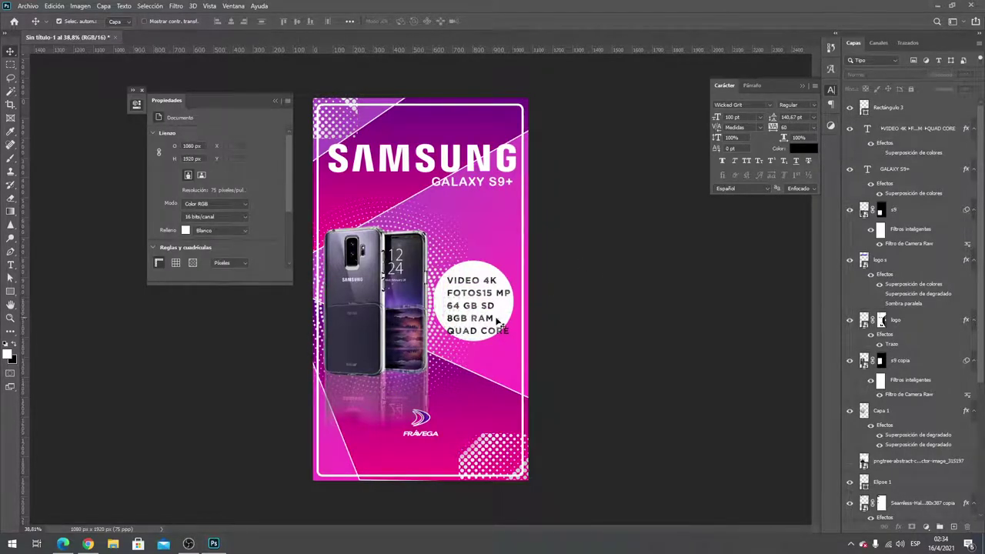
click(511, 327)
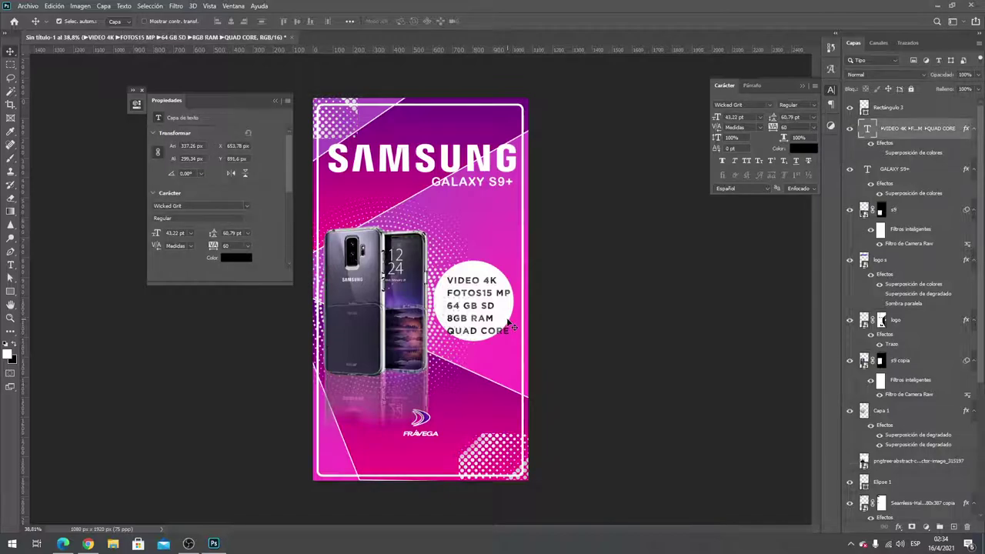
key(ctrl+t)
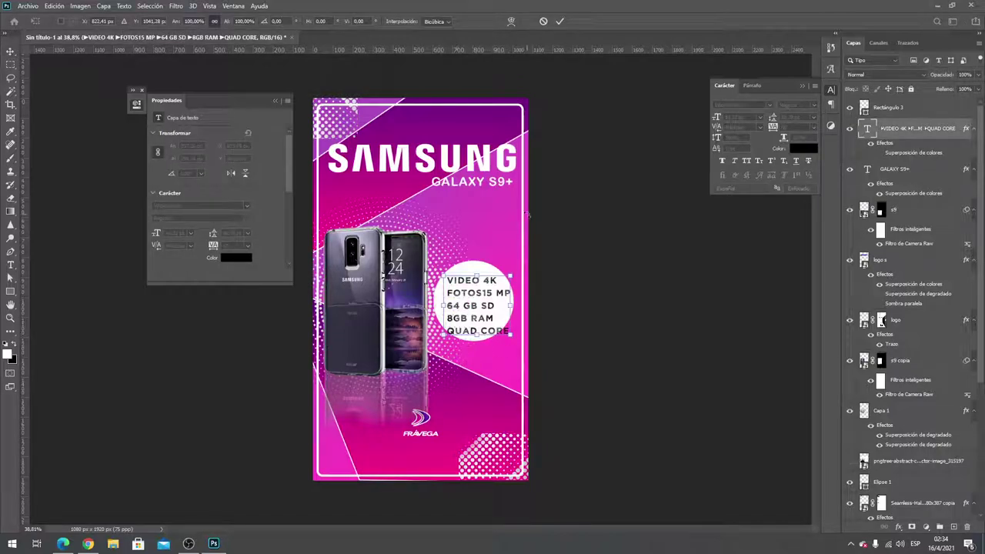
key(Return)
Enlarge the white circle Elipse 1 to about 105.75% and shift it slightly right and down
click(443, 315)
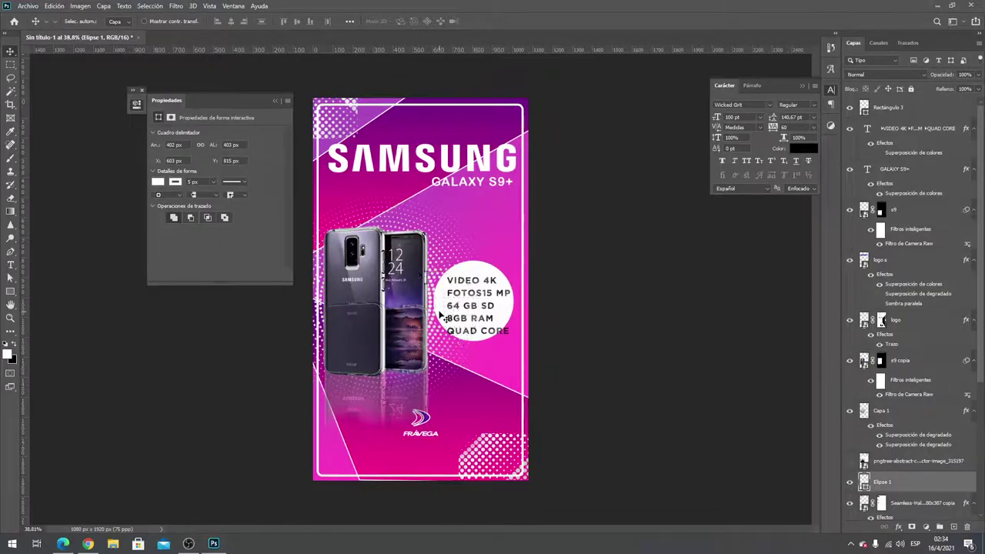
key(ctrl+t)
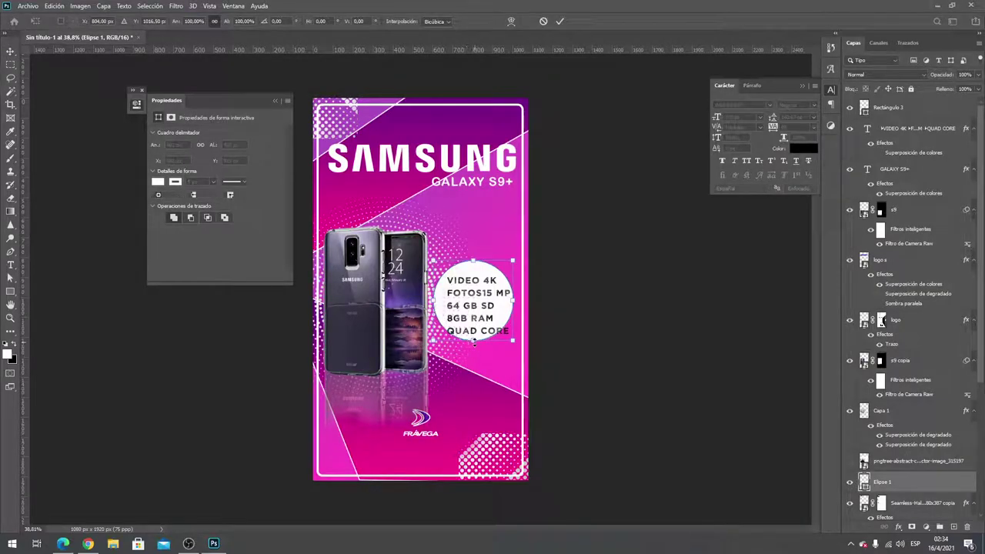
drag(474, 343, 477, 348)
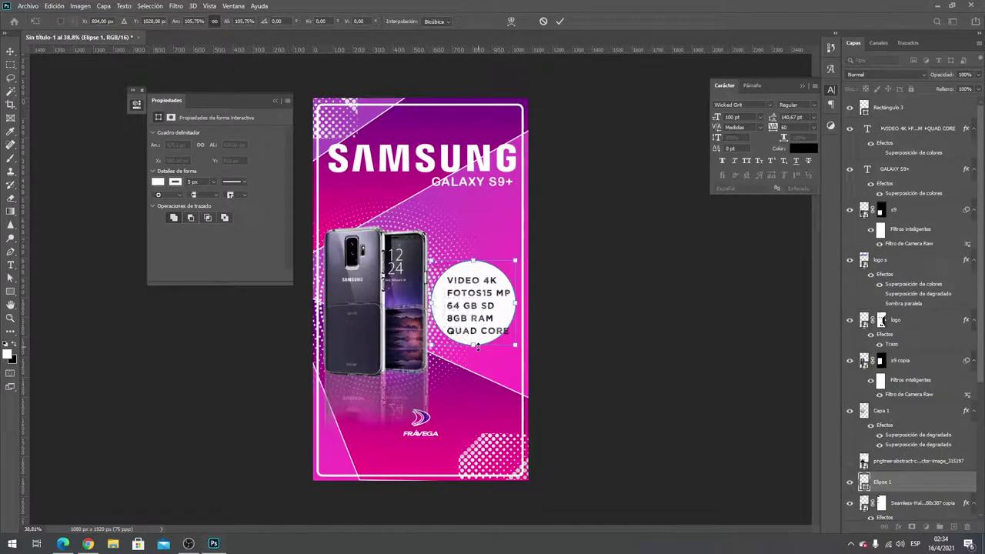
drag(476, 345, 477, 345)
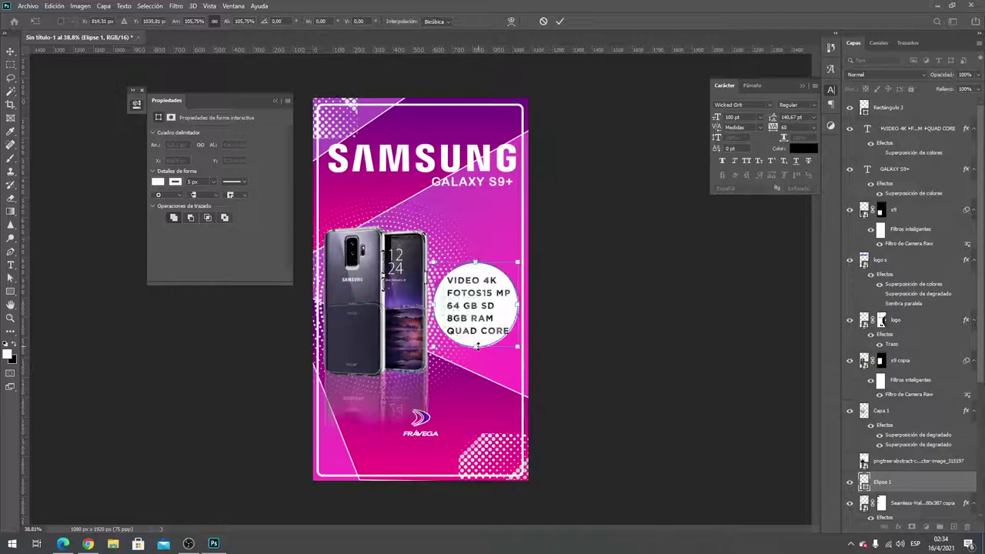
key(Return)
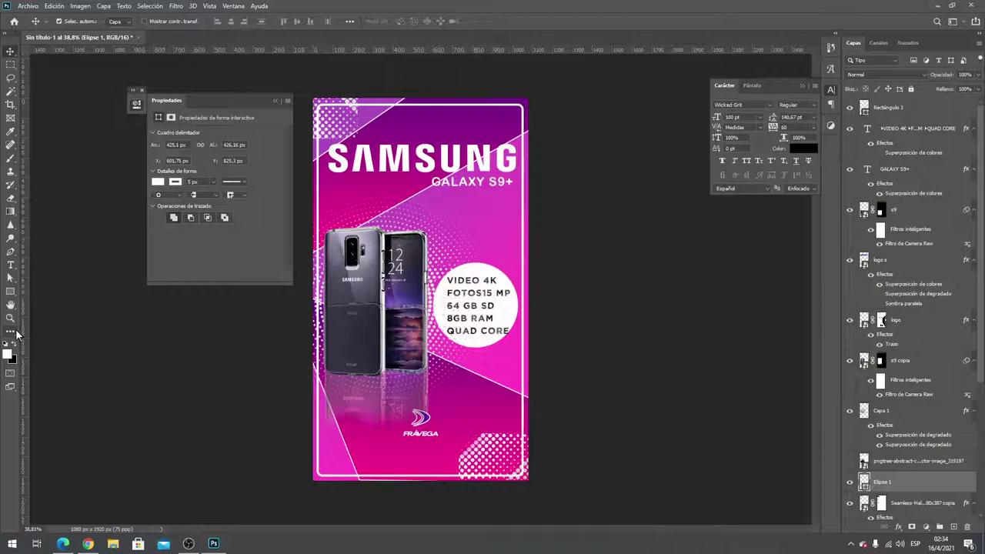
Switch to the Custom Shape Tool and open the Forma custom shape library
click(11, 291)
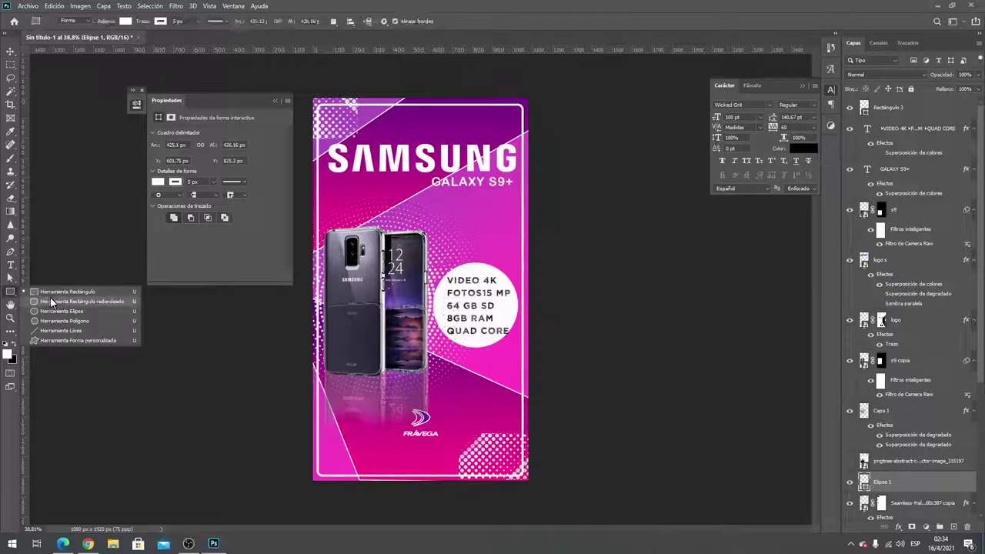
click(90, 340)
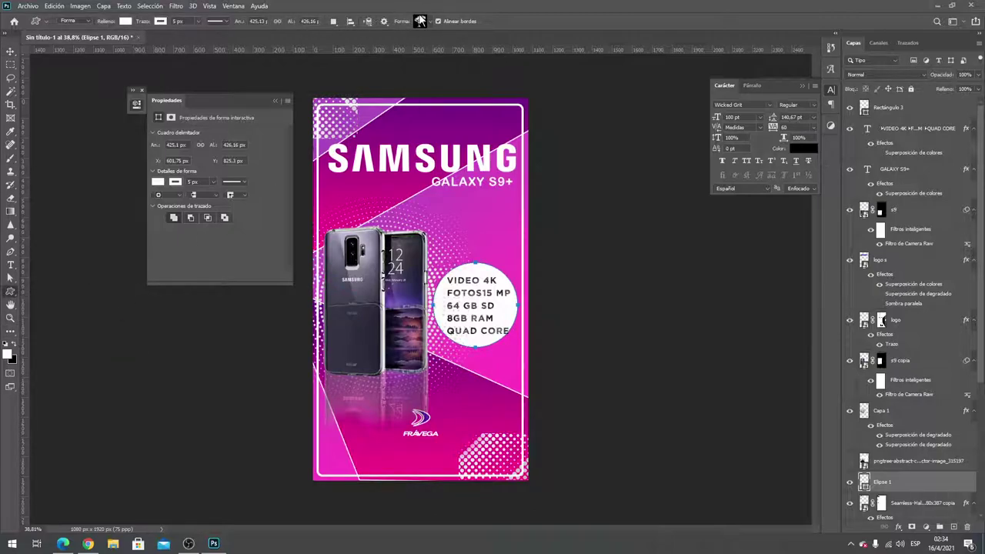
click(432, 23)
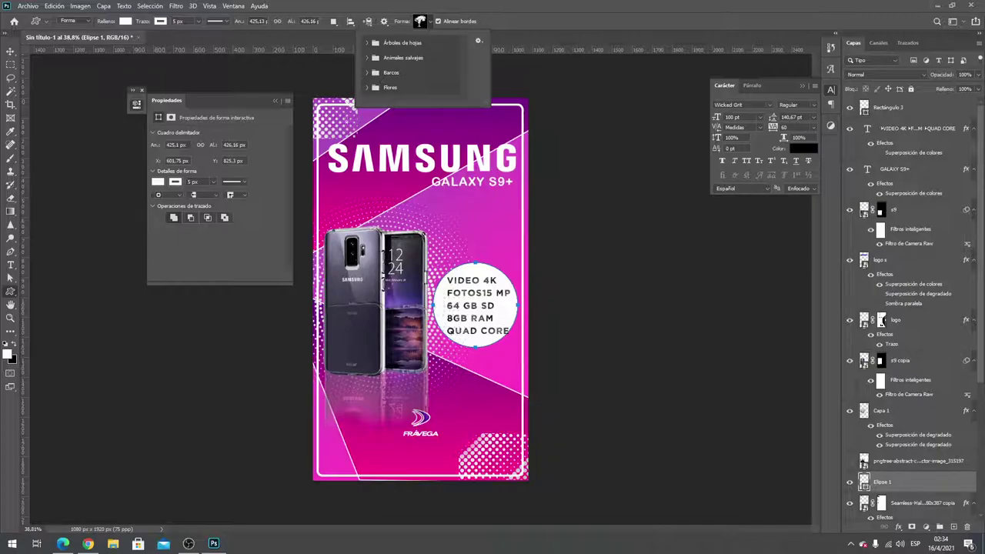
click(88, 544)
Search Google Images for 'flechas png' and open the spiral arrow's source page
triple_click(154, 58)
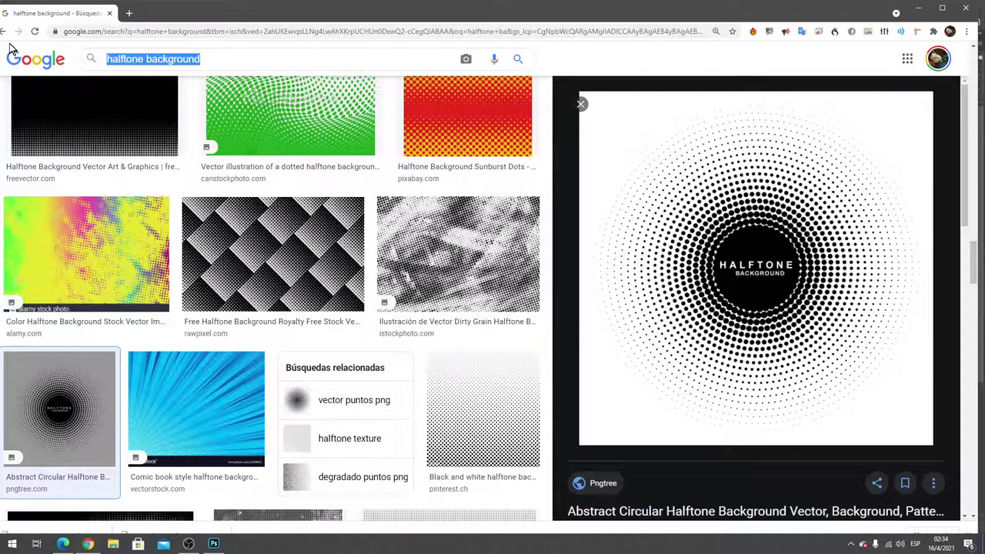
text(flech)
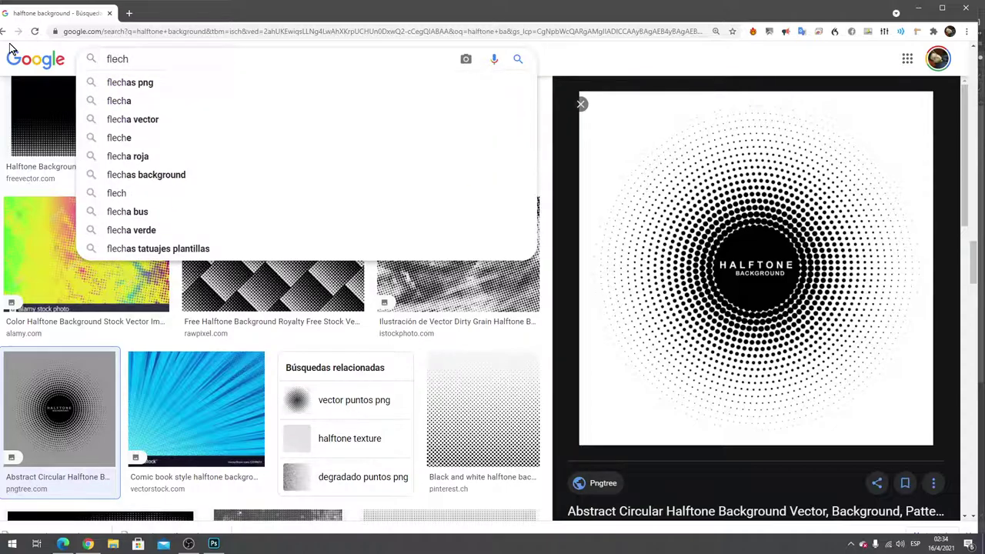
text(a)
key(Down)
key(Return)
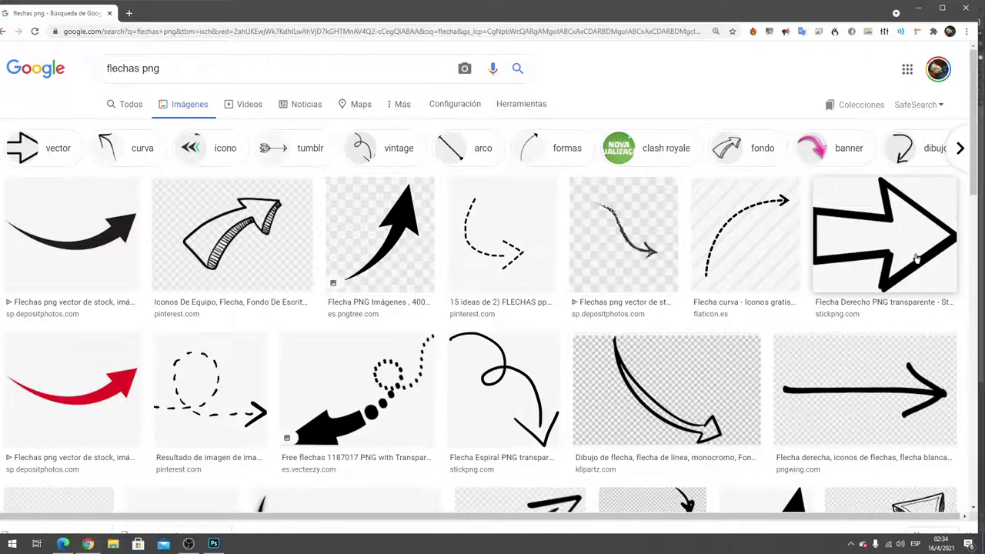
click(543, 377)
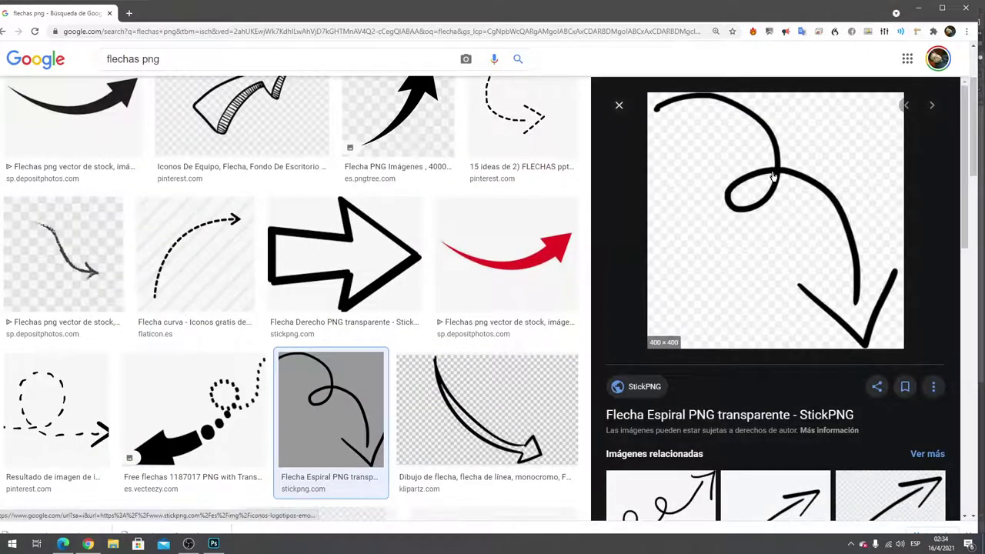
click(772, 177)
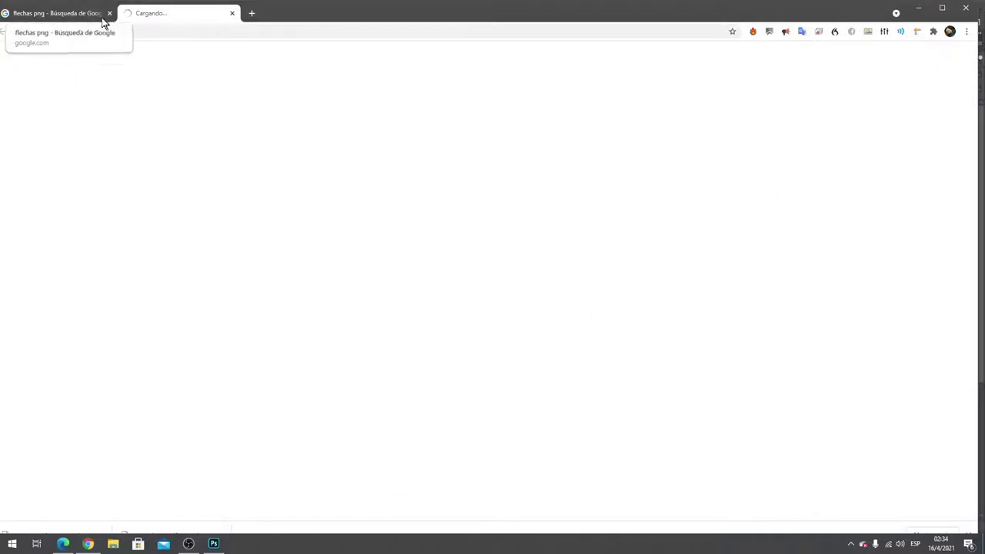
Go to the HiClipart website, hiclipart.com
click(123, 33)
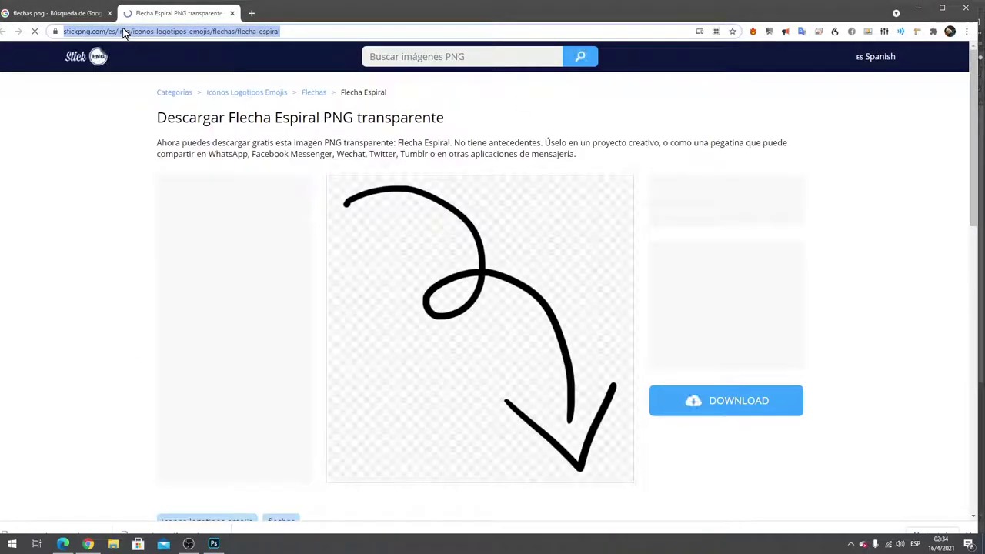
text(hiclipart.com)
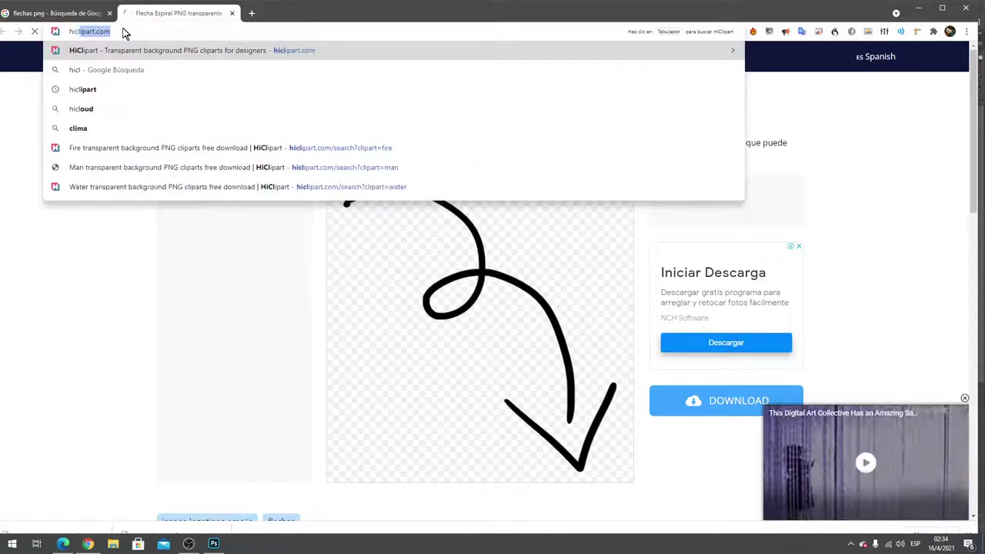
key(Return)
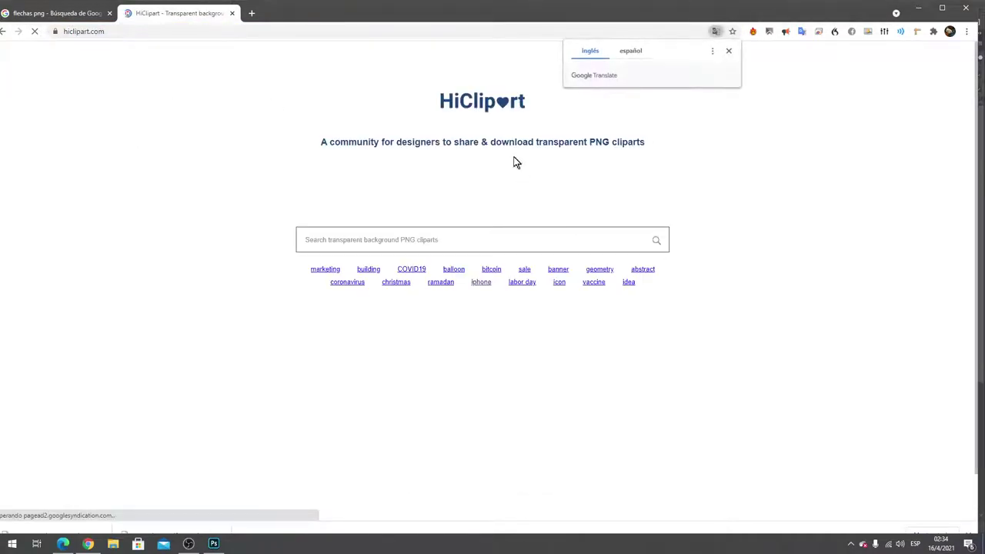
Search HiClipart for 'arrow' and start downloading the Drawing Arrow loop arrow PNG
text(a)
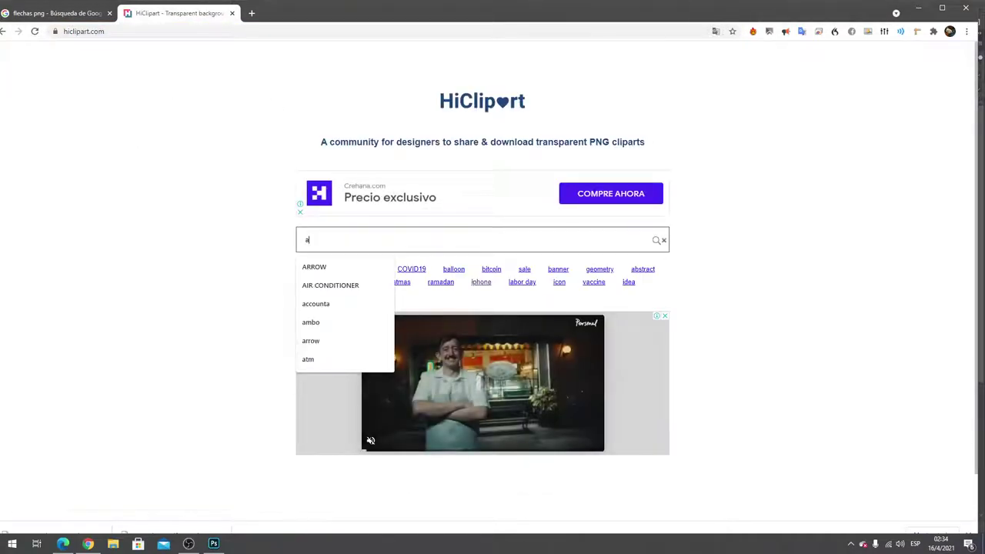
text(rrow)
key(Return)
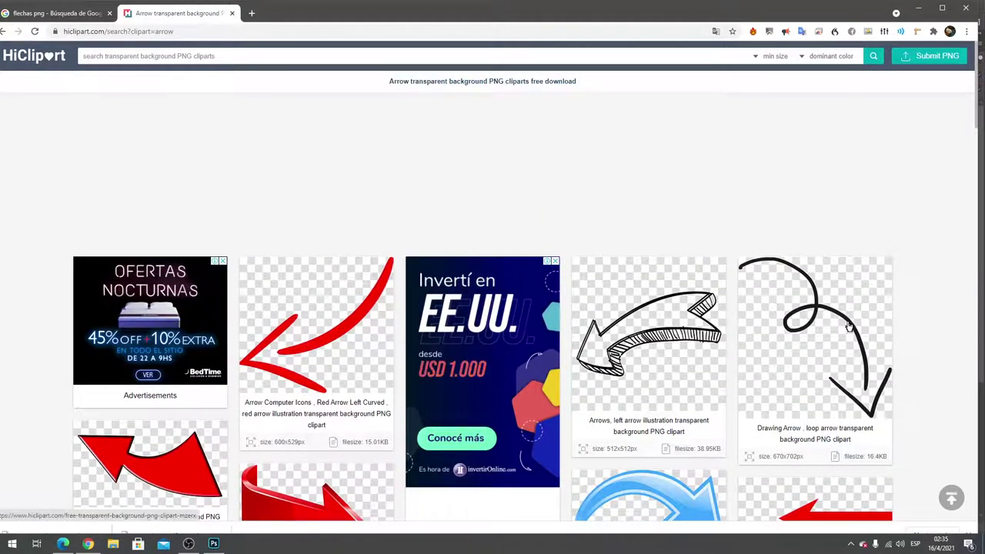
click(848, 327)
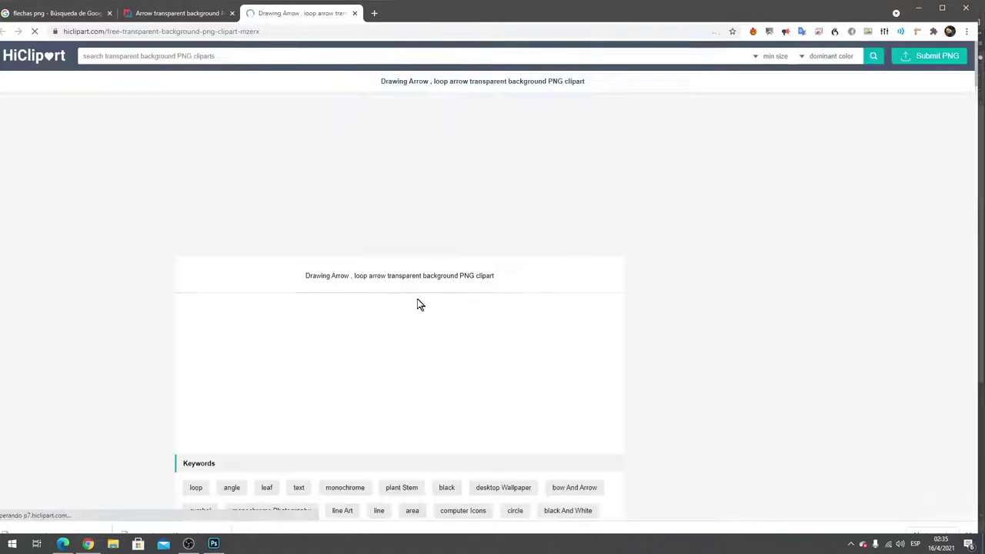
scroll(450, 274, down, 3)
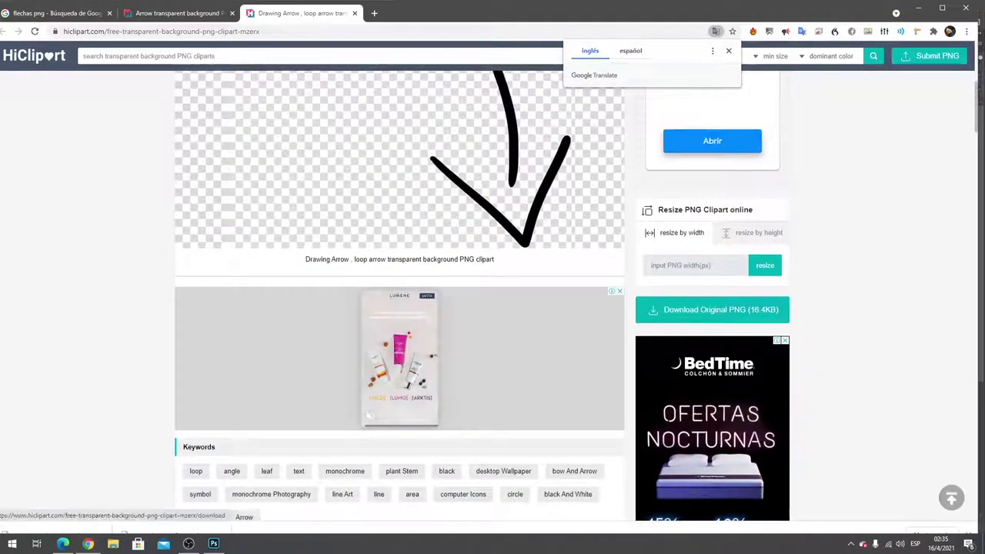
scroll(701, 310, down, 5)
click(700, 311)
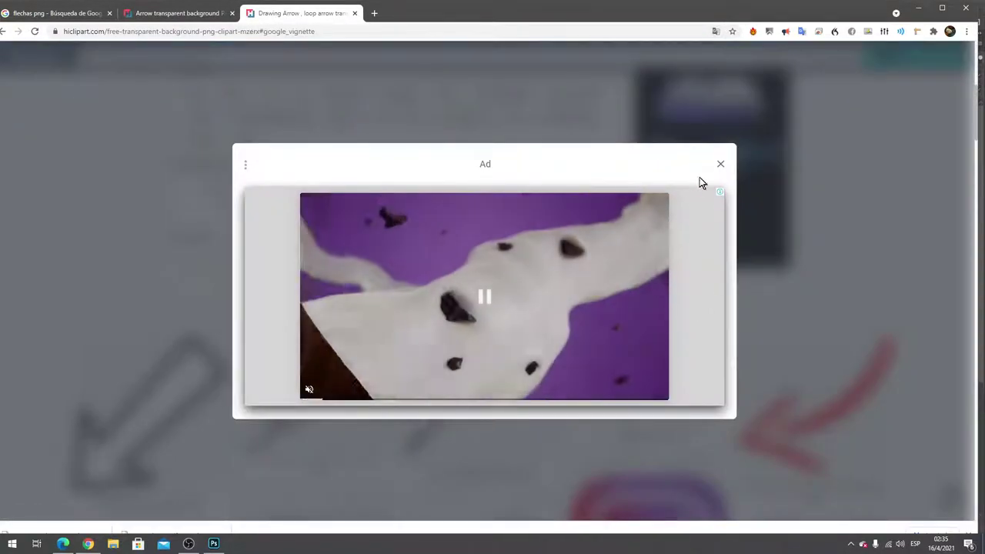
Dismiss the video ad and pass the hCaptcha by marking the four car pictures
click(720, 164)
scroll(470, 377, down, 2)
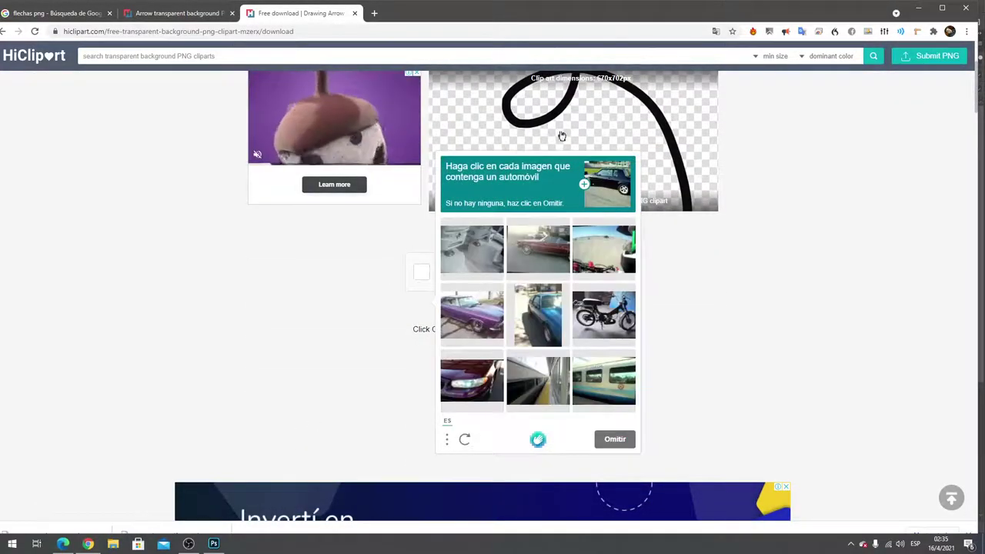
click(538, 250)
click(472, 315)
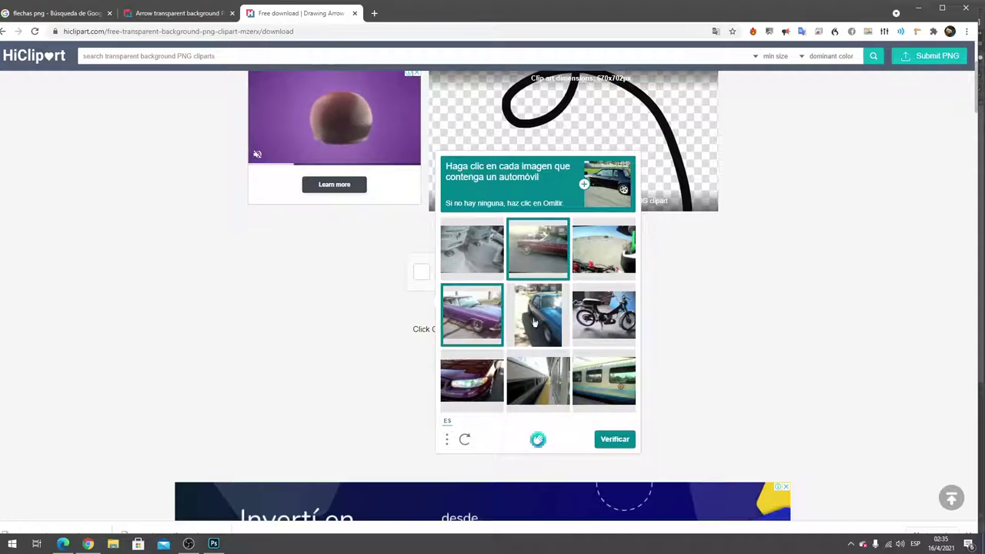
click(538, 314)
click(472, 380)
click(615, 440)
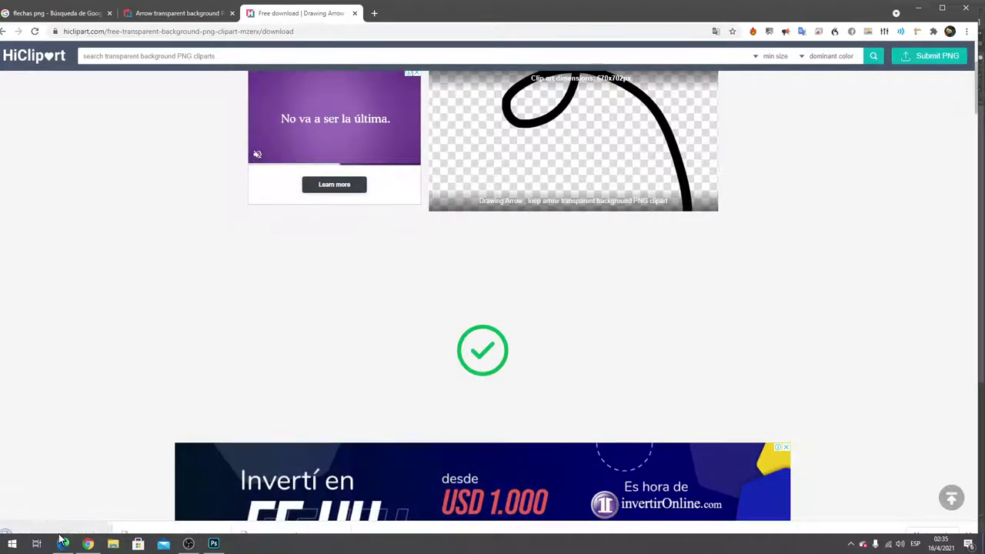
Place the loop arrow PNG over the specs circle, scaled down and rotated about -17°
mouse_move(47, 523)
mouse_down()
mouse_move(220, 549)
mouse_move(420, 289)
mouse_move(497, 217)
mouse_up()
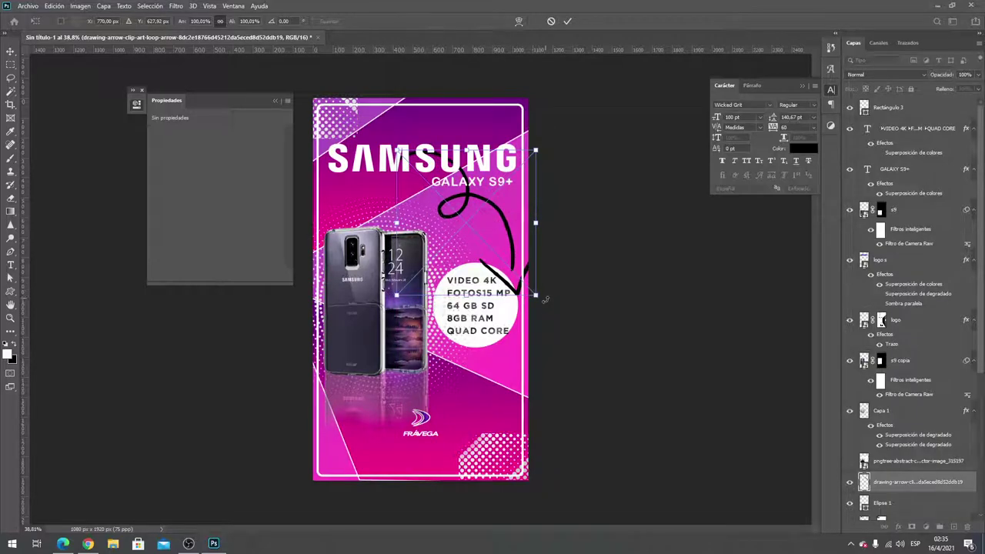
drag(537, 298, 446, 206)
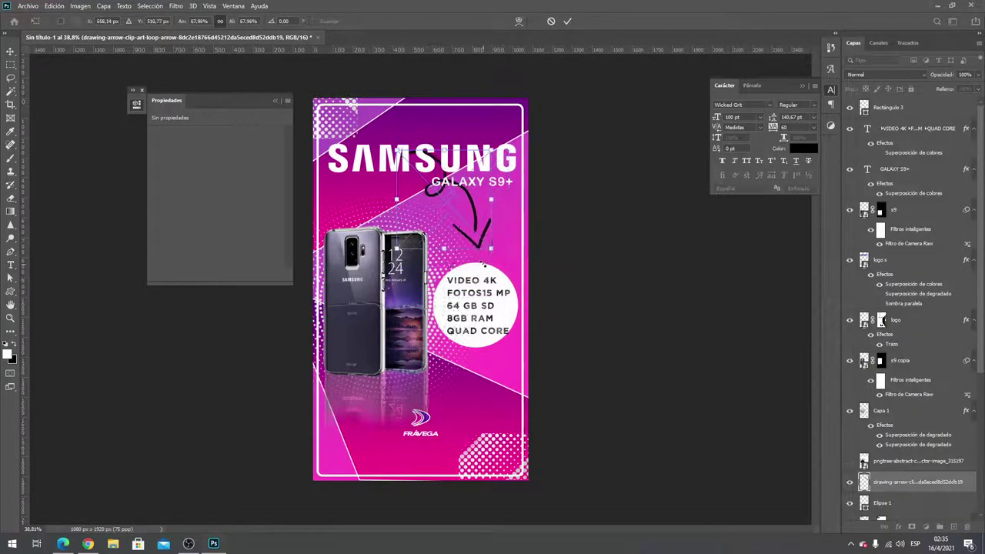
drag(454, 253, 483, 249)
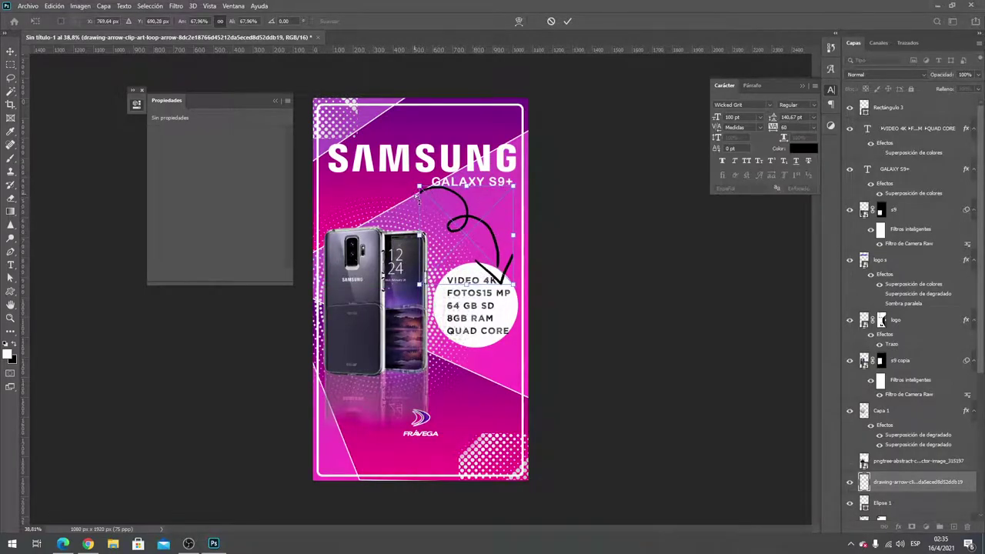
mouse_move(416, 197)
mouse_down()
mouse_move(411, 218)
mouse_move(461, 198)
mouse_up()
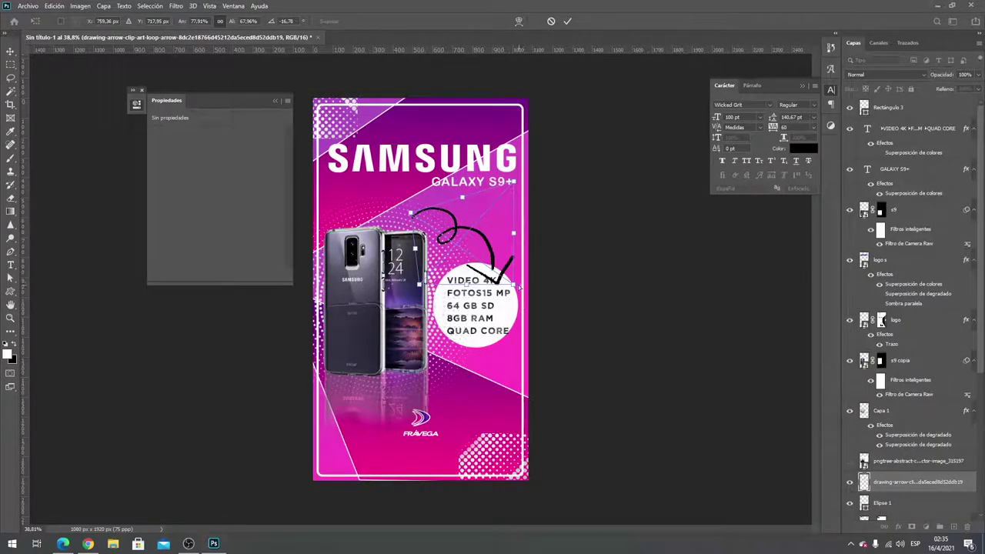
mouse_move(514, 283)
mouse_down()
mouse_move(523, 264)
mouse_move(493, 268)
mouse_up()
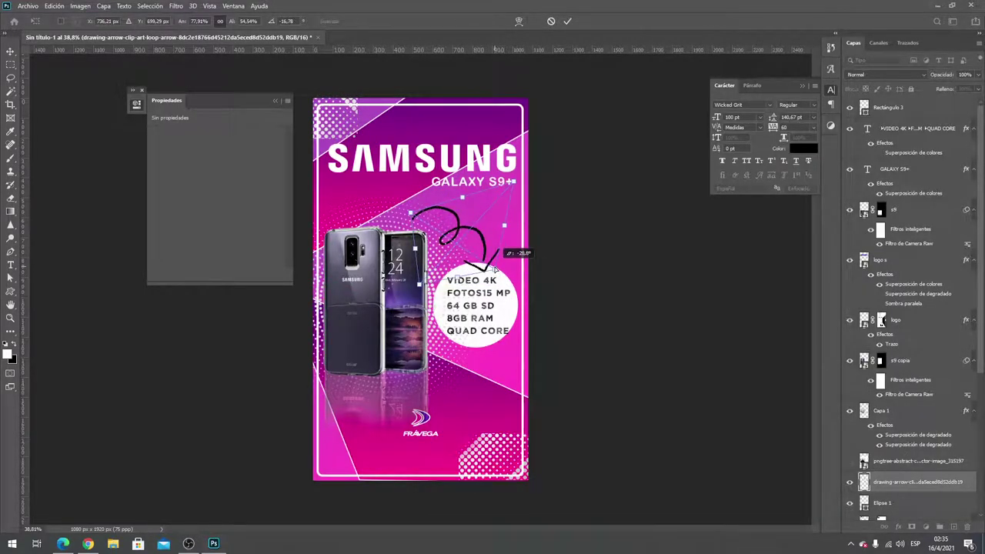
key(Return)
key(u)
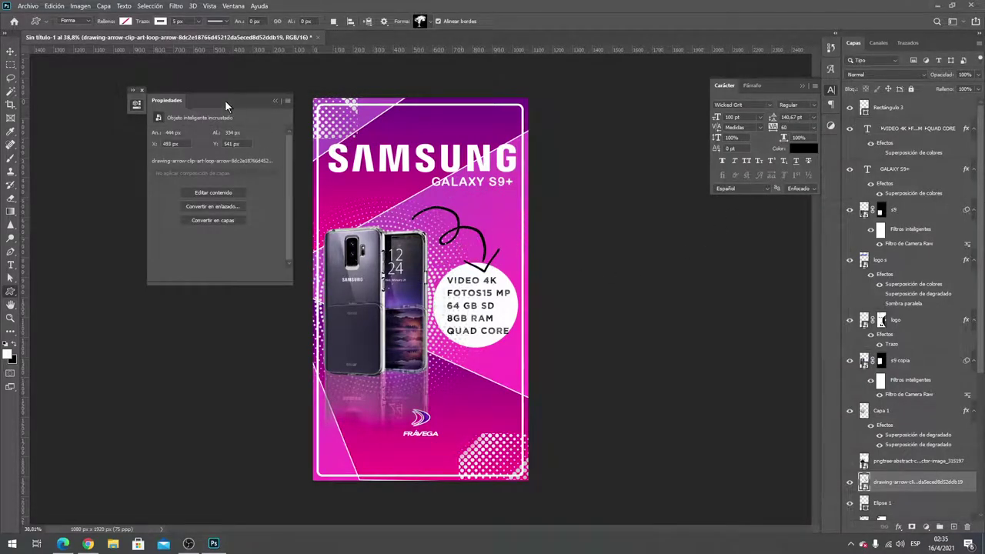
Nudge the Capa 1 reflection upward, then undo the arrow placement
click(11, 50)
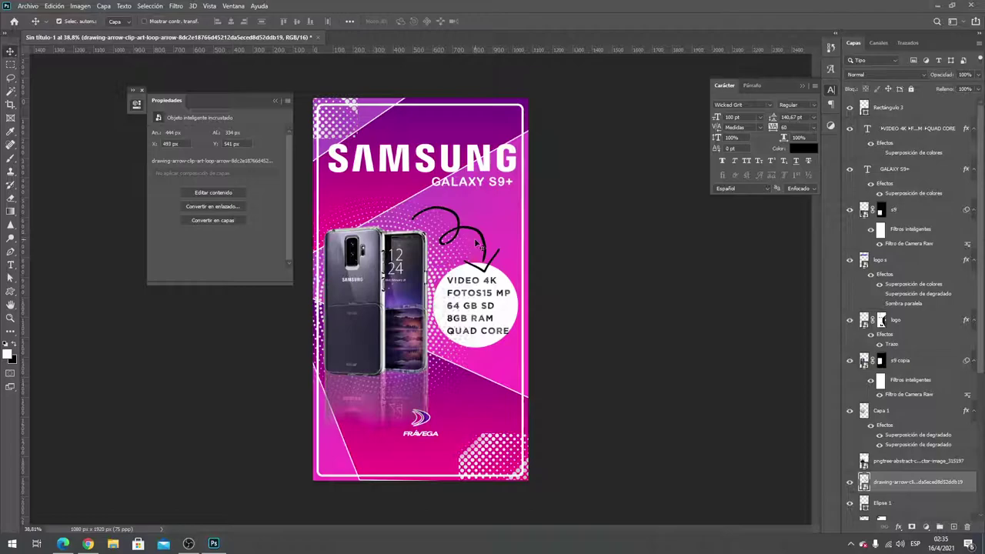
drag(464, 229, 459, 203)
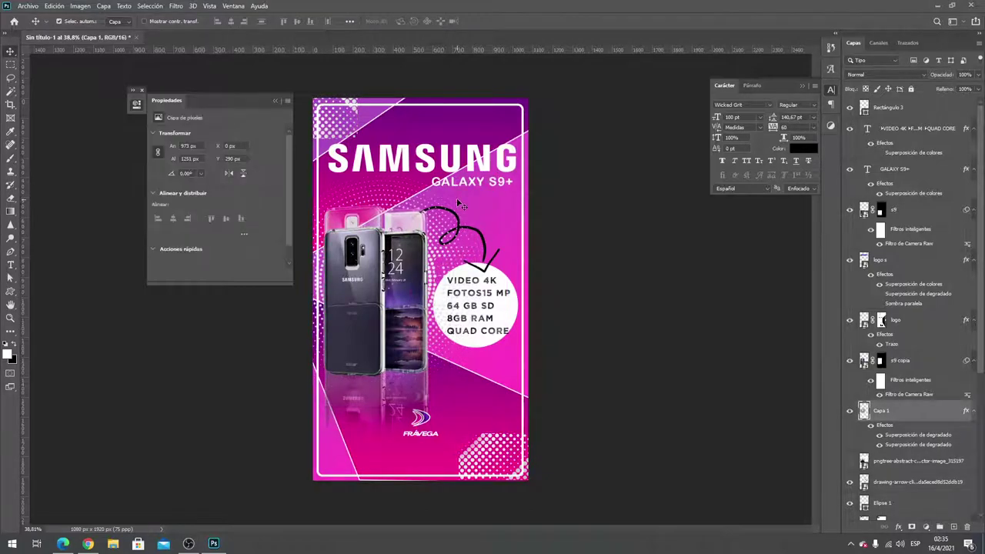
key(ctrl+z)
key(ctrl+z)
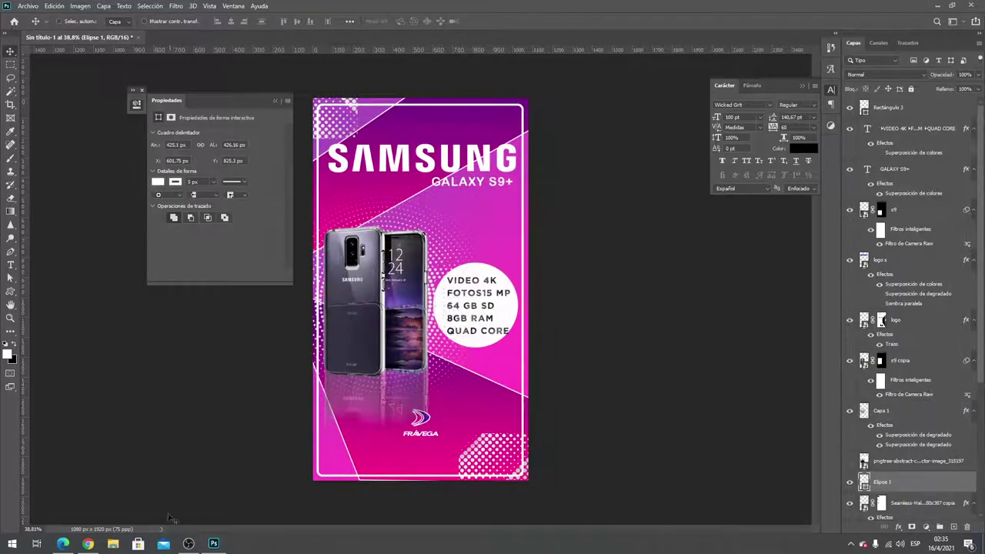
Return to HiClipart's arrow search results and open the blue arrow sign clipart page
click(88, 544)
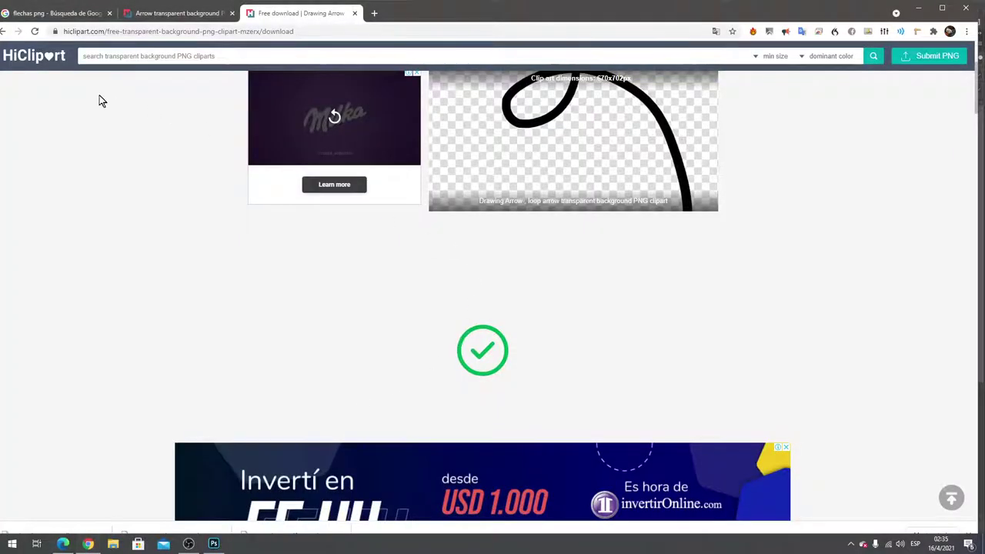
click(3, 30)
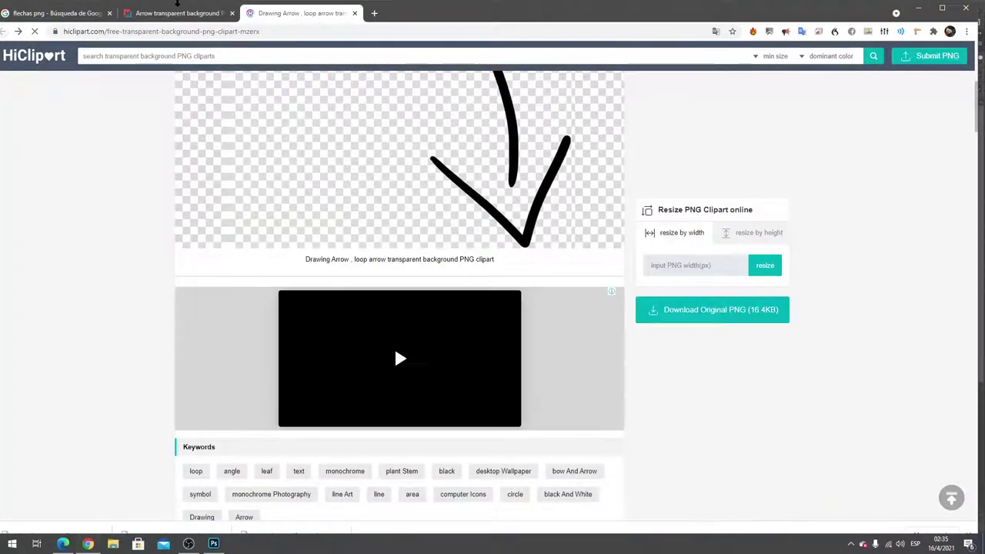
click(180, 13)
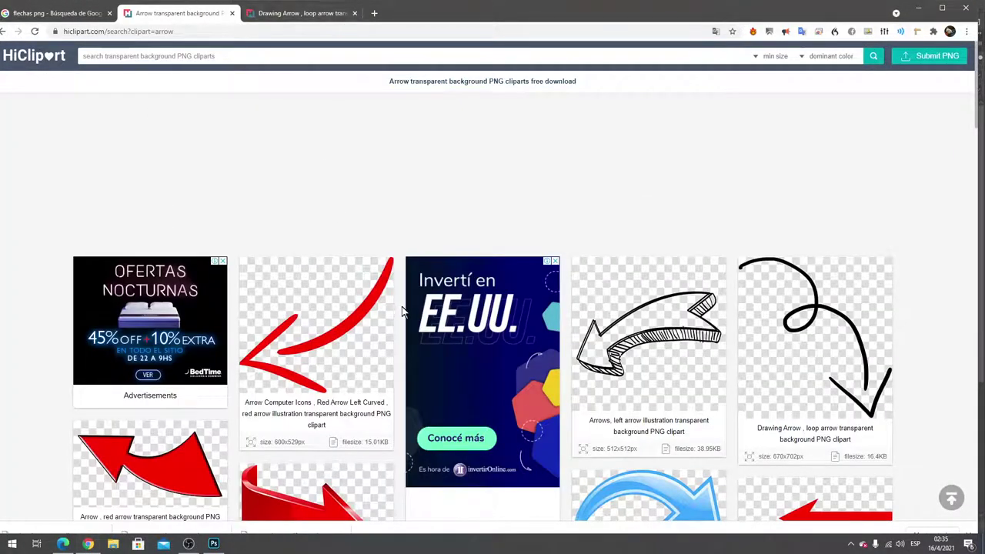
scroll(402, 311, down, 5)
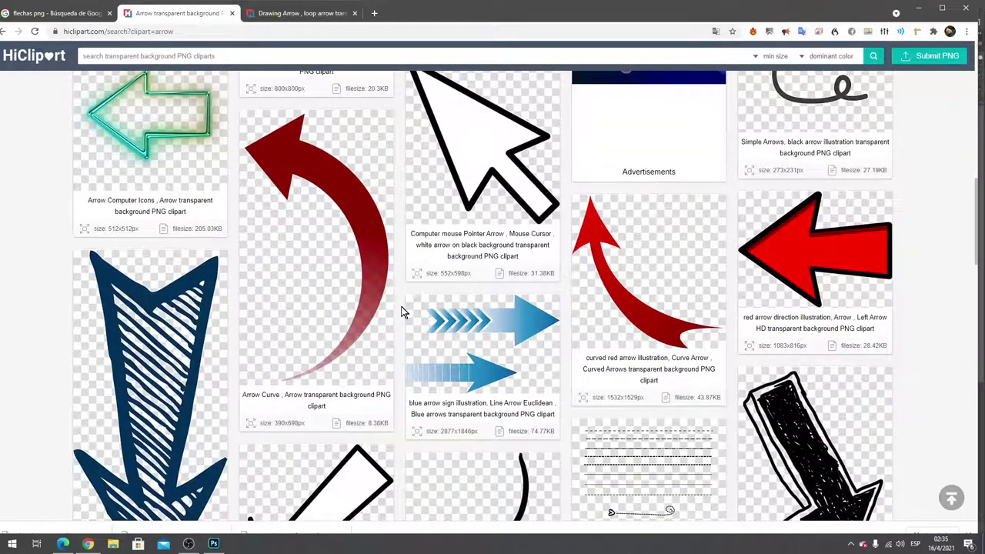
scroll(402, 308, down, 3)
scroll(401, 308, up, 5)
scroll(495, 375, down, 2)
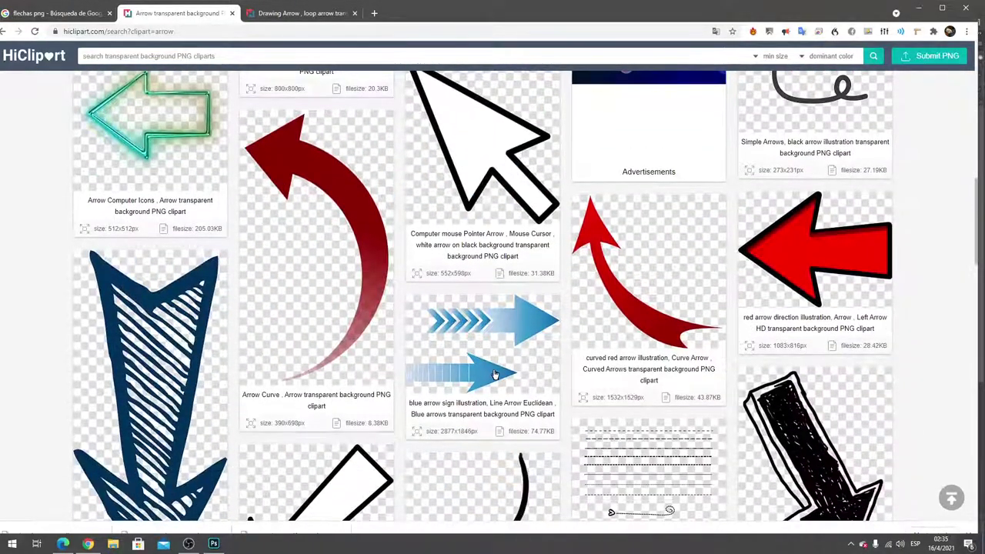
click(494, 374)
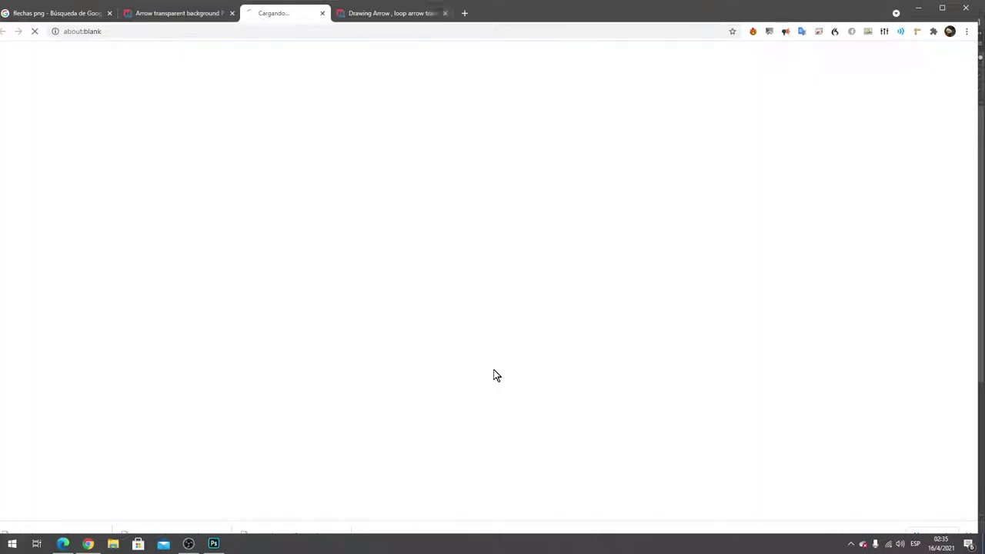
scroll(444, 297, down, 3)
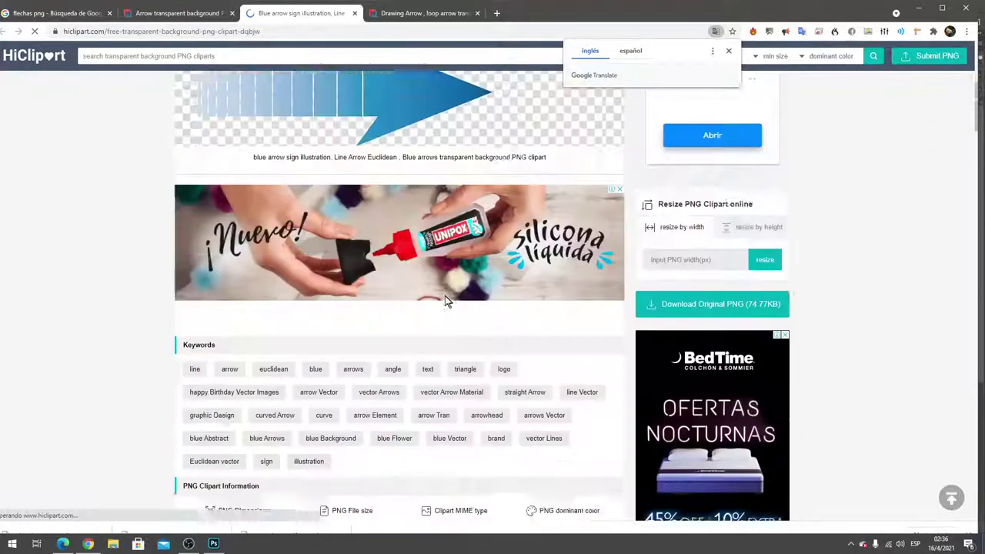
scroll(446, 301, up, 2)
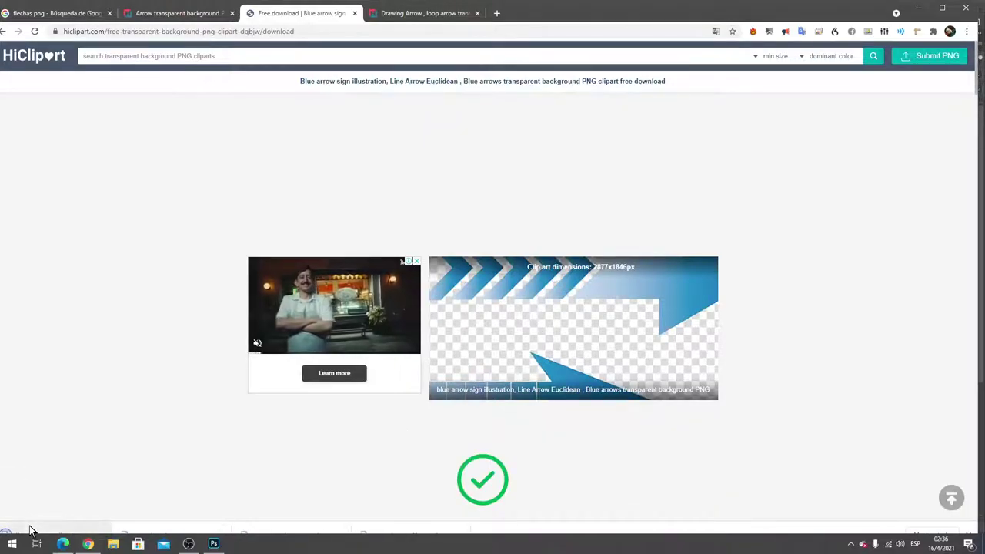
Place the blue arrow PNG in the poster, flipped vertically and rotated to point downward
click(214, 543)
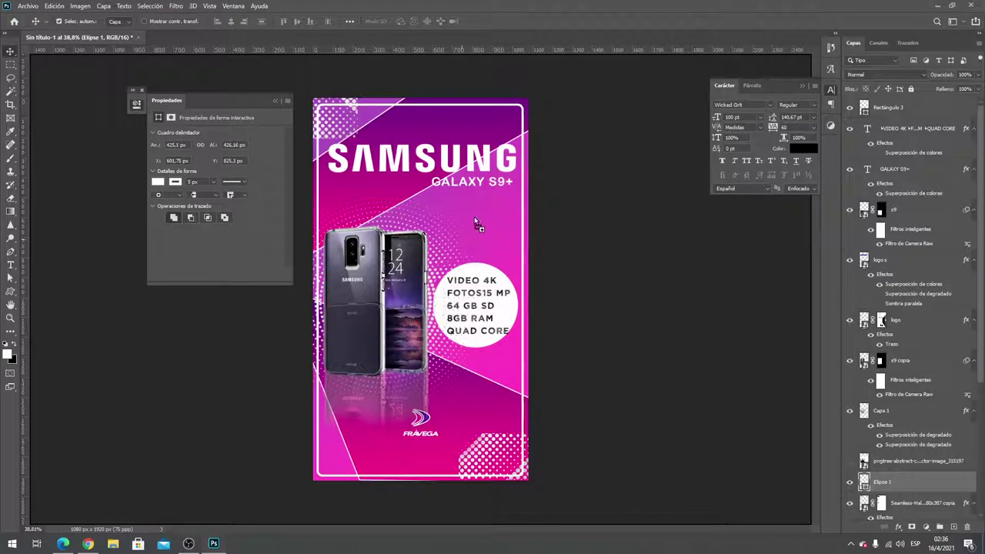
drag(350, 396, 475, 216)
right_click(470, 291)
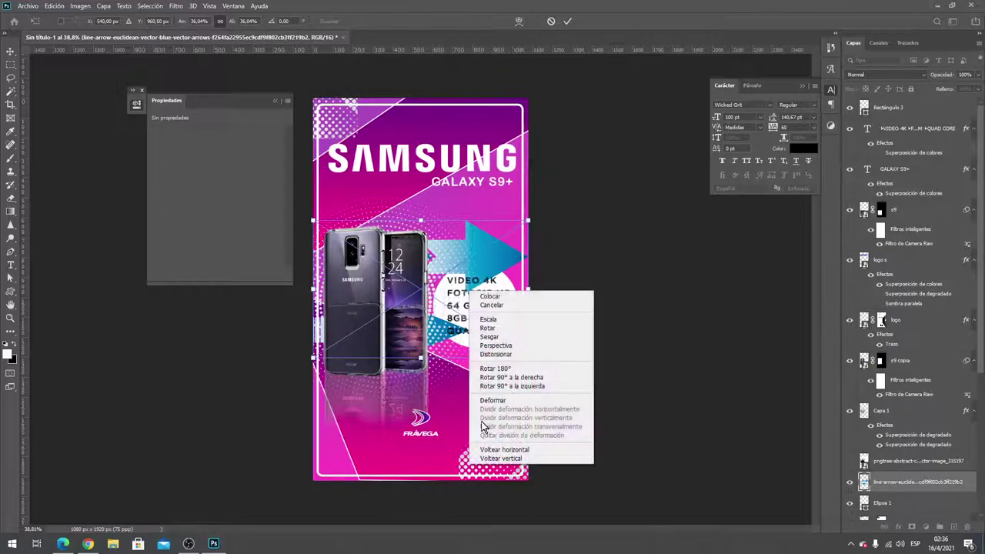
click(500, 459)
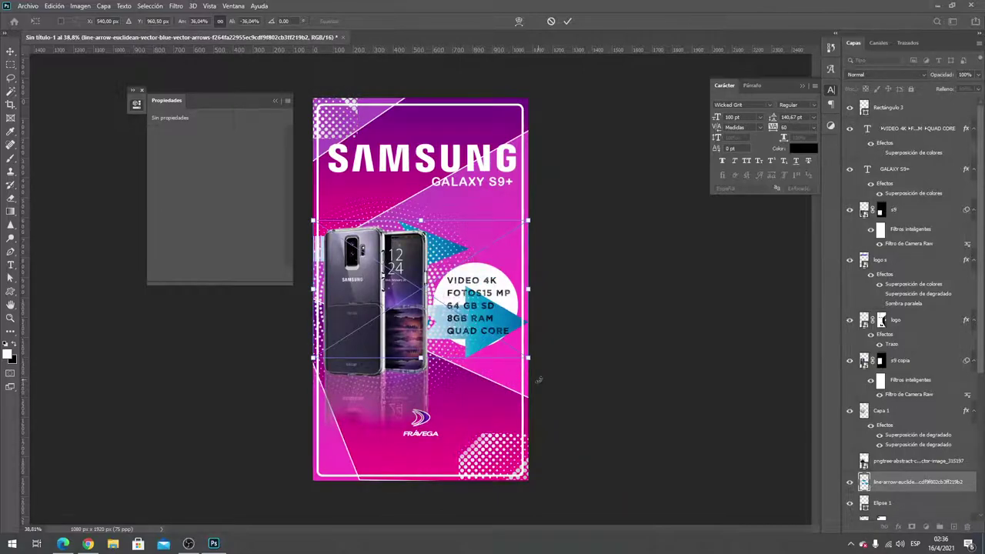
mouse_move(540, 380)
mouse_down()
mouse_move(351, 385)
mouse_move(405, 394)
mouse_move(383, 382)
mouse_up()
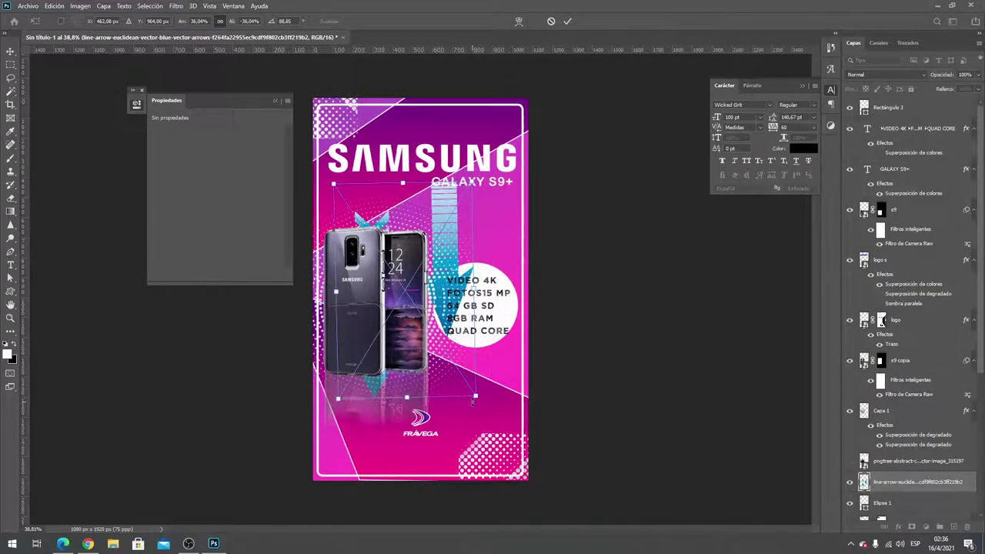
Shrink the arrows to about half size above the spec circle and move their layer above logo s
drag(475, 396, 406, 293)
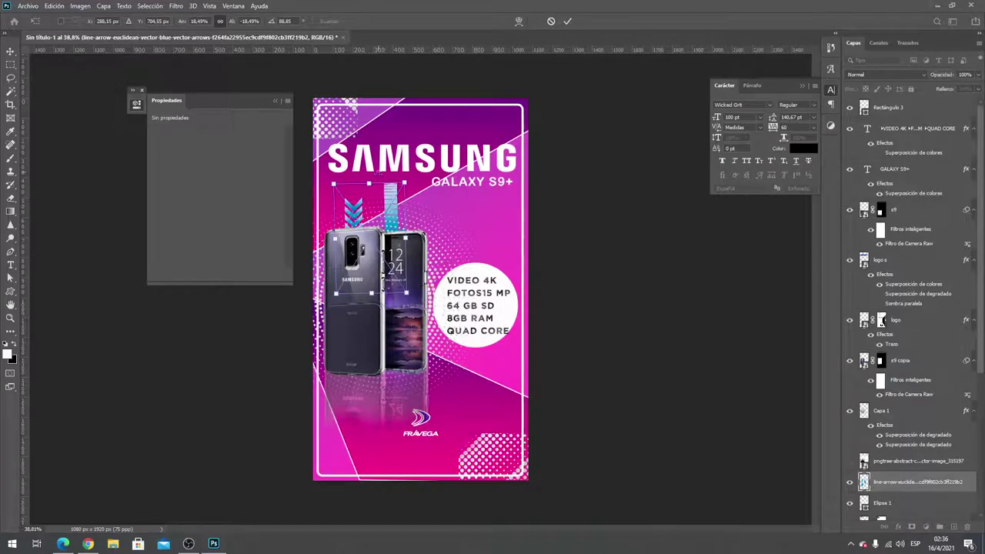
drag(389, 209, 523, 219)
drag(545, 343, 483, 236)
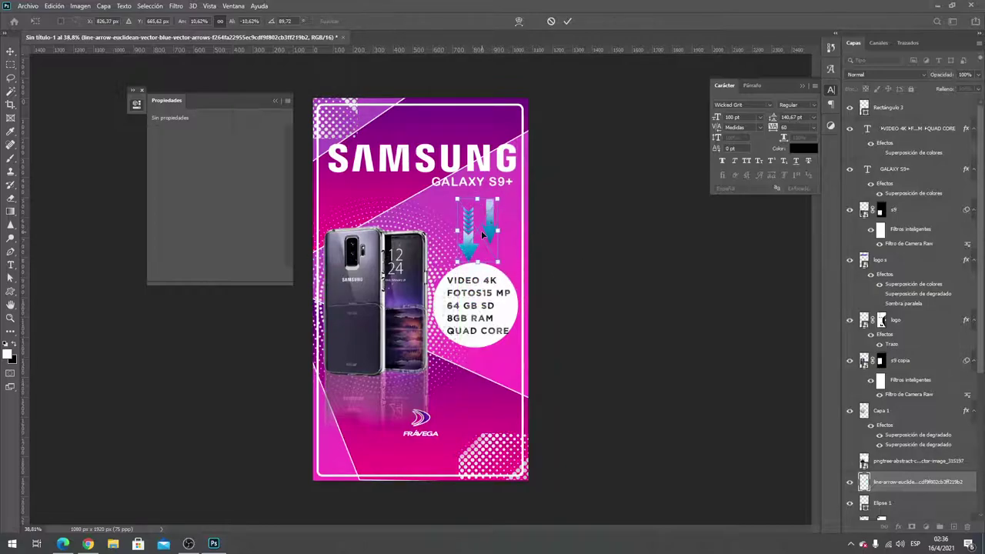
key(Return)
drag(892, 483, 875, 243)
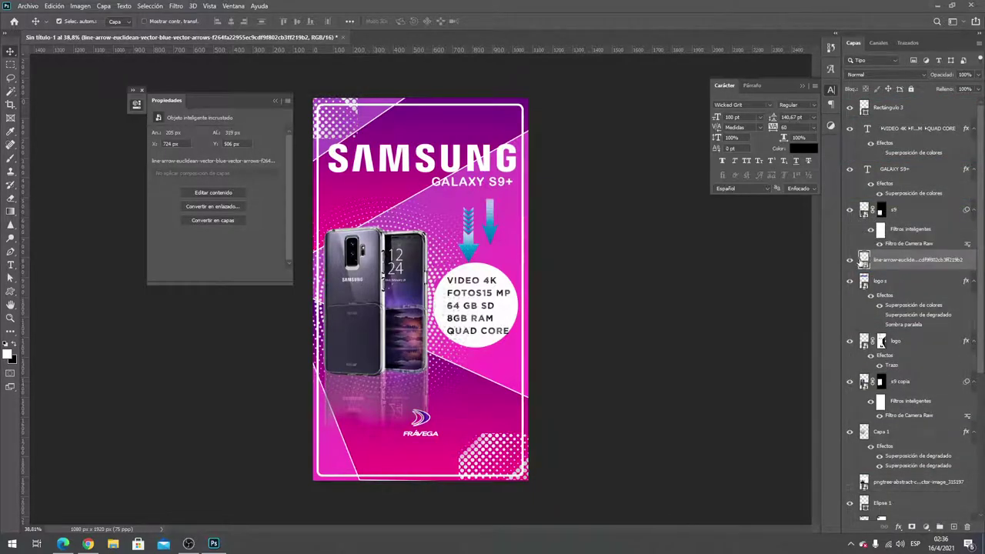
Give the arrow layer a white Color Overlay layer style
right_click(905, 259)
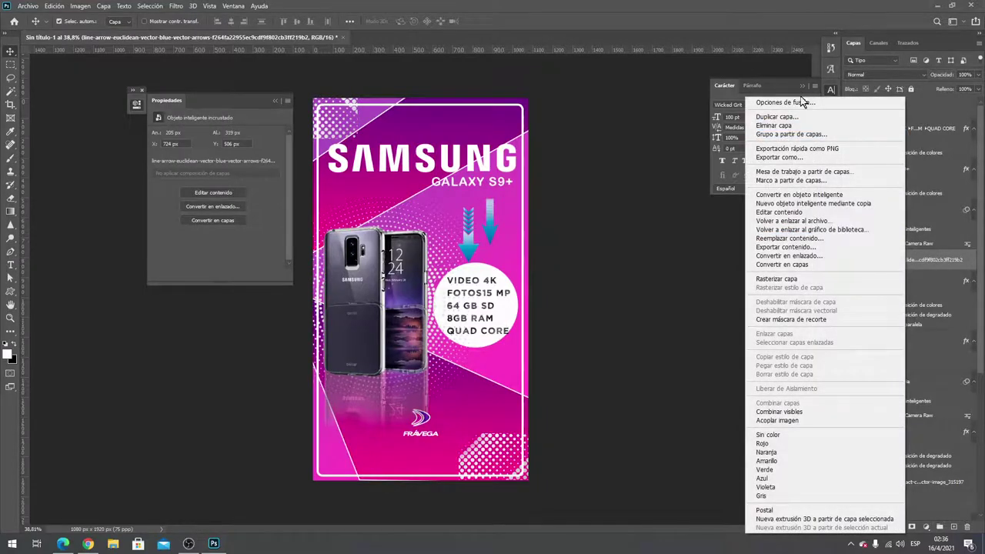
key(Escape)
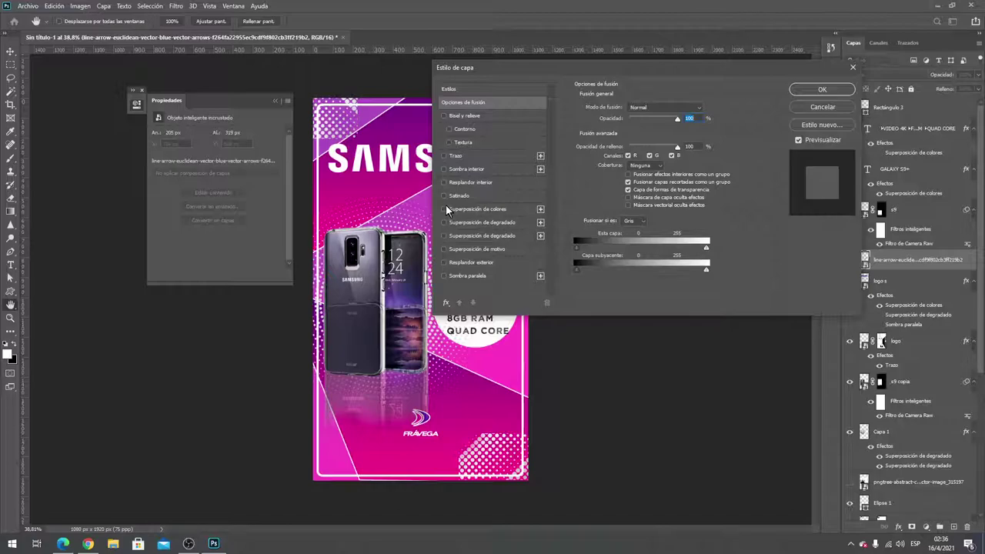
click(445, 208)
click(821, 90)
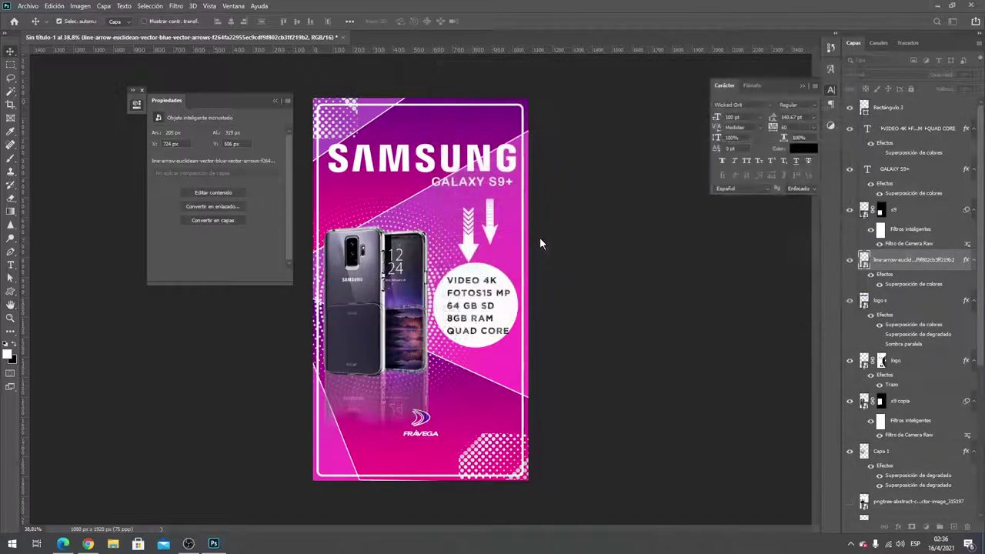
Nudge the white arrows slightly right and up beneath the GALAXY S9+ title
drag(495, 224, 501, 223)
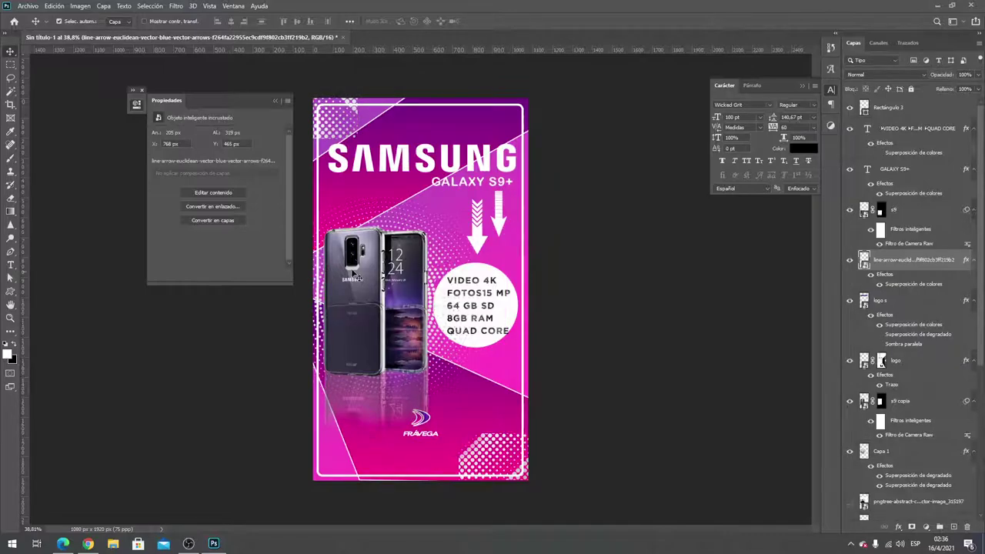
alt+scroll(370, 281, up, 2)
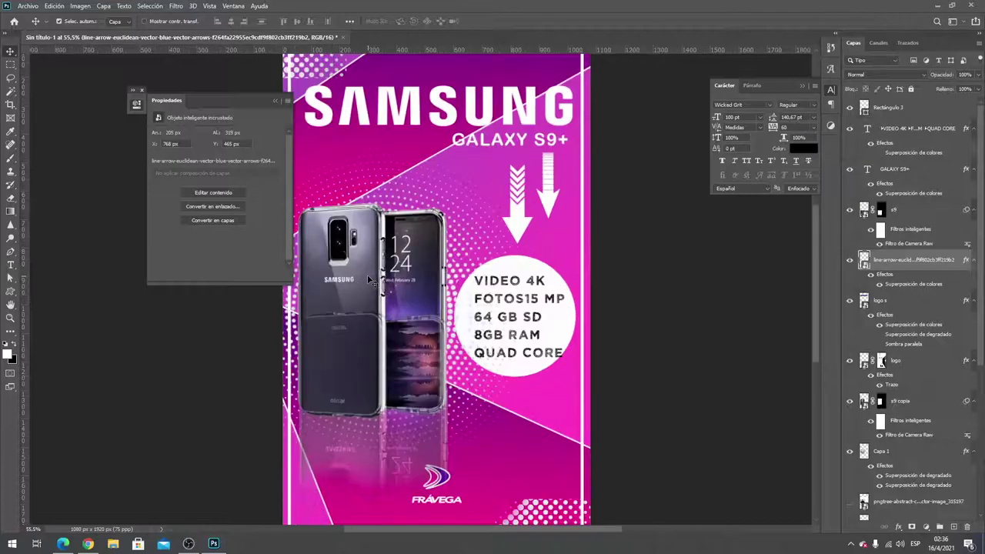
alt+scroll(369, 281, up, 3)
alt+scroll(347, 326, up, 2)
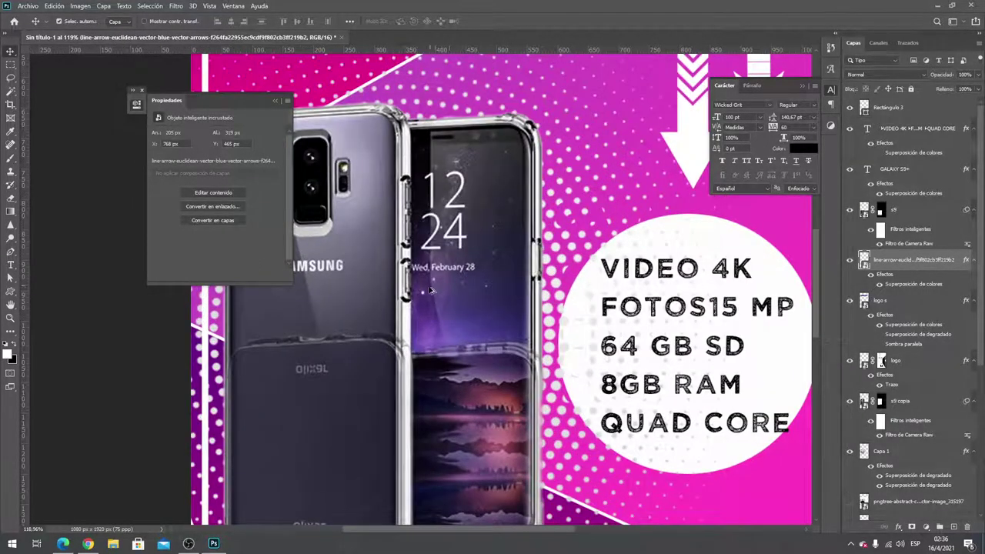
alt+scroll(444, 302, down, 2)
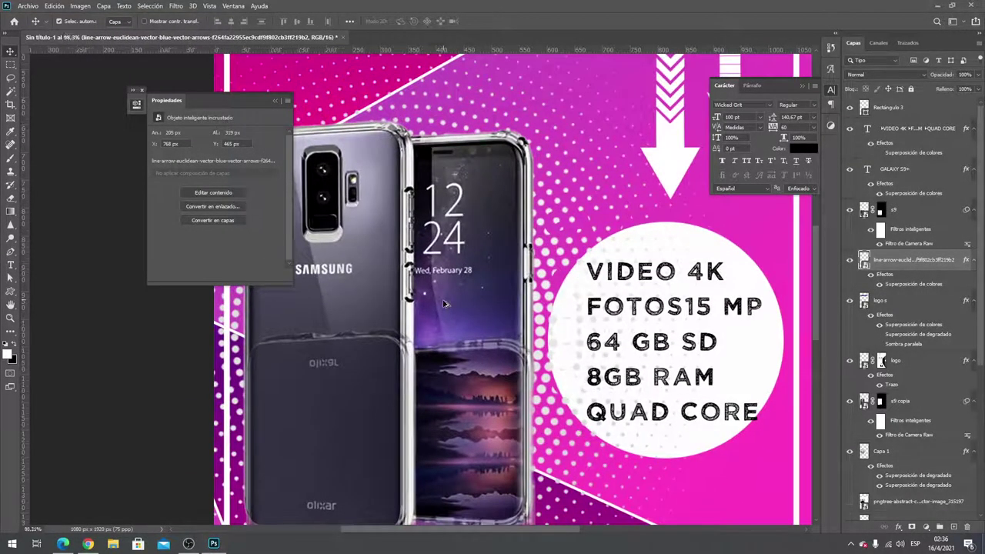
alt+scroll(443, 302, down, 3)
alt+scroll(443, 302, down, 1)
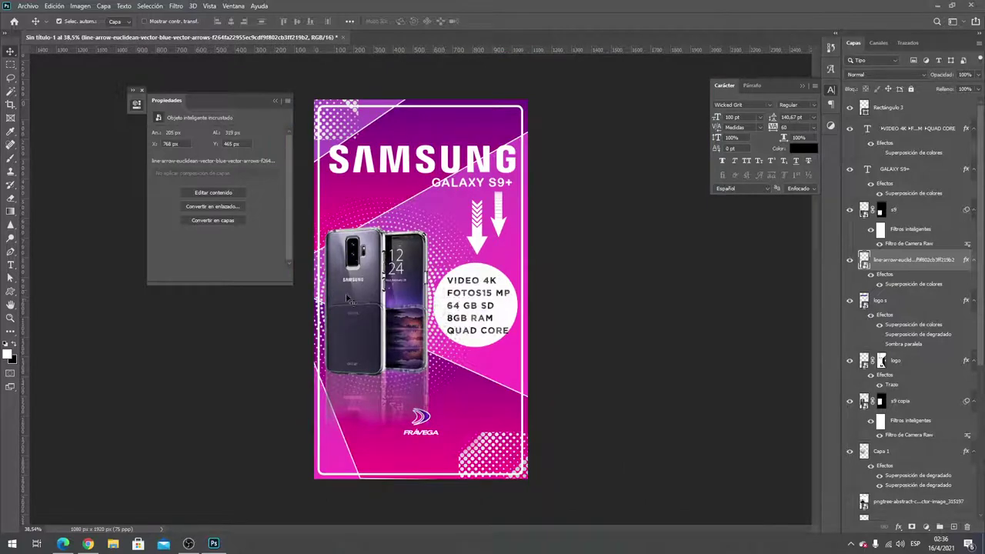
Apply Camera Raw noise reduction to s9 copia: Luminancia 51 and increased Color
click(395, 308)
click(176, 5)
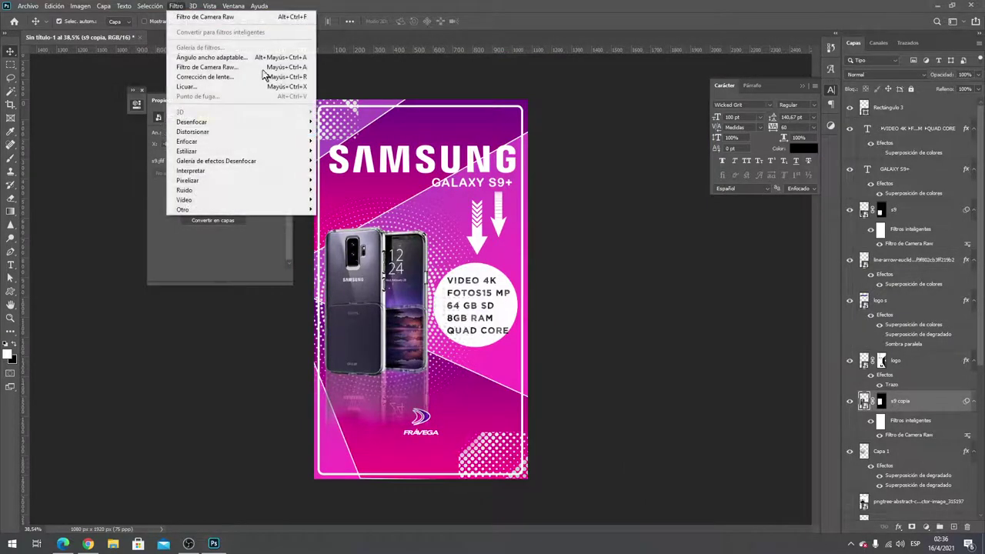
click(223, 67)
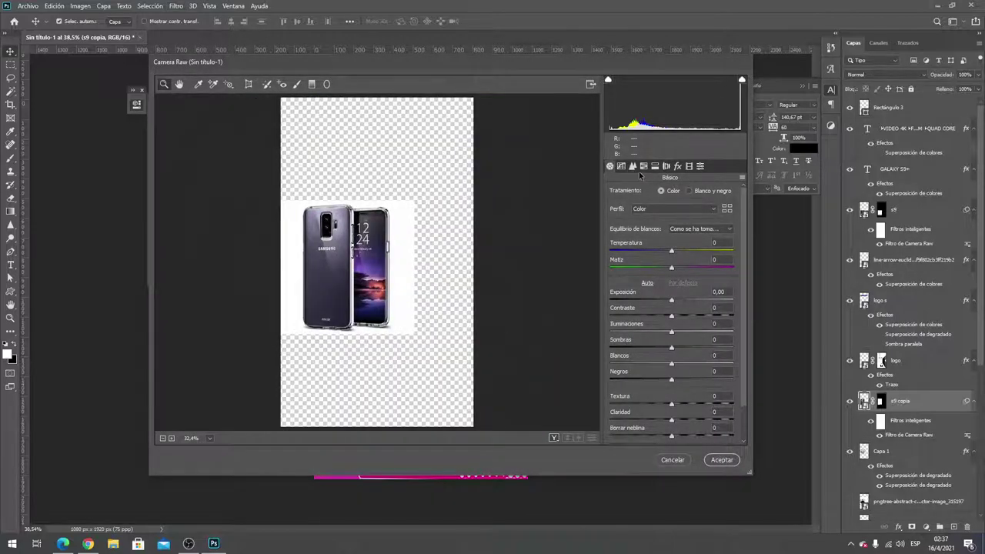
click(634, 167)
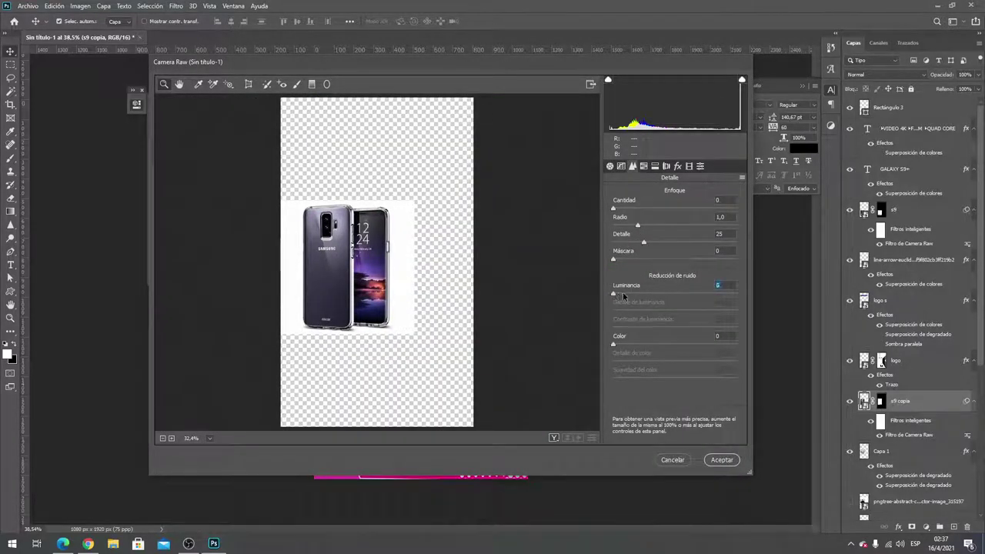
drag(622, 293, 676, 294)
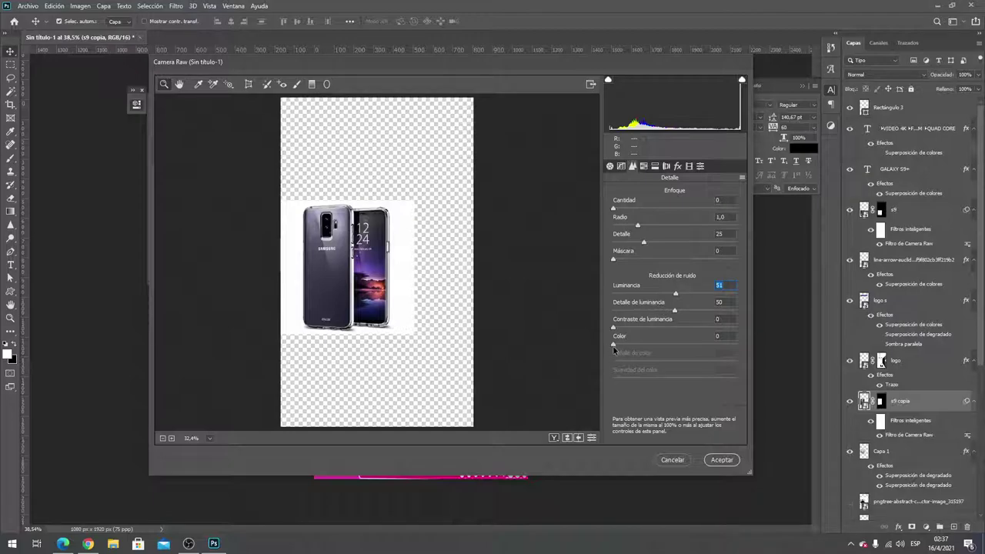
drag(617, 348, 695, 353)
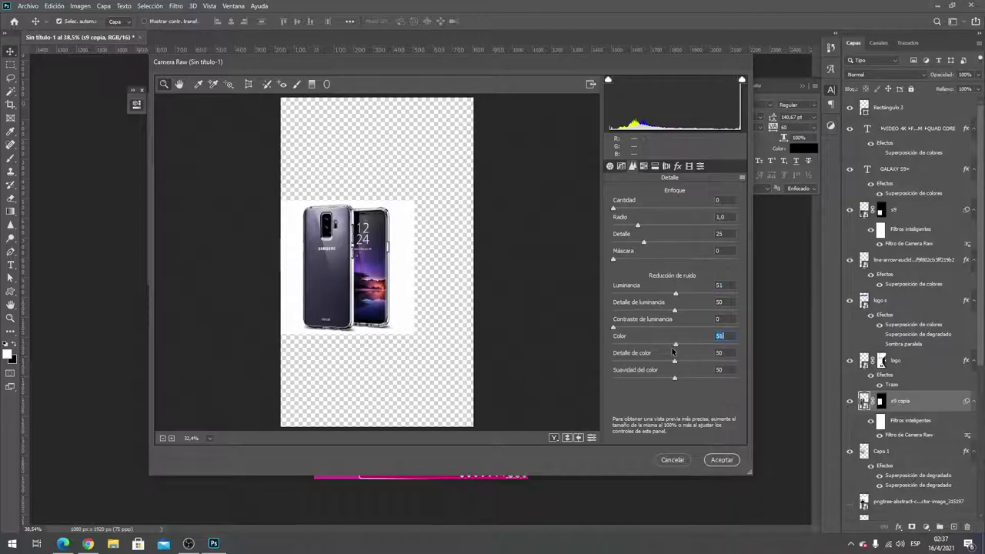
click(722, 459)
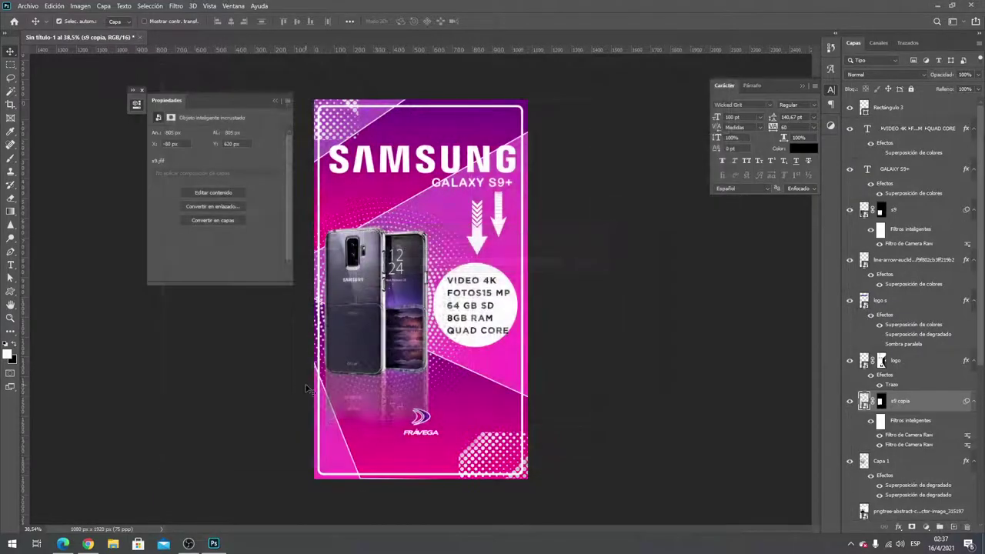
Group all design layers, from the top layer down to Relleno degradado 1, into one folder
scroll(416, 291, up, 2)
scroll(416, 291, up, 2)
scroll(416, 291, down, 2)
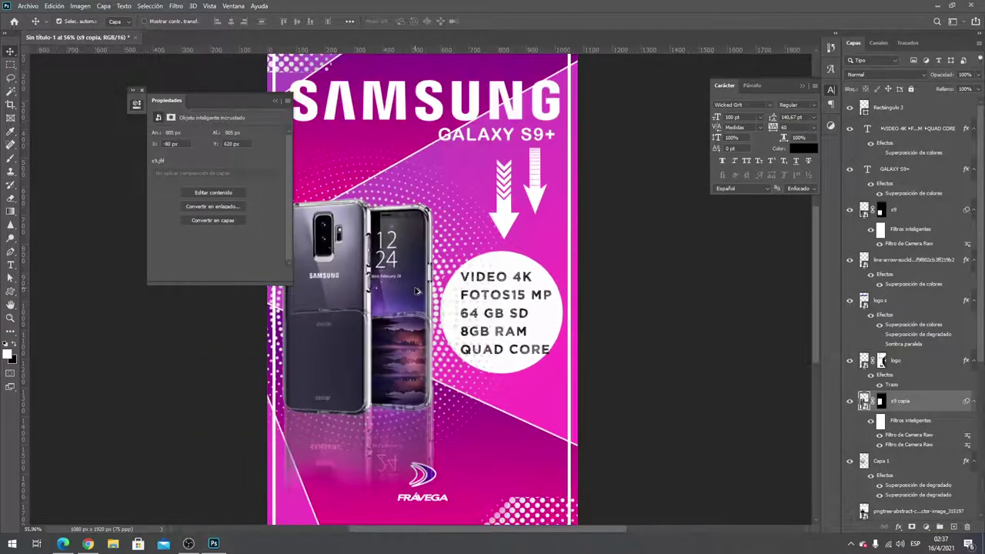
scroll(417, 290, down, 1)
scroll(416, 291, down, 1)
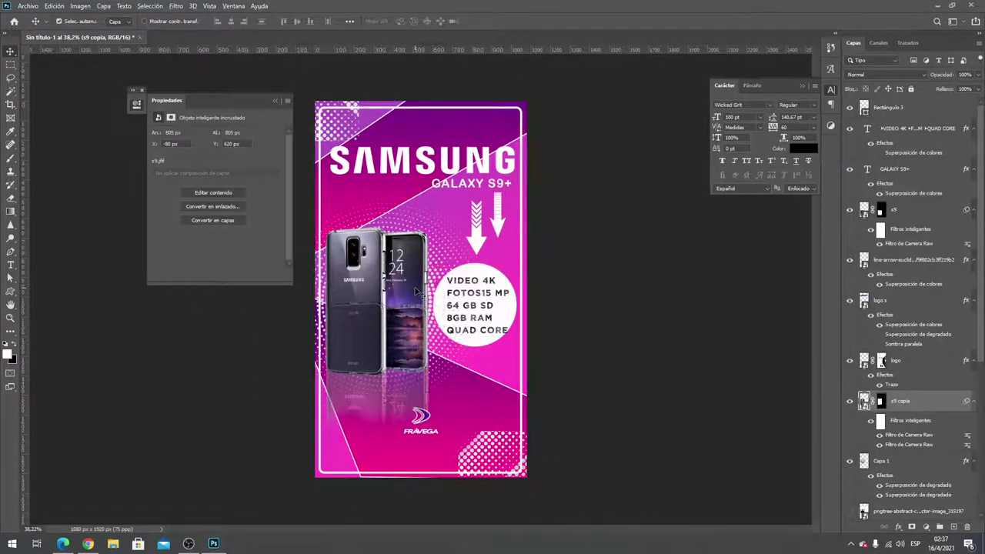
scroll(416, 291, down, 1)
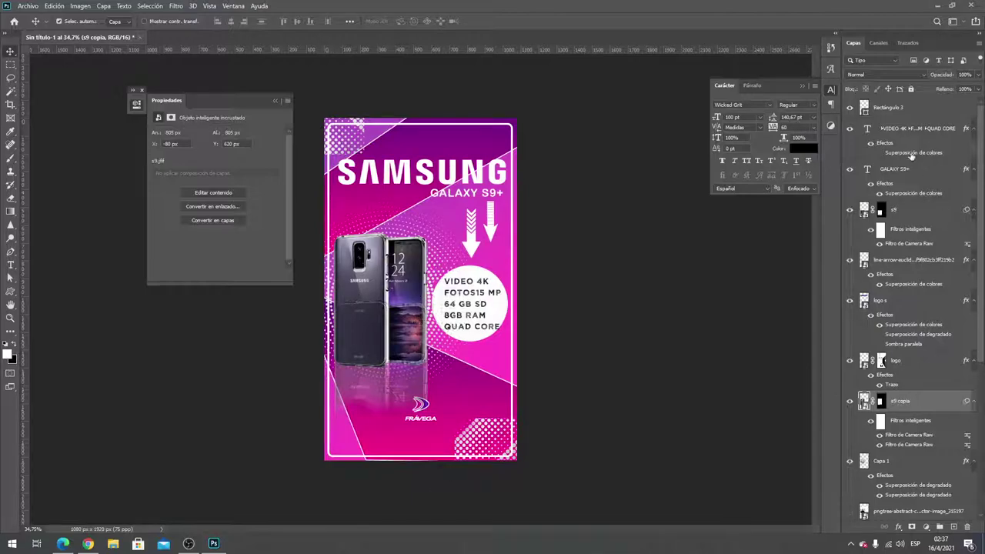
click(916, 107)
scroll(914, 231, down, 1)
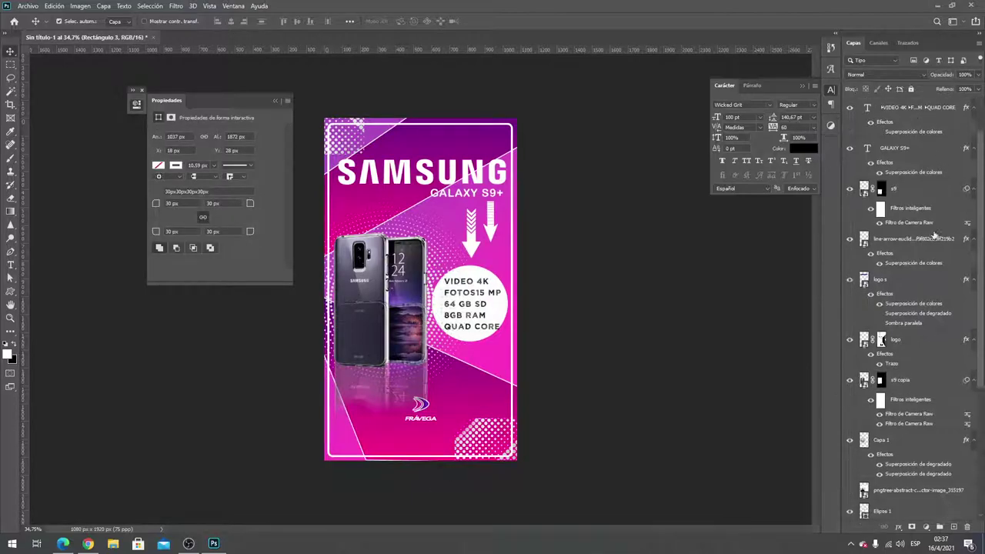
scroll(914, 305, down, 5)
scroll(914, 306, down, 3)
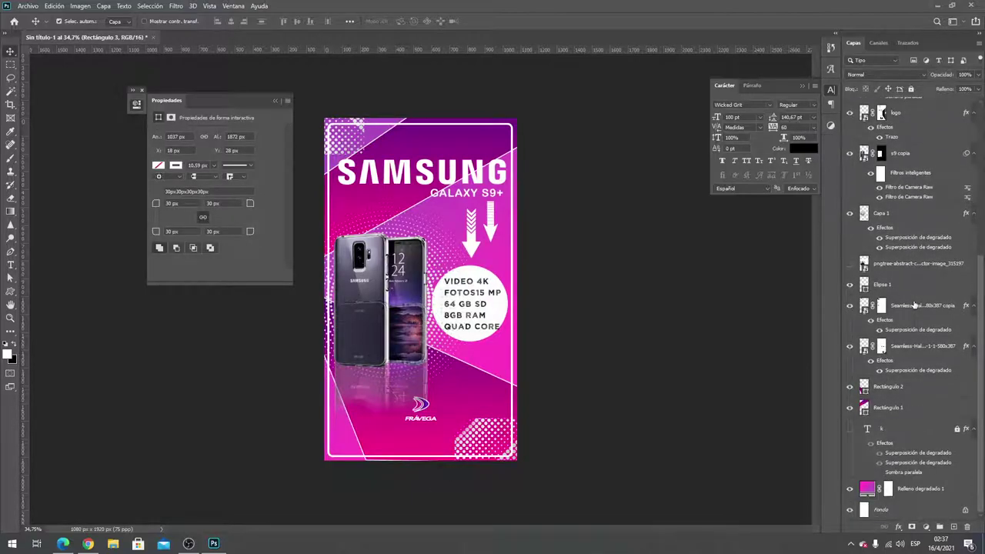
shift+click(927, 495)
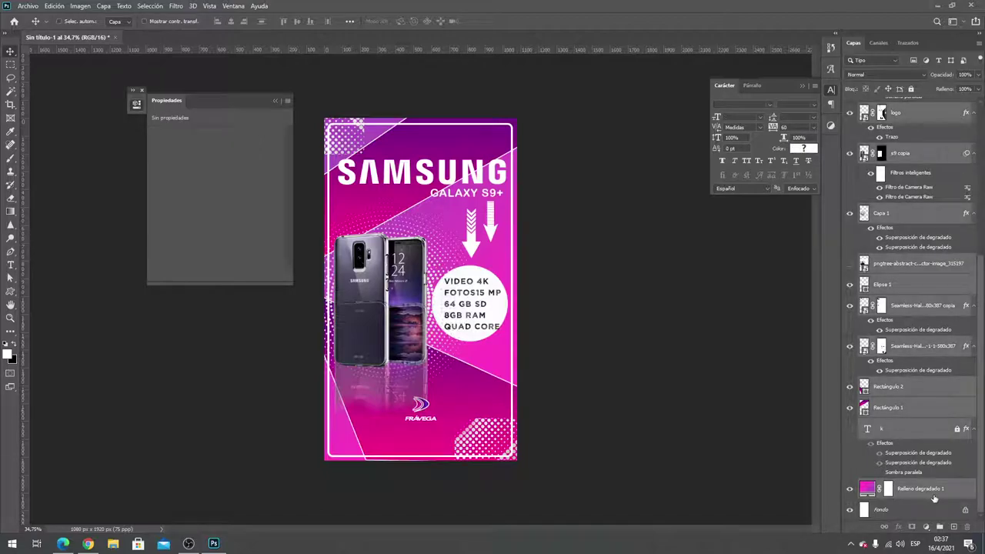
key(ctrl+g)
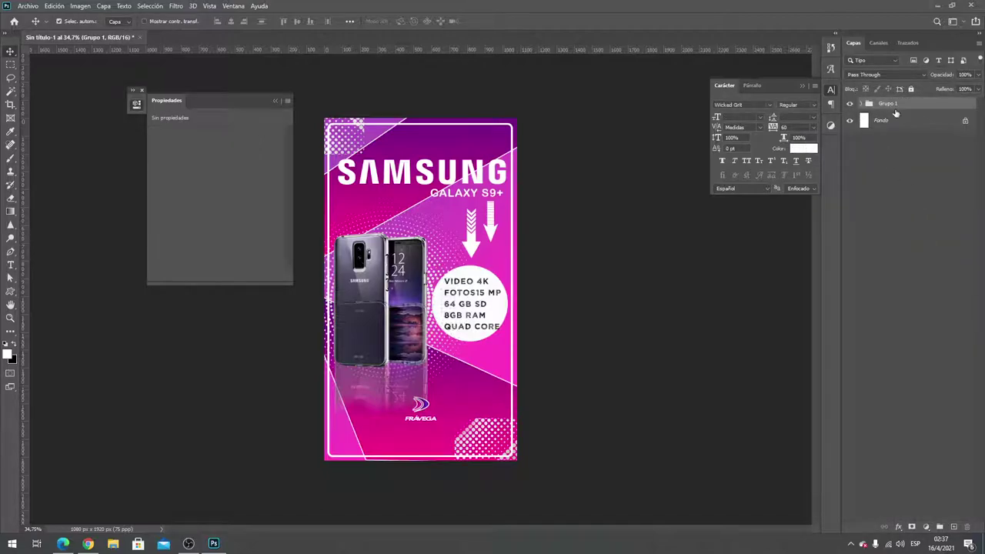
Rename the group to Editables and stamp all visible layers into a merged Capa 2
double_click(894, 111)
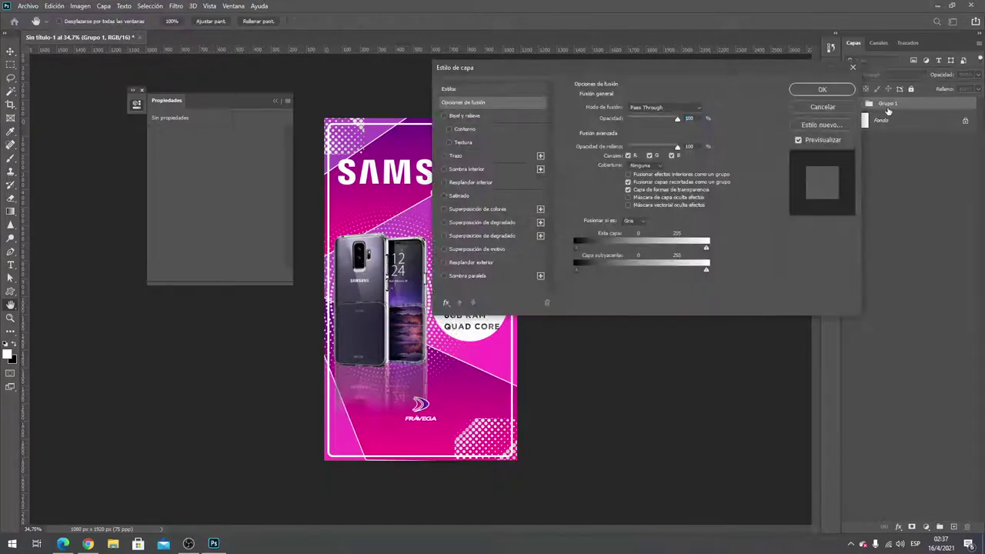
click(820, 110)
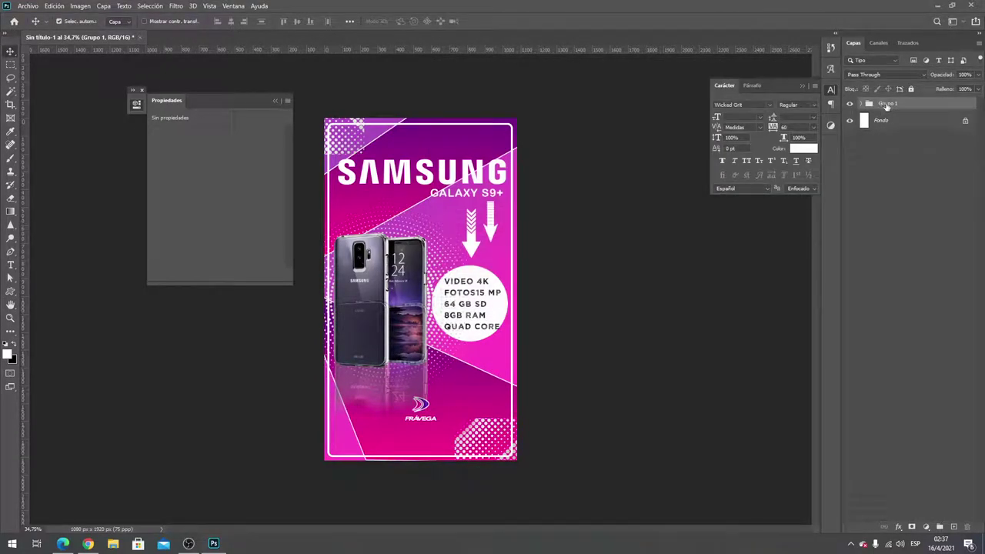
double_click(886, 107)
click(822, 107)
double_click(888, 103)
text(es)
key(Return)
key(ctrl+shift+alt+e)
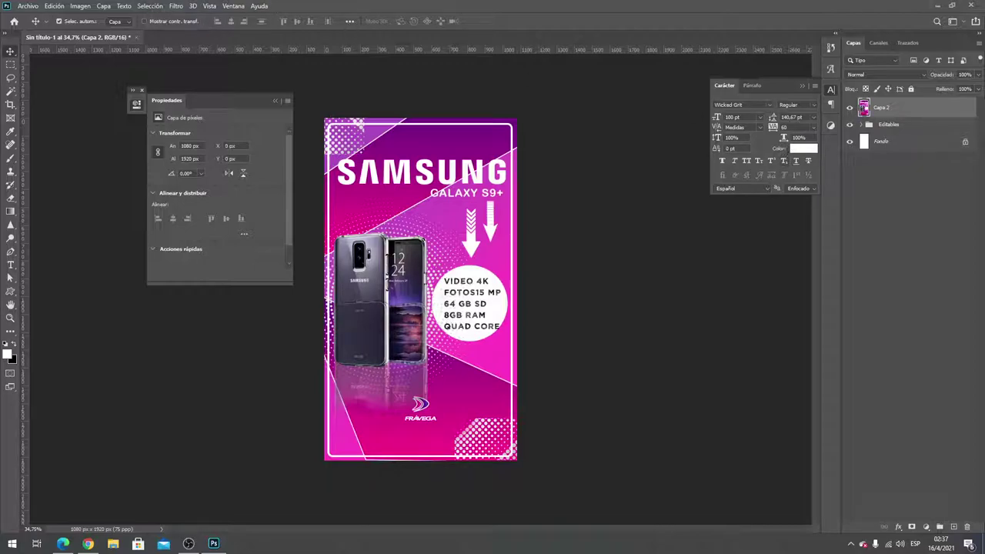
Apply the Camera Raw preset Alto contraste y detalles to Capa 2 (Contraste +50, Claridad +30)
click(182, 6)
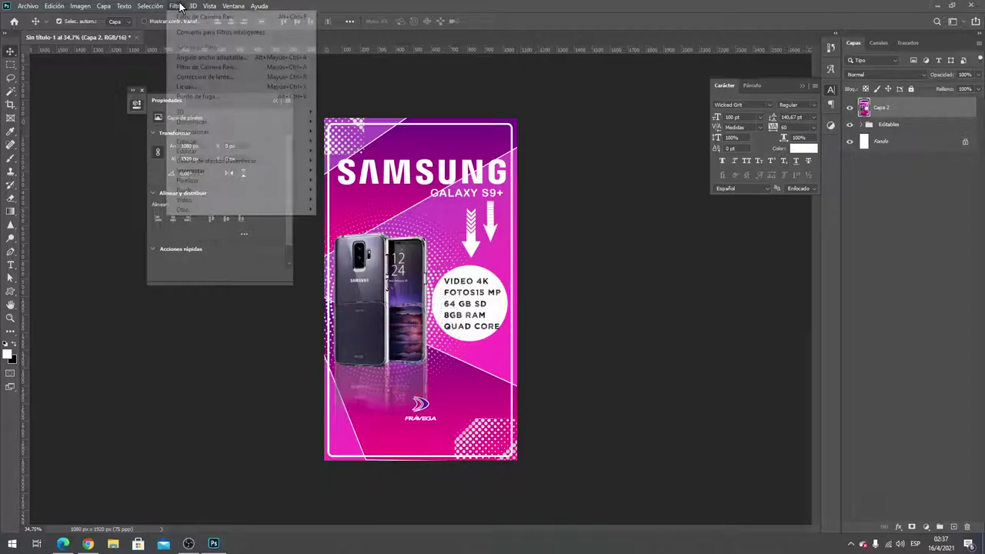
click(227, 69)
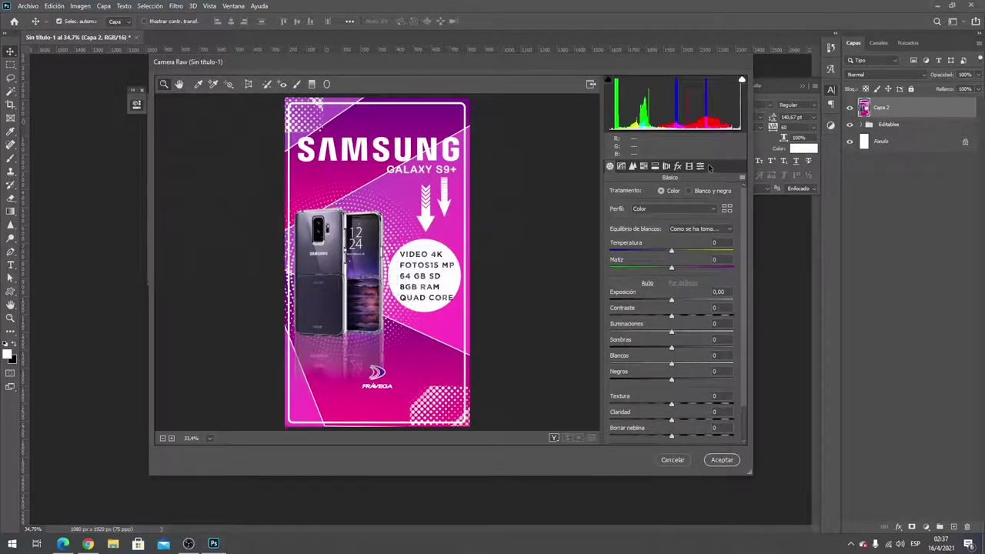
click(700, 167)
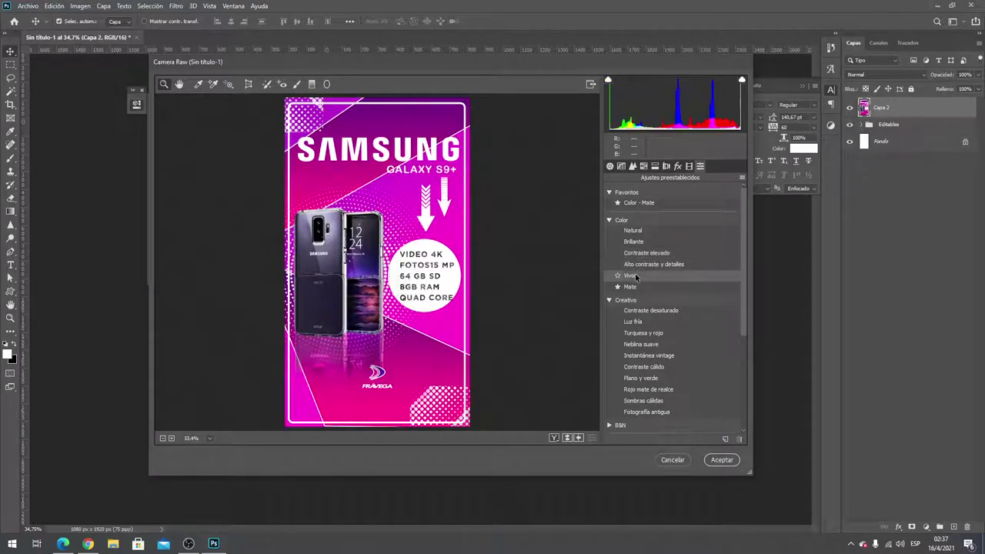
click(631, 266)
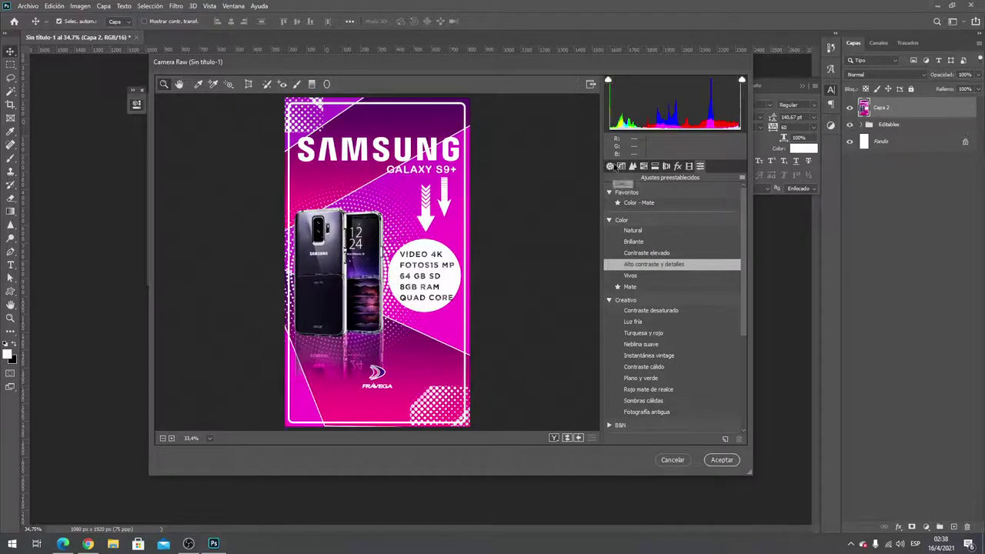
click(610, 166)
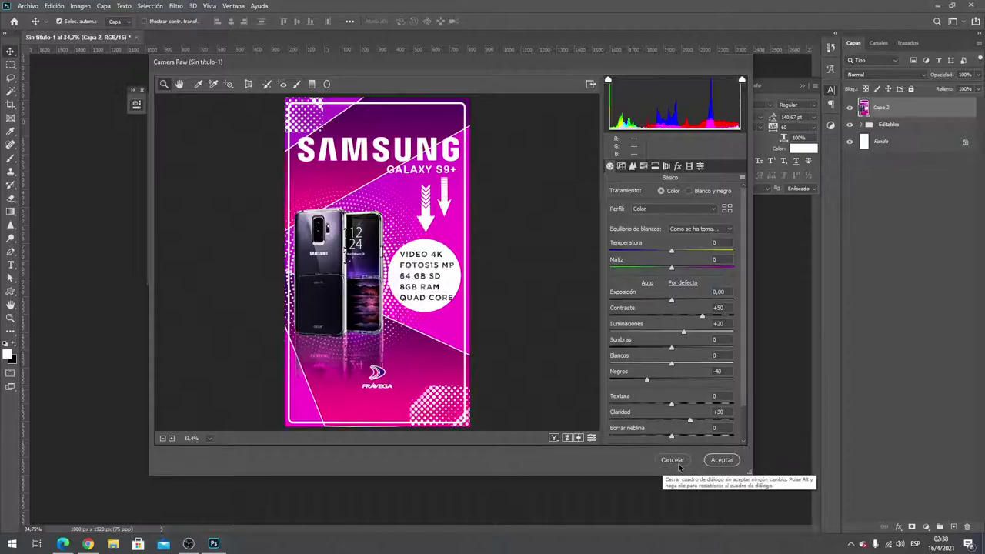
click(722, 460)
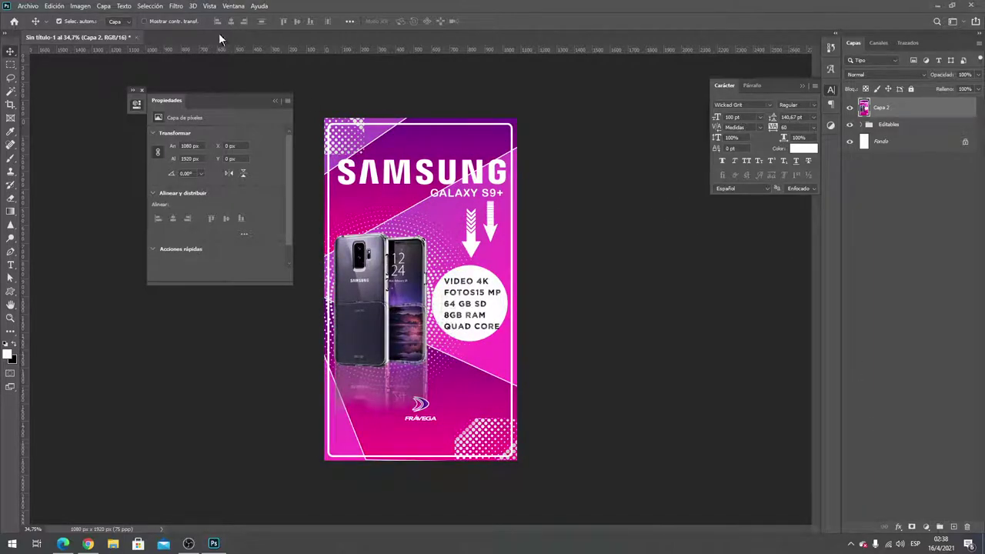
Add a Consulta de colores adjustment layer and pick the Crisp_Warm LUT after previewing other looks
click(103, 6)
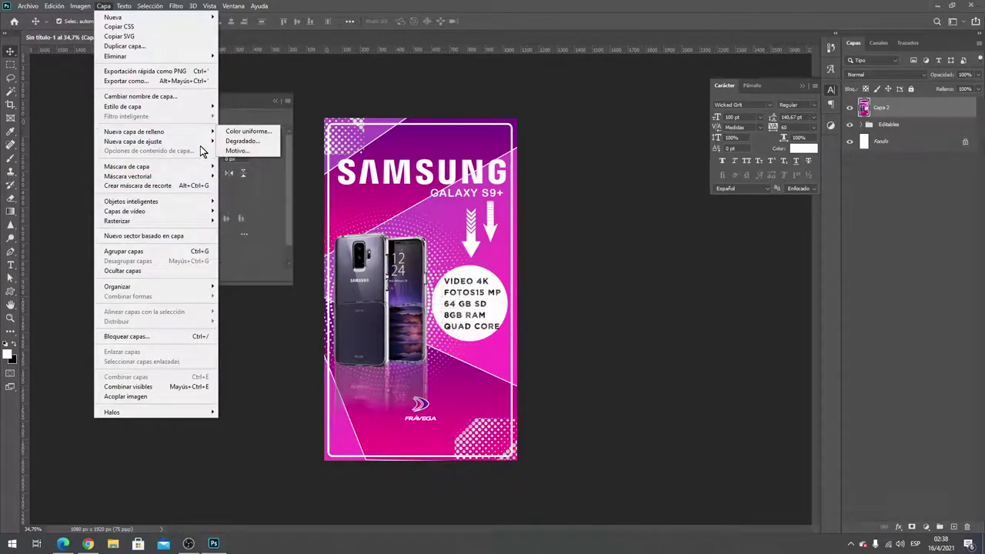
mouse_move(133, 141)
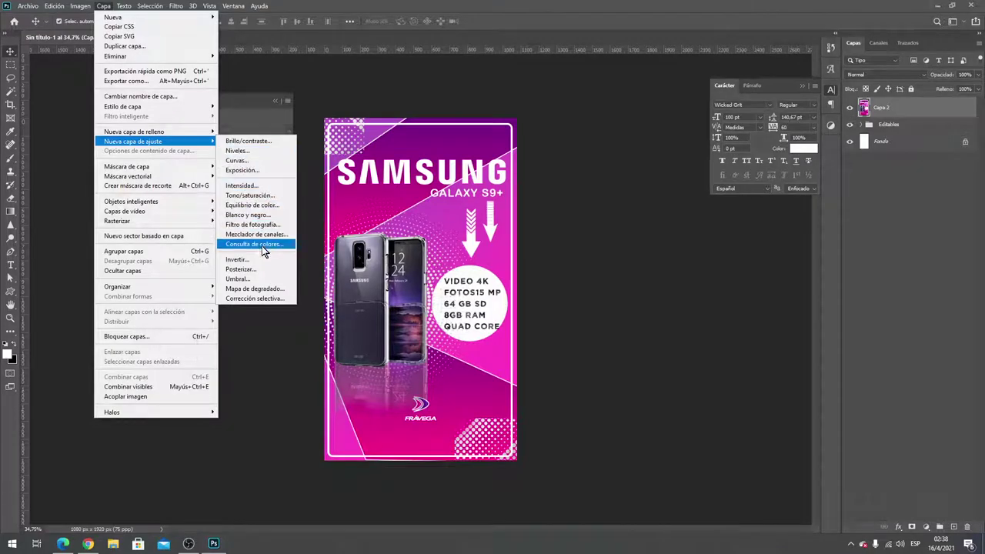
click(267, 246)
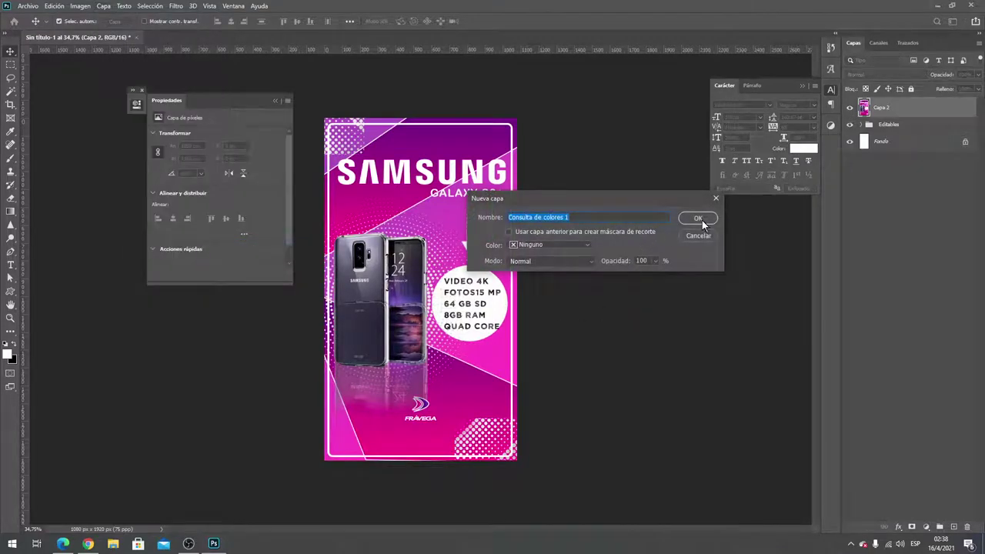
click(702, 220)
click(263, 137)
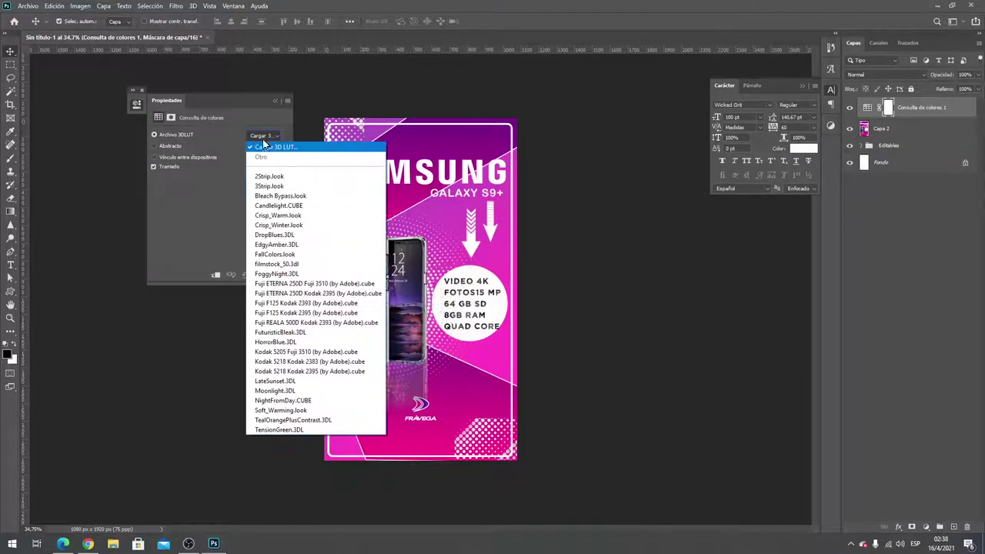
click(277, 186)
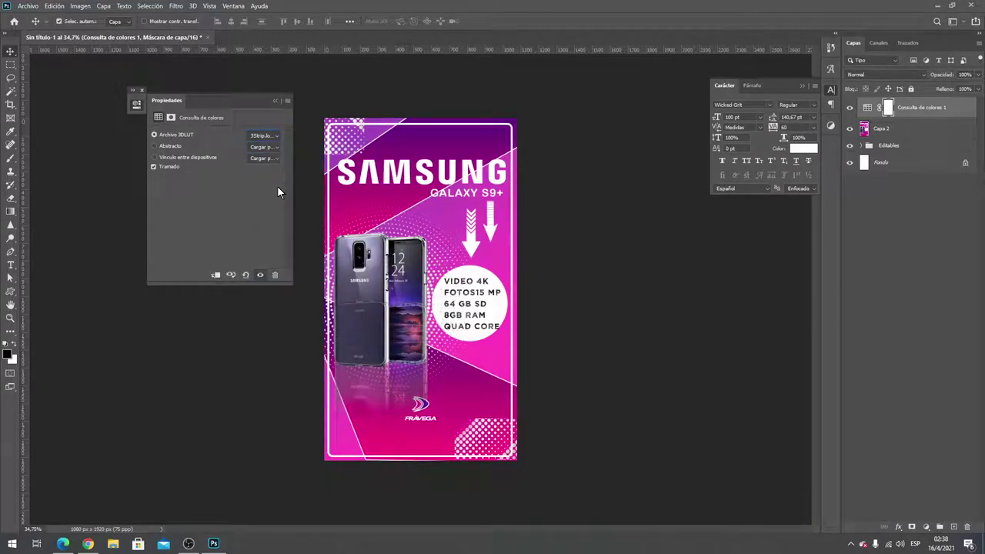
key(Down)
key(Down)
key(Down)
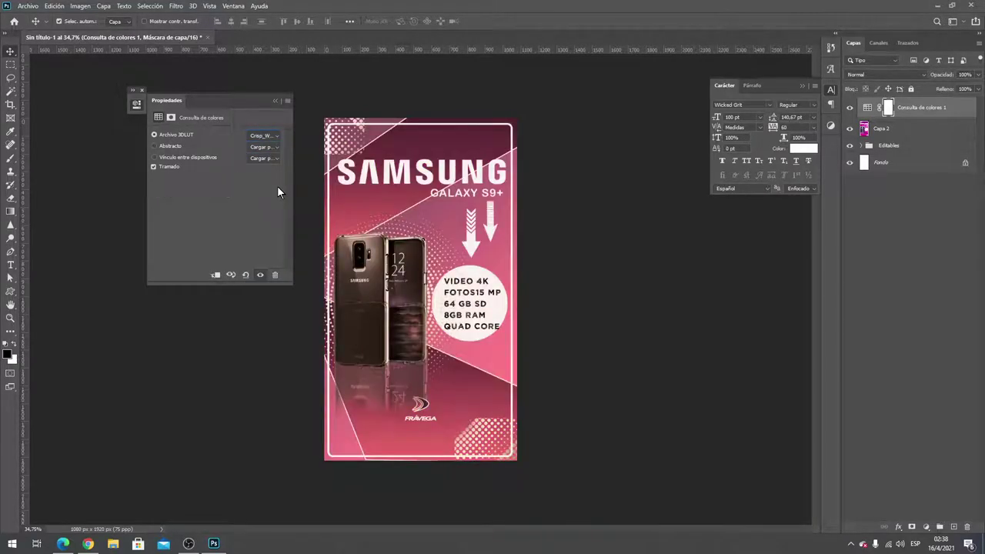
key(Down)
key(Down)
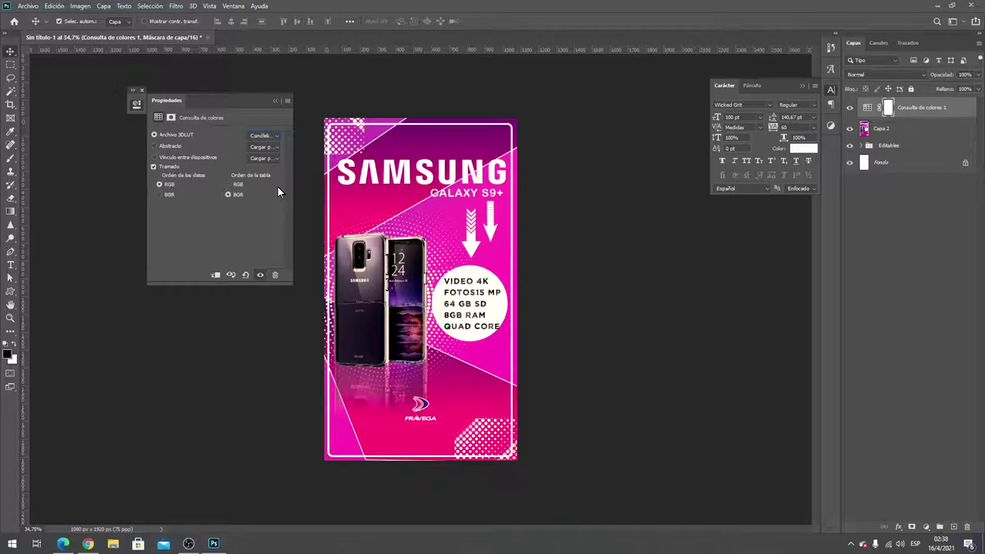
key(Up)
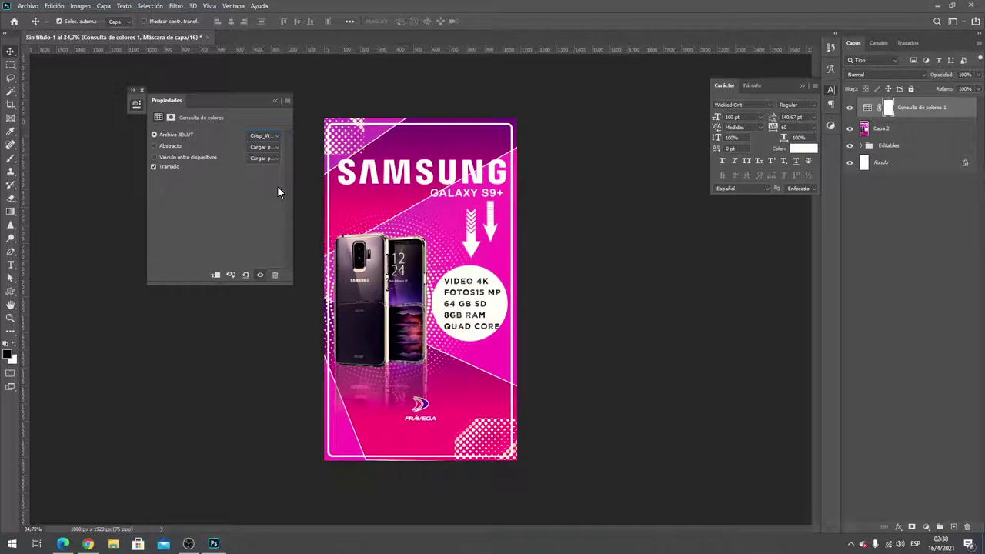
Lower the color lookup layer's opacity to 57% and toggle it to compare
click(977, 74)
drag(971, 87, 958, 88)
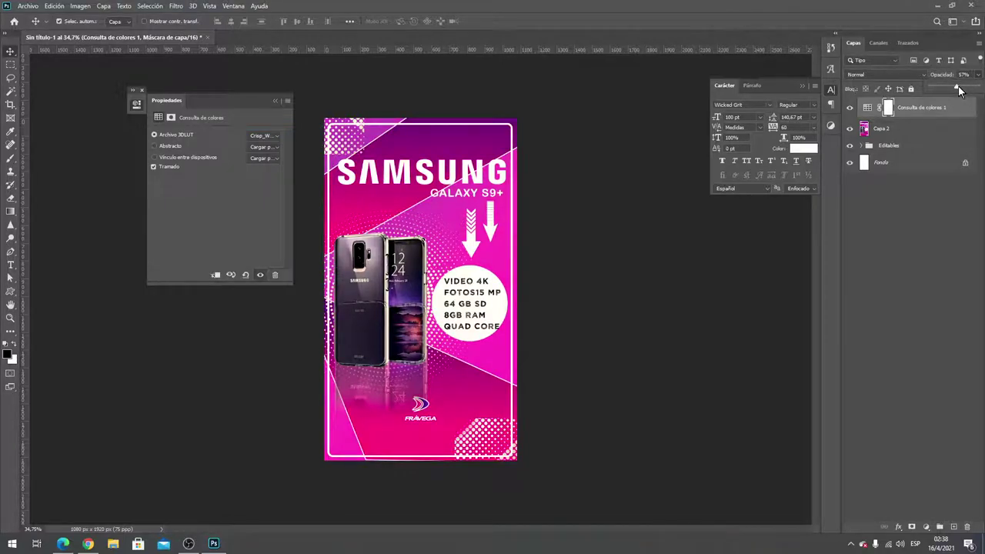
click(275, 101)
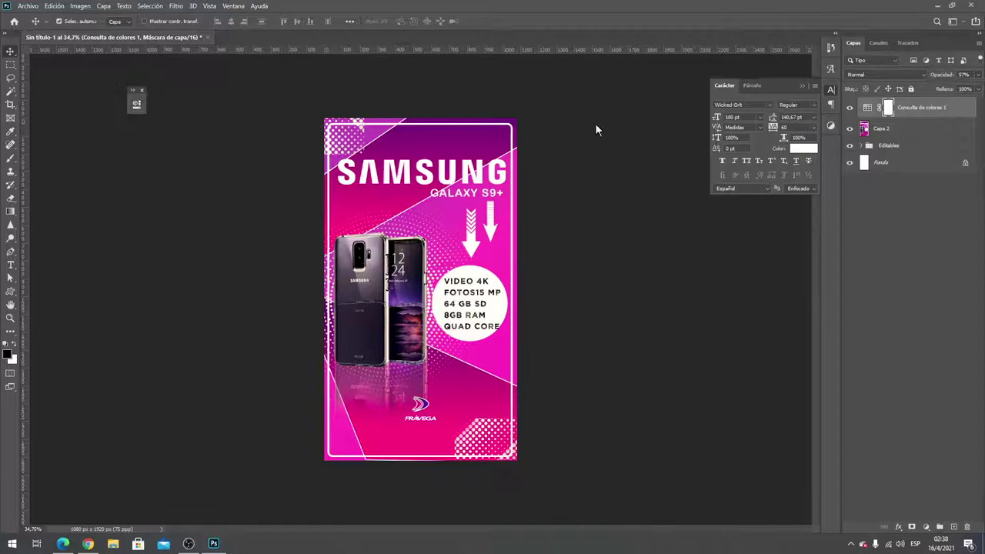
click(851, 110)
Select the merged Capa 2 layer and bring up the Máscara de enfoque filter
click(490, 330)
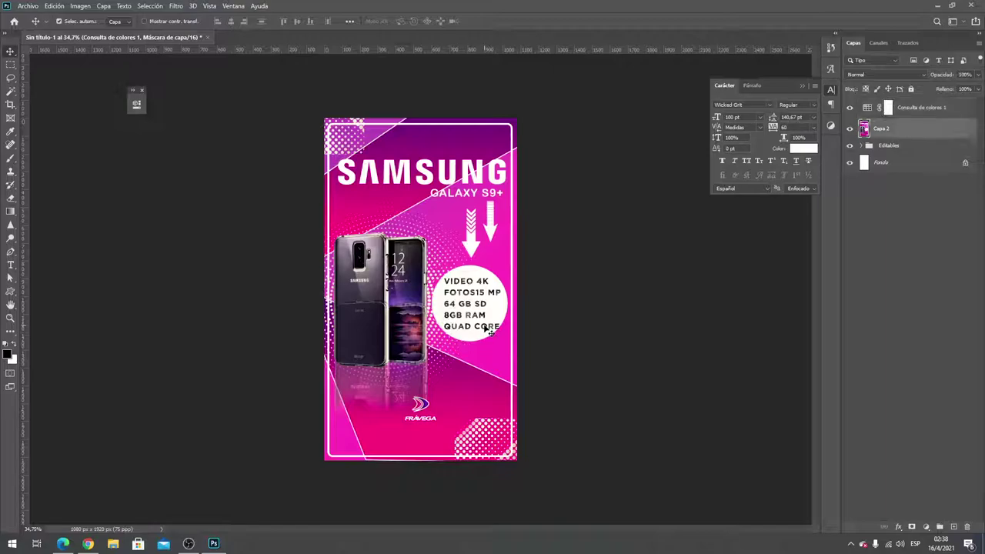
key(ctrl+t)
key(Return)
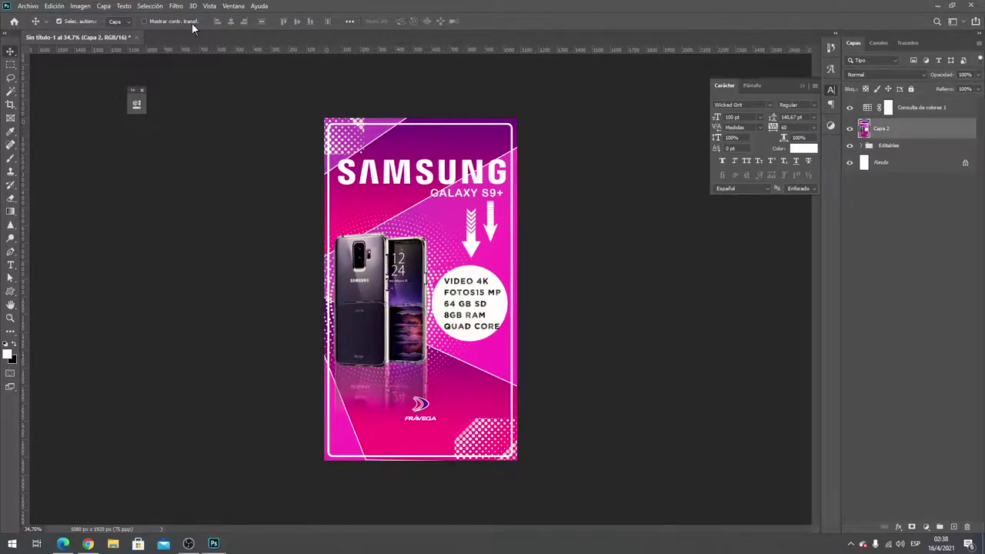
click(176, 6)
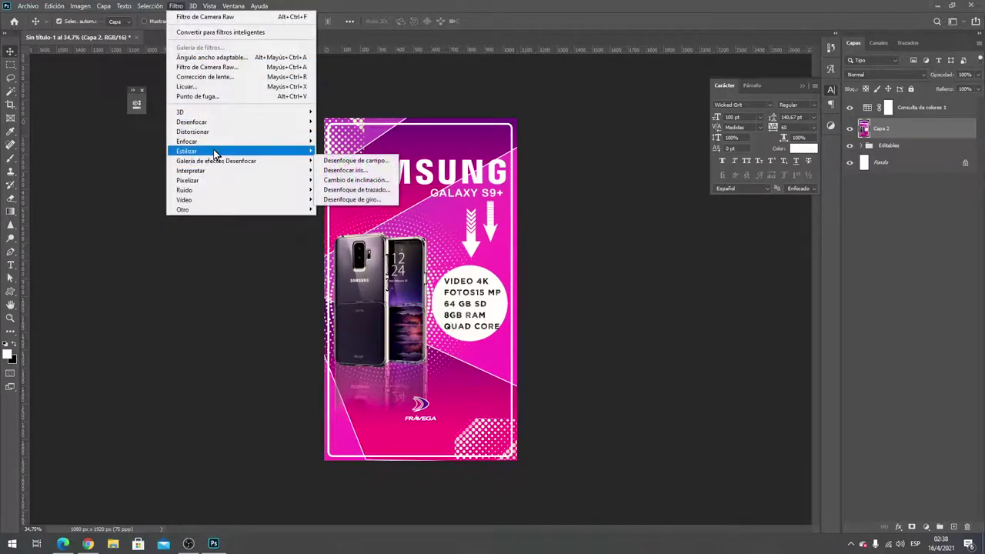
mouse_move(187, 142)
click(342, 189)
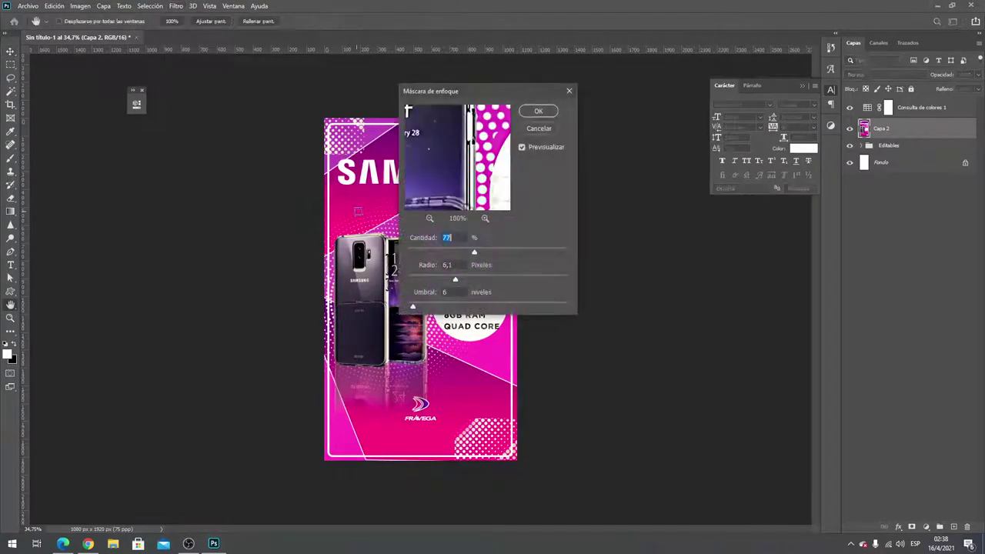
drag(500, 91, 683, 144)
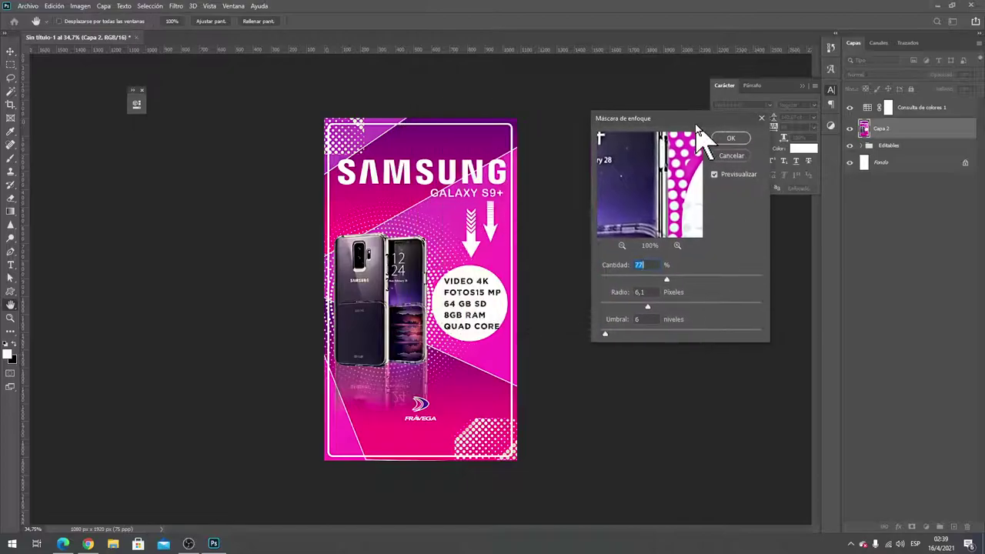
click(702, 202)
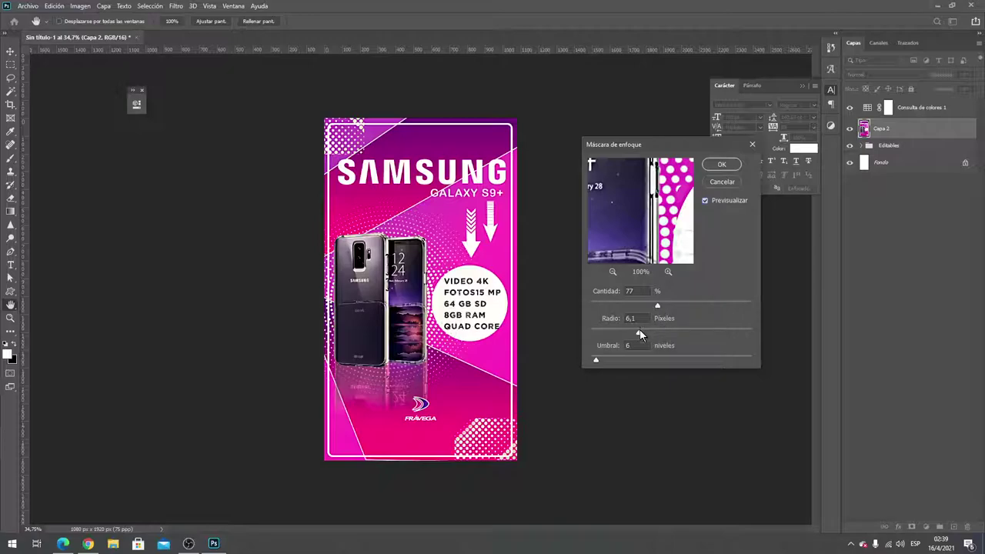
Apply the unsharp mask with amount 44%, radius 5,2 px and threshold 0
drag(640, 333, 699, 337)
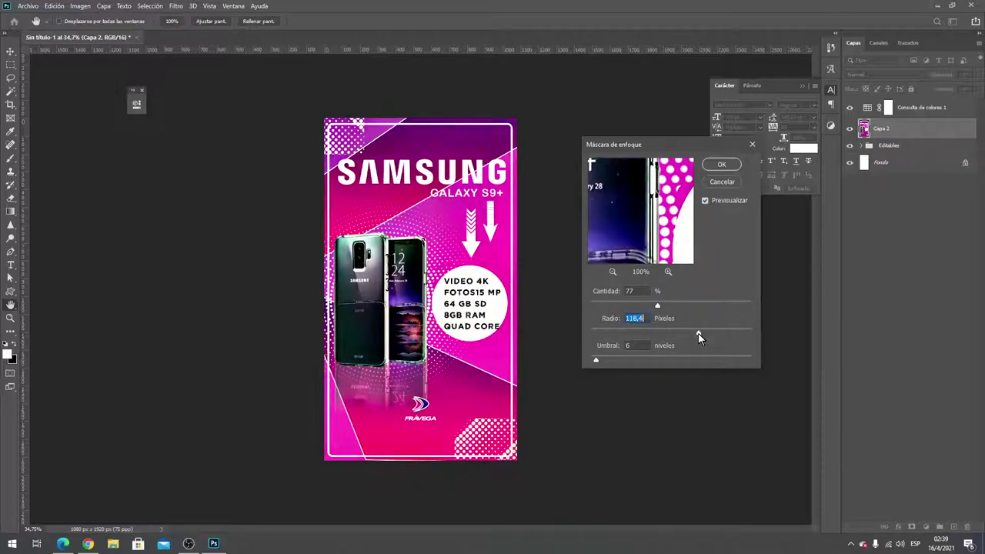
drag(692, 332, 653, 330)
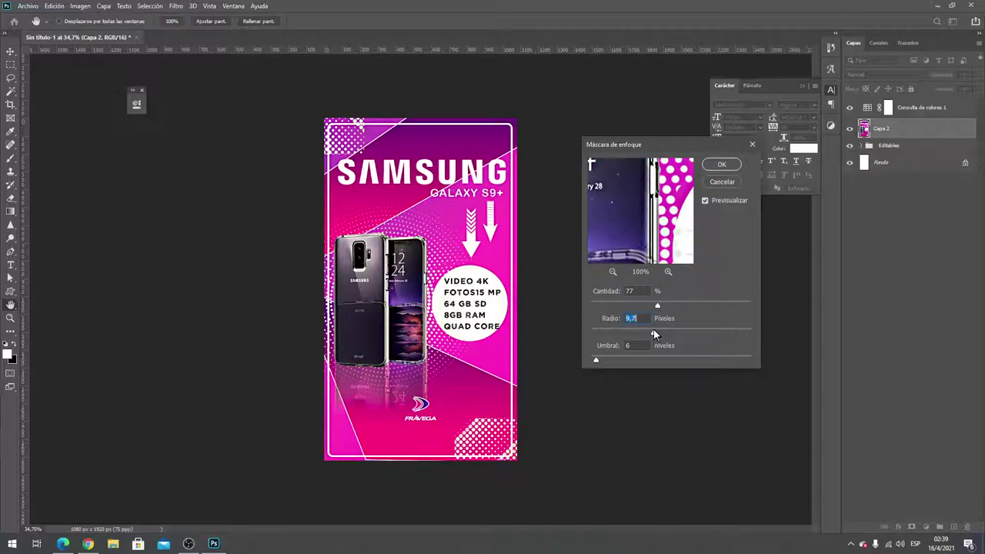
text(10)
mouse_move(673, 305)
mouse_down()
mouse_move(637, 305)
mouse_move(699, 310)
mouse_move(628, 306)
mouse_up()
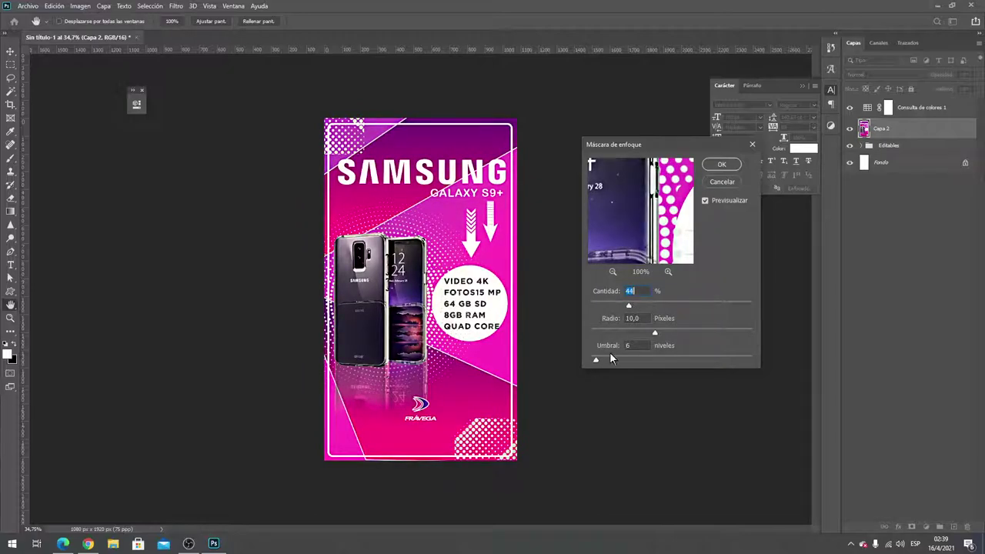
drag(597, 362, 589, 359)
drag(638, 332, 635, 332)
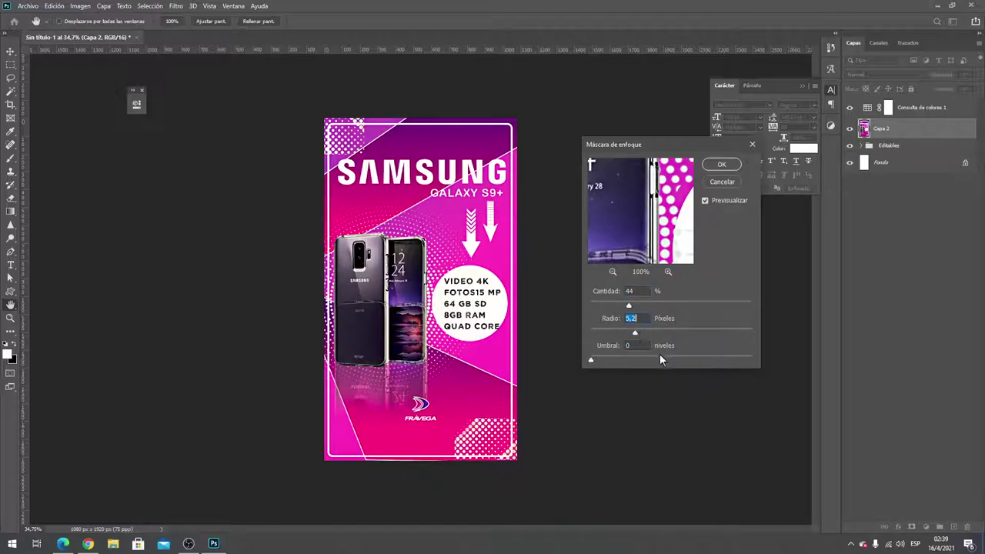
click(722, 163)
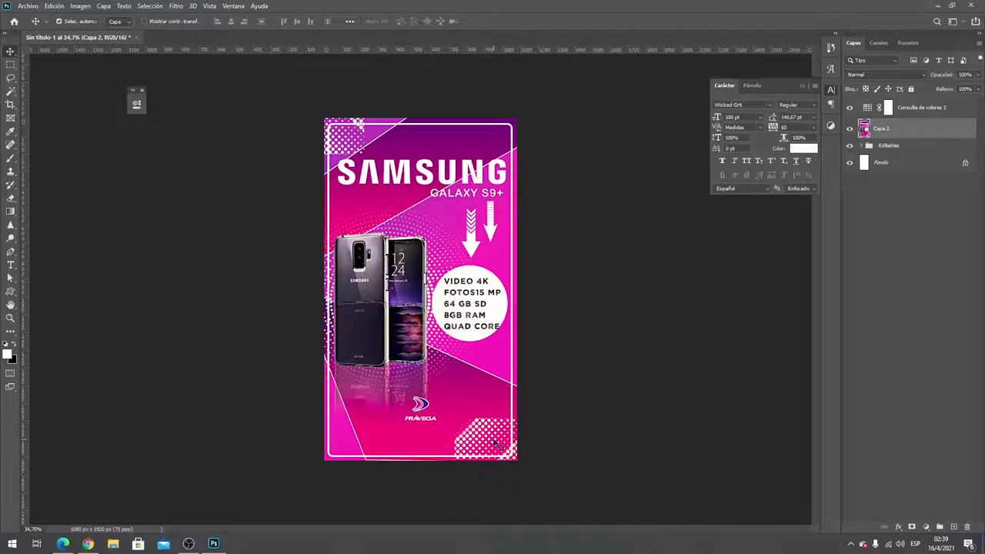
Apply Reducir ruido to Capa 2 with the Por defecto settings
scroll(504, 351, up, 3)
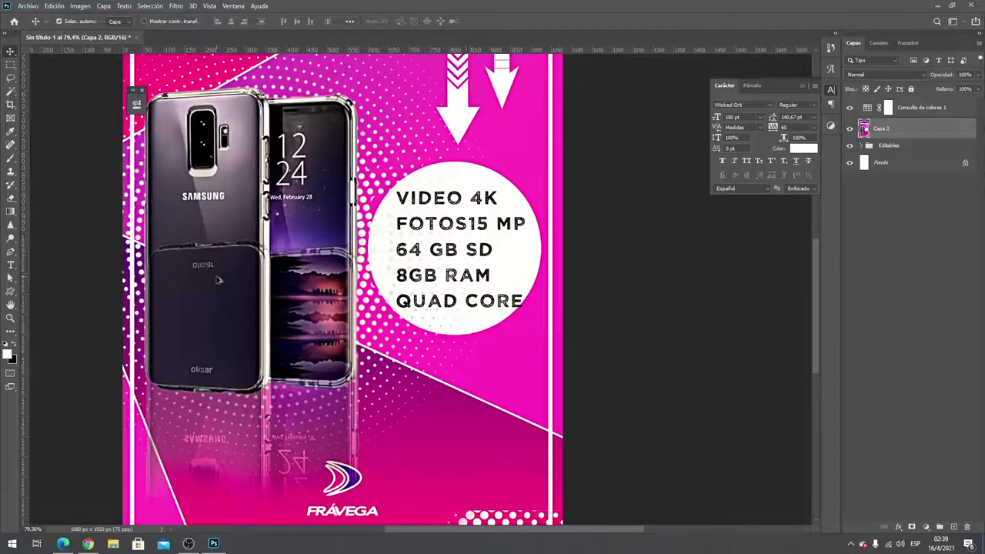
scroll(219, 280, down, 2)
scroll(219, 280, down, 1)
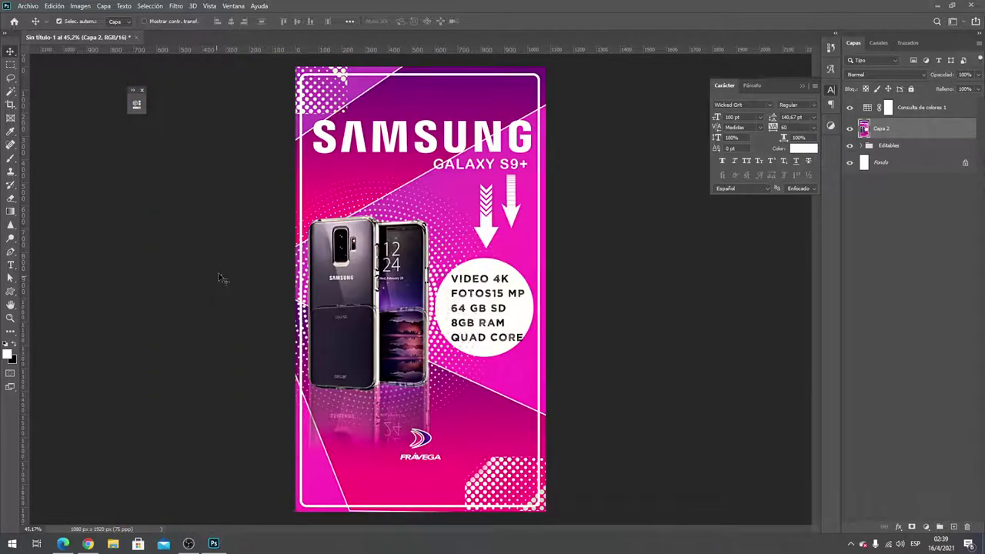
click(176, 5)
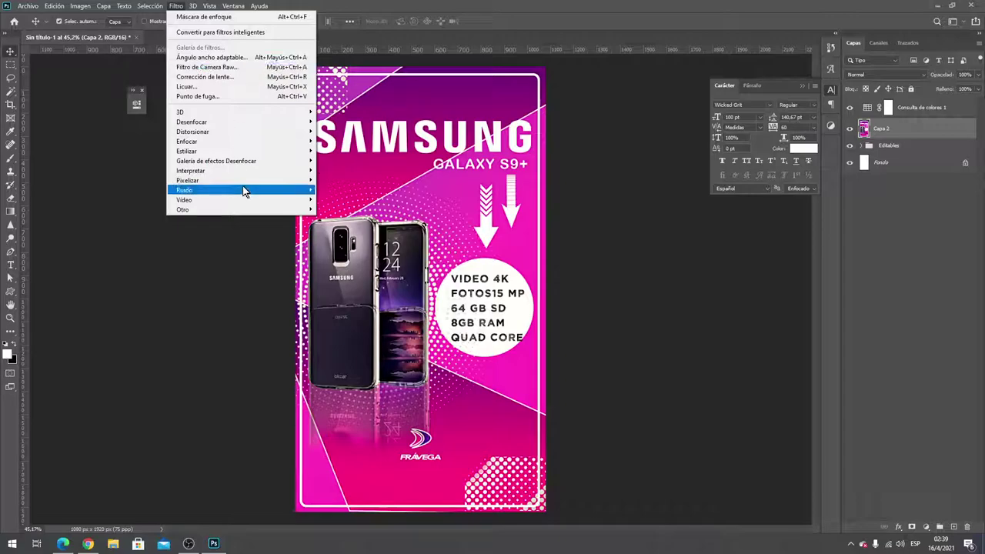
mouse_move(184, 190)
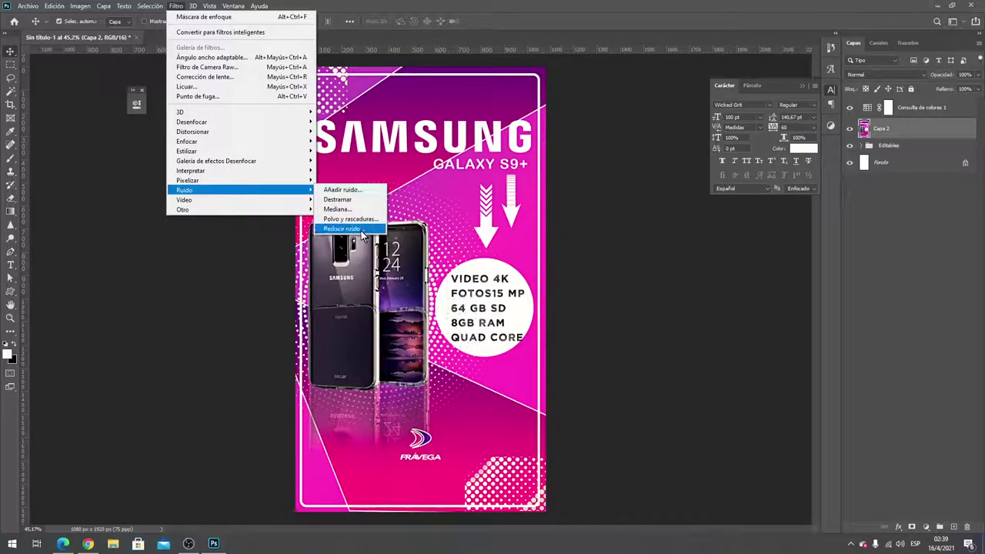
click(343, 228)
mouse_move(490, 334)
mouse_down()
mouse_move(491, 210)
mouse_move(507, 286)
mouse_up()
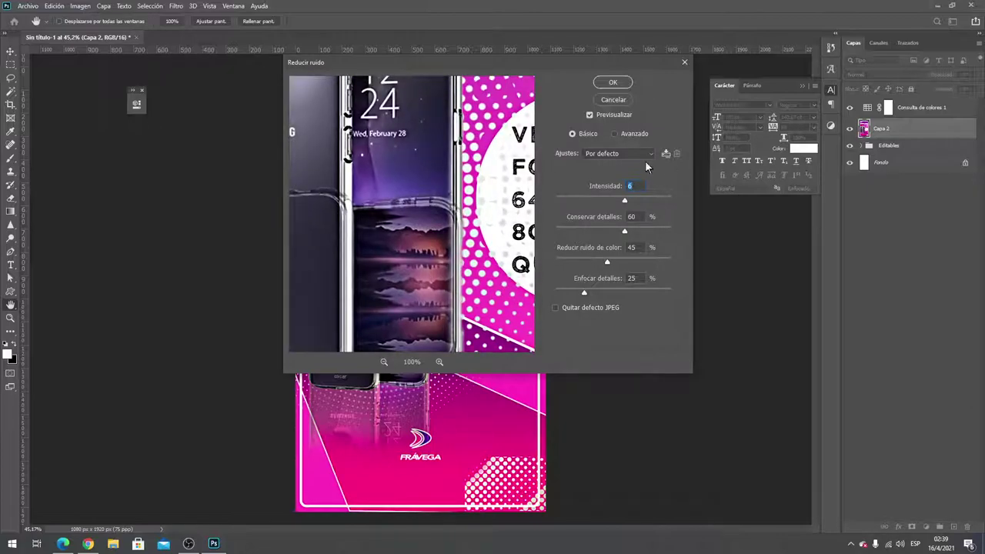
click(639, 154)
drag(394, 242, 477, 190)
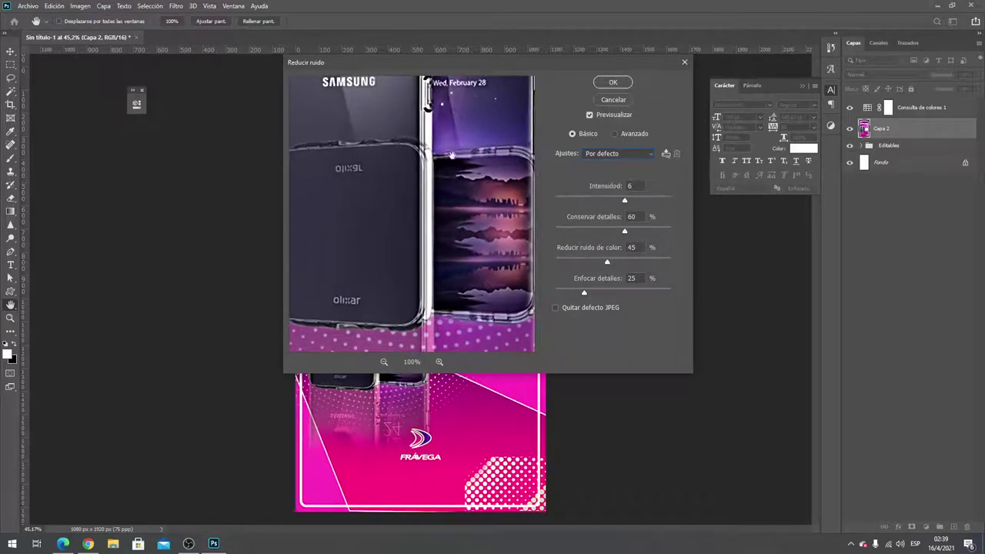
drag(450, 156, 454, 231)
click(613, 82)
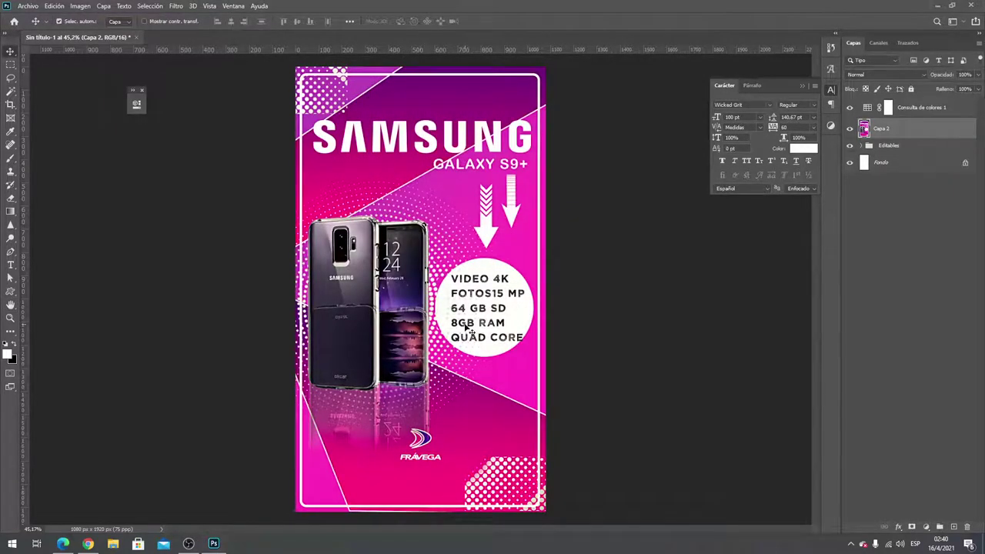
Deselect the Capa 2 layer by clicking the empty canvas area
scroll(466, 327, down, 1)
scroll(467, 329, down, 2)
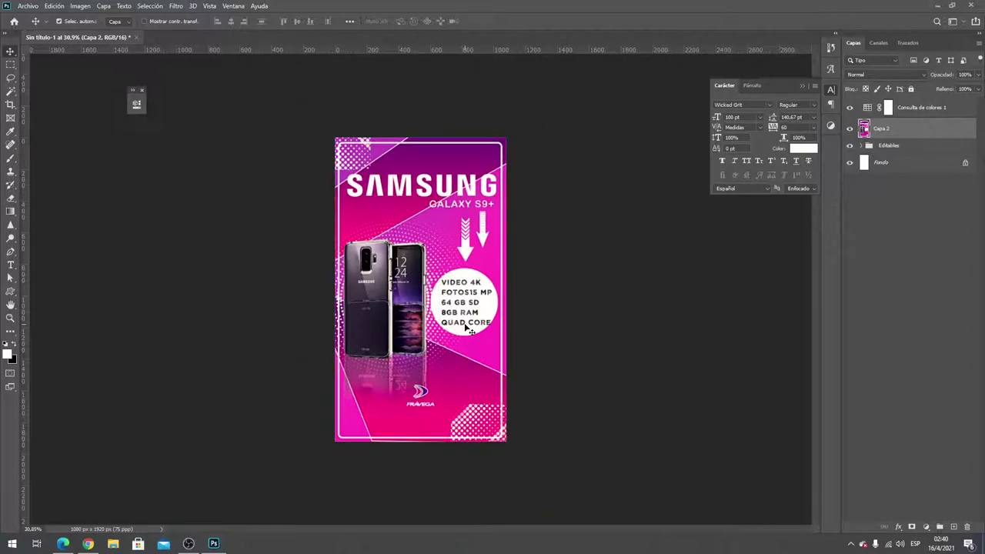
click(540, 230)
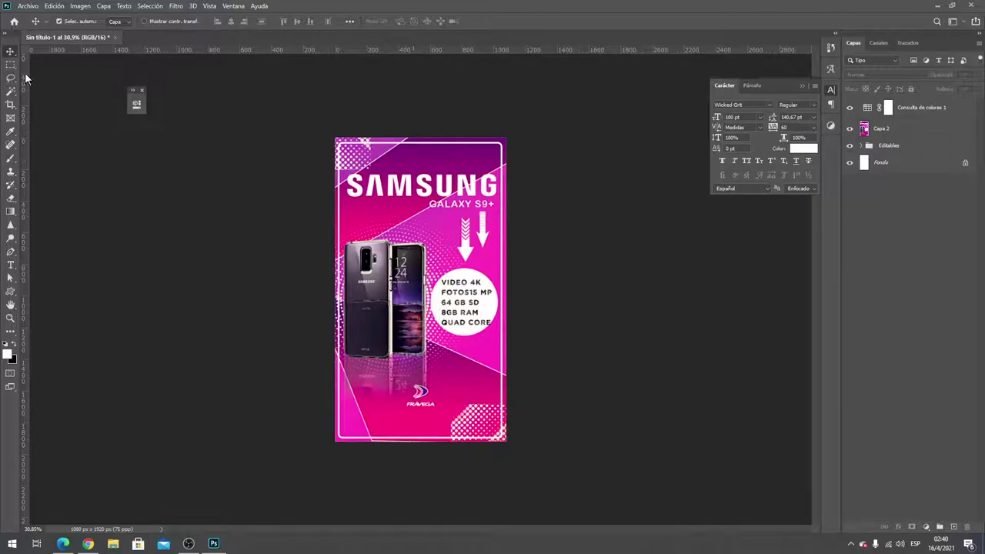
Save the poster to the desktop as the PSD 'historia apra insta'
click(27, 6)
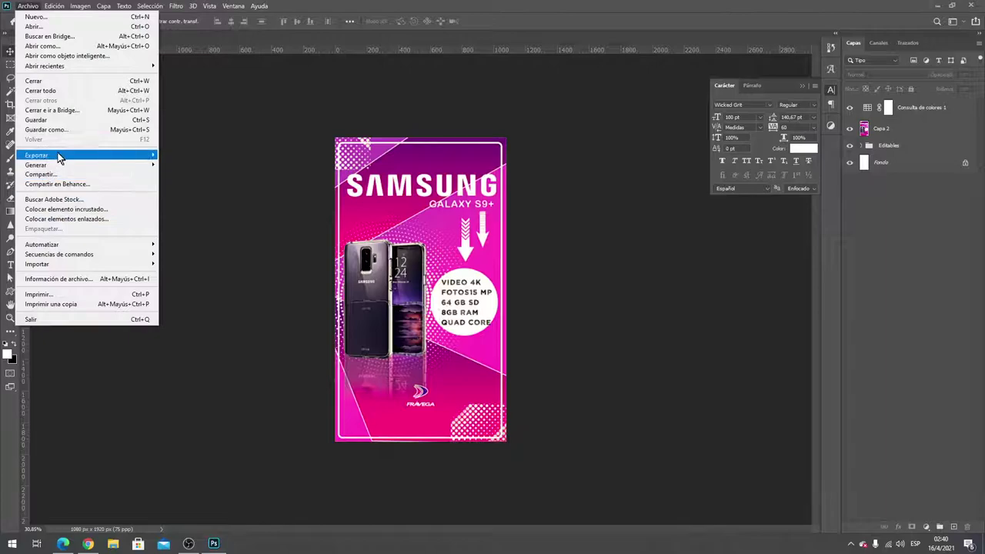
click(64, 130)
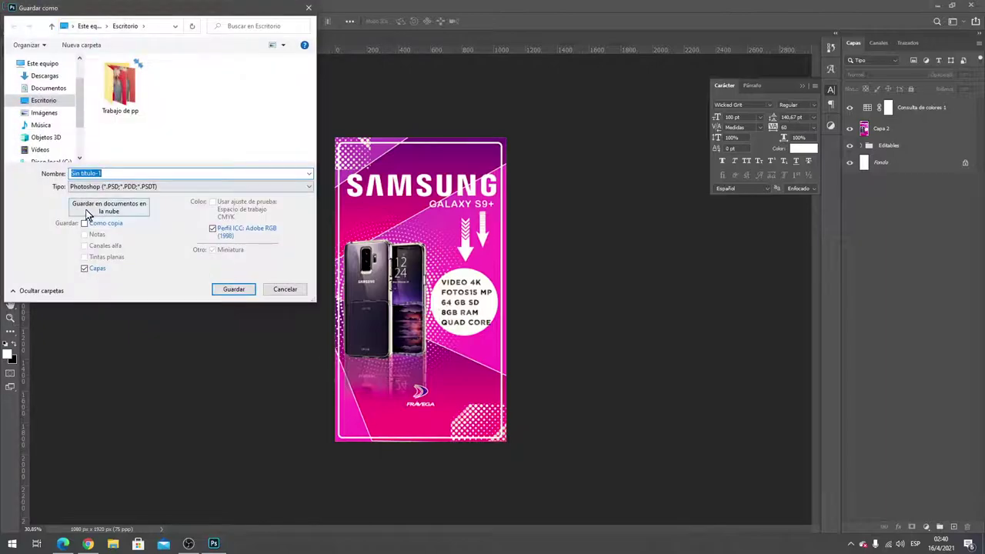
text(histori)
text(a apra inst)
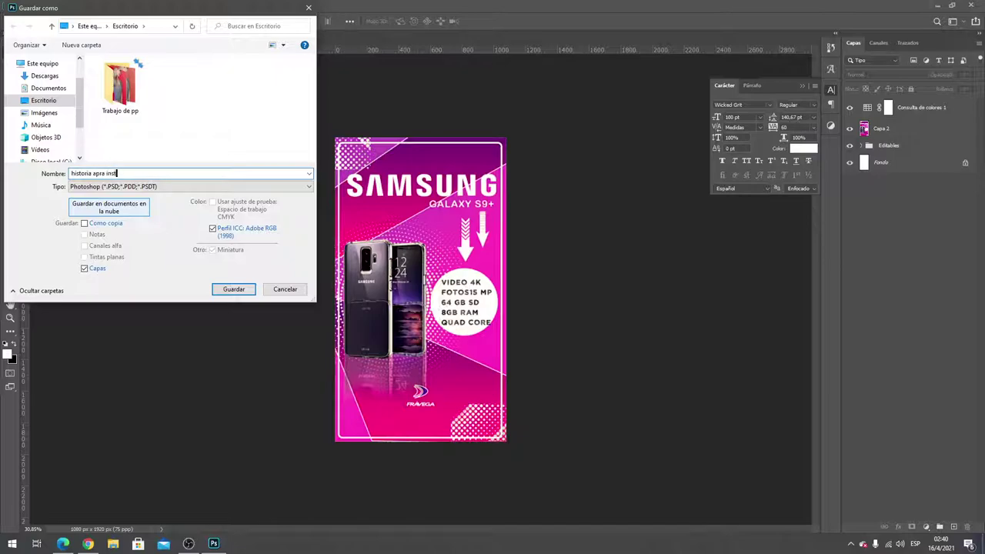
text(a)
key(Return)
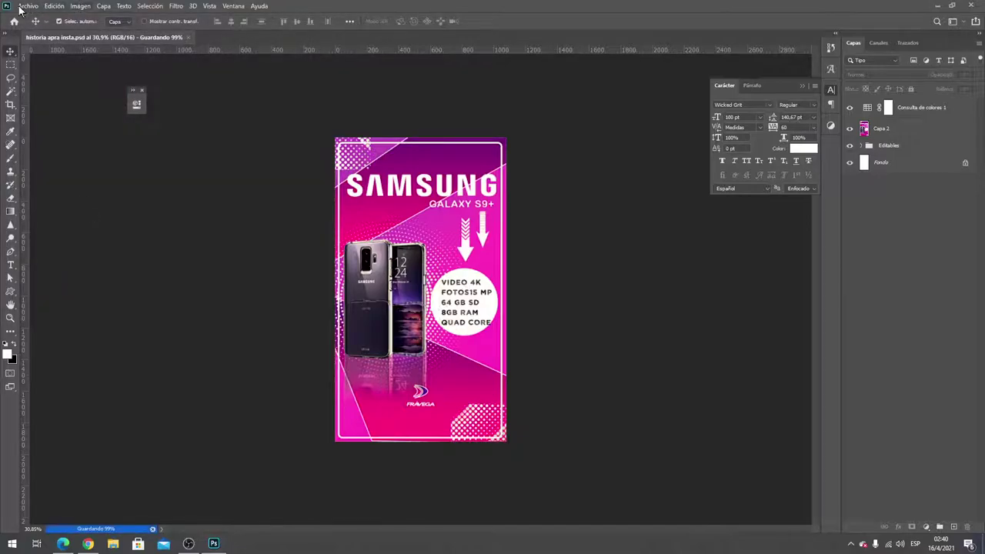
Dismiss the save error and cancel the second Guardar como dialog
click(21, 7)
click(60, 132)
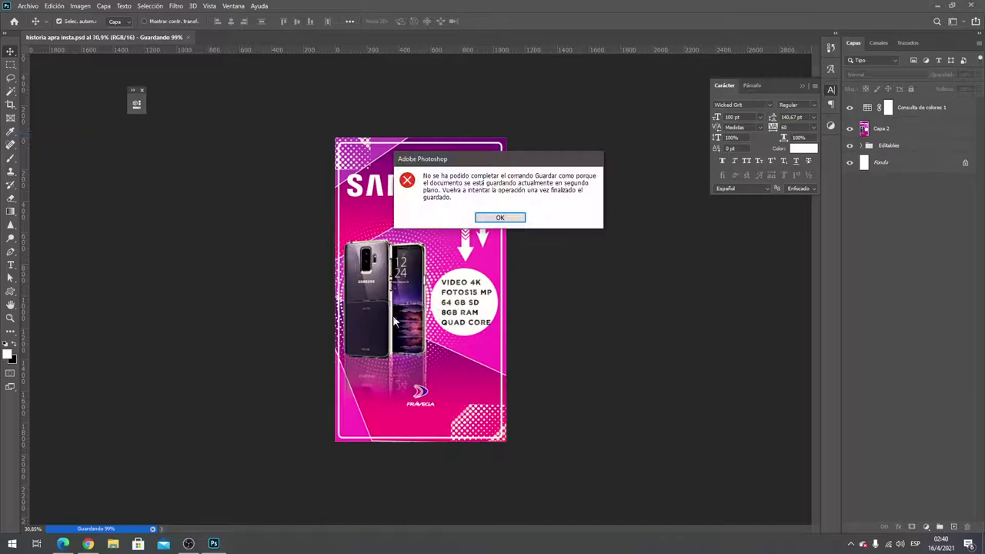
click(500, 218)
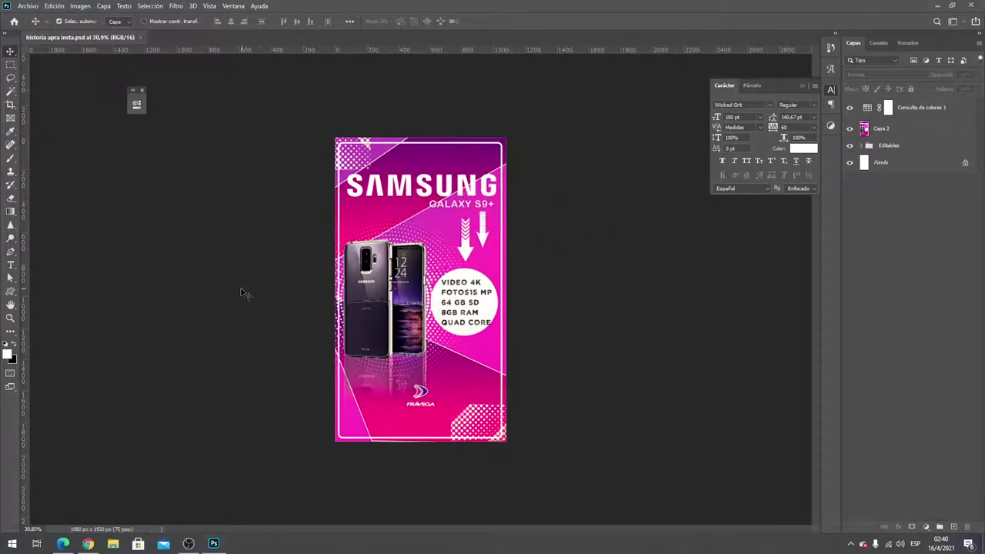
click(27, 8)
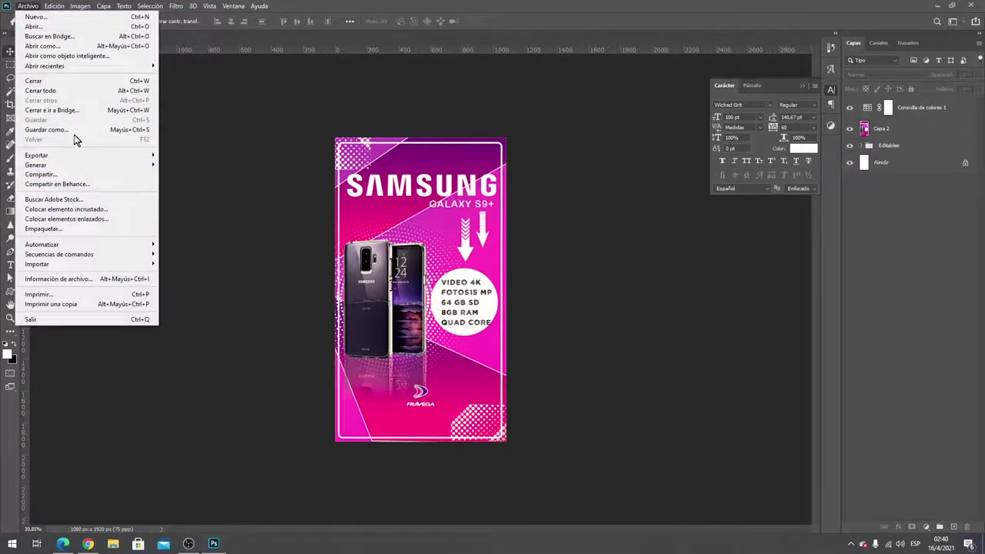
click(74, 129)
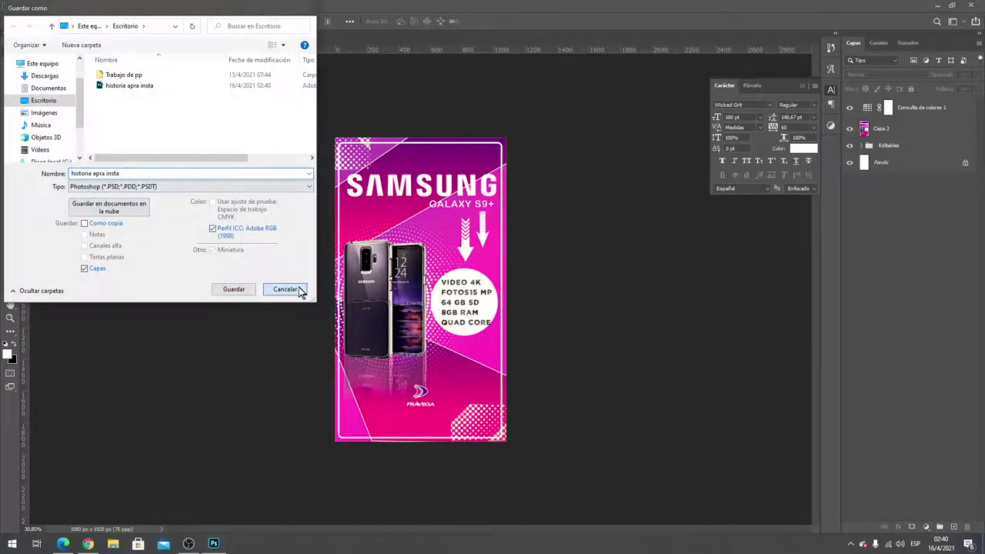
click(300, 290)
Convert the poster to 32 bits/channel without flattening, rasterizing smart objects, then zoom in
click(83, 7)
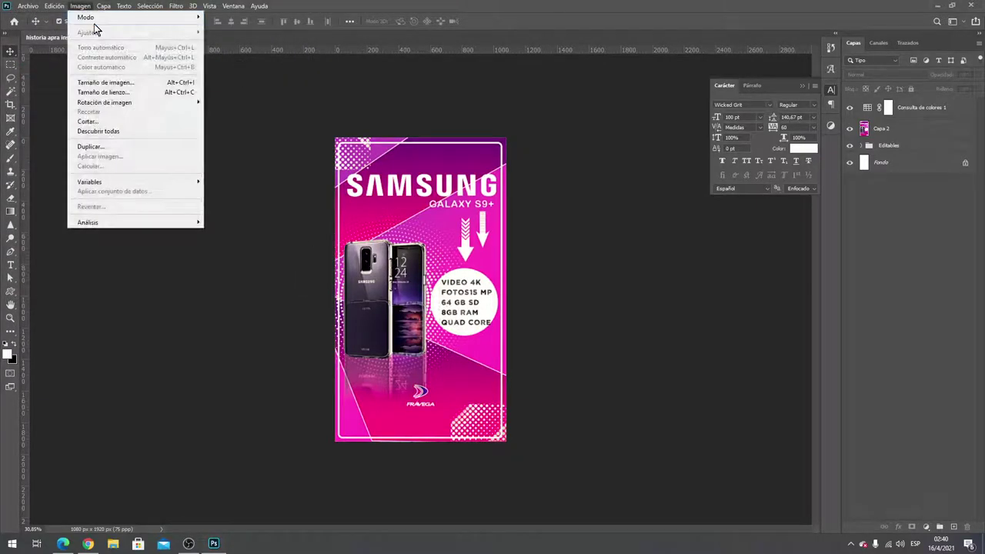
click(245, 120)
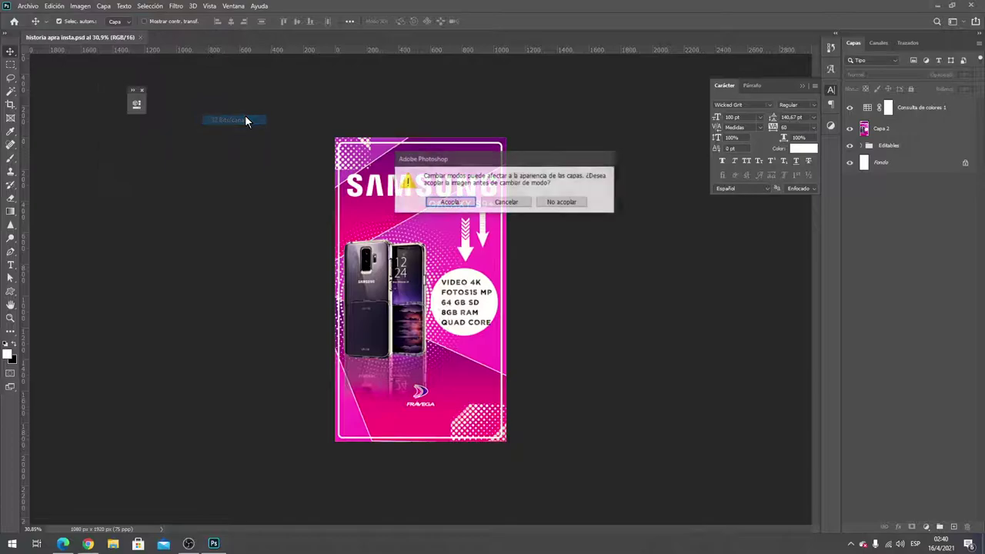
click(549, 203)
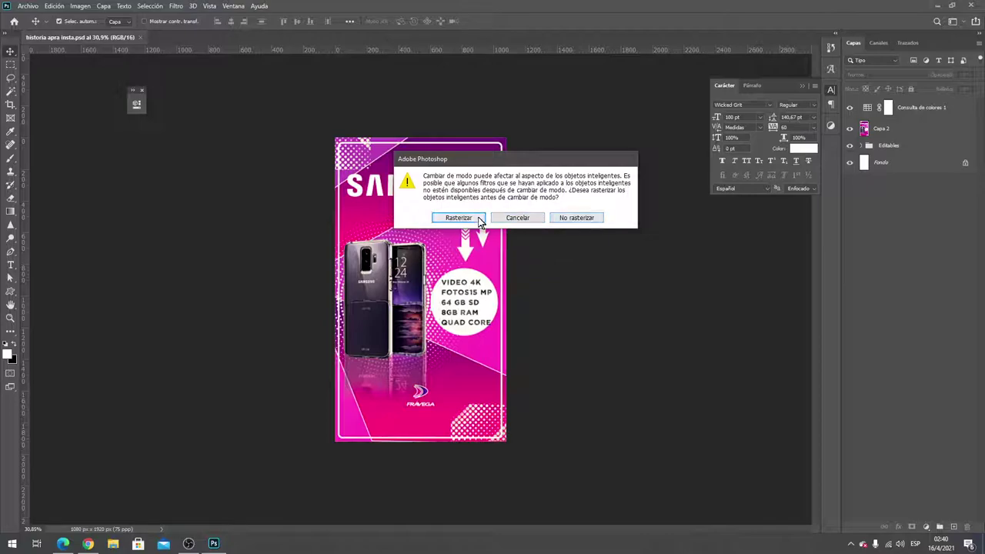
click(478, 219)
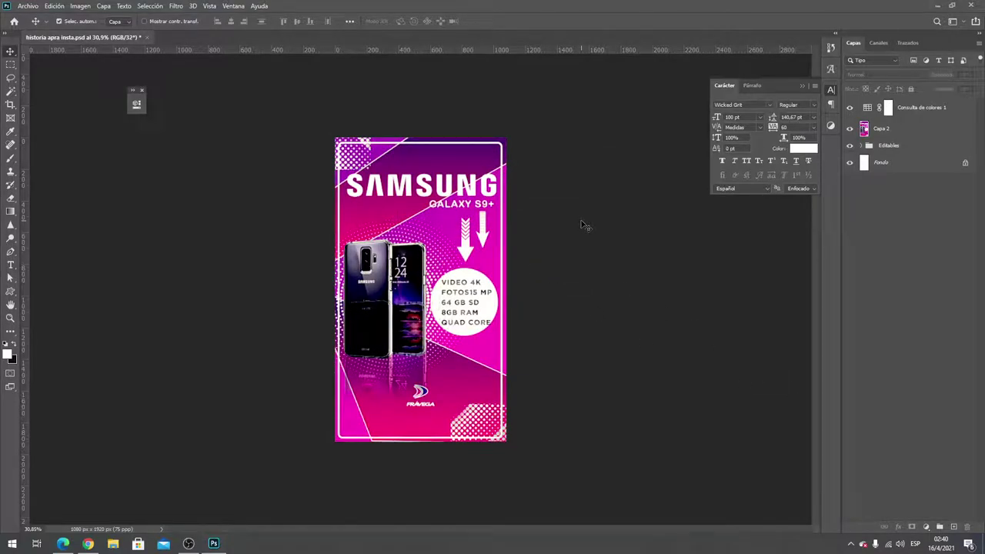
key(ctrl+plus)
key(ctrl+plus)
key(ctrl+plus)
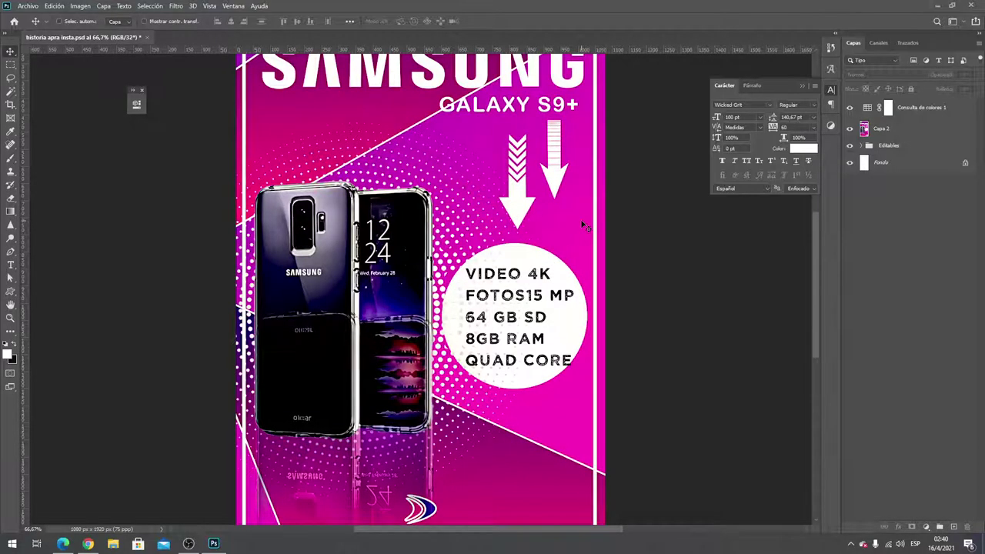
key(ctrl+minus)
key(ctrl+minus)
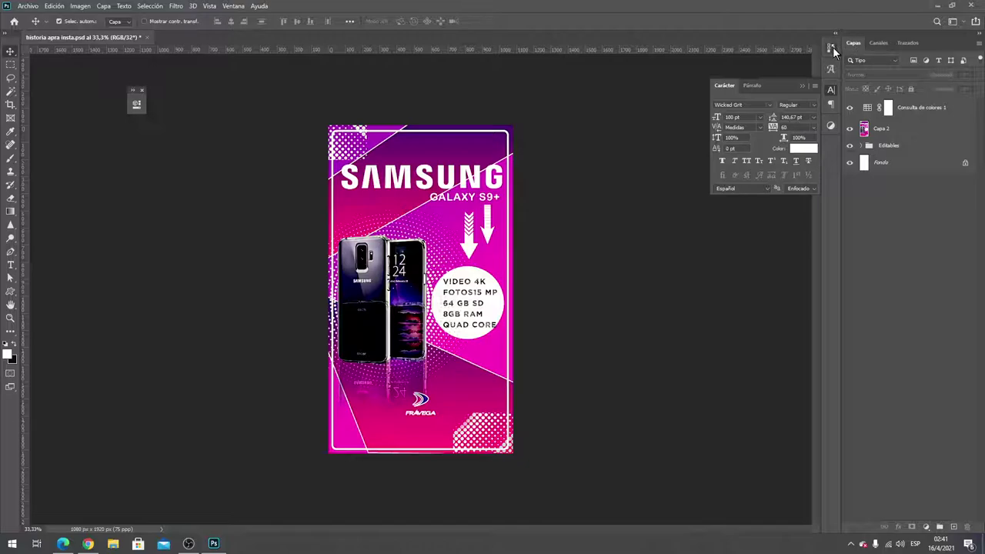
click(831, 47)
click(762, 367)
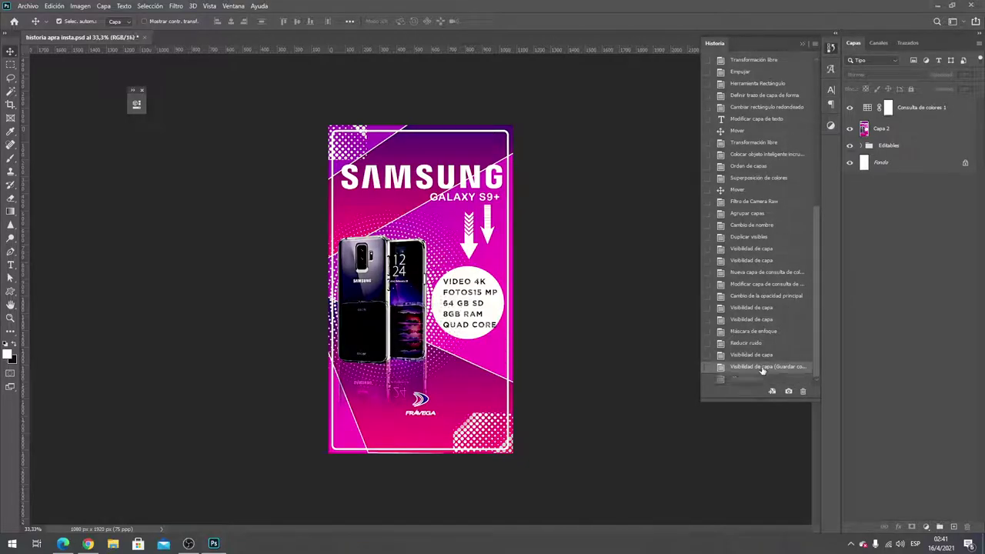
click(750, 379)
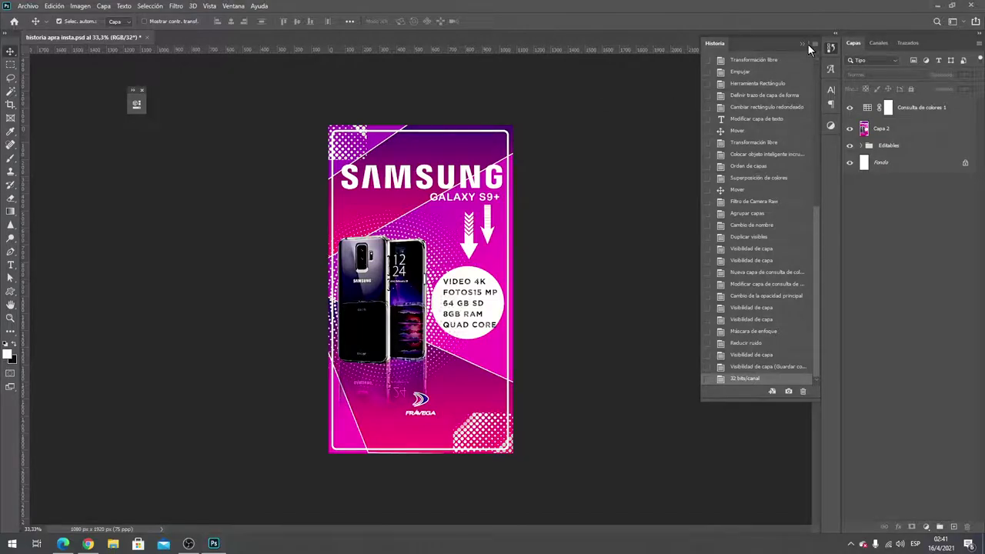
click(803, 43)
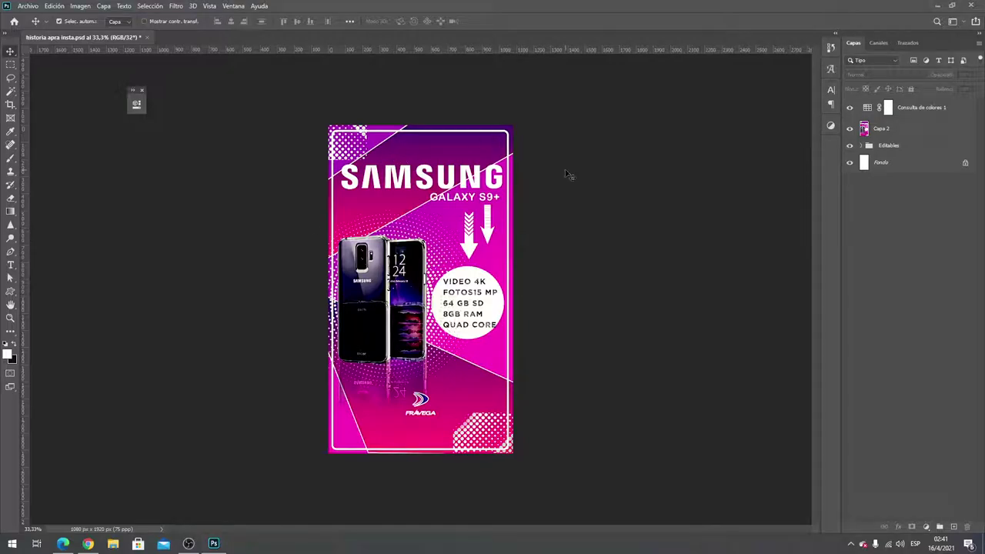
click(28, 6)
mouse_move(36, 154)
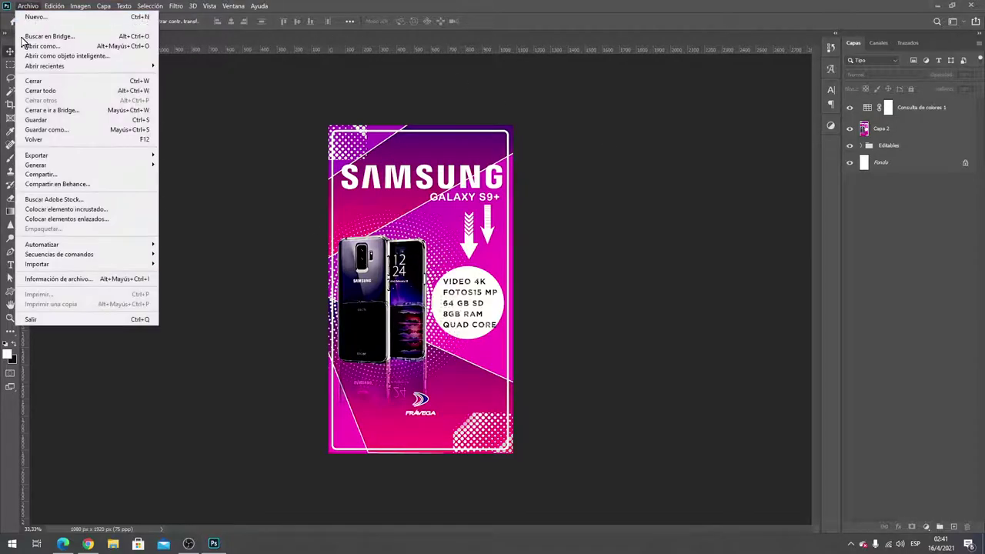
Save historia apra insta.psd and cancel the extra save-a-copy dialog
click(40, 120)
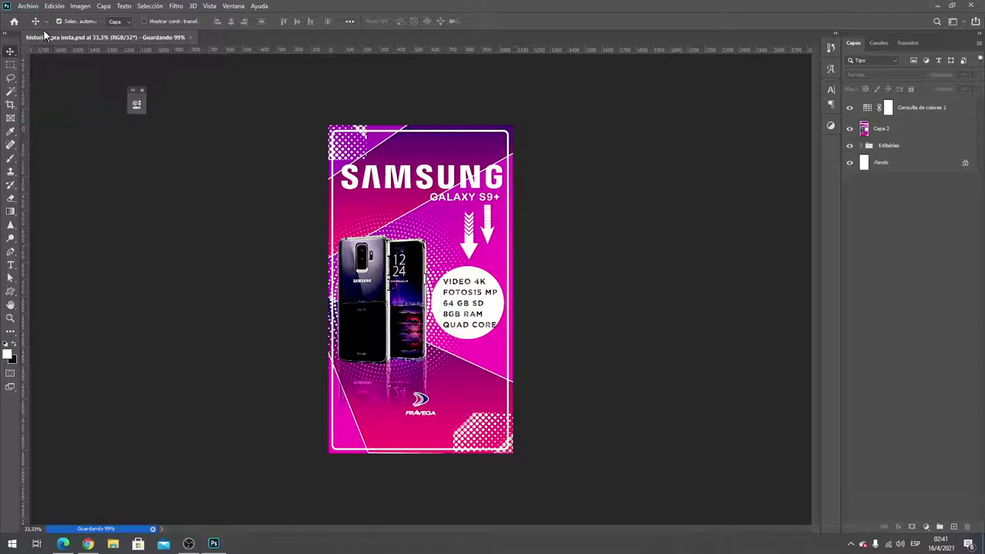
click(29, 6)
mouse_move(37, 155)
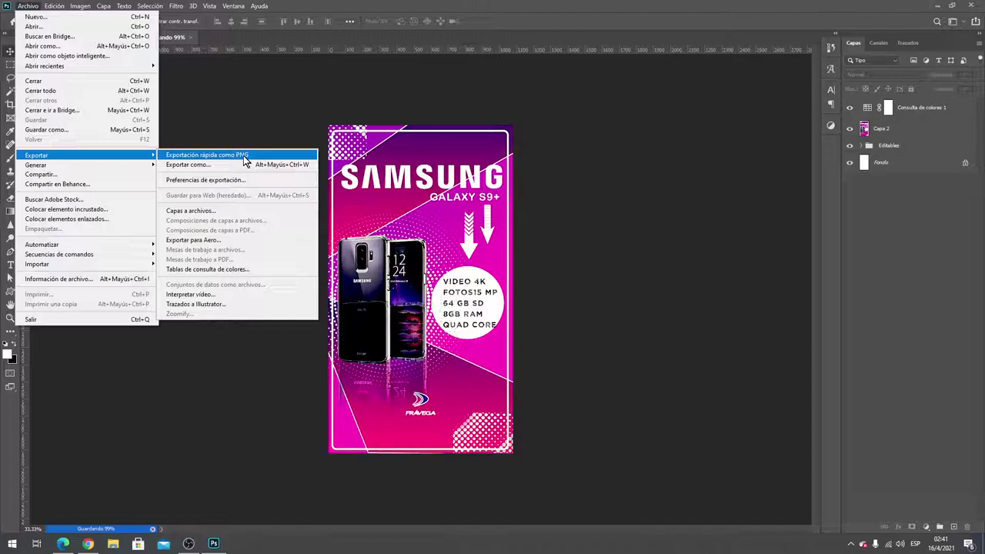
click(56, 129)
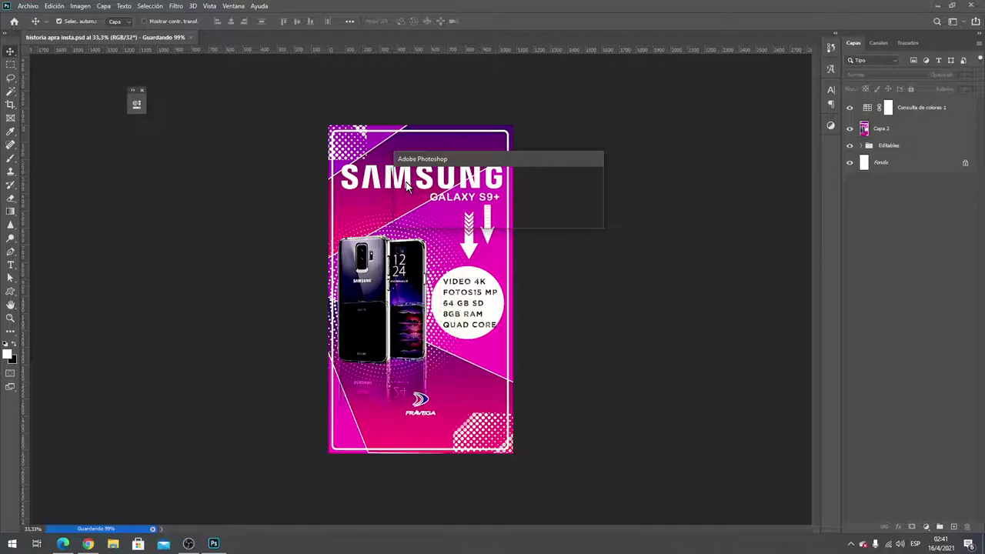
drag(462, 161, 607, 147)
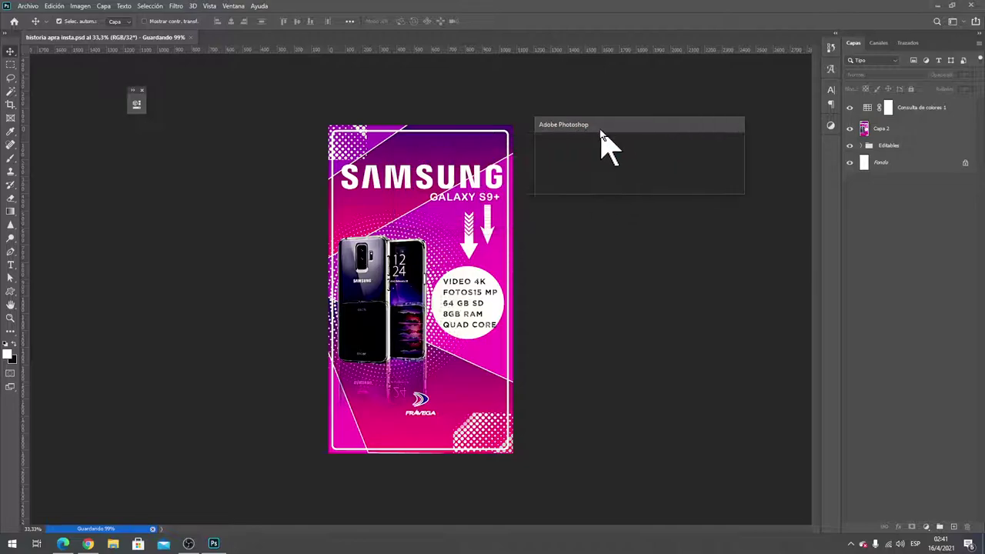
click(28, 6)
click(74, 132)
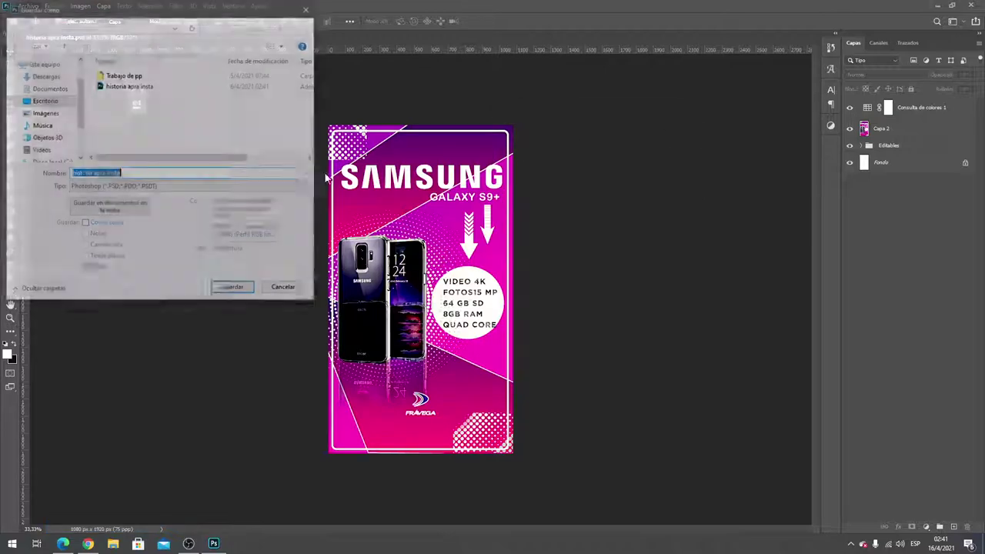
click(220, 187)
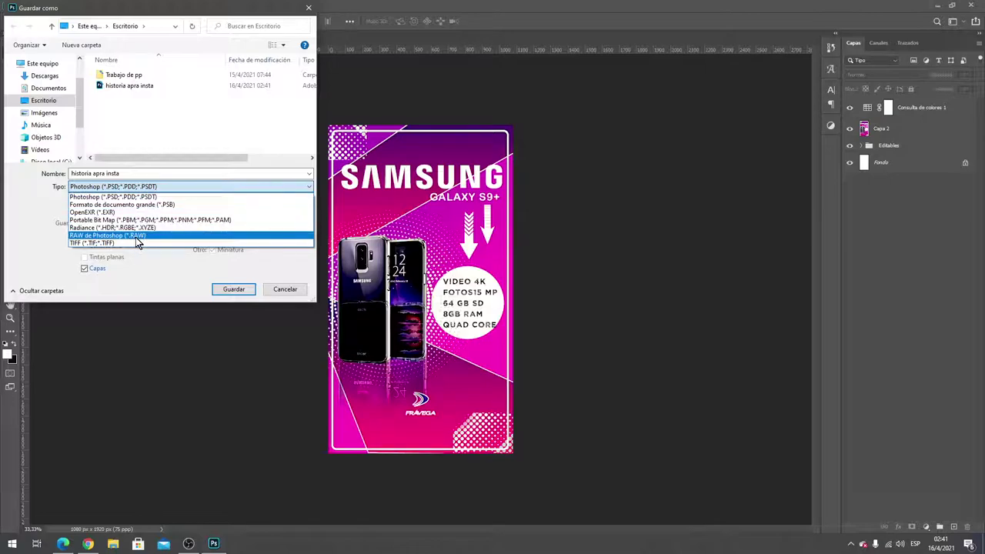
click(167, 281)
click(284, 289)
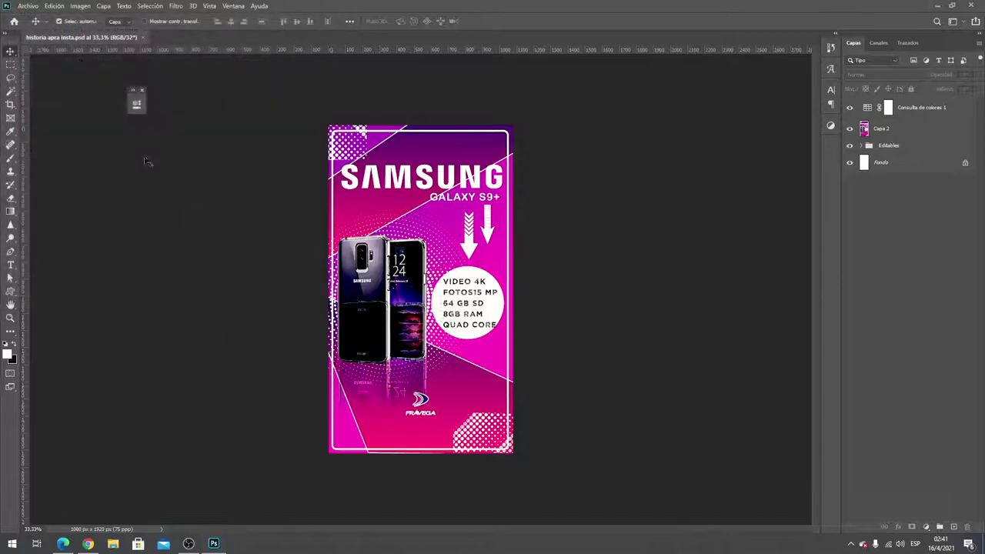
Quick Export the poster as a PNG named historia apra insta
click(28, 6)
mouse_move(37, 155)
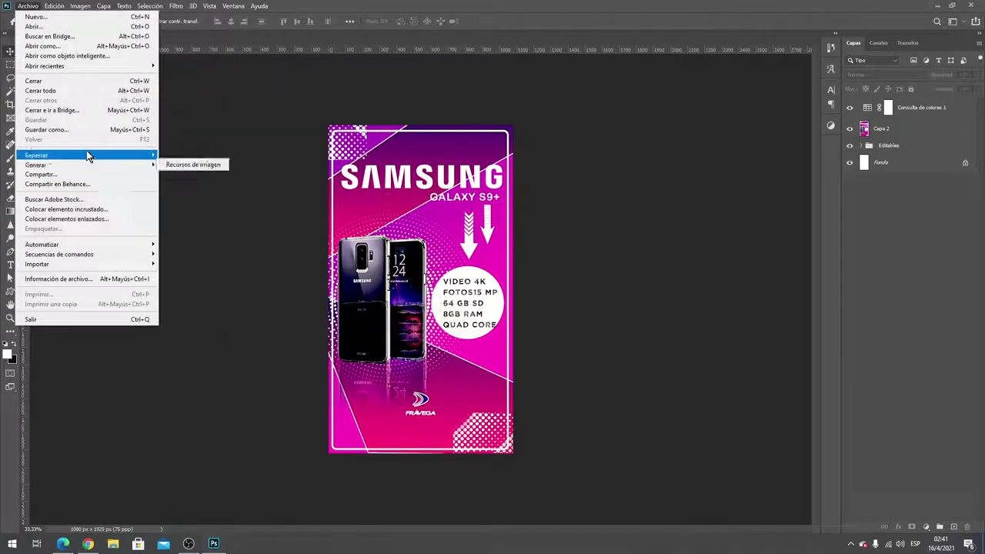
click(171, 157)
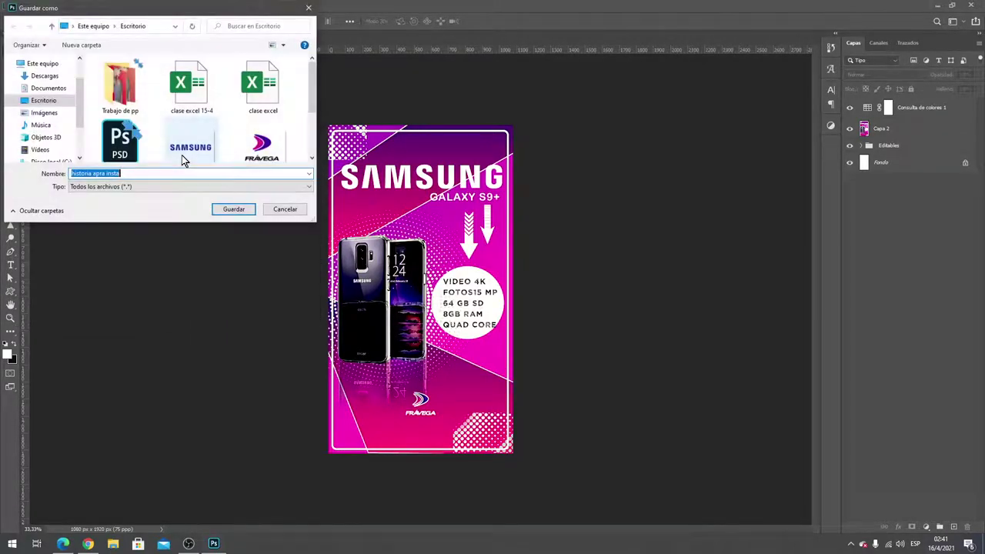
mouse_move(190, 148)
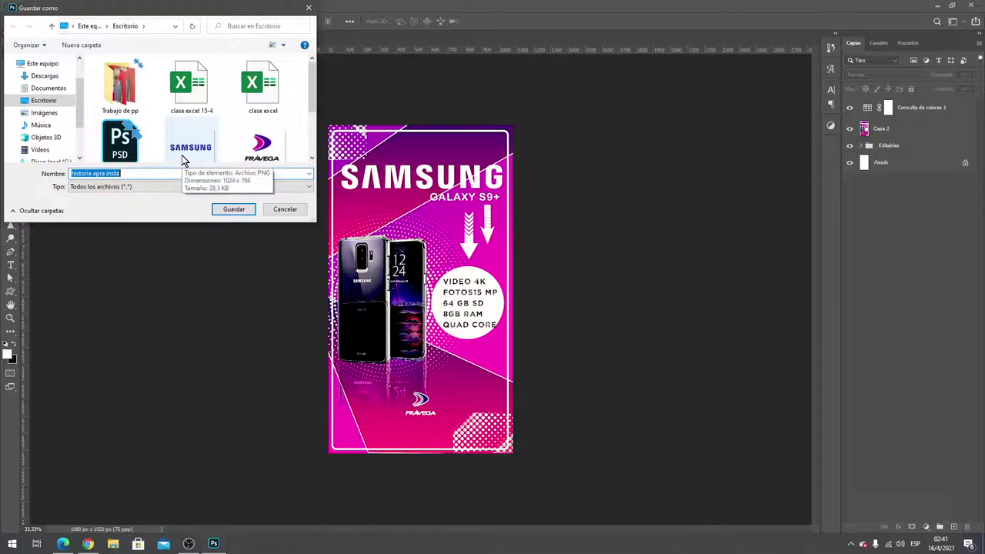
key(Return)
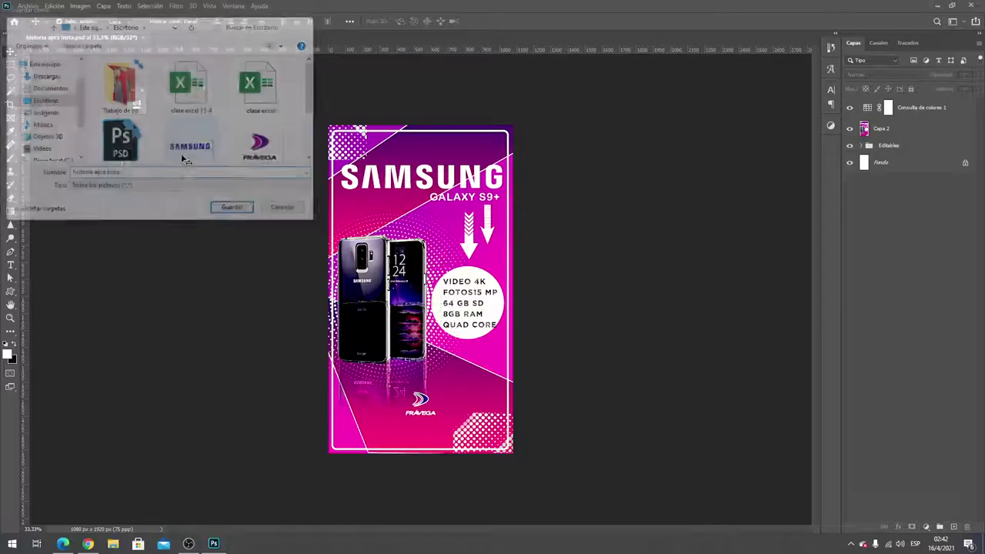
Load classroom.google.com in Chrome
click(89, 544)
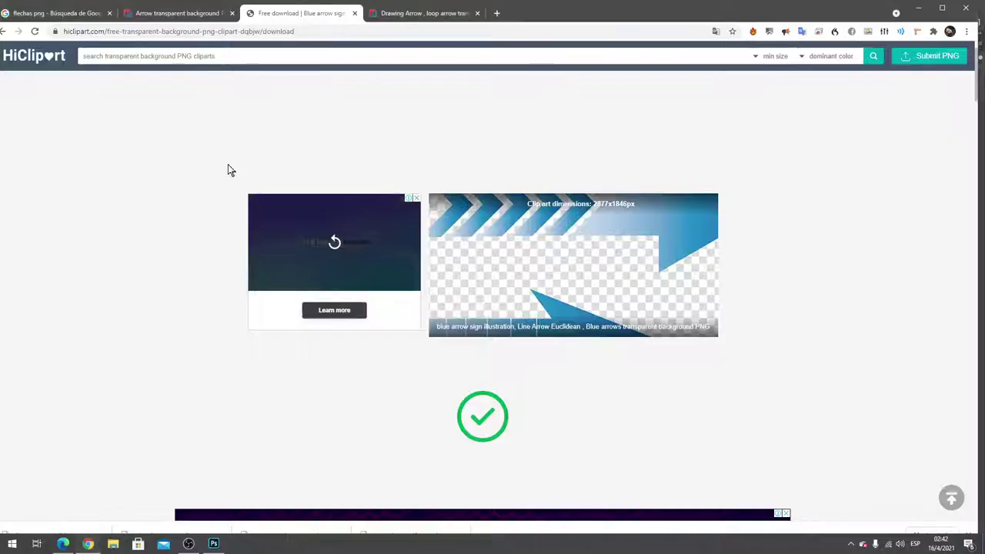
click(188, 32)
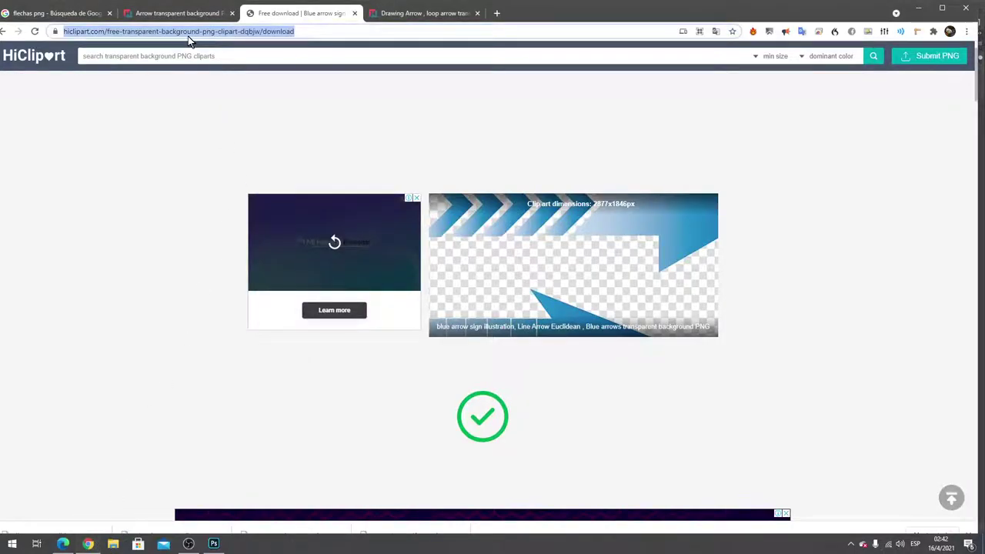
text(clas)
key(Return)
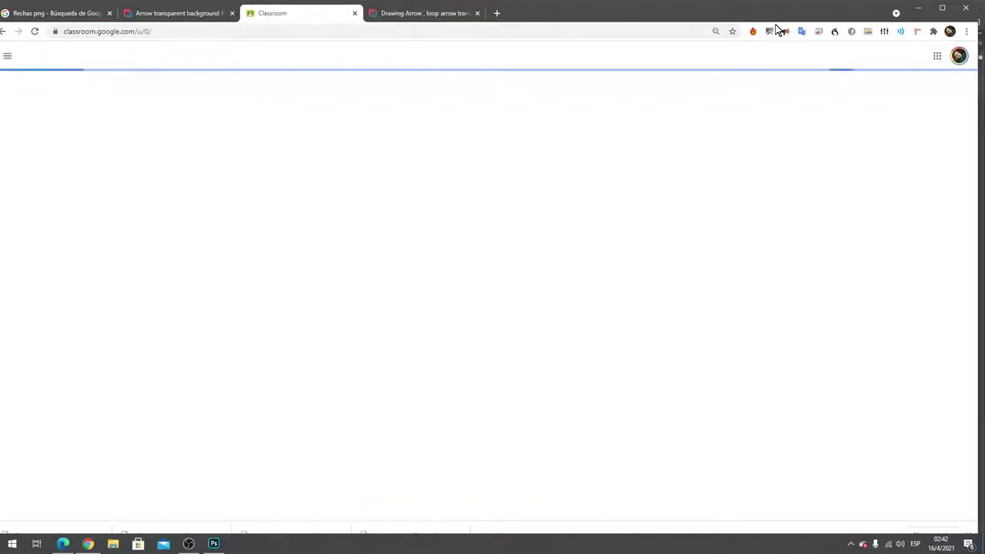
Start a new SessionBox temporary session and sign in with the student account
click(777, 30)
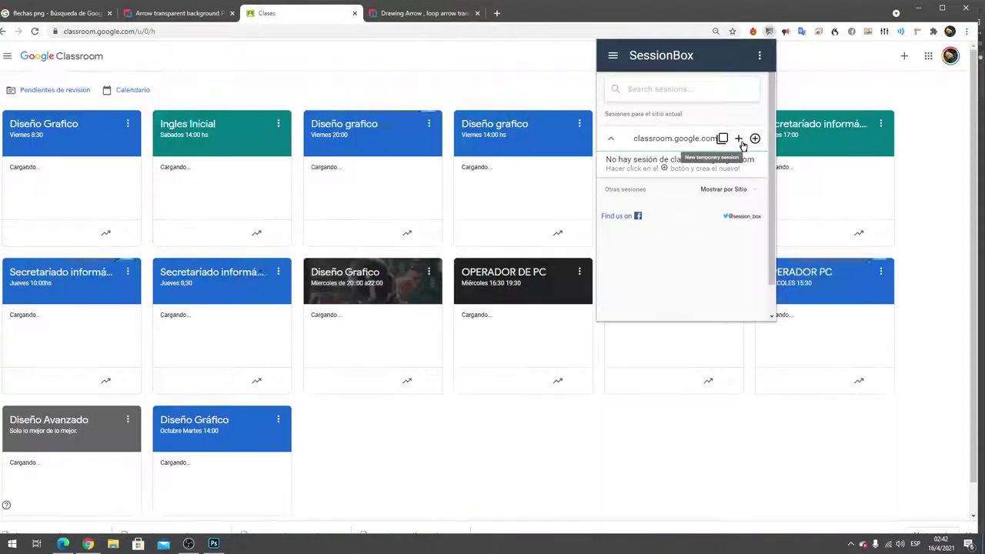
click(739, 140)
click(729, 50)
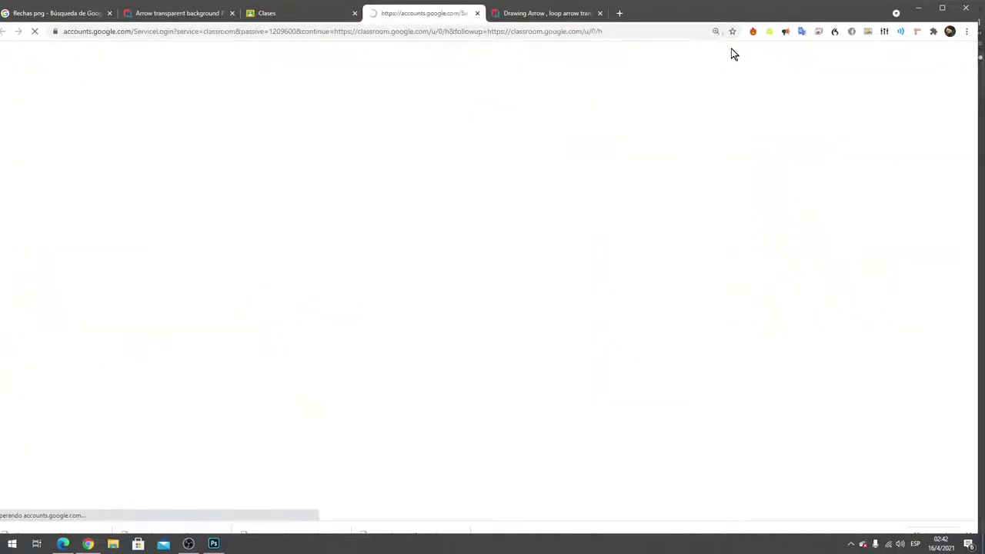
click(620, 439)
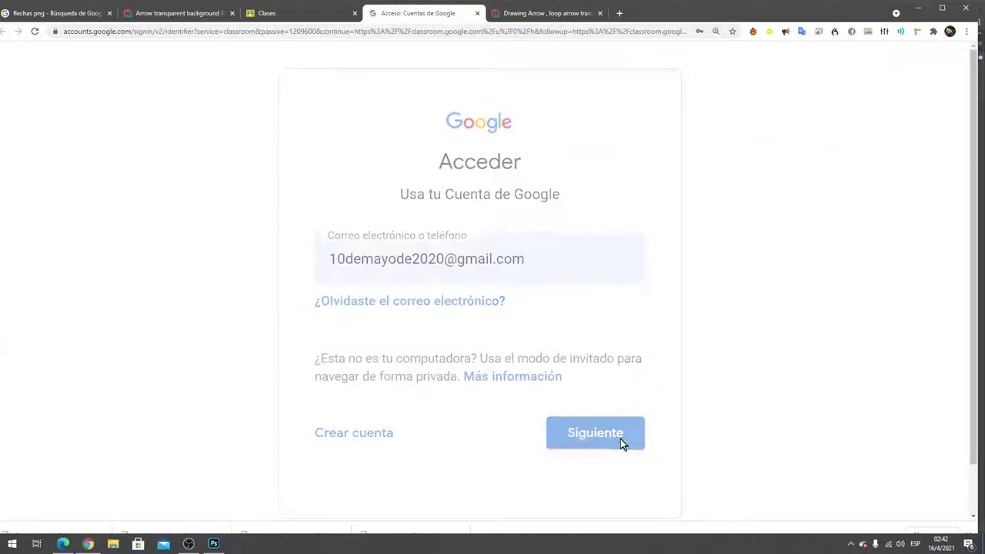
click(601, 392)
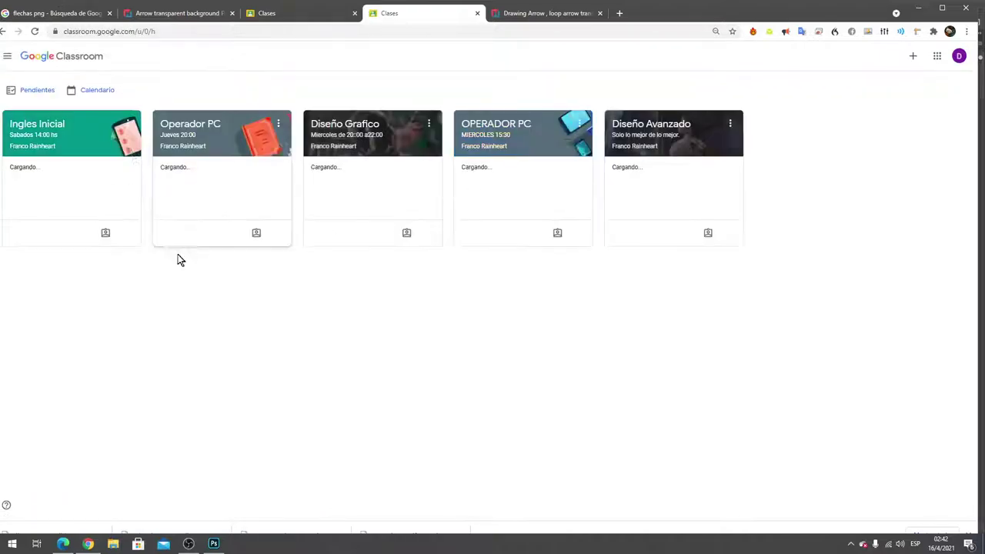
Open Diseño Grafico's 6. Instagram History assignment and choose Agregar o crear > Archivo
click(357, 142)
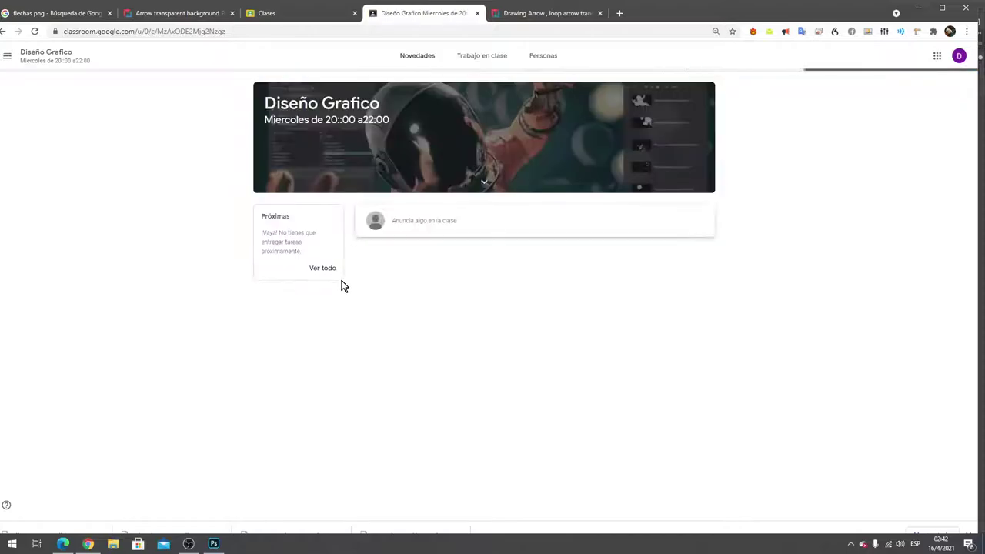
click(489, 57)
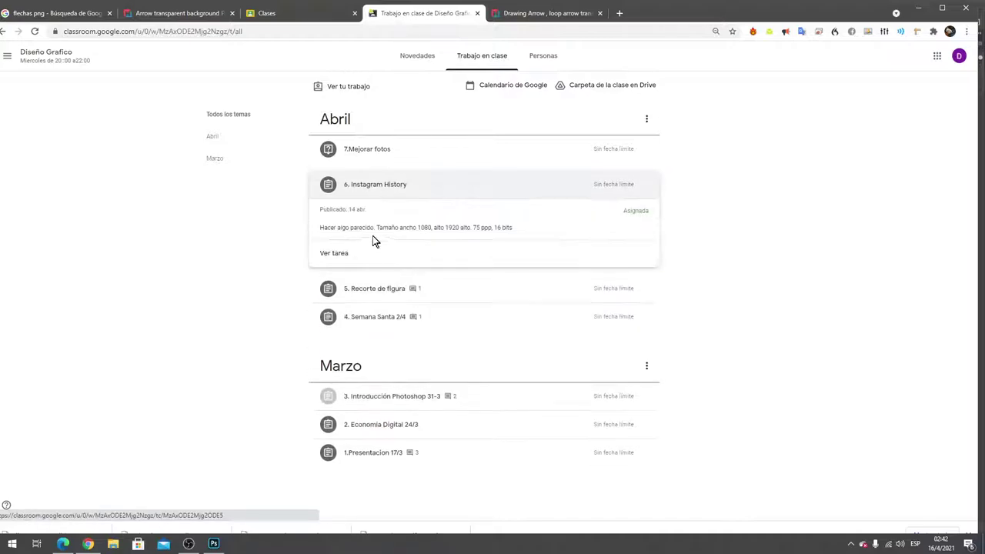
click(408, 253)
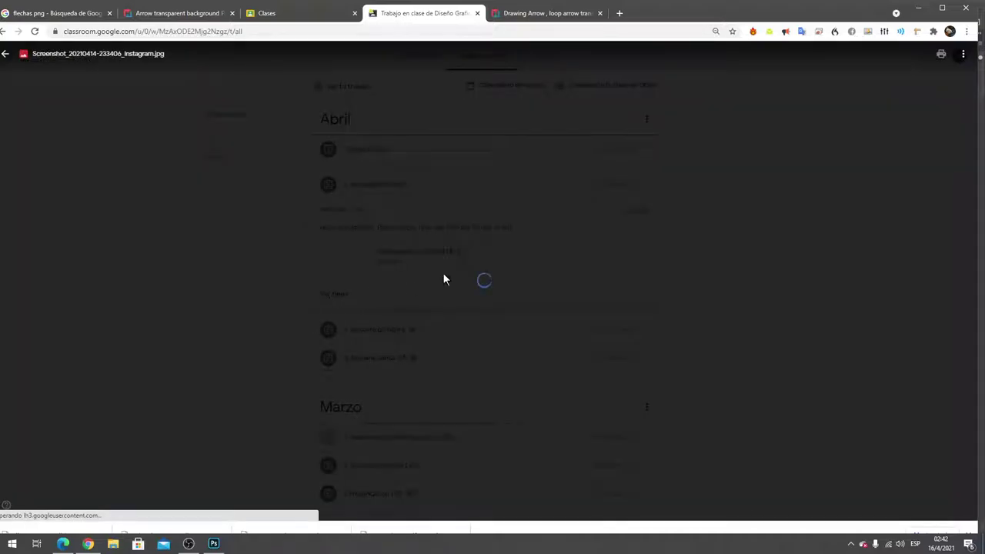
click(794, 199)
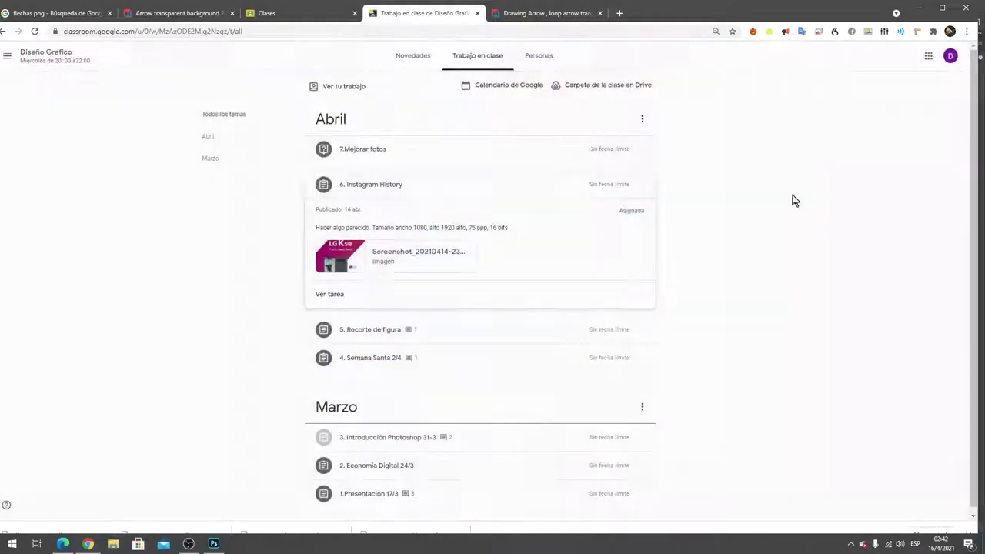
click(332, 296)
click(682, 119)
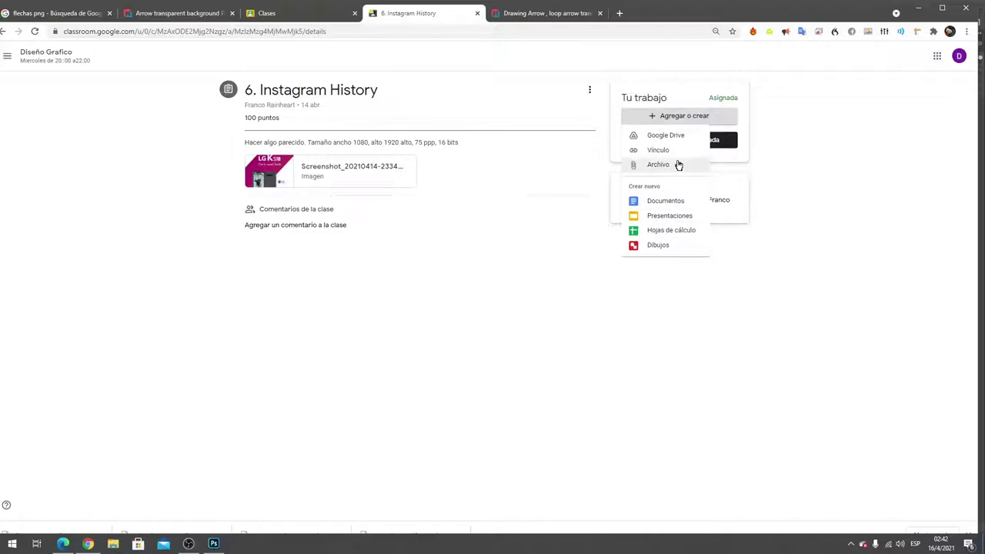
click(678, 165)
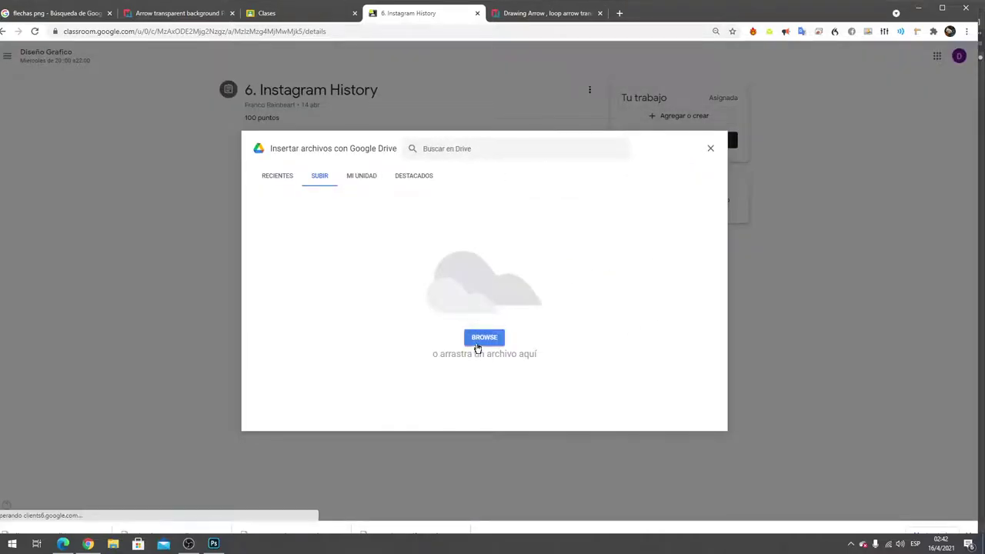
Upload historia apra insta as both the PNG and the PSD file
click(477, 343)
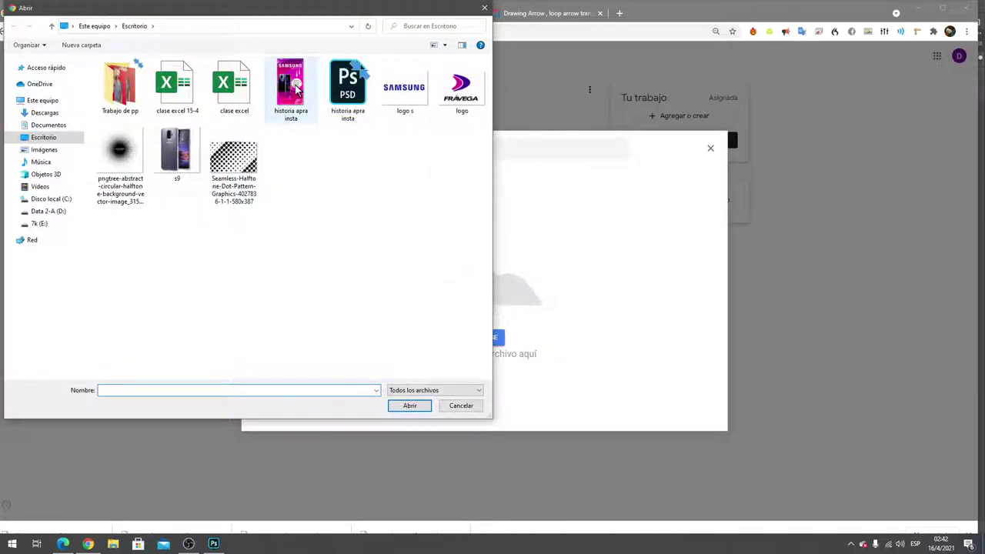
double_click(296, 89)
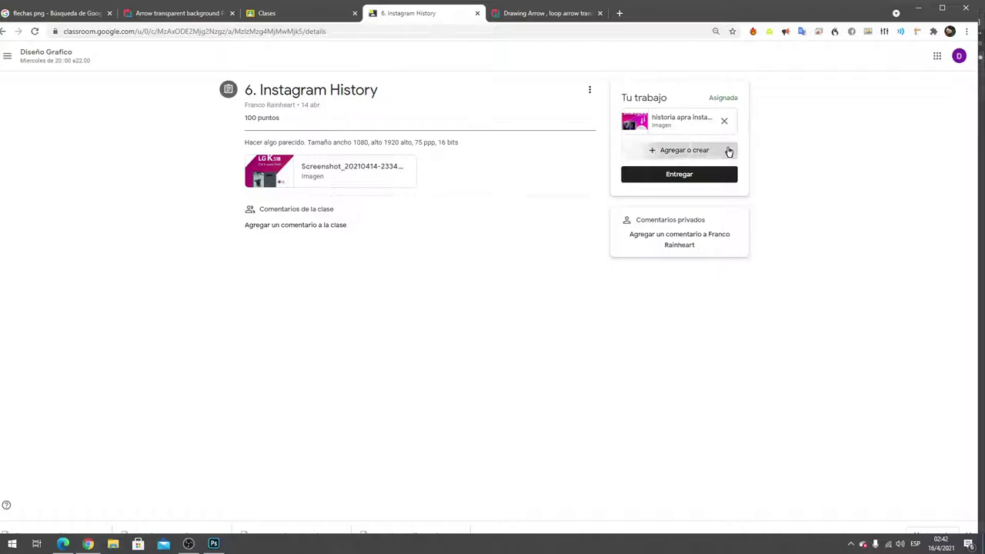
click(726, 150)
click(670, 199)
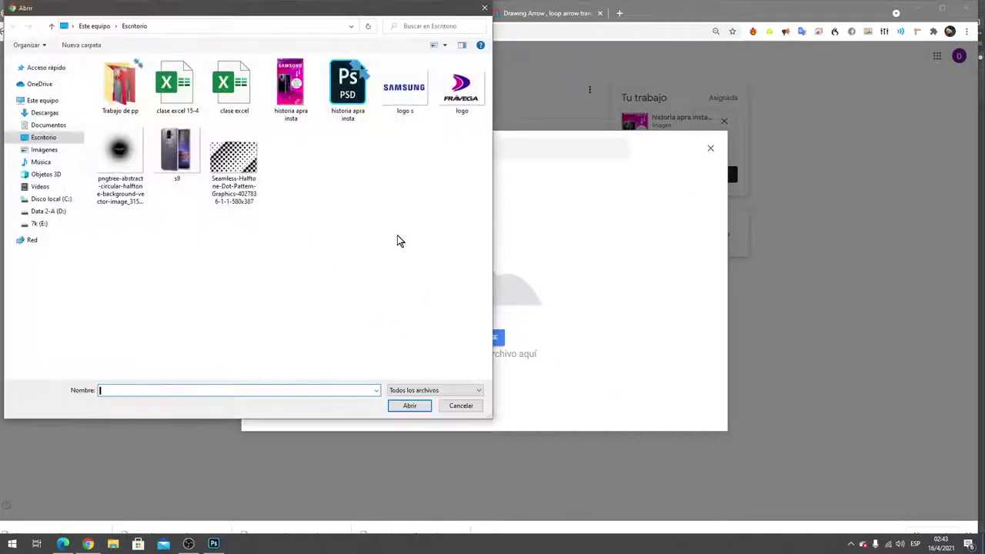
click(351, 88)
double_click(356, 100)
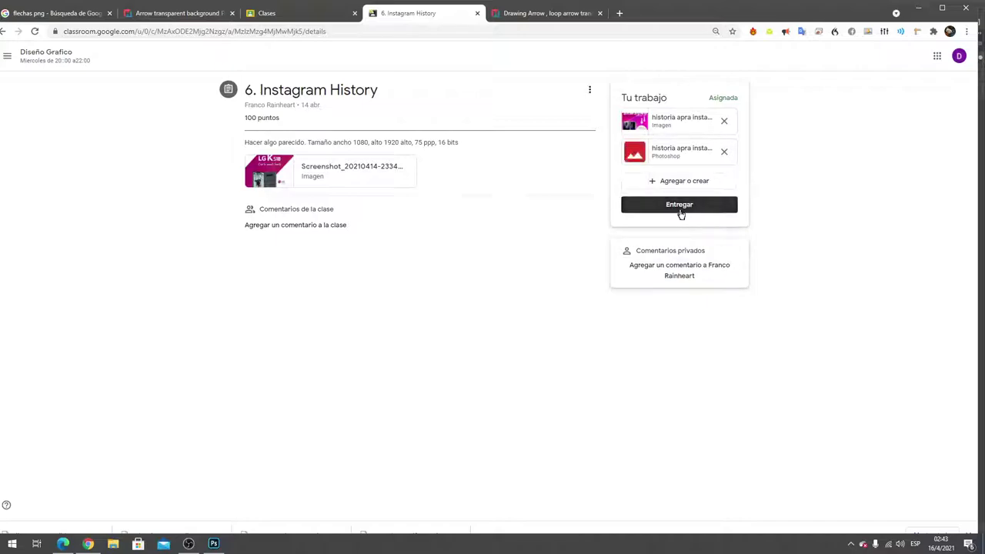
Turn in the assignment, confirm Entregar, and switch to OBS Studio
click(679, 206)
click(558, 319)
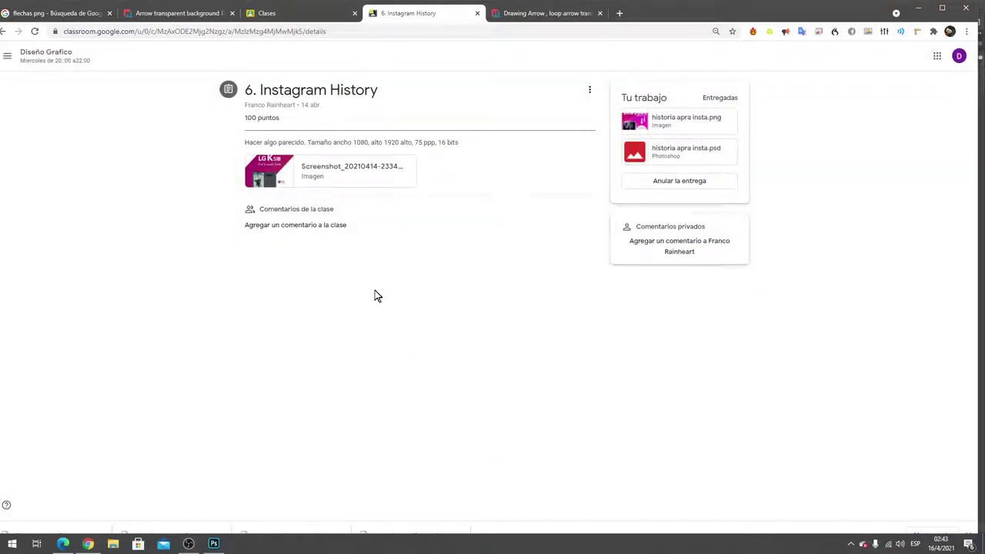
click(188, 545)
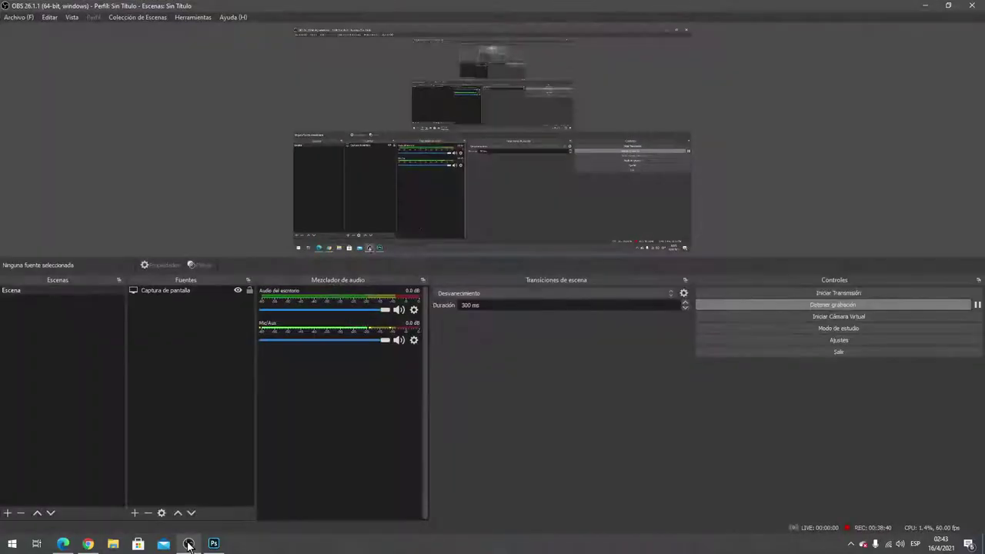